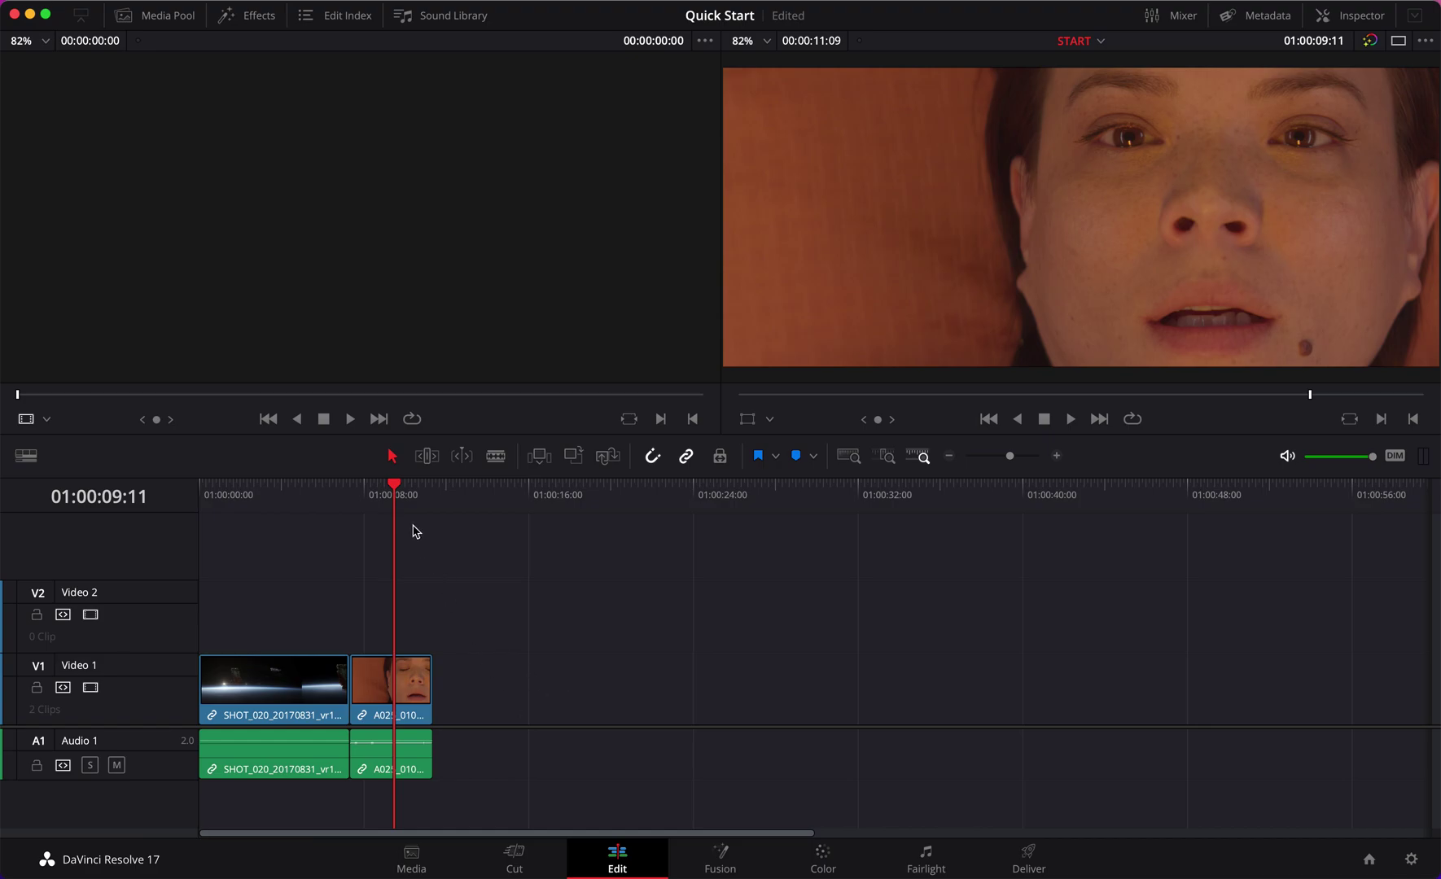
# Open the actress close-up clip on the Fusion page and switch the preview to a single viewer
pyautogui.moveTo(405, 499); pyautogui.dragTo(399, 530)
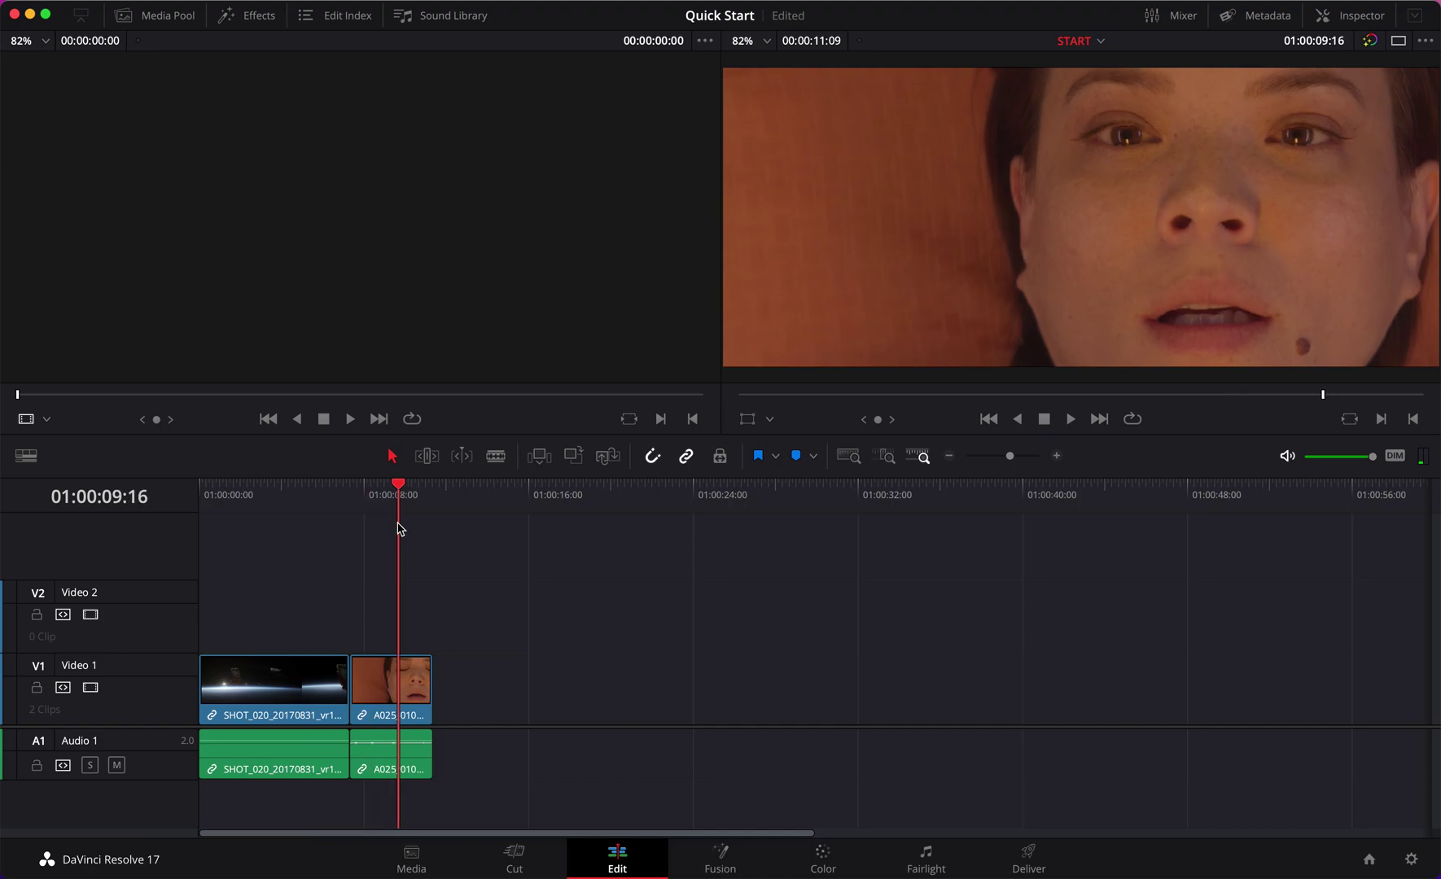
pyautogui.click(705, 859)
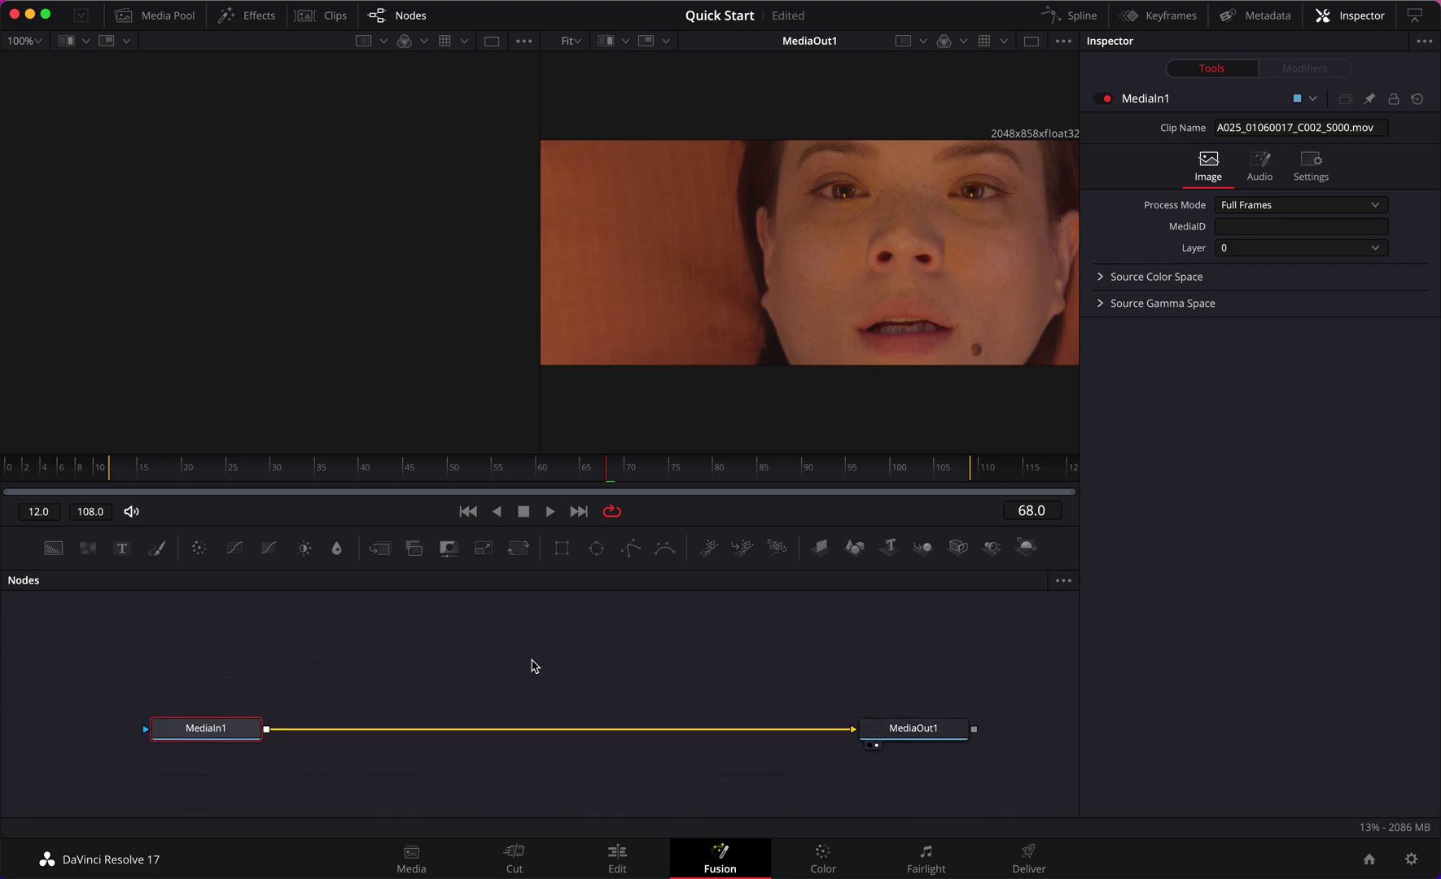
pyautogui.click(531, 661)
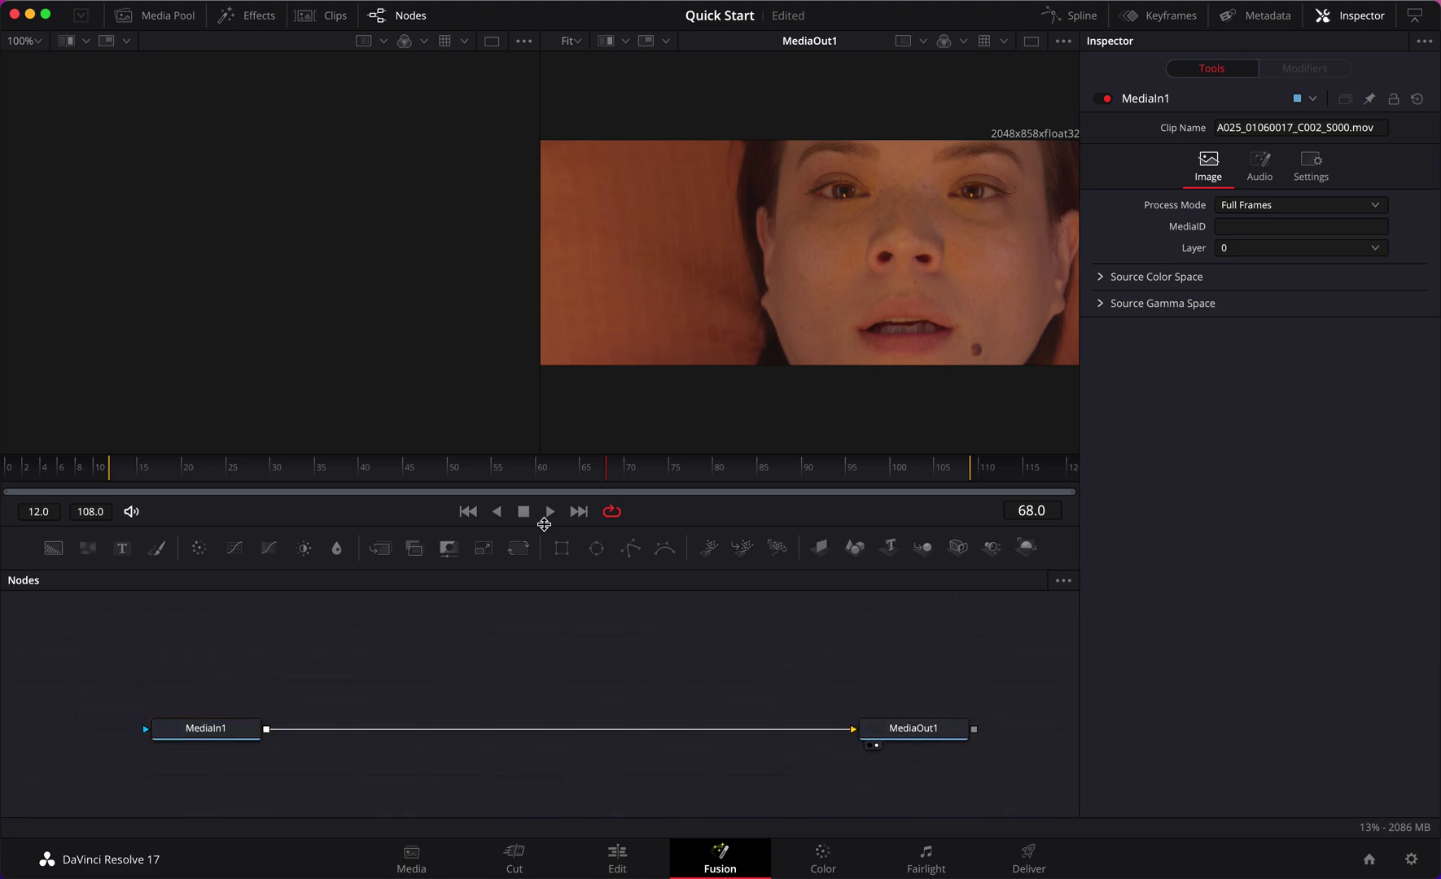
pyautogui.click(1031, 40)
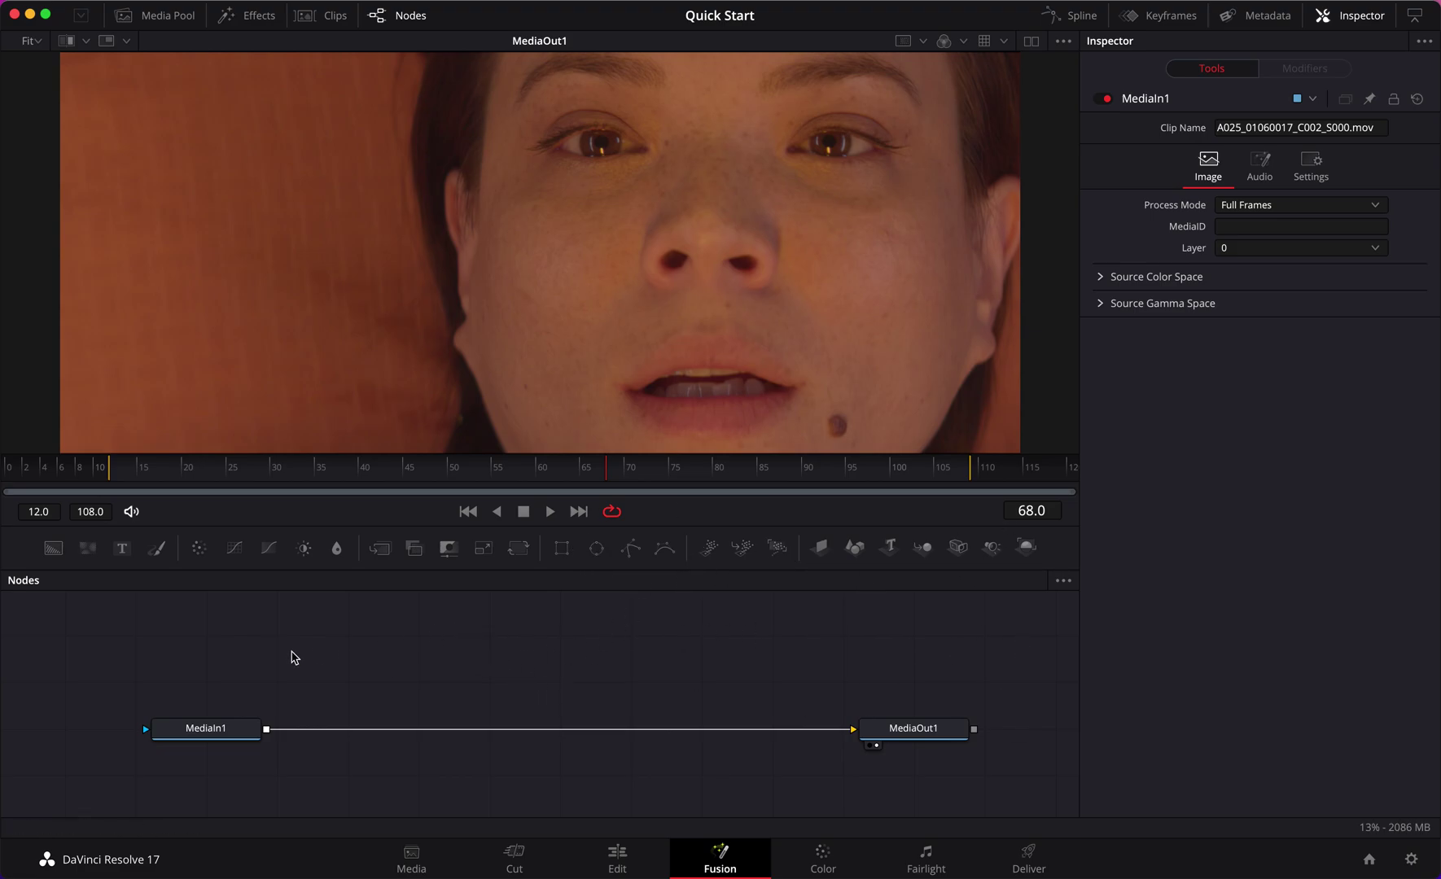
# Rename the MediaIn1 node as ACTRESS
pyautogui.click(218, 734)
pyautogui.moveTo(218, 734)
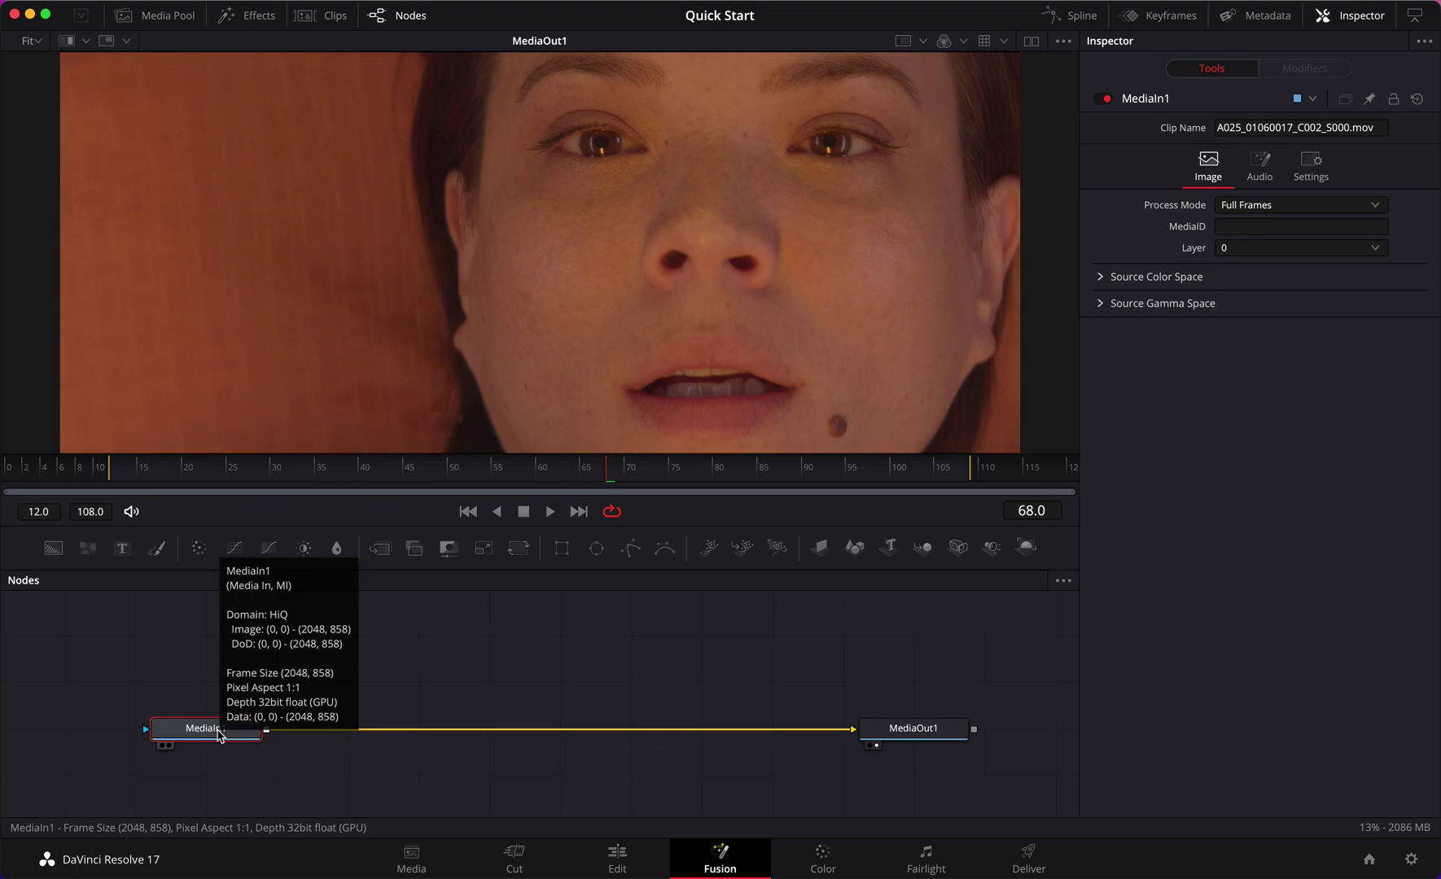
pyautogui.rightClick(211, 733)
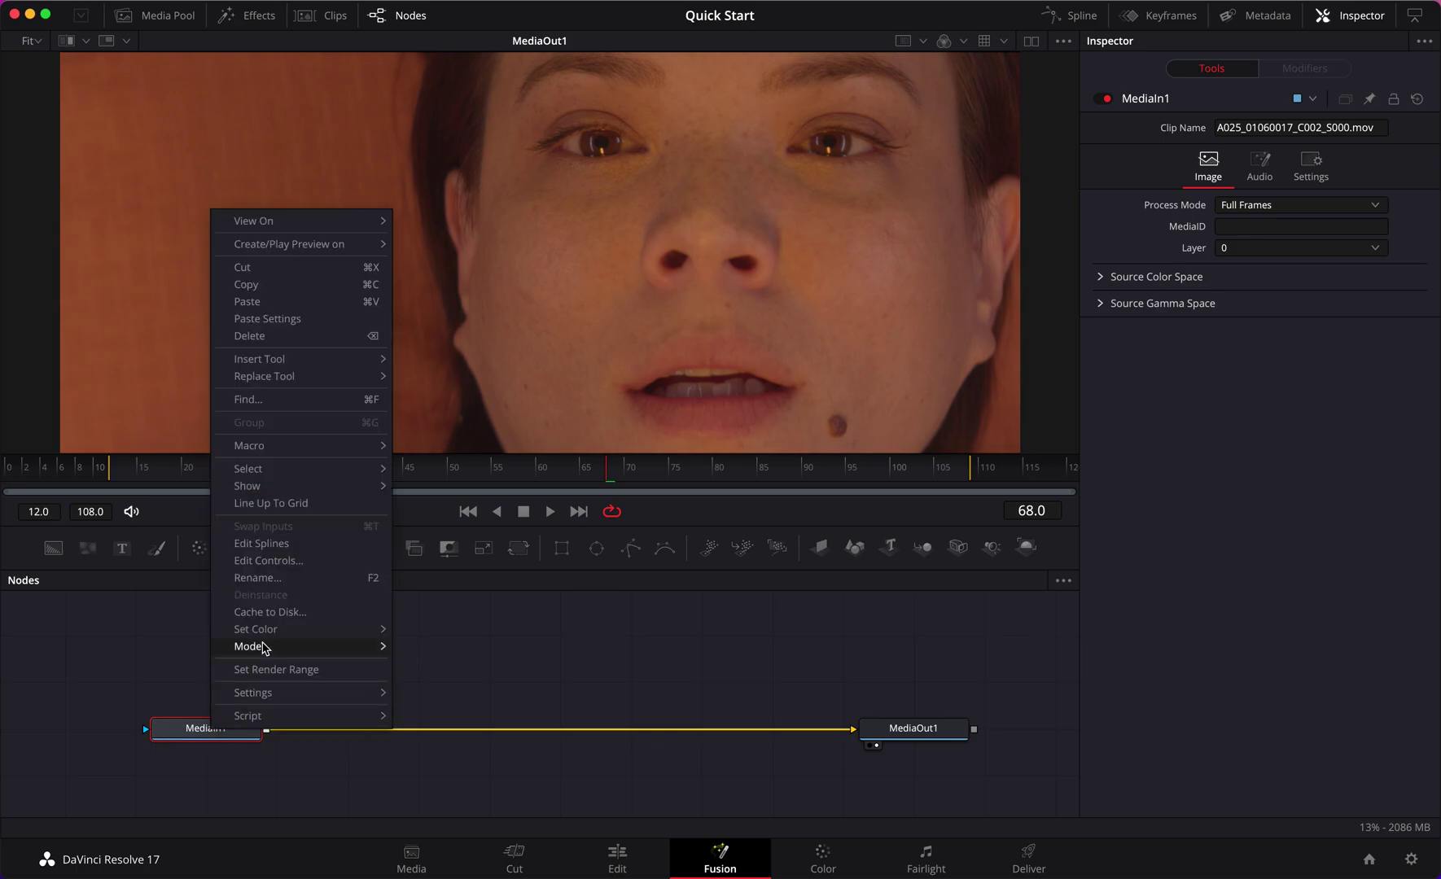
pyautogui.click(310, 579)
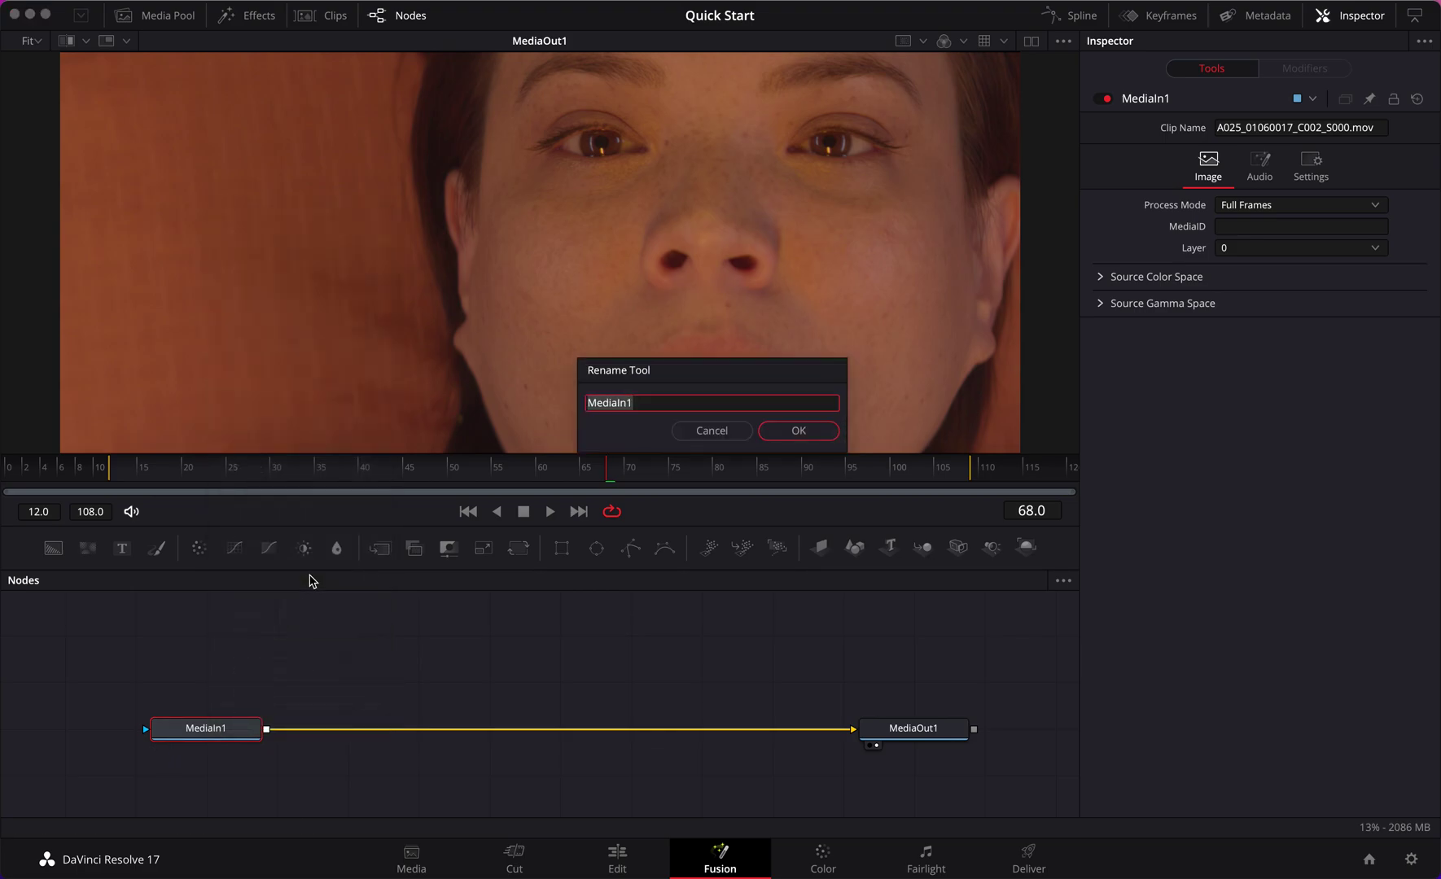
pyautogui.write('ACTRESS')
pyautogui.press('Return')
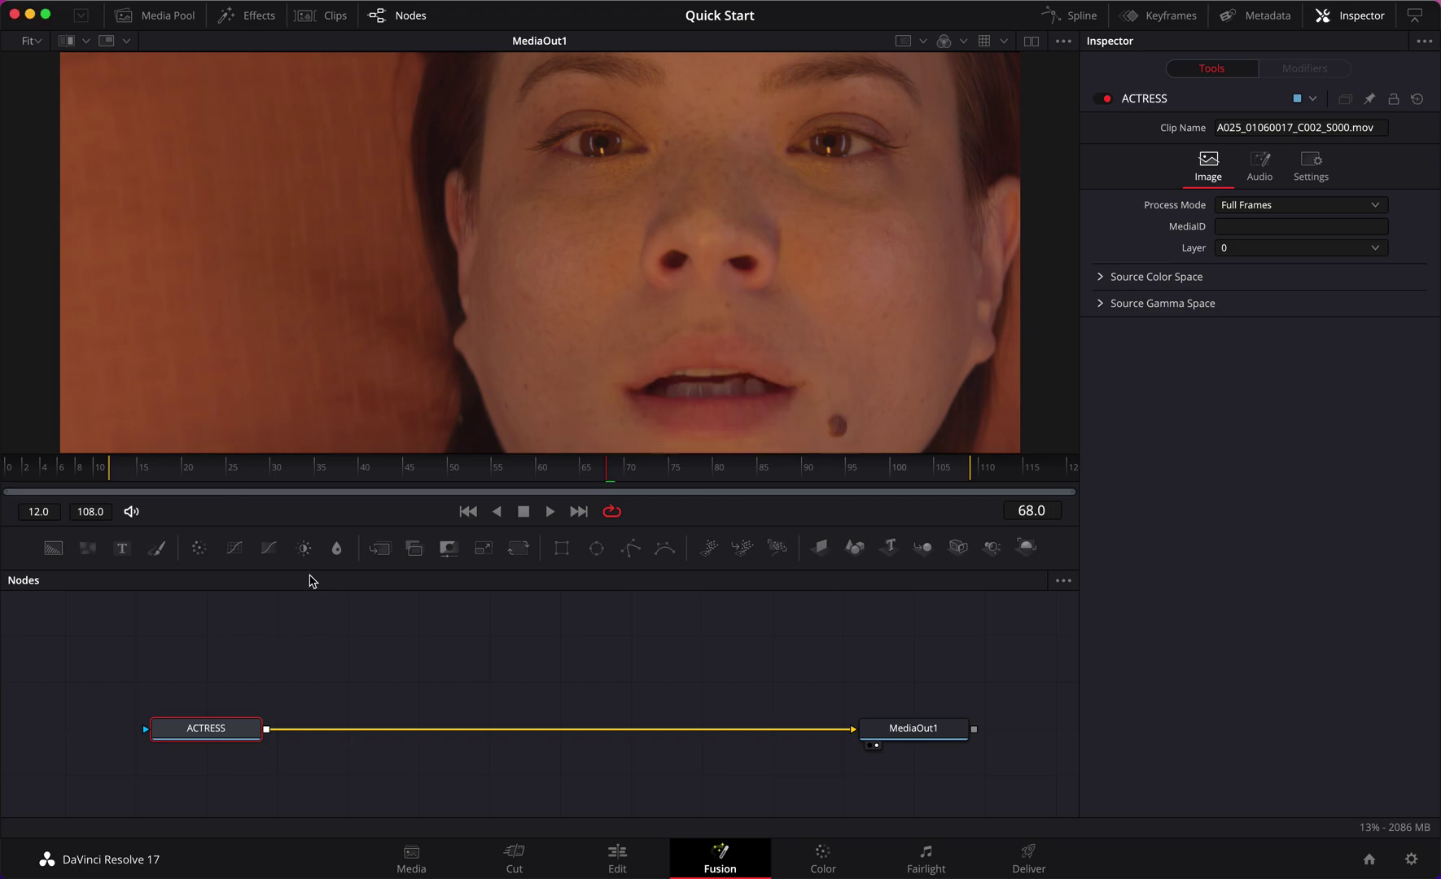
# Add a Color Corrector after the ACTRESS node and tint its shadows toward blue at a strength of about 0.66
pyautogui.click(421, 663)
pyautogui.moveTo(422, 637); pyautogui.dragTo(403, 633)
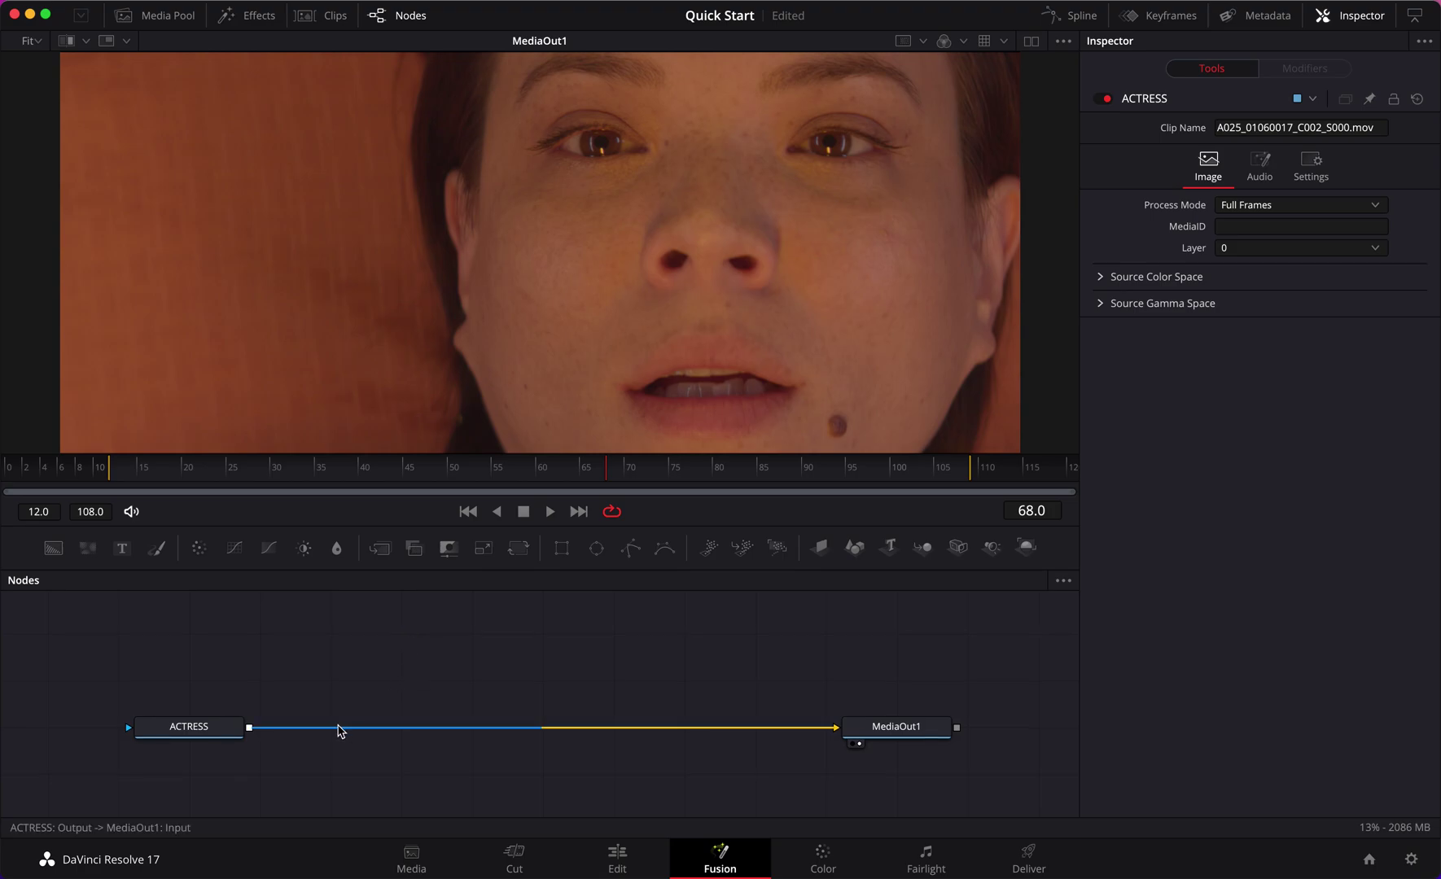
pyautogui.click(211, 732)
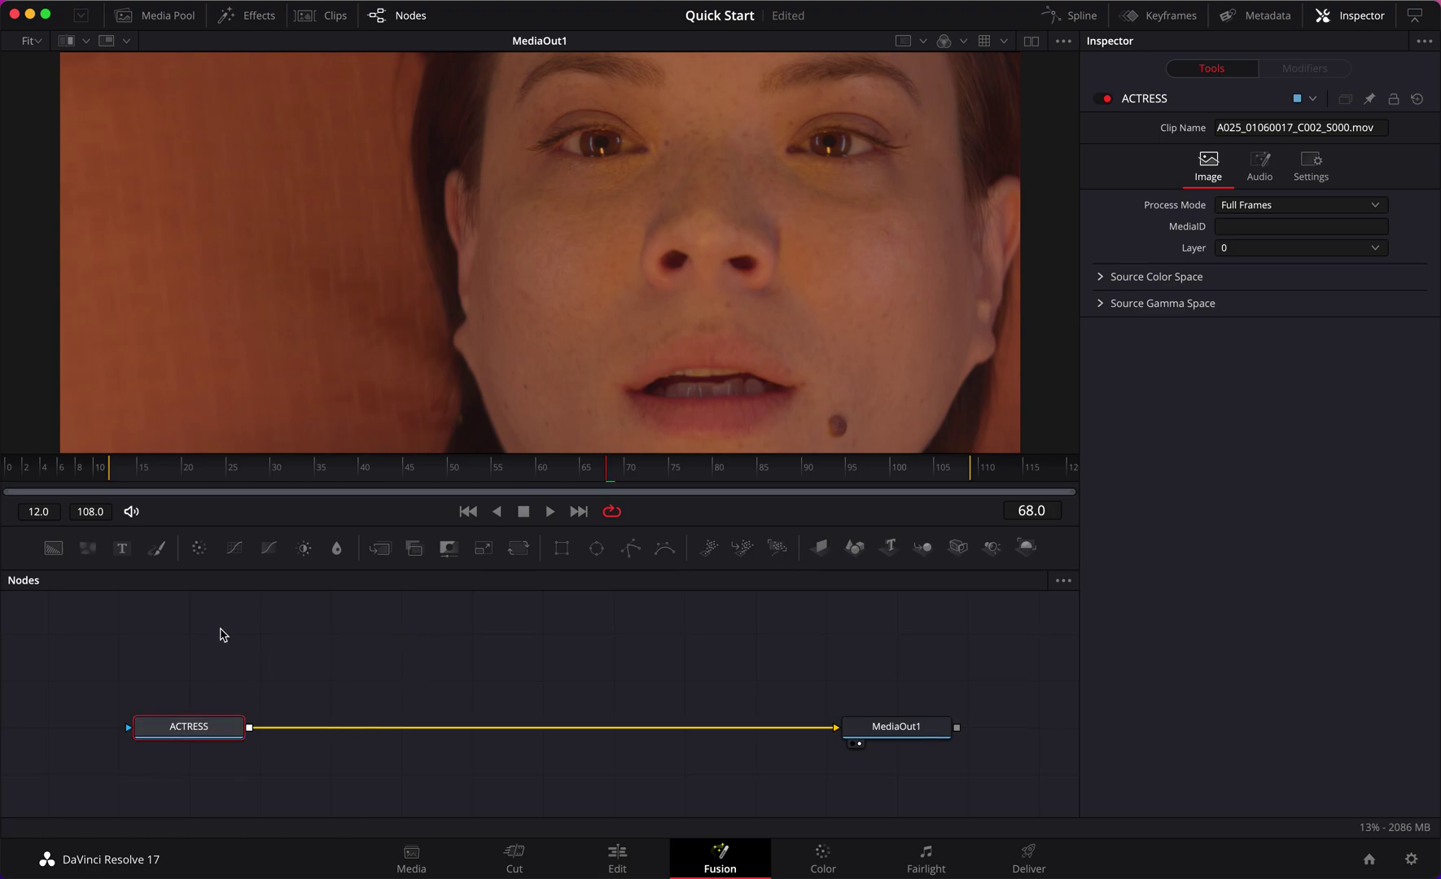
pyautogui.click(199, 548)
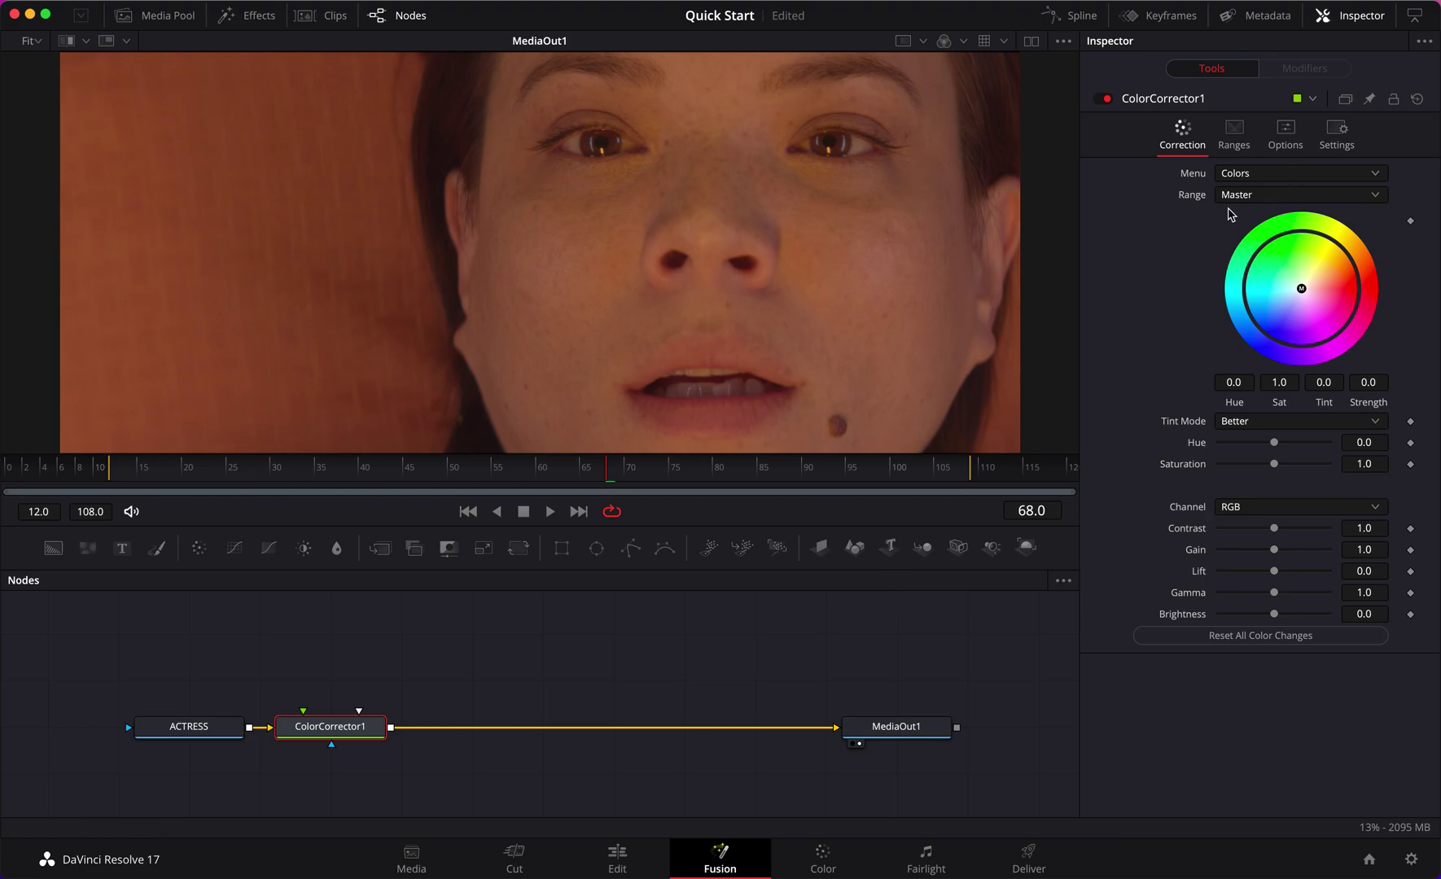
pyautogui.click(1272, 200)
pyautogui.click(1254, 235)
pyautogui.moveTo(1302, 290); pyautogui.dragTo(1270, 323)
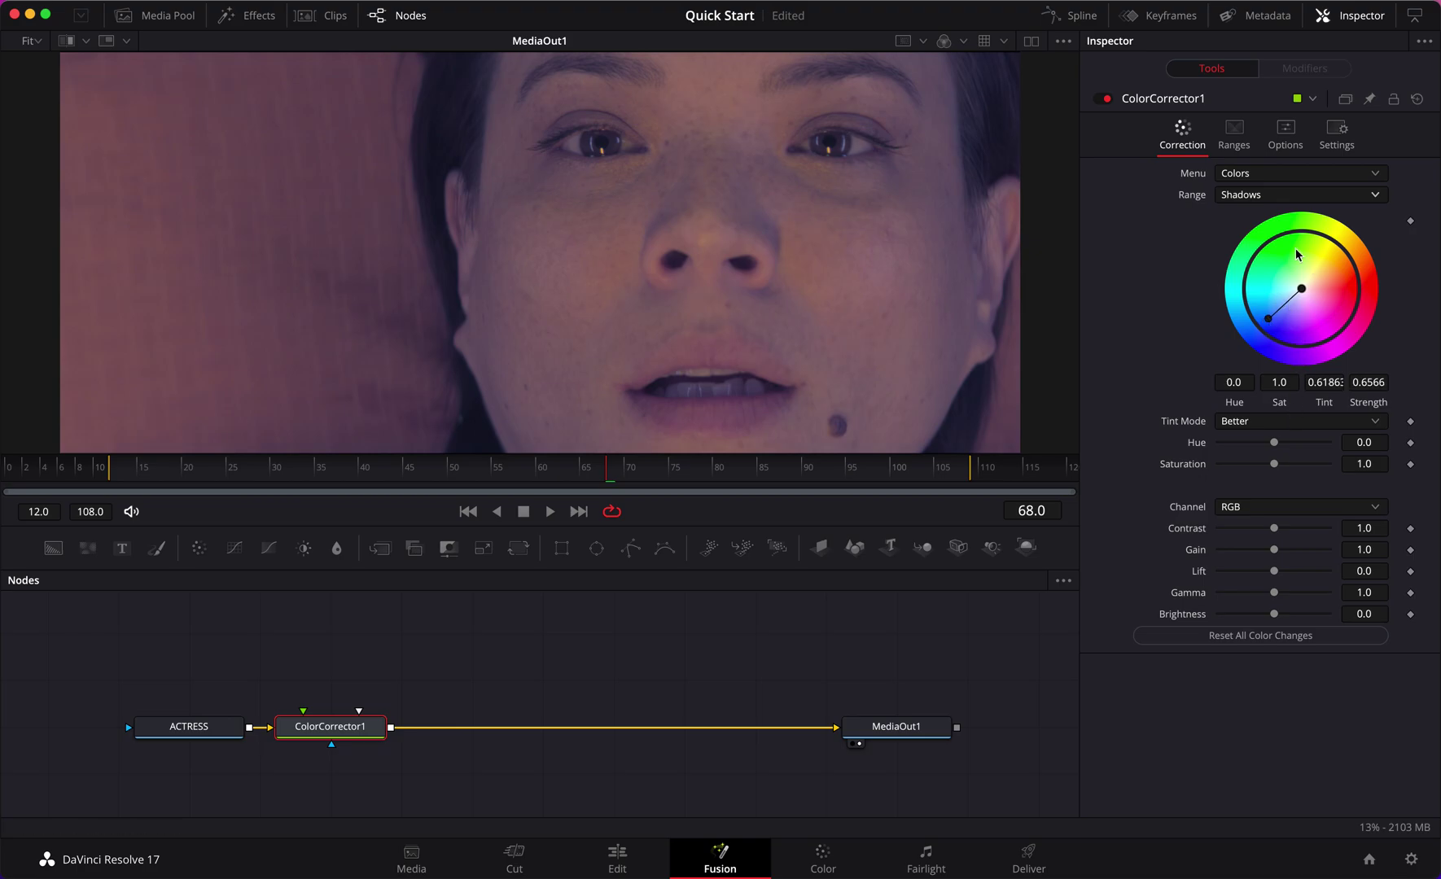
# Tint the midtones toward green at about 0.21 strength and the highlights toward orange-yellow at about 0.08 strength
pyautogui.click(1274, 200)
pyautogui.click(1254, 254)
pyautogui.moveTo(1301, 288); pyautogui.dragTo(1295, 264)
pyautogui.click(1274, 196)
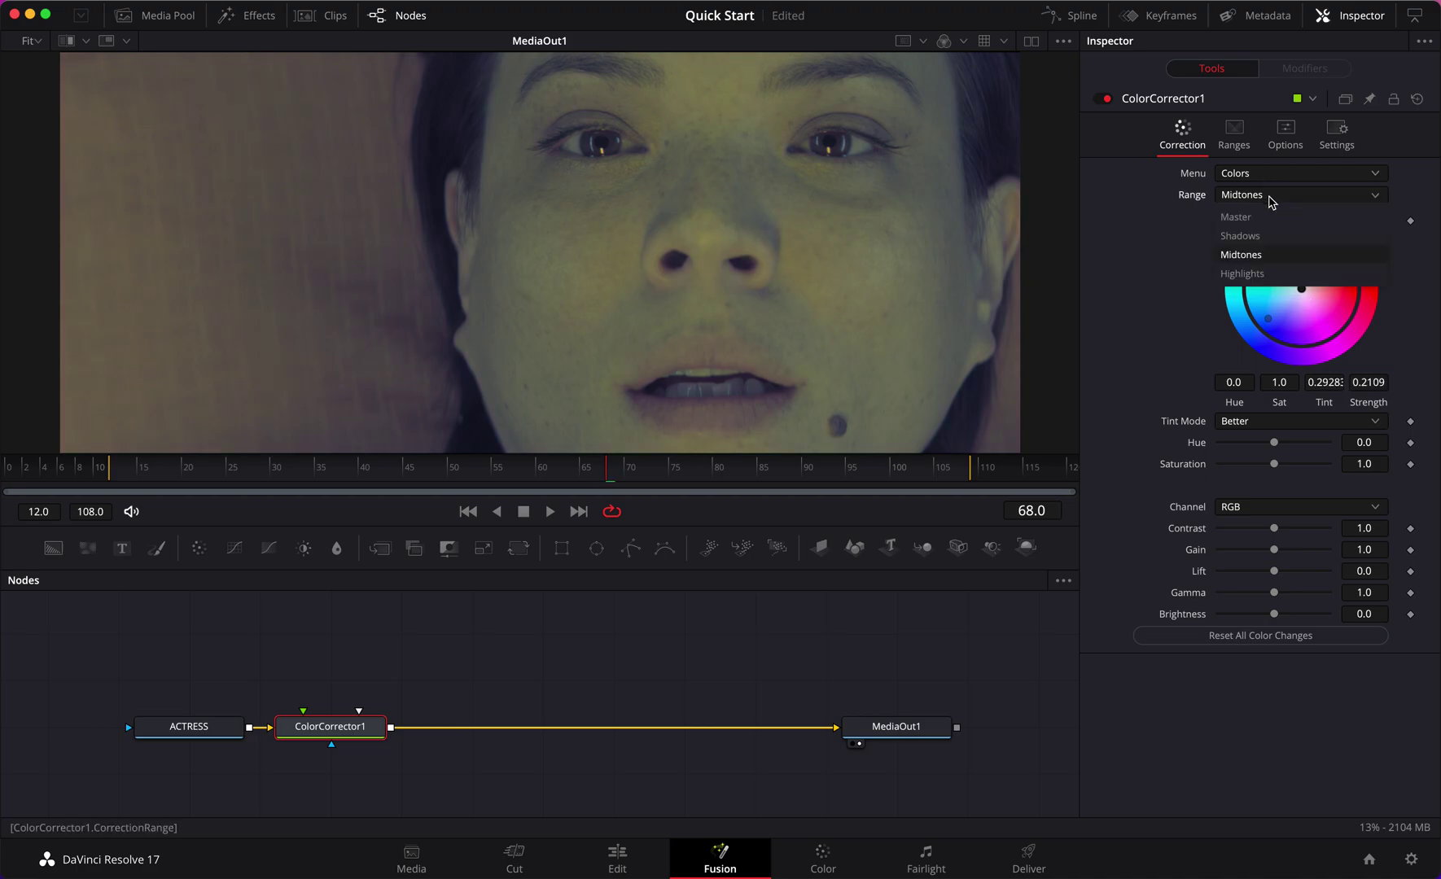
pyautogui.click(1270, 273)
pyautogui.moveTo(1303, 285); pyautogui.dragTo(1313, 281)
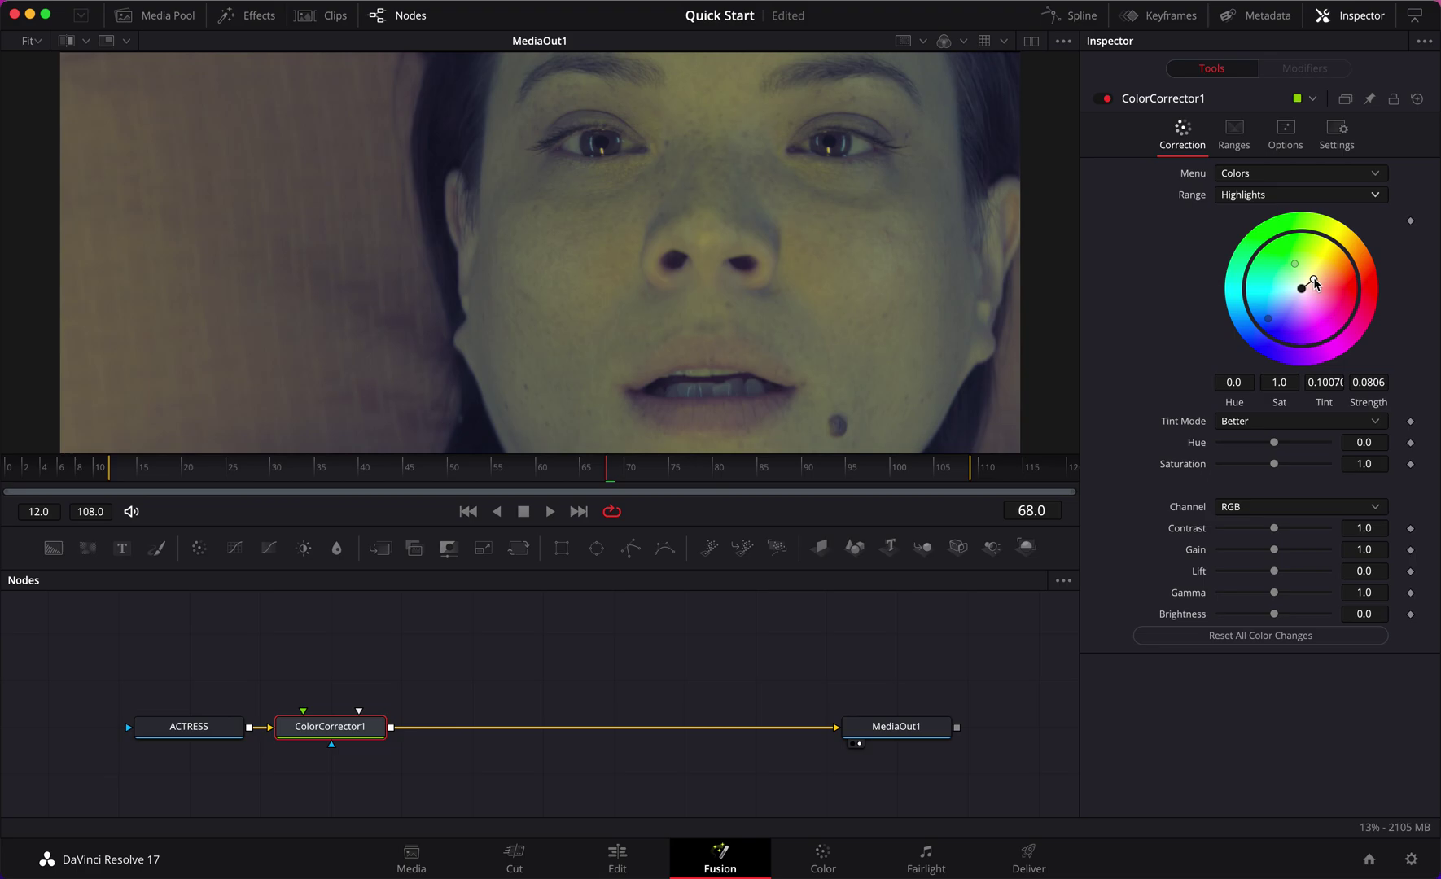
pyautogui.click(765, 657)
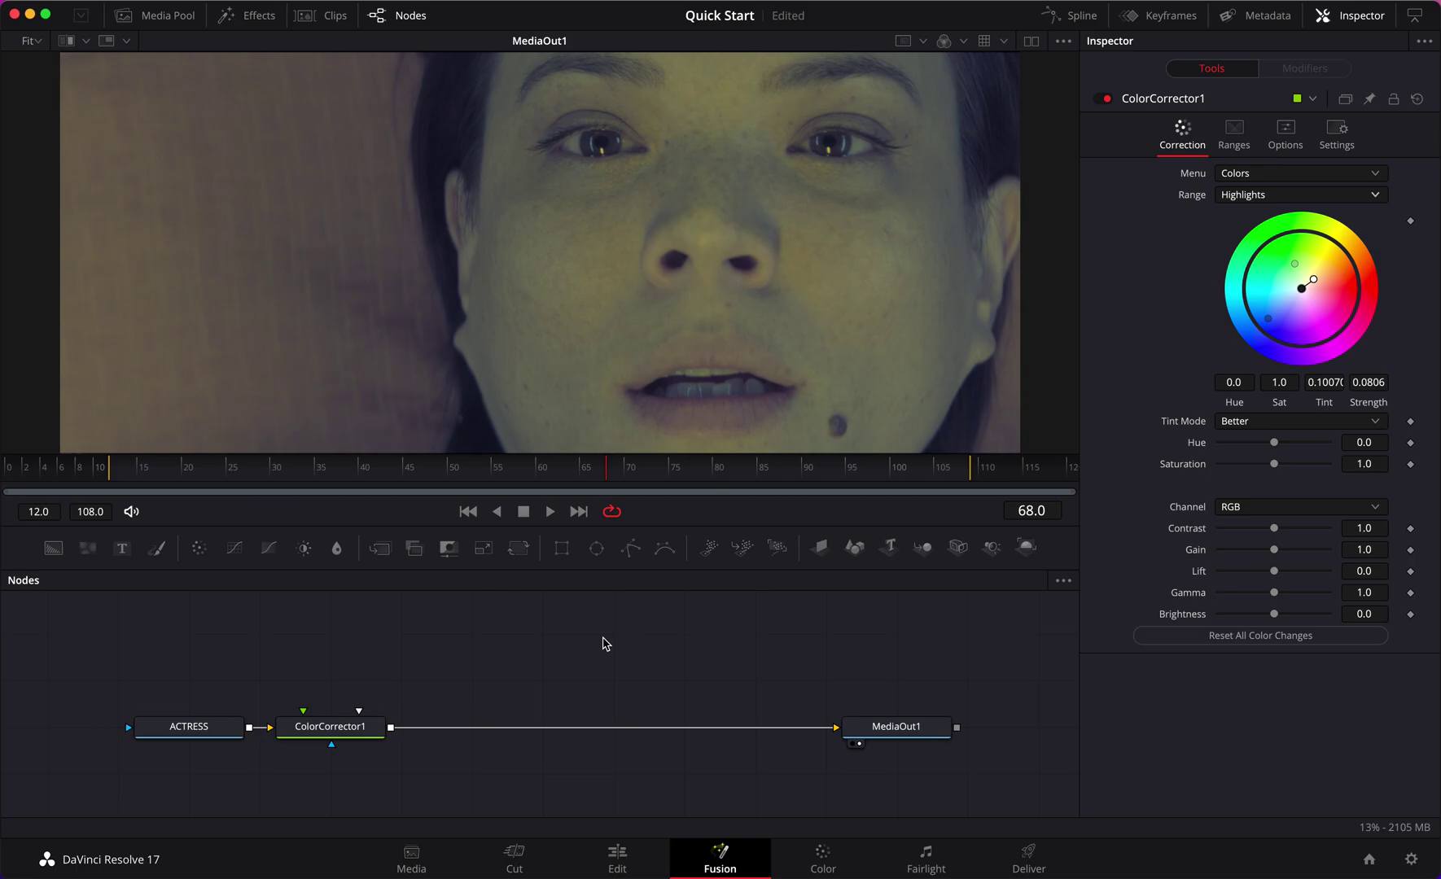
# Add a Brightness Contrast node after the colour corrector and set its gamma to 0.5
pyautogui.click(330, 726)
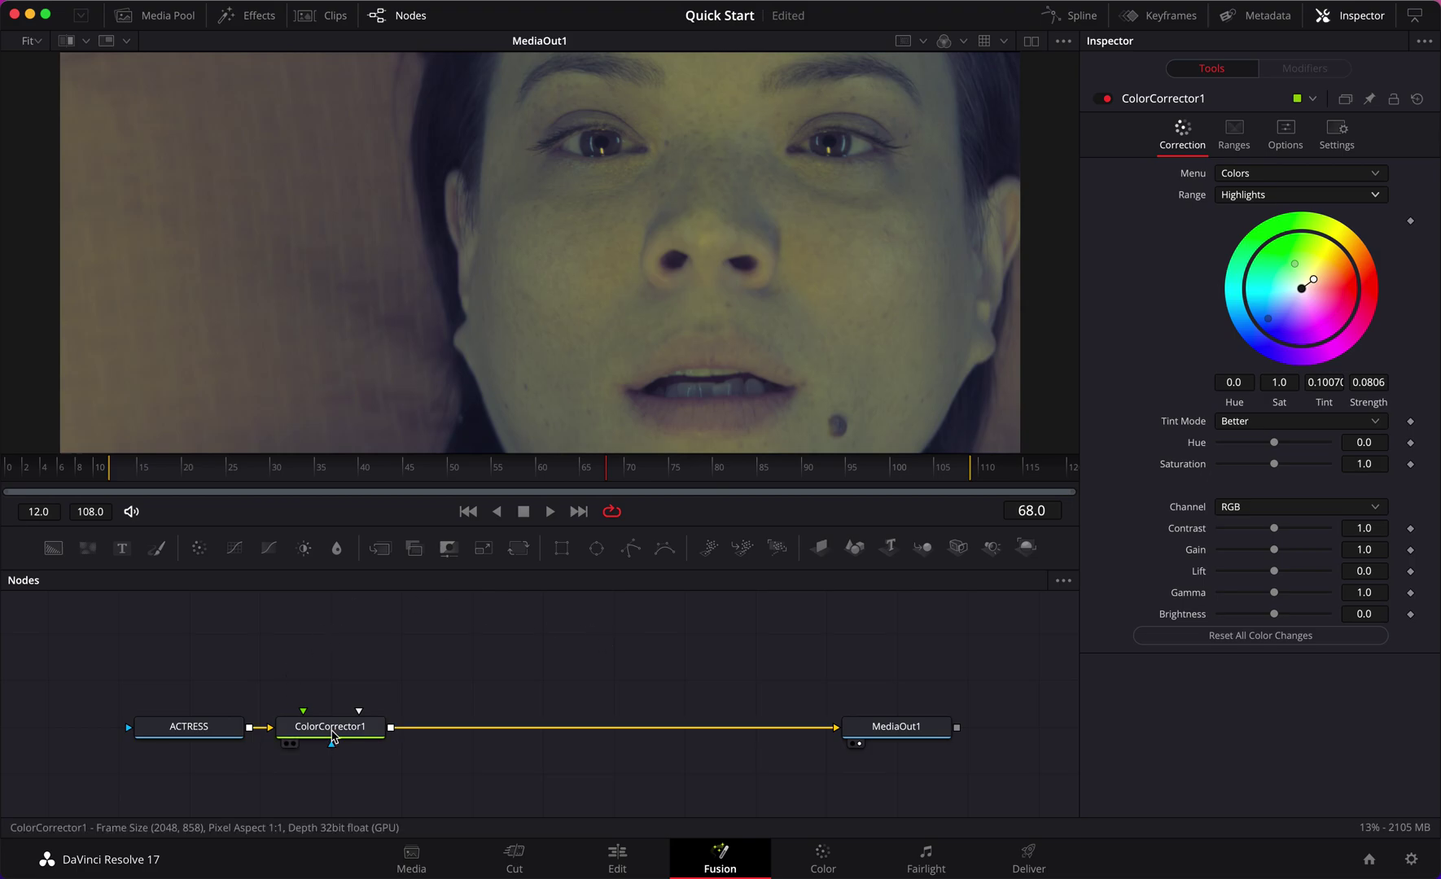
pyautogui.click(303, 548)
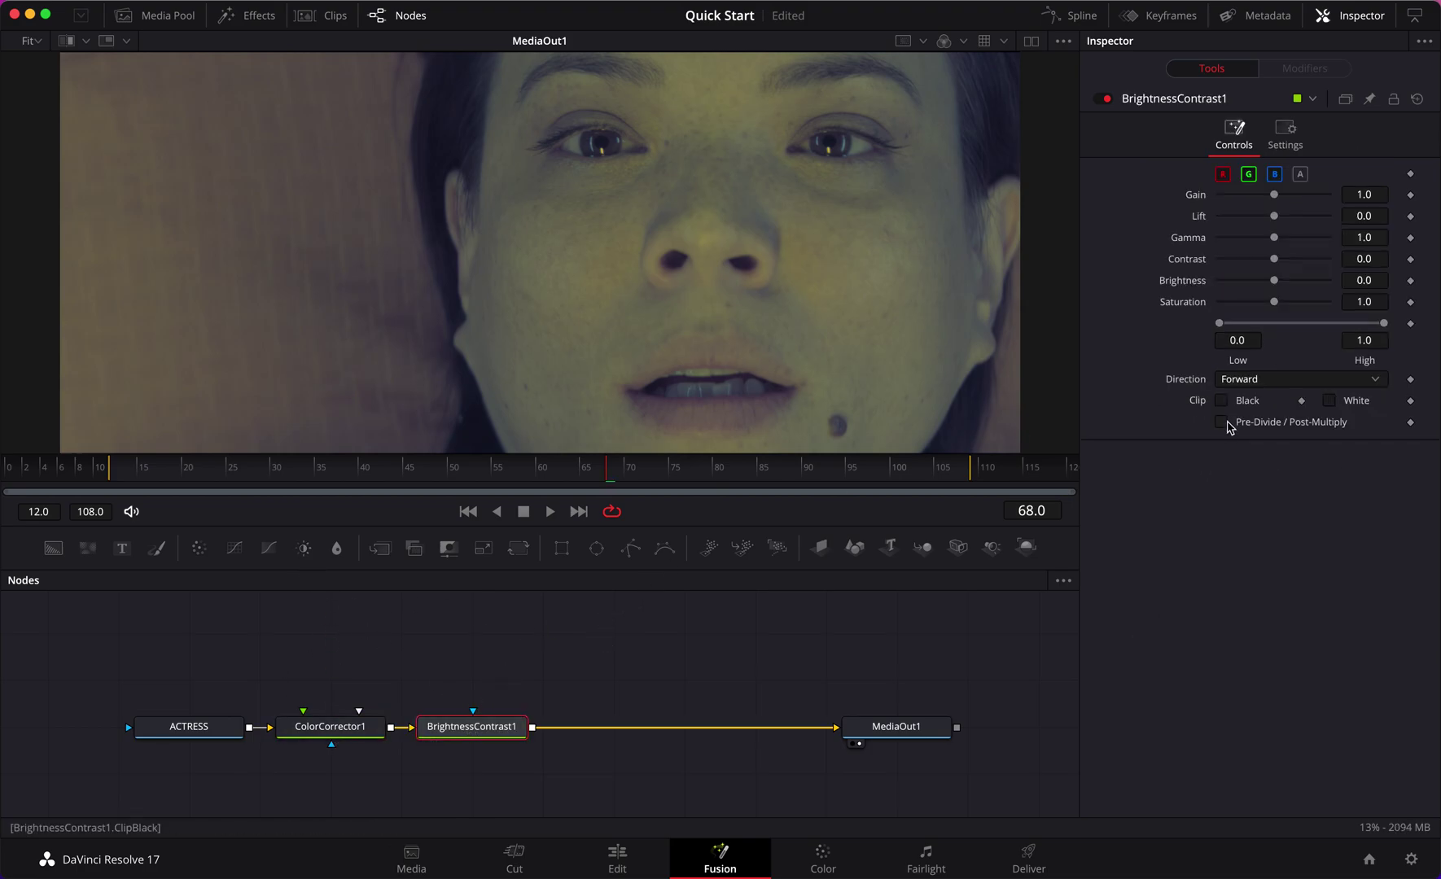
pyautogui.click(1364, 239)
pyautogui.write('0.5')
pyautogui.press('Tab')
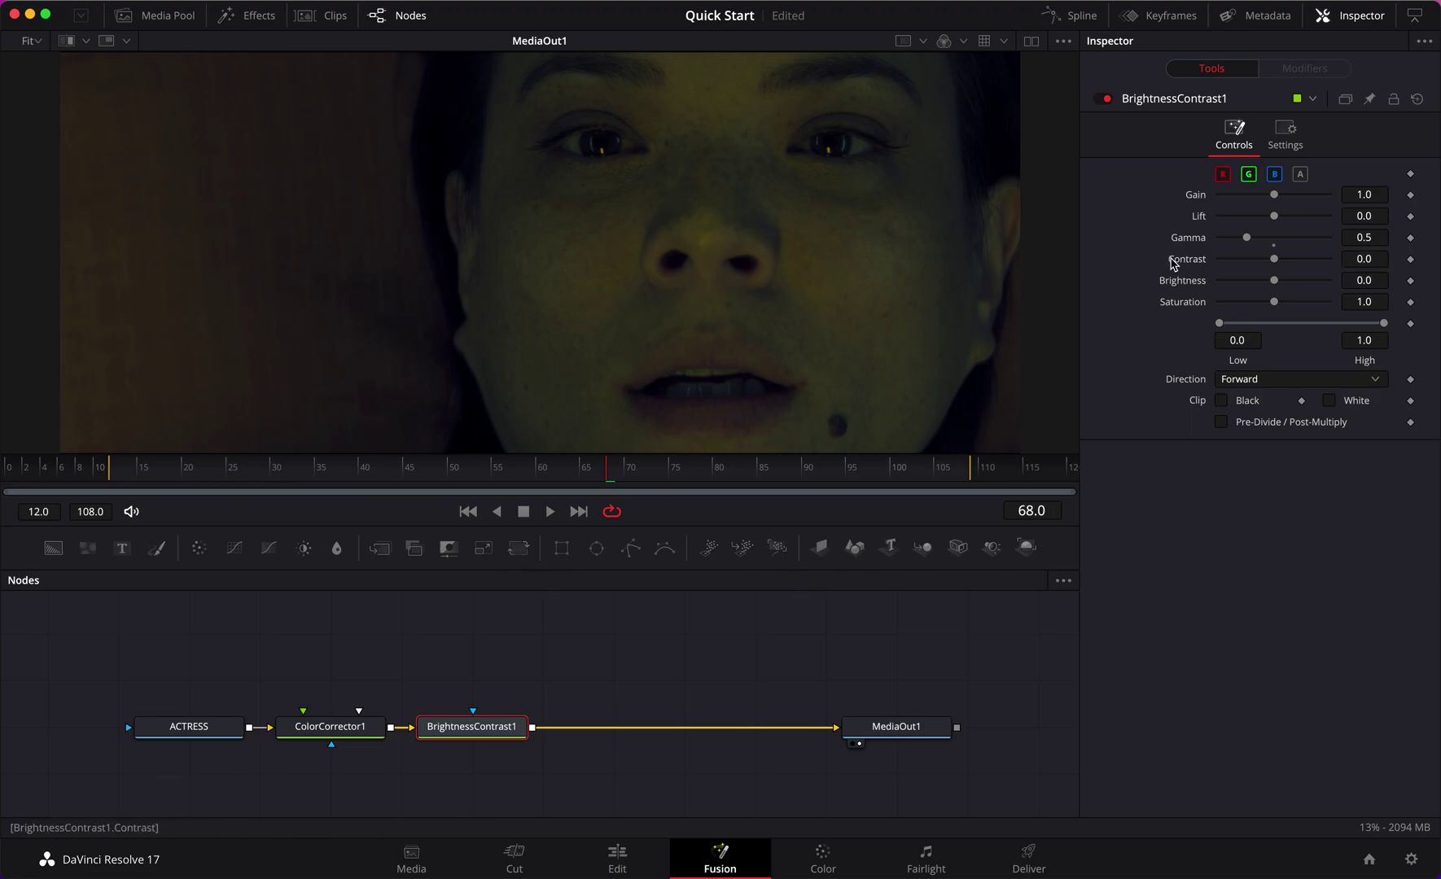
# Mask the Brightness Contrast node with an ellipse around the face, about 0.51 wide and 0.62 high, centred near 0.69, 0.51
pyautogui.click(596, 548)
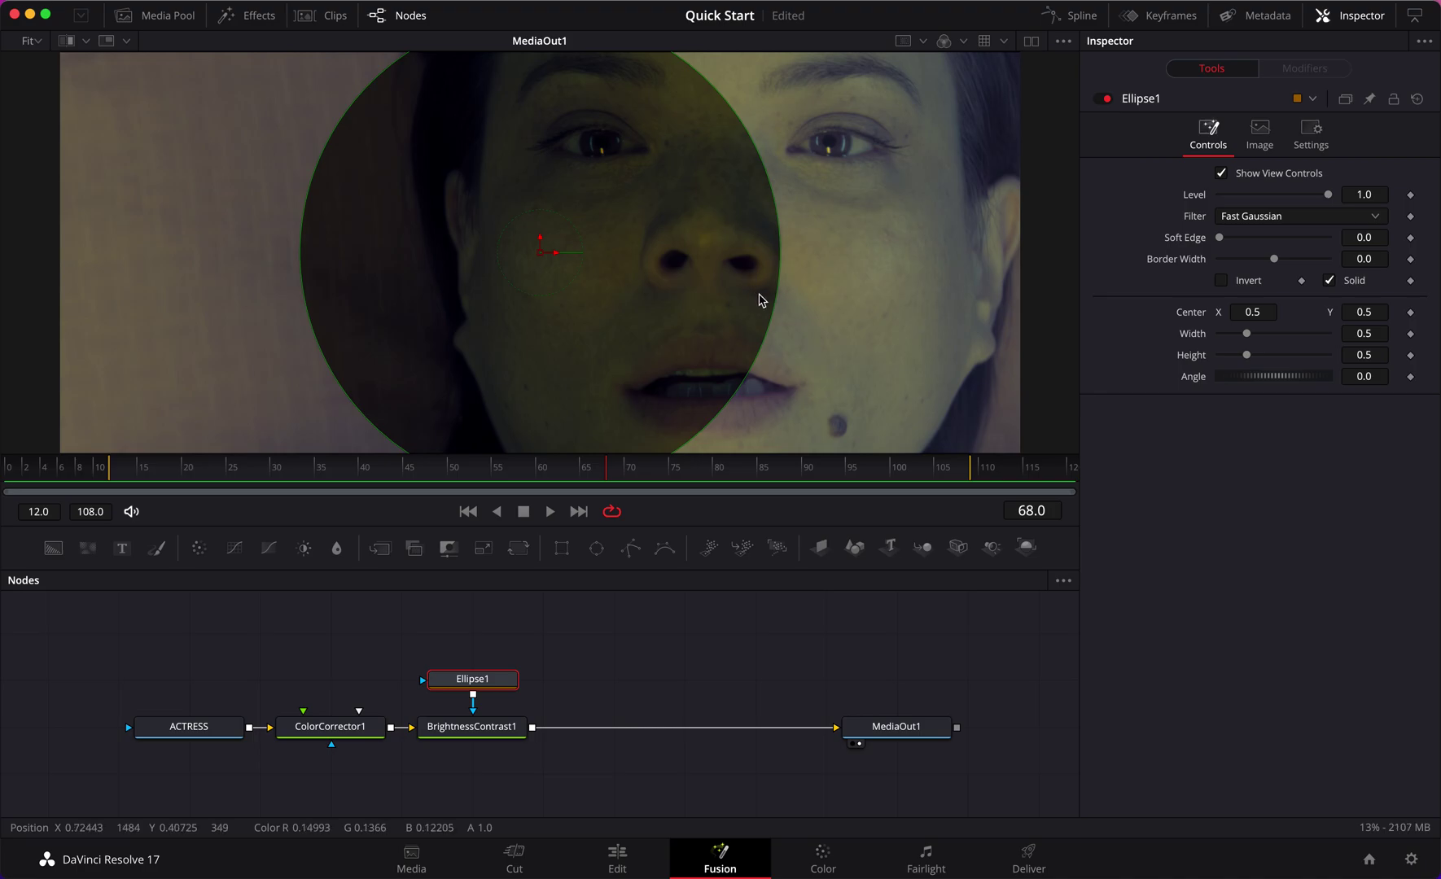
pyautogui.scroll(-2, 759, 299)
pyautogui.moveTo(718, 277); pyautogui.dragTo(737, 273)
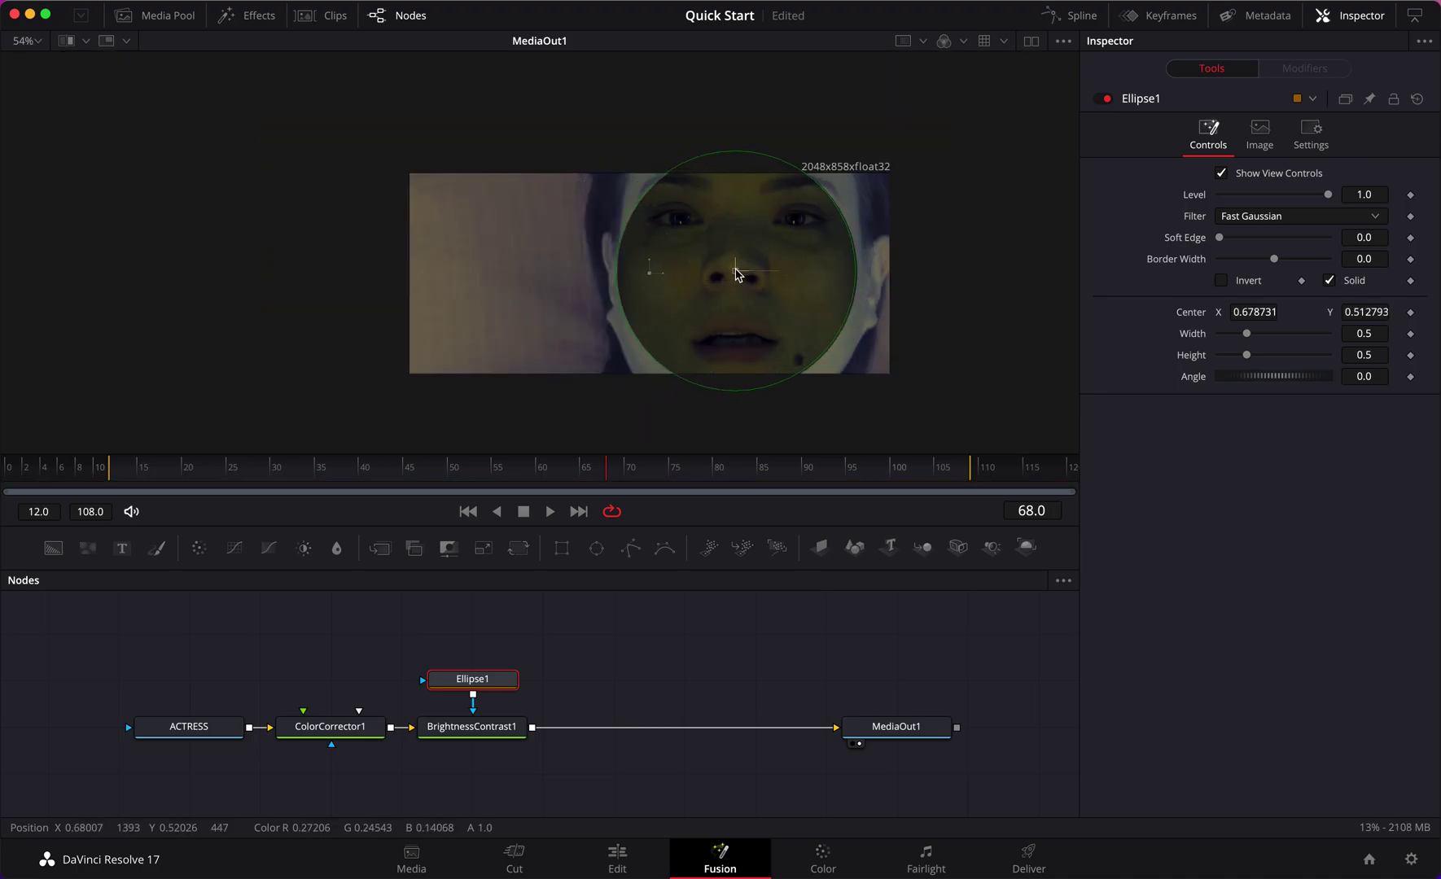
pyautogui.moveTo(737, 155); pyautogui.dragTo(741, 122)
pyautogui.moveTo(853, 269)
pyautogui.mouseDown()
pyautogui.moveTo(806, 269)
pyautogui.moveTo(853, 269)
pyautogui.mouseUp()
pyautogui.moveTo(752, 274); pyautogui.dragTo(756, 274)
pyautogui.moveTo(859, 274); pyautogui.dragTo(862, 277)
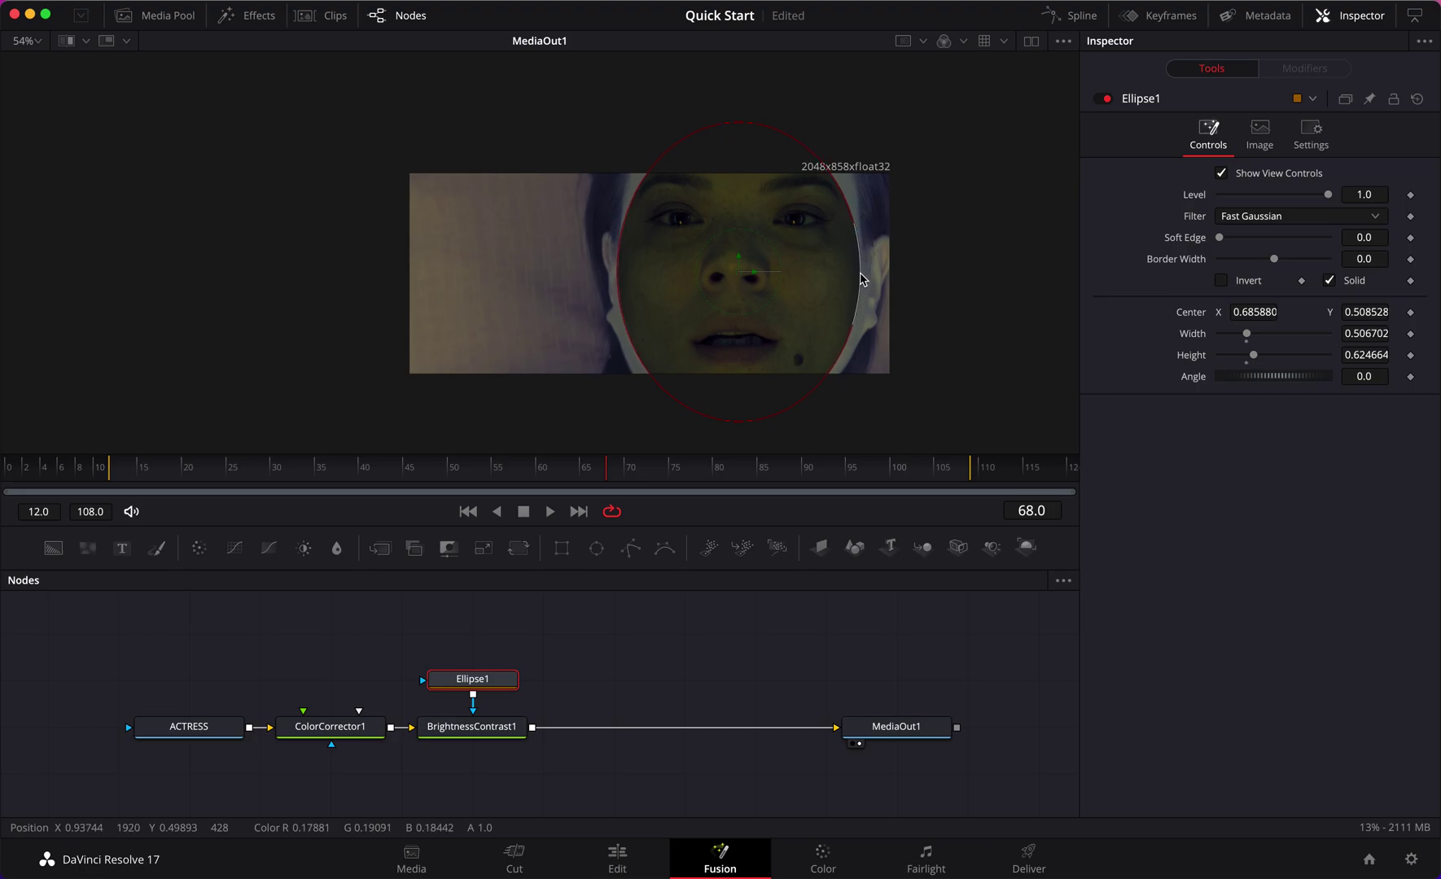
pyautogui.moveTo(740, 268); pyautogui.dragTo(741, 272)
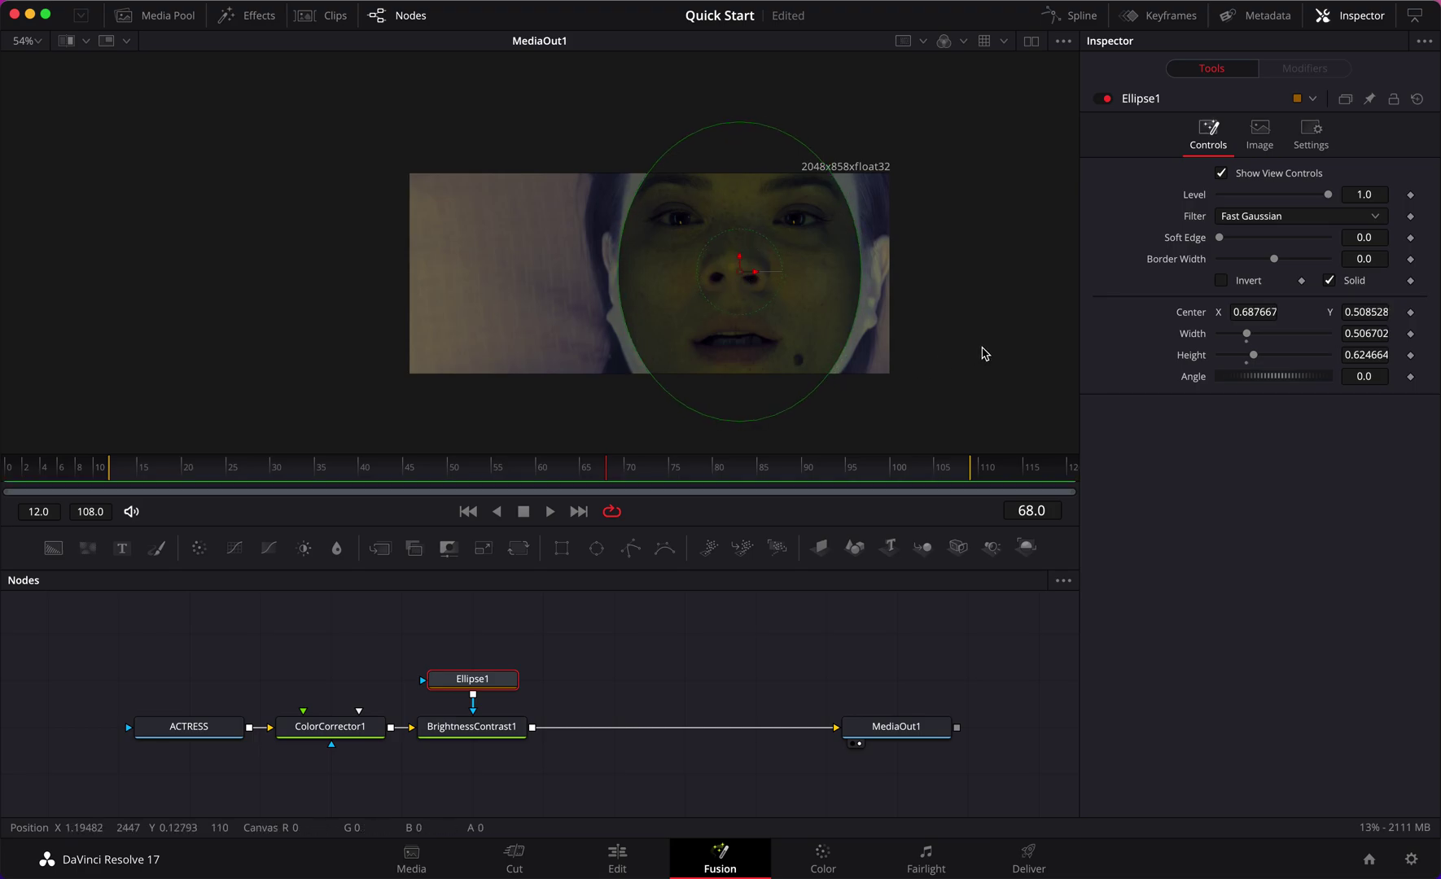
pyautogui.hotkey('ctrl', 'f')
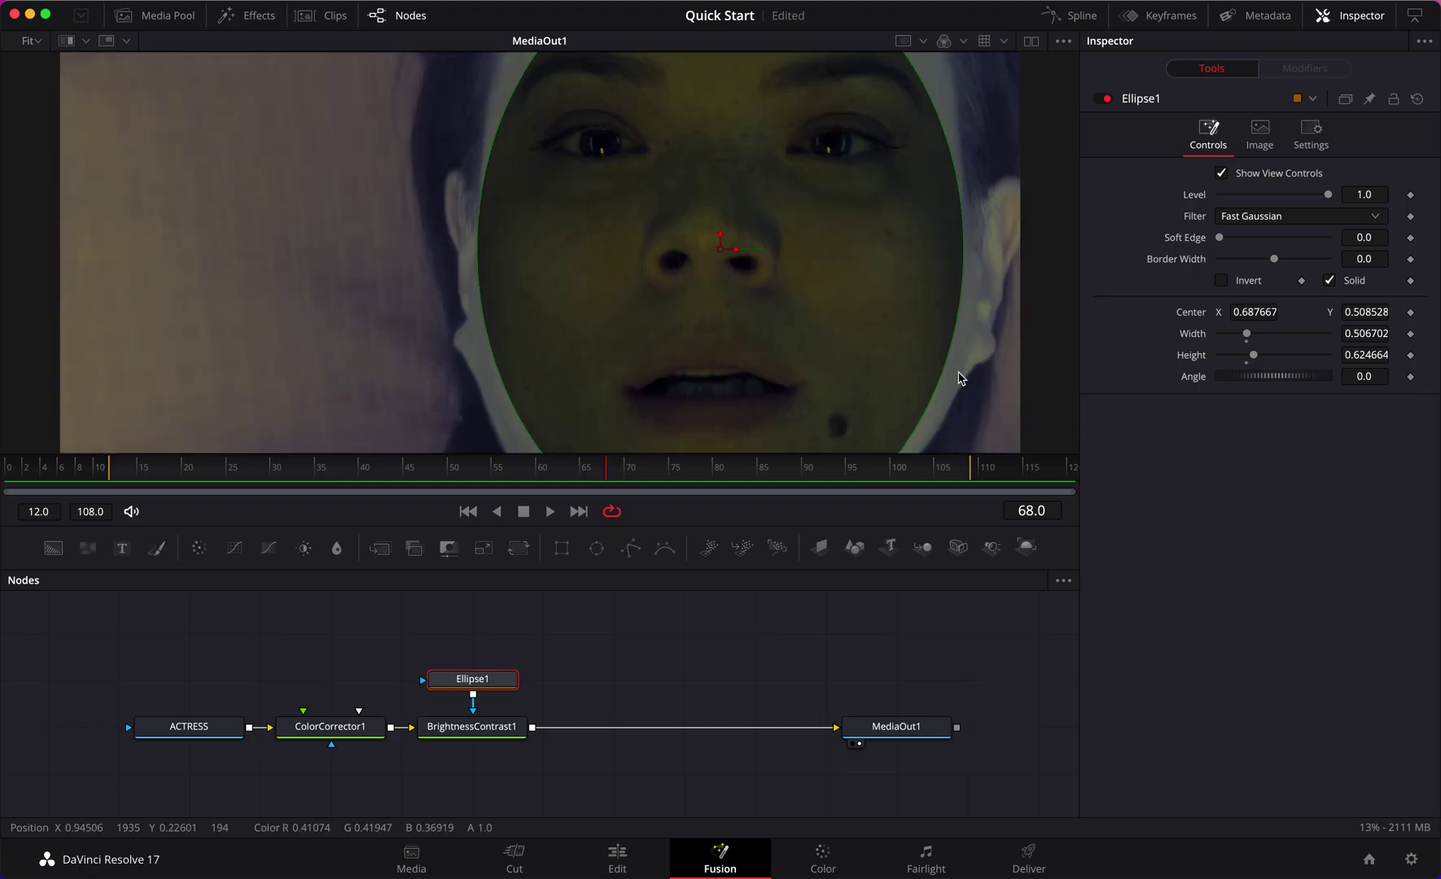
# Invert the ellipse mask with a soft edge of 0.2 and move the playhead to frame 50
pyautogui.click(1221, 280)
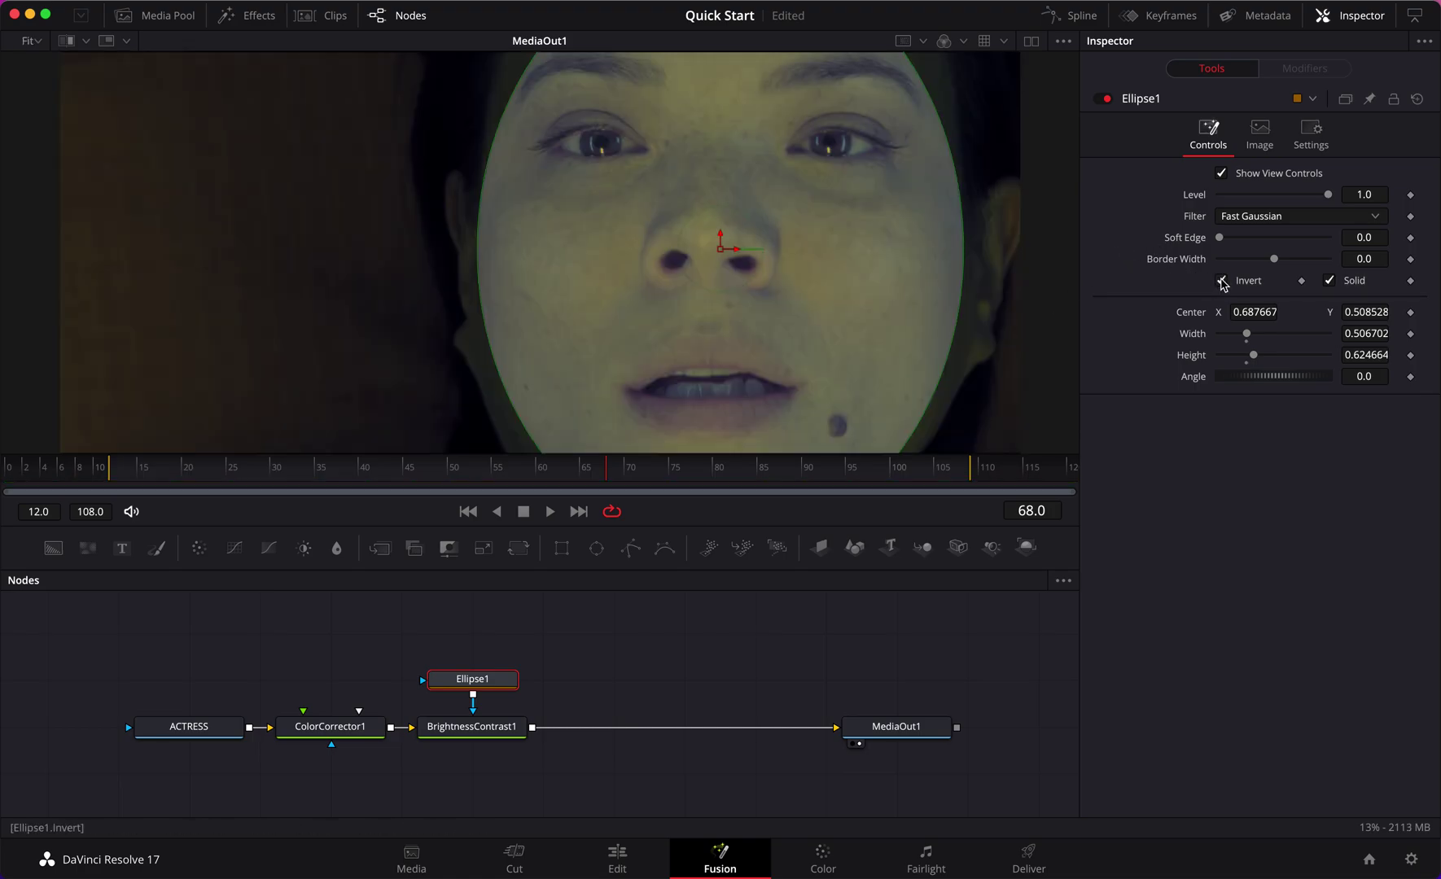
pyautogui.moveTo(1219, 237); pyautogui.dragTo(1404, 259)
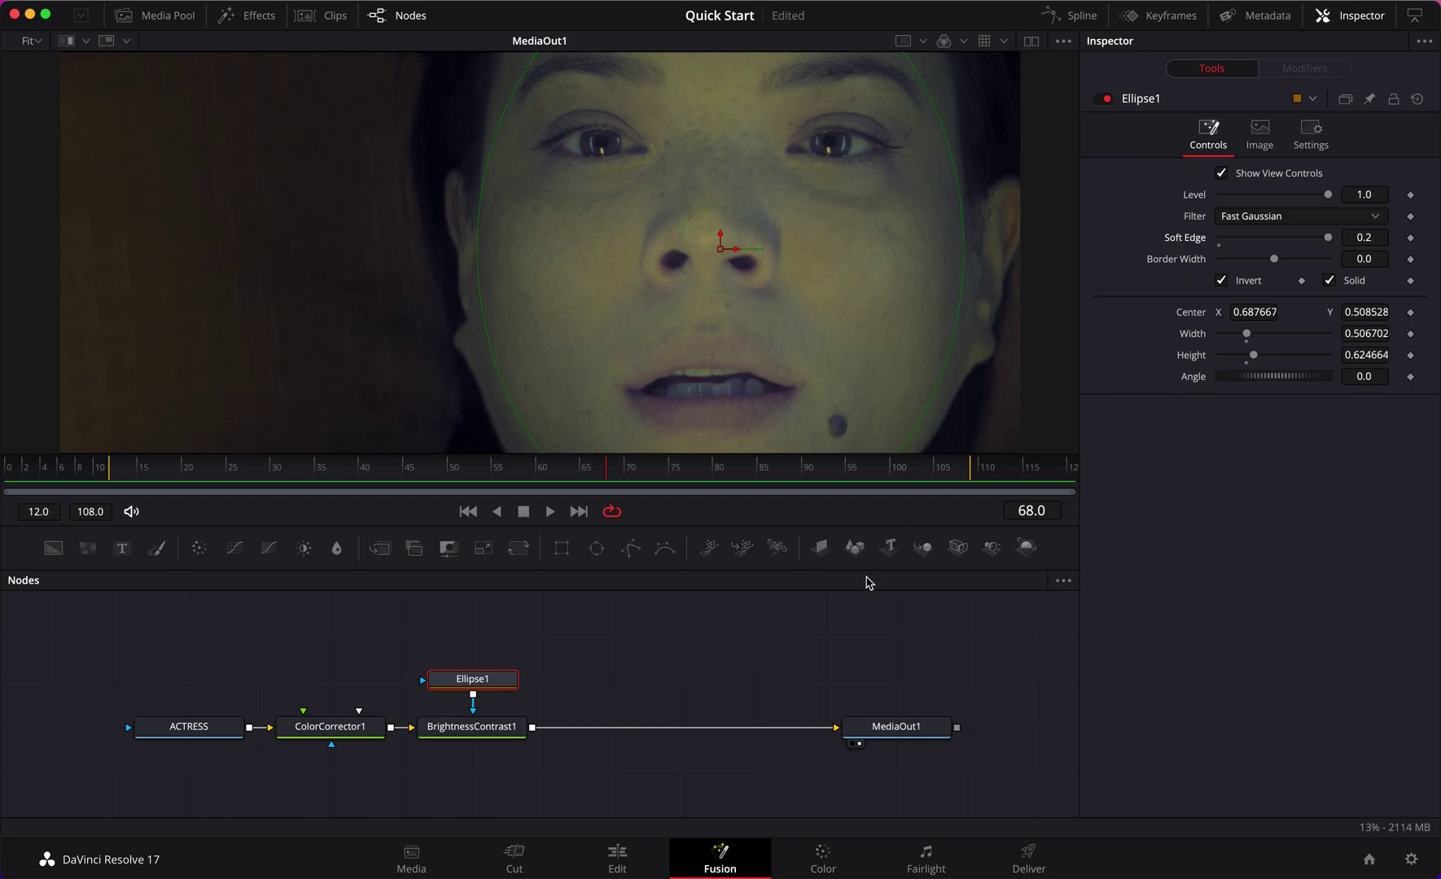
pyautogui.click(867, 655)
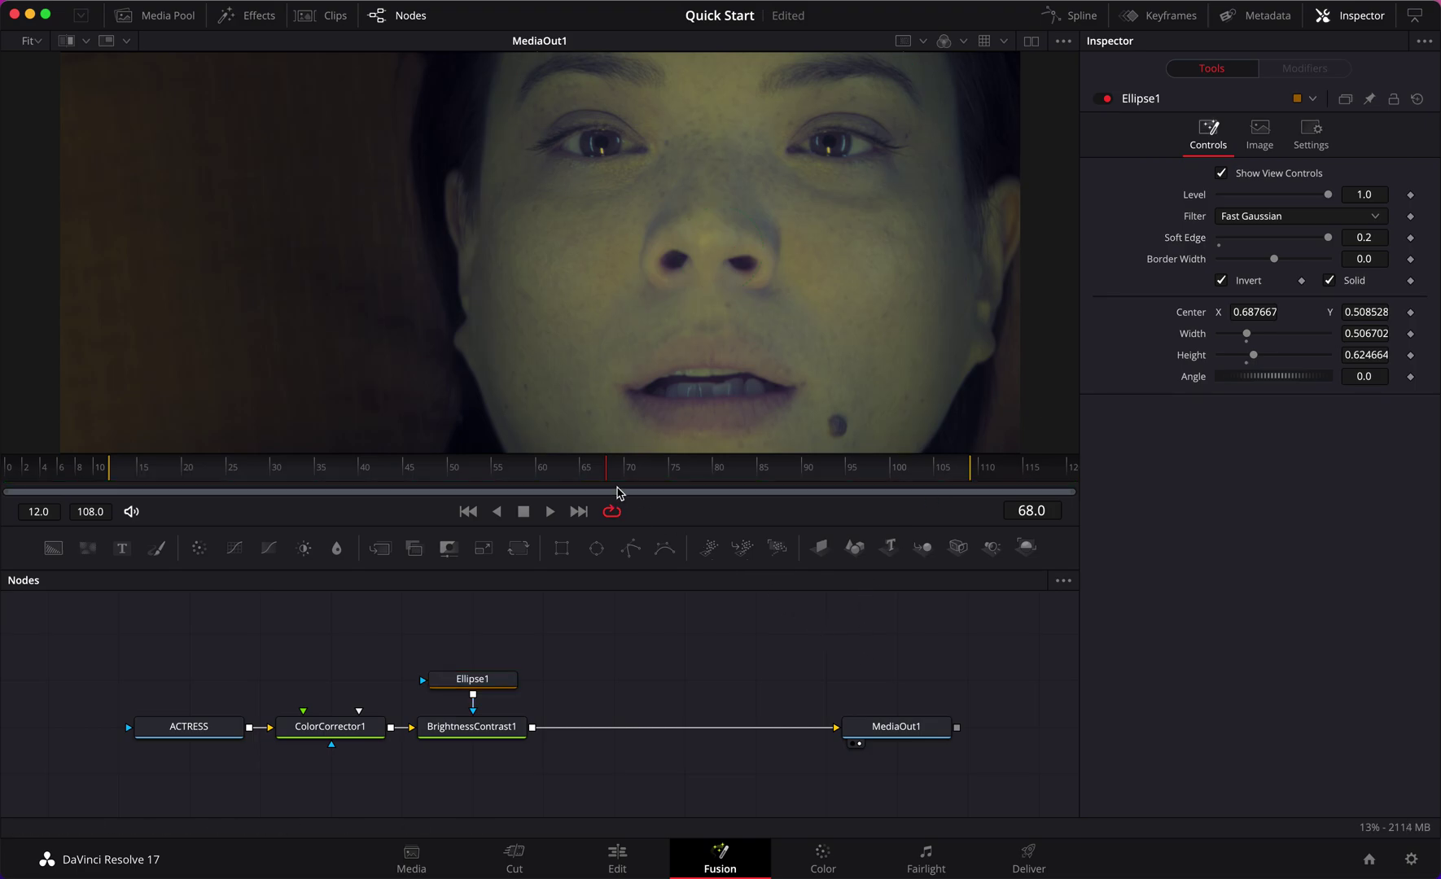
pyautogui.moveTo(611, 479); pyautogui.dragTo(448, 476)
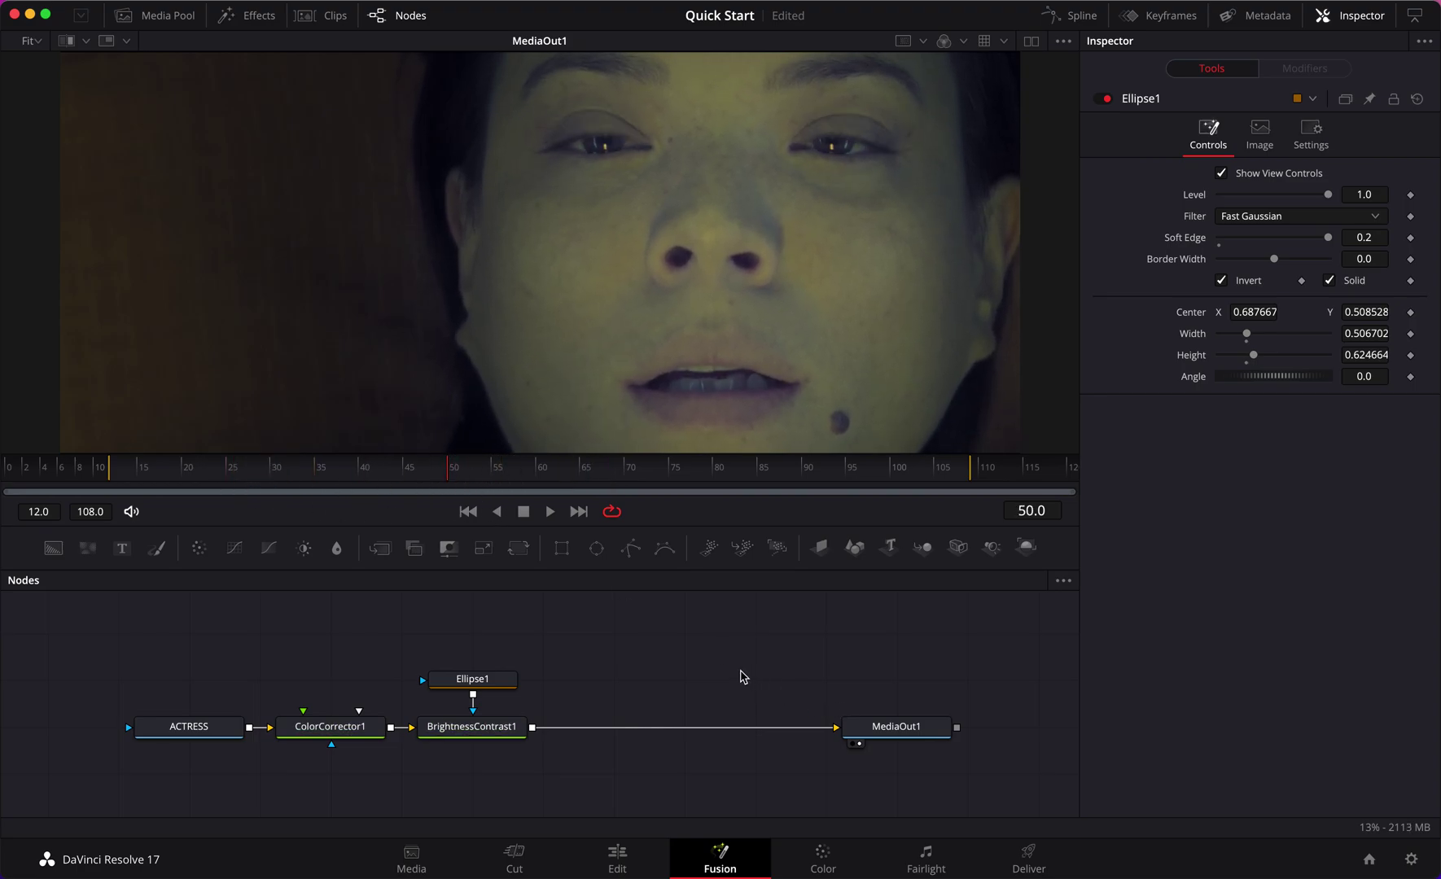
# Add the HUD image sequence and Glass.jpg from the media pool as nodes, placed side by side above the main node chain
pyautogui.click(168, 19)
pyautogui.moveTo(191, 167); pyautogui.dragTo(628, 645)
pyautogui.moveTo(292, 93); pyautogui.dragTo(769, 644)
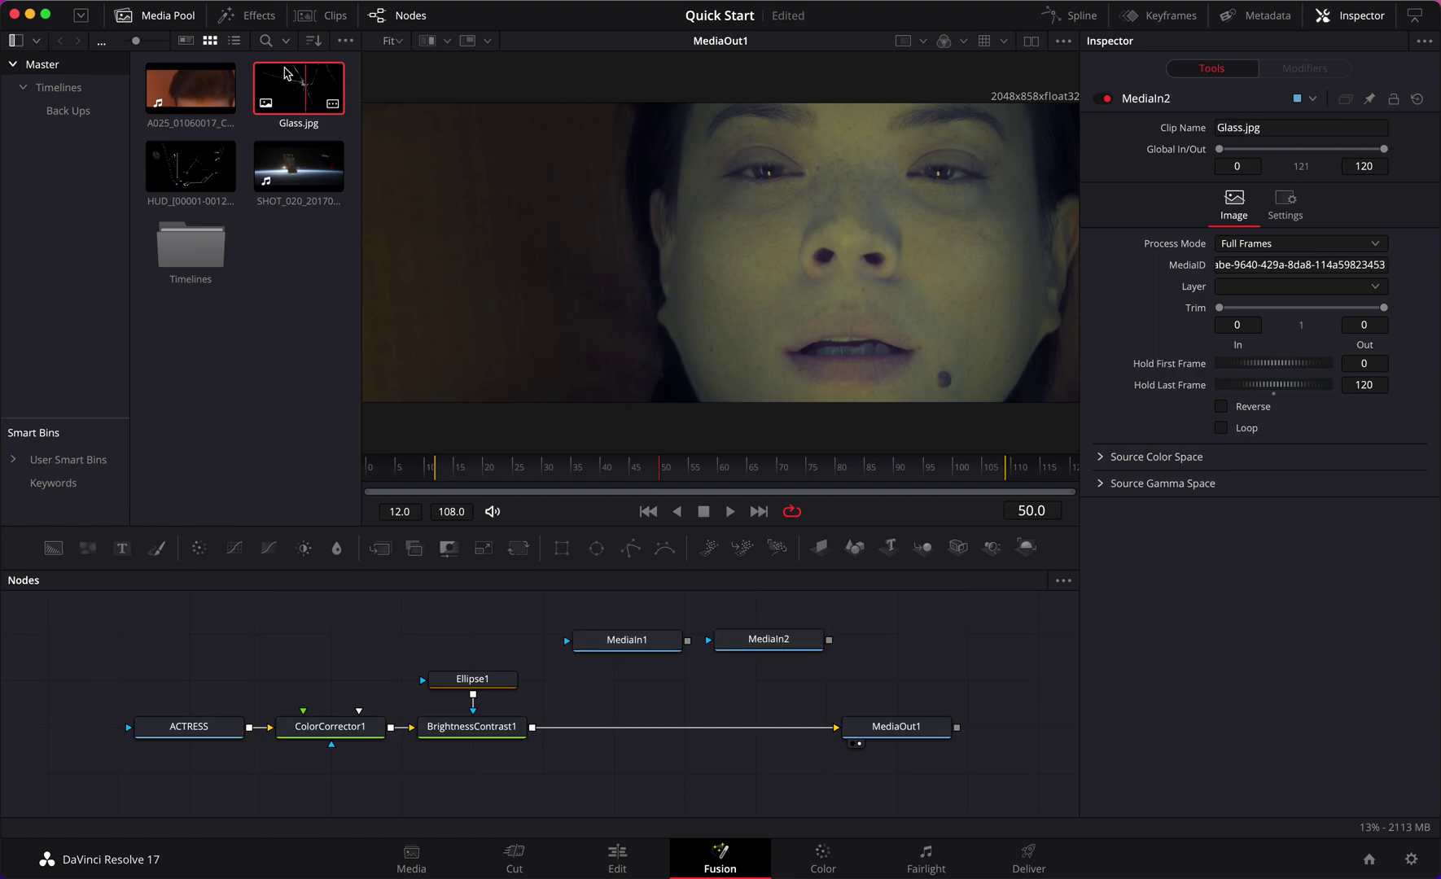
pyautogui.click(168, 15)
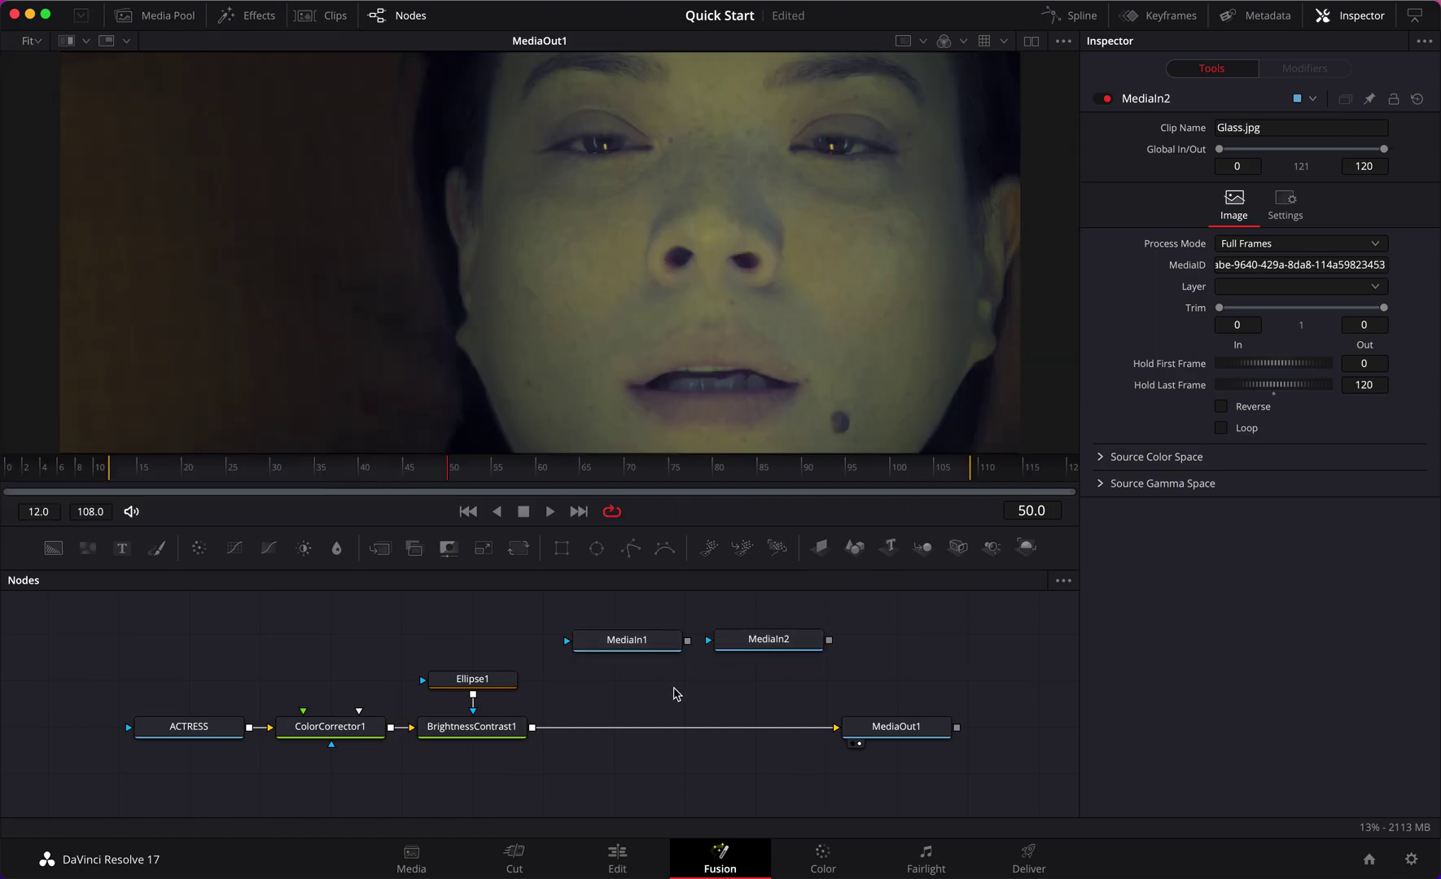
pyautogui.scroll(2, 672, 689)
pyautogui.moveTo(667, 690); pyautogui.dragTo(669, 625)
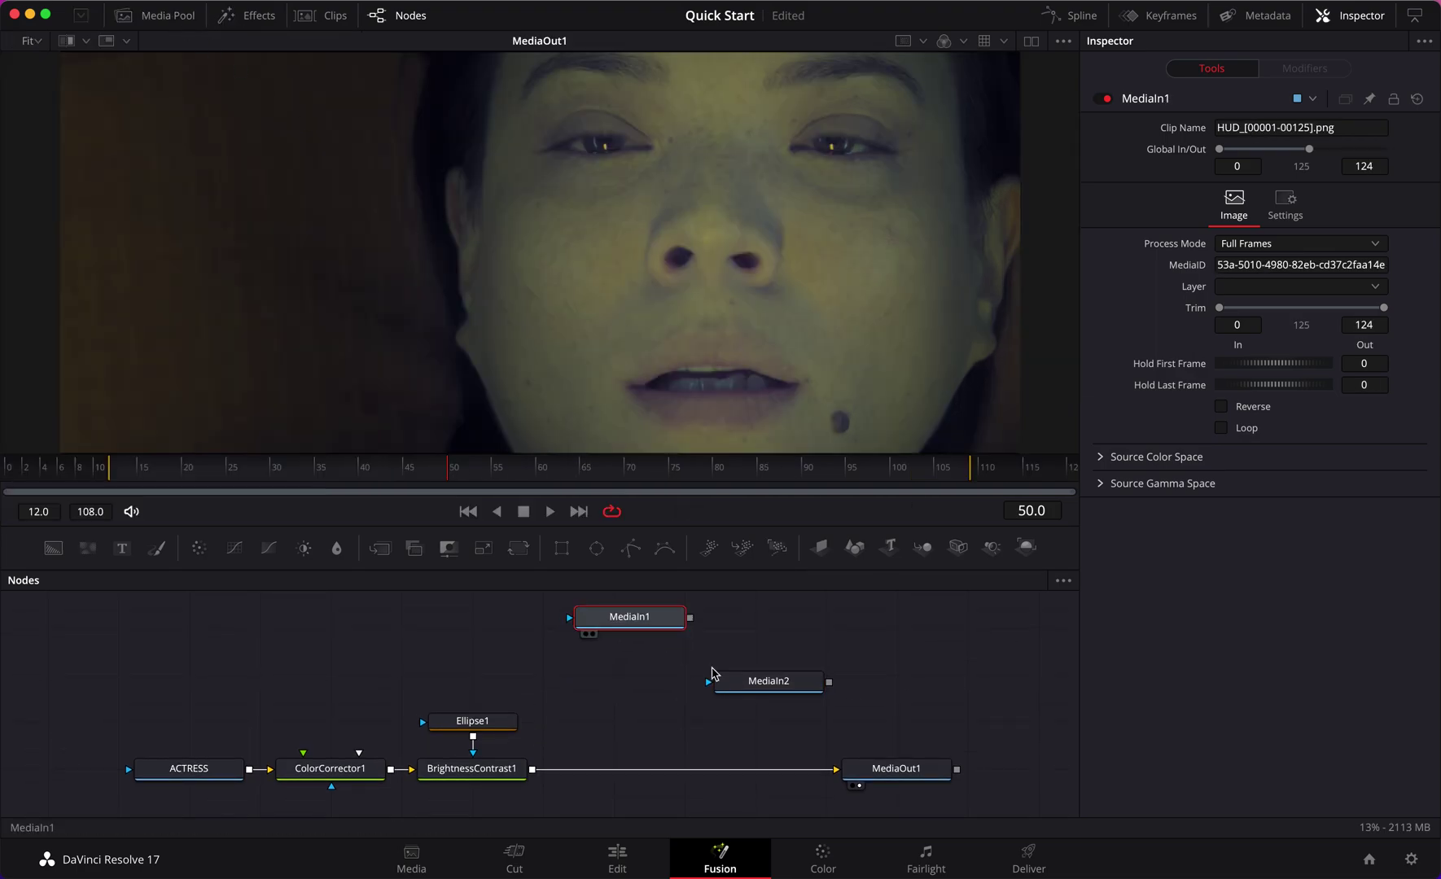
pyautogui.moveTo(784, 691); pyautogui.dragTo(797, 627)
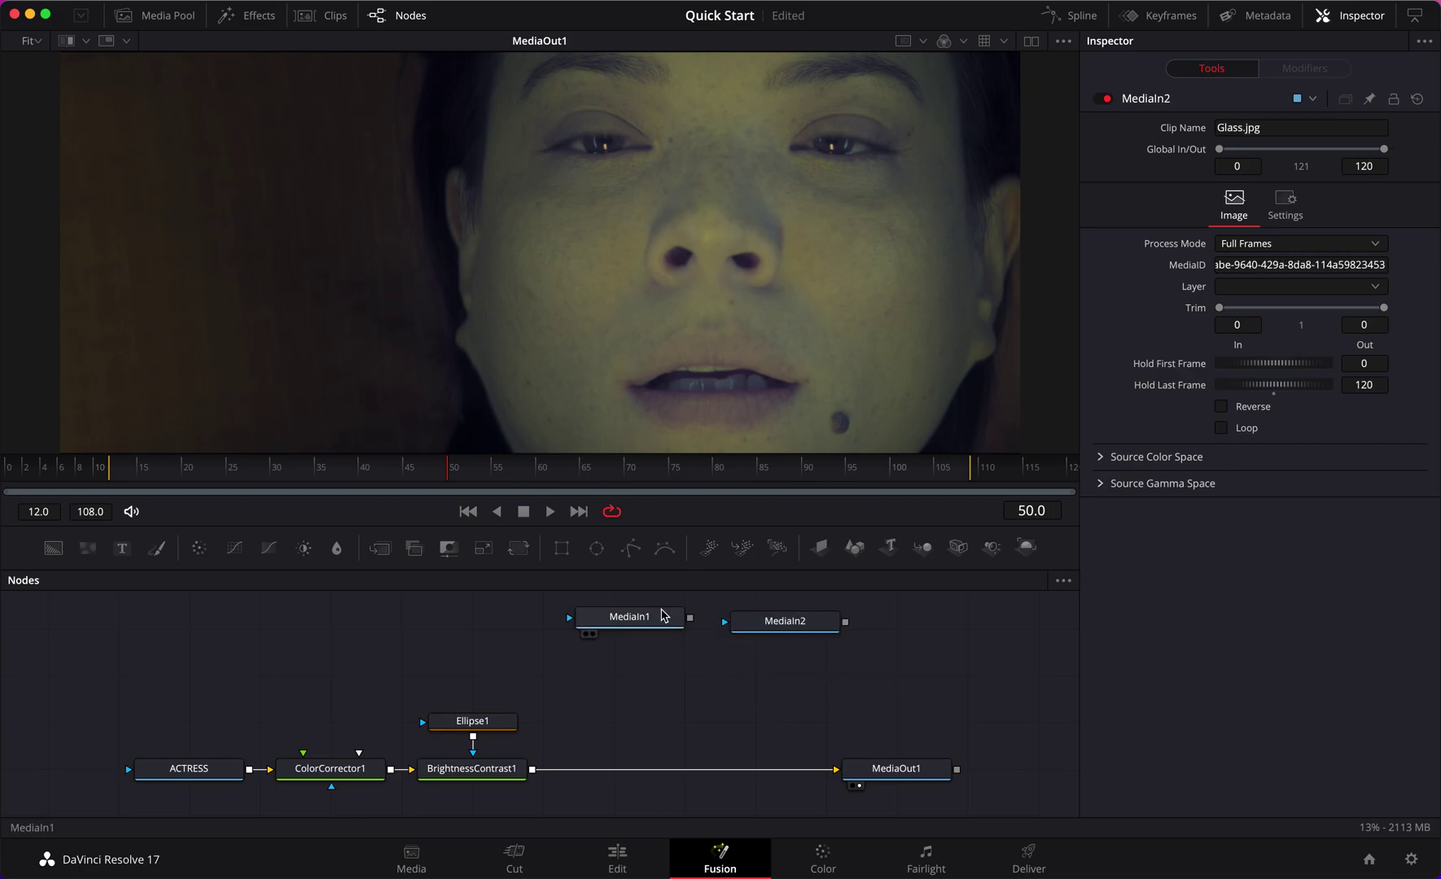
# Rename the media node of the HUD image sequence as HUD
pyautogui.click(655, 619)
pyautogui.scroll(1, 653, 621)
pyautogui.rightClick(652, 621)
pyautogui.click(761, 663)
pyautogui.rightClick(618, 634)
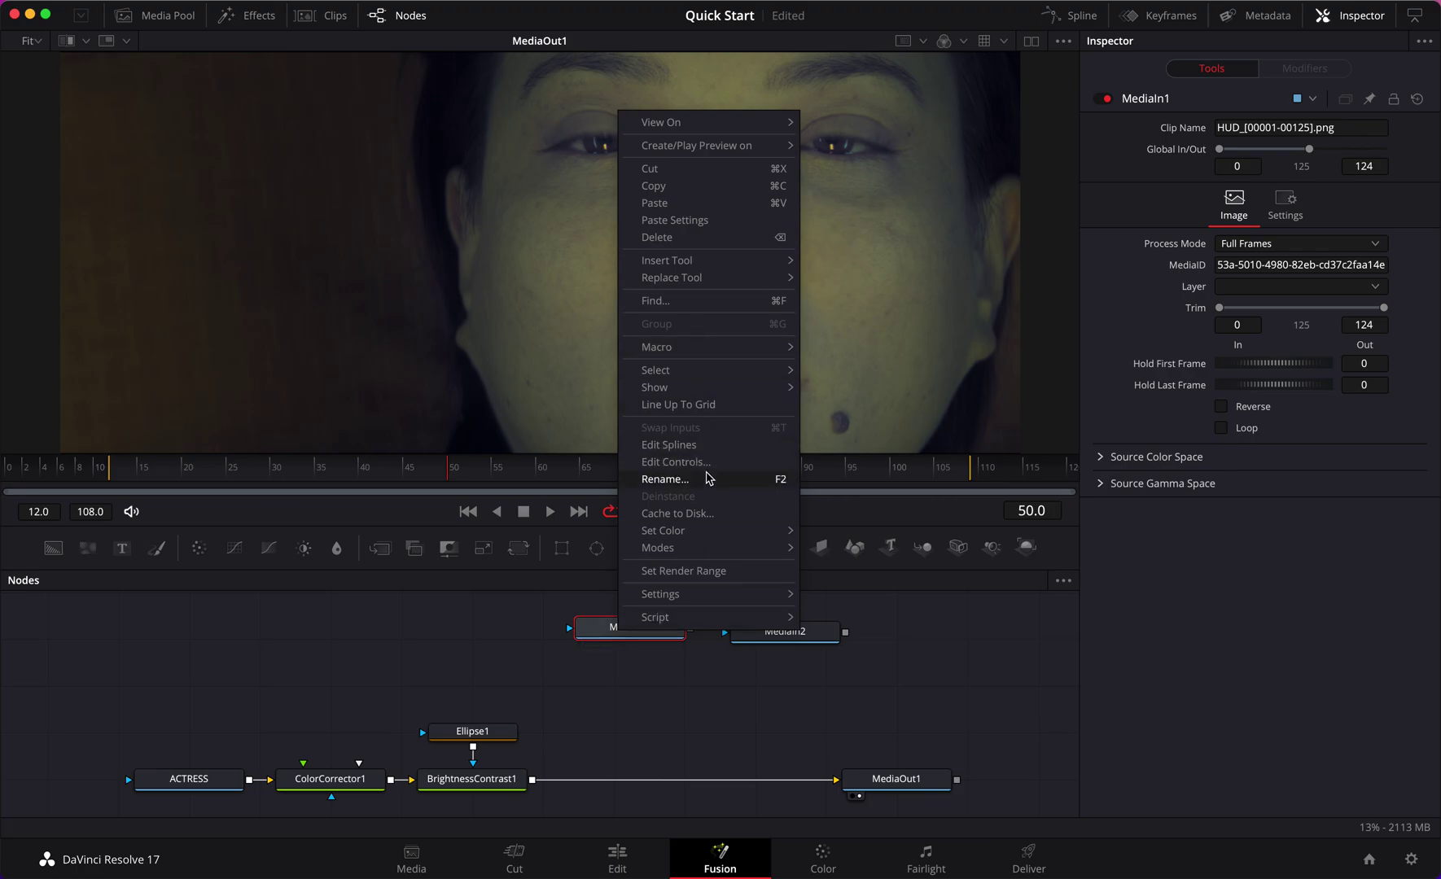
pyautogui.click(665, 480)
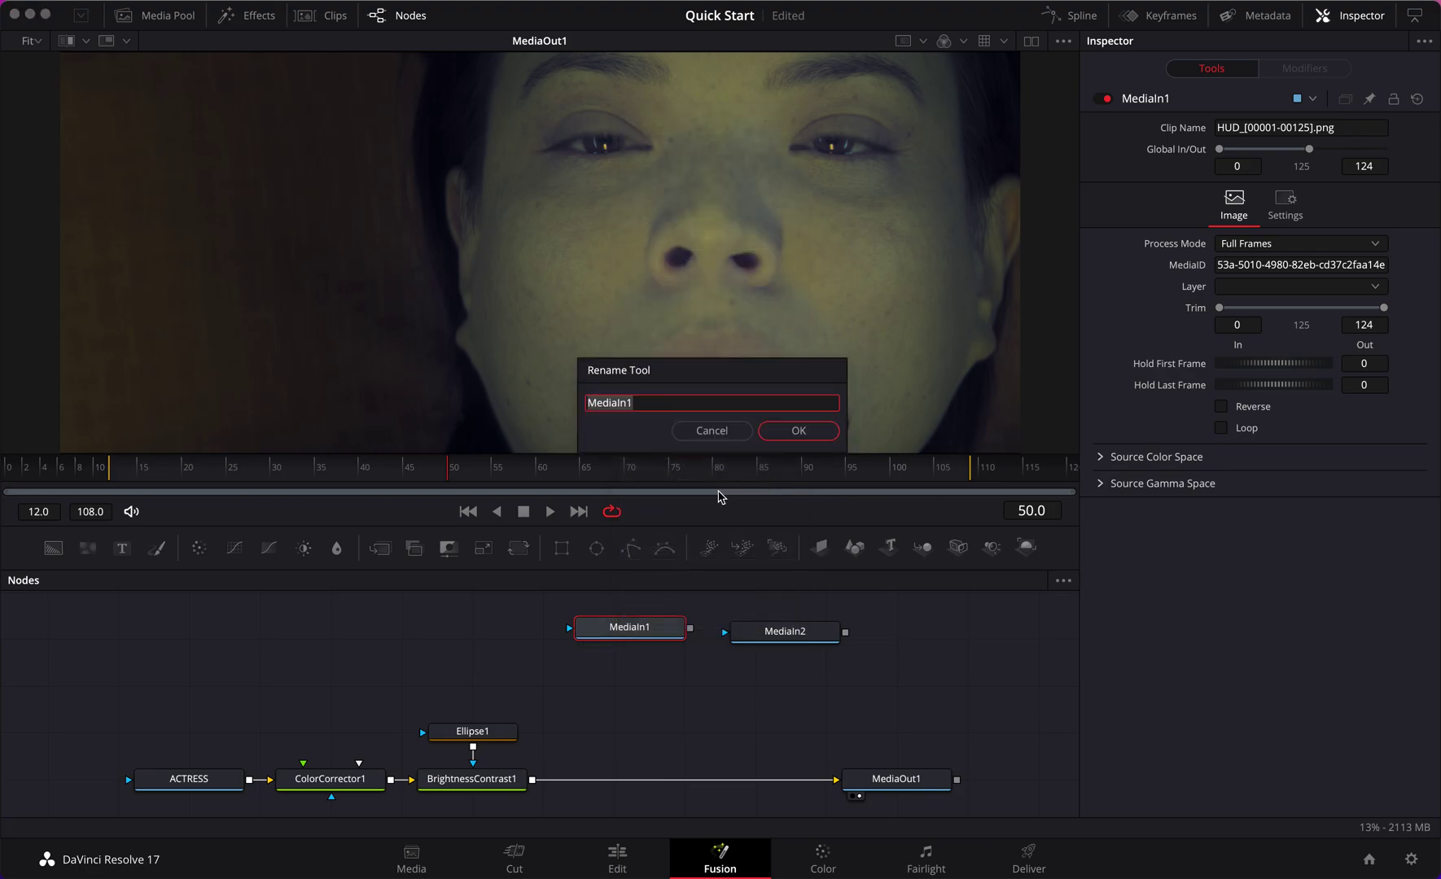
pyautogui.write('HUD')
pyautogui.press('Return')
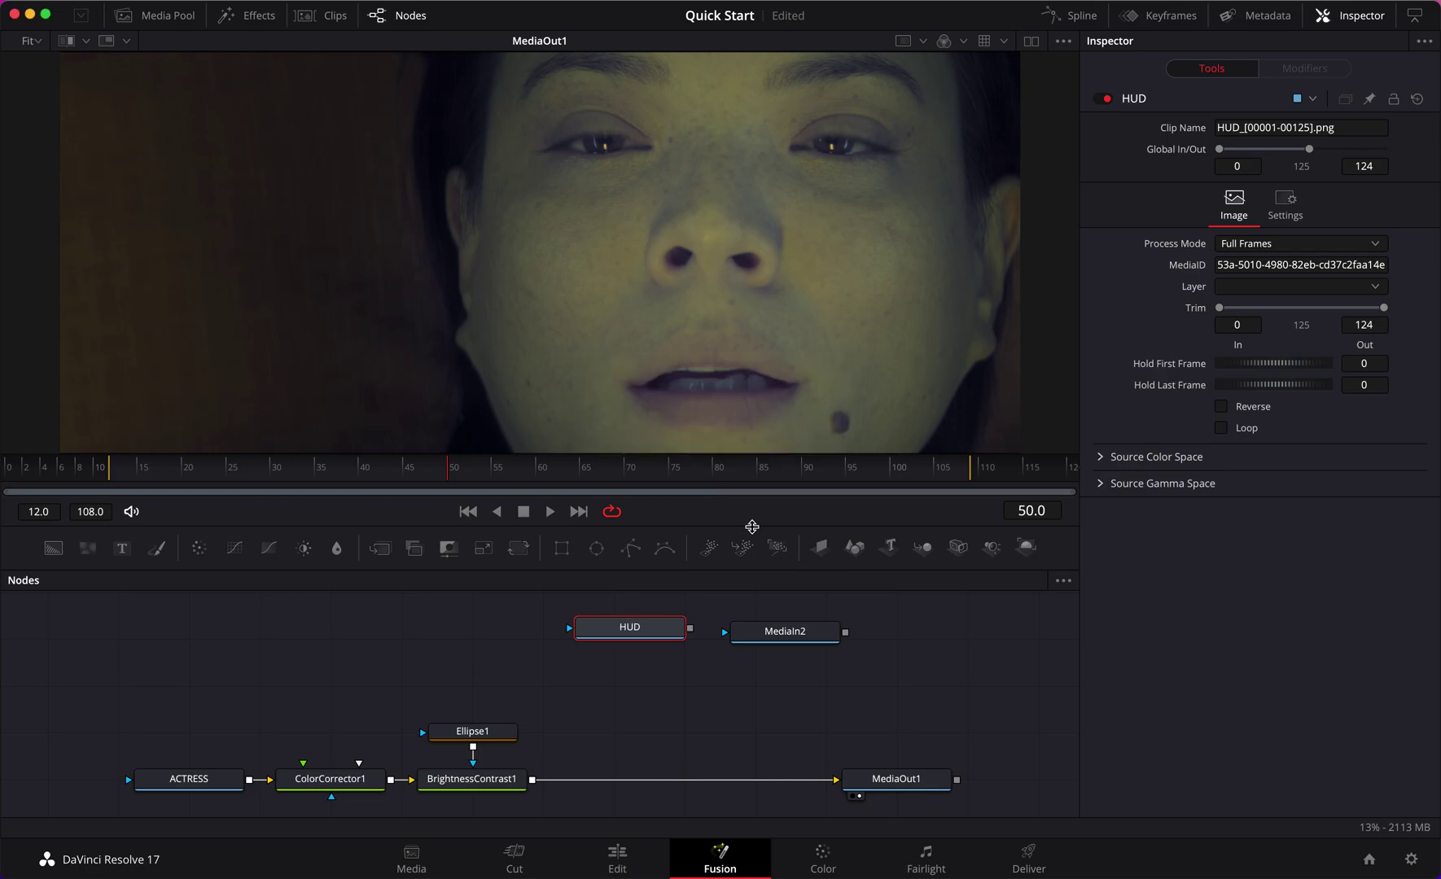
# Rename the Glass.jpg media node as GLASS
pyautogui.click(781, 632)
pyautogui.rightClick(779, 632)
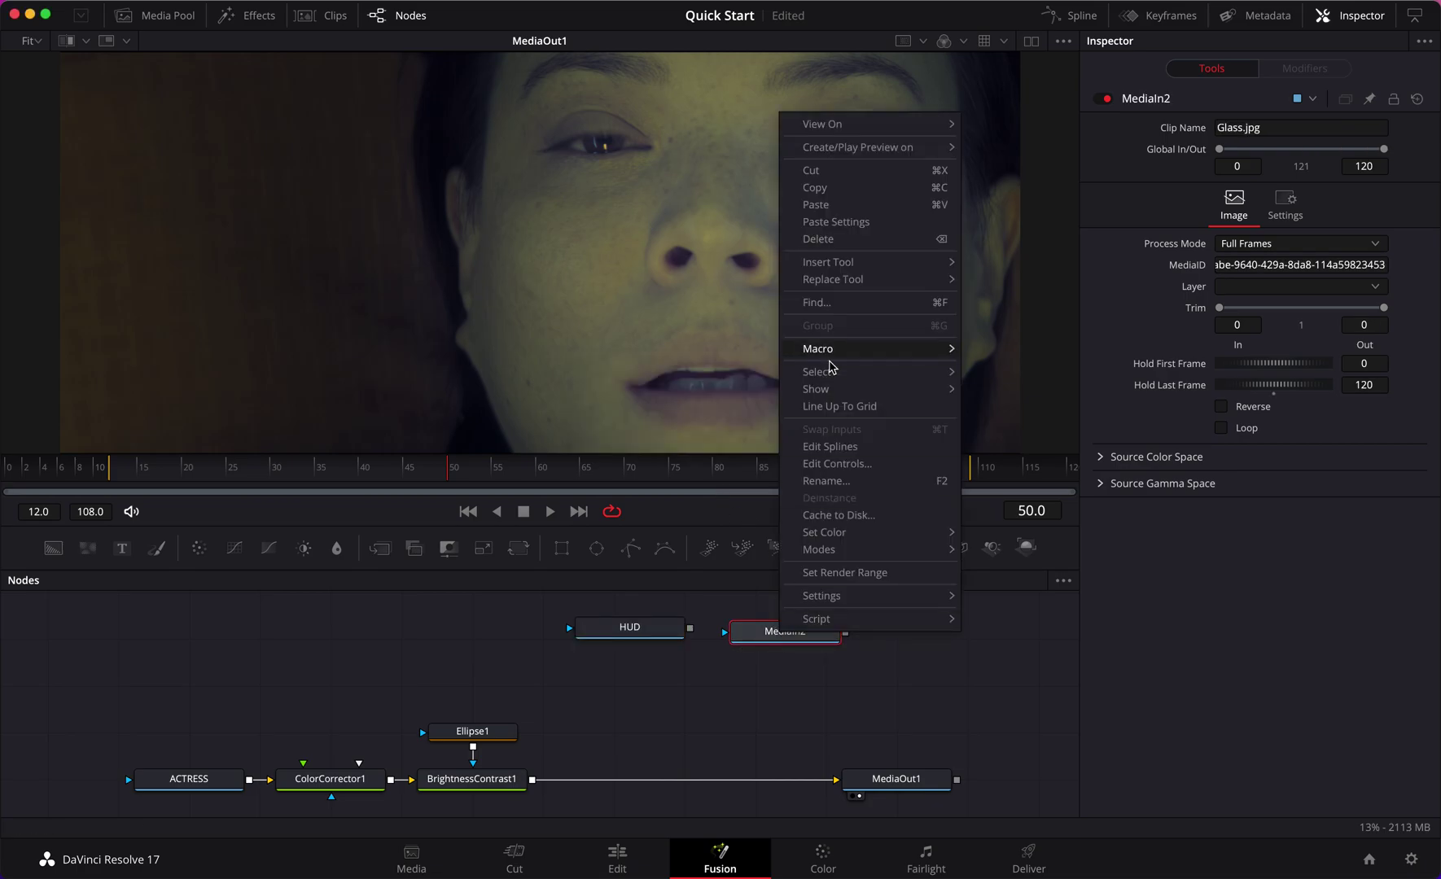
pyautogui.click(854, 481)
pyautogui.write('GLASS')
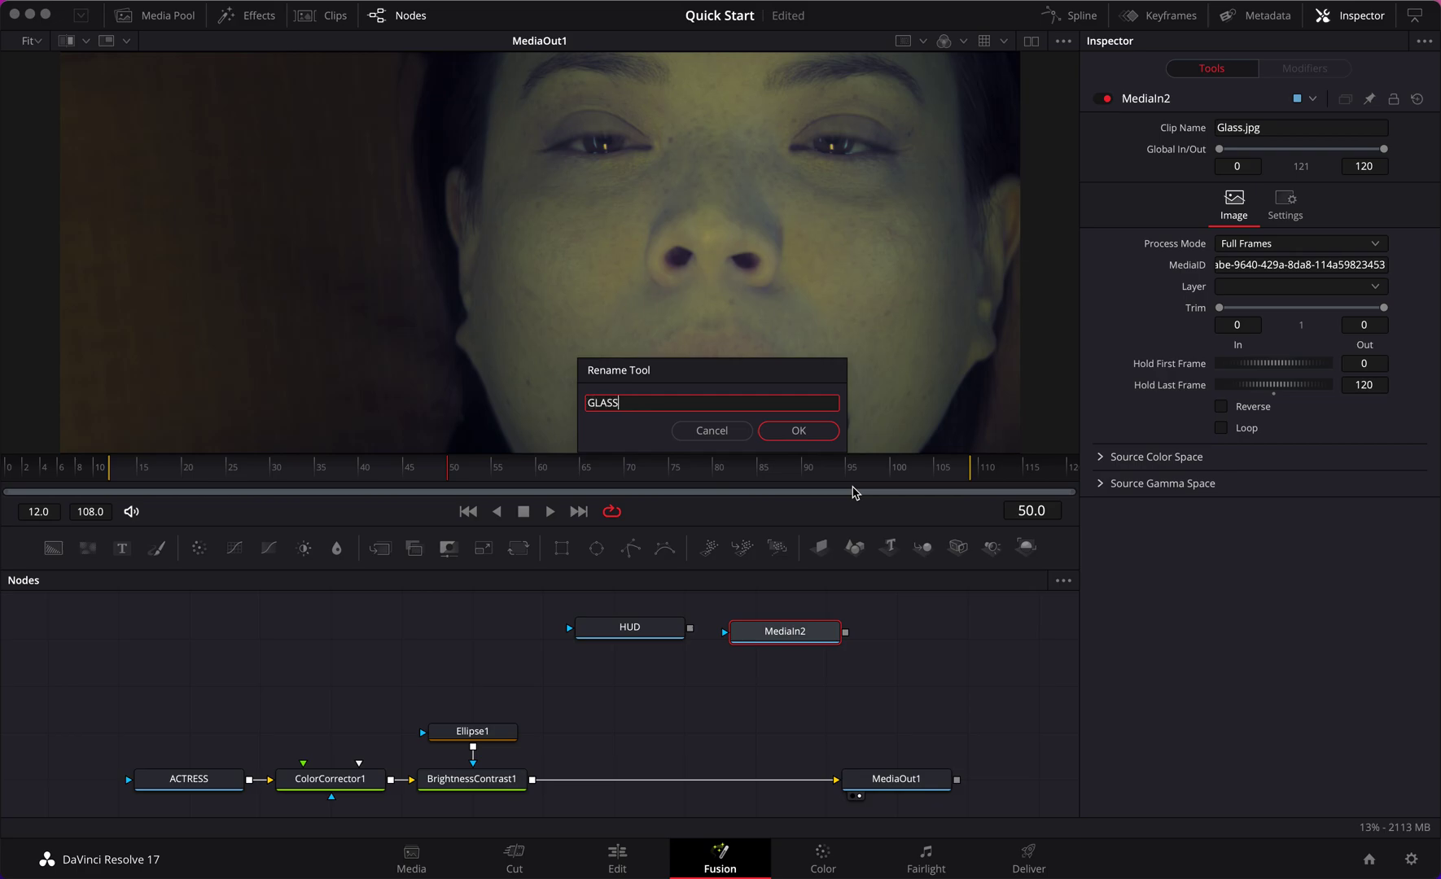
pyautogui.press('Return')
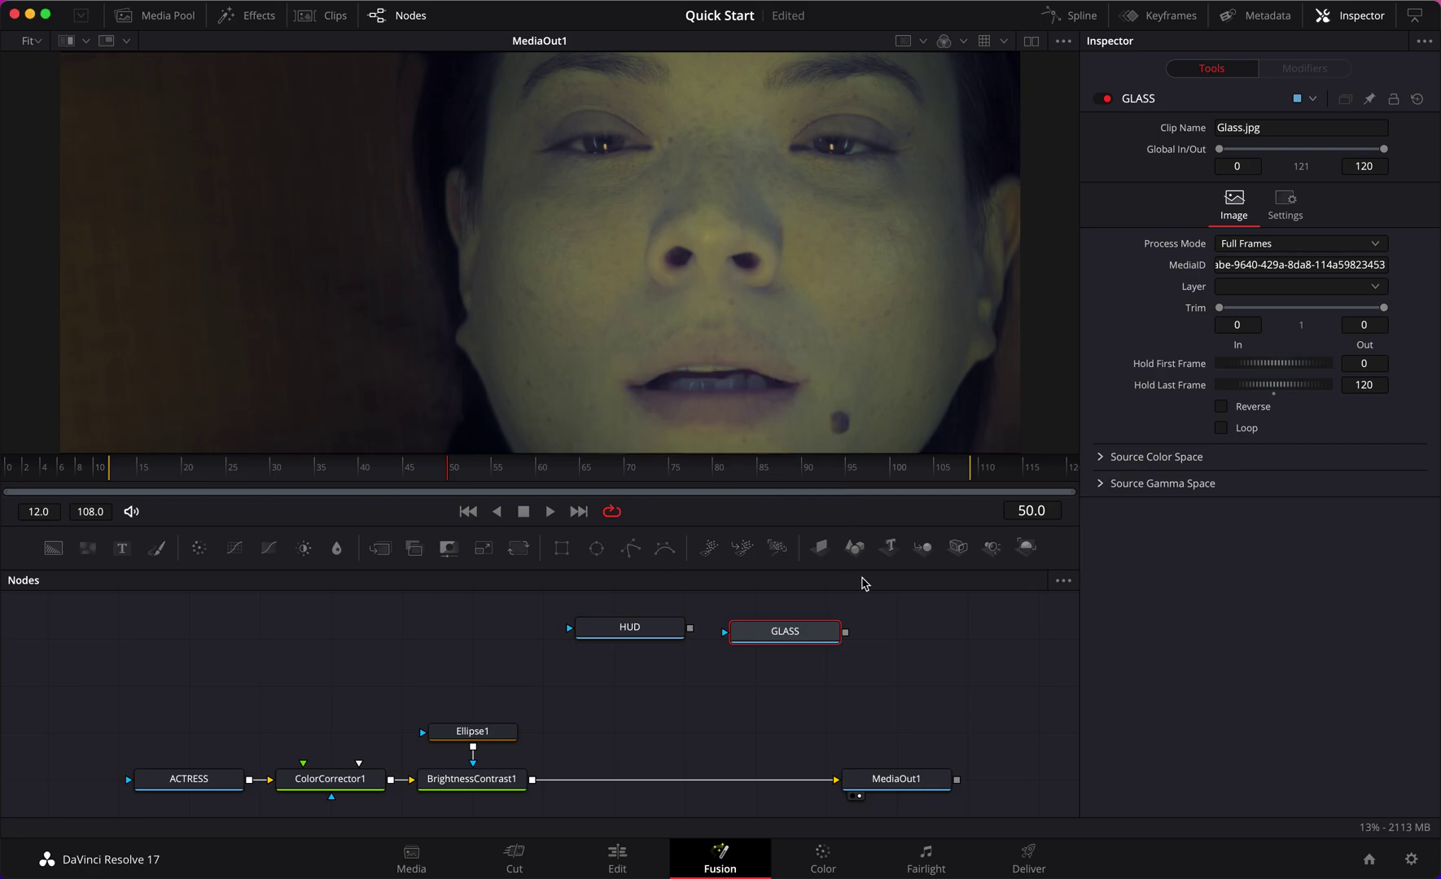
# Merge the HUD node over the BrightnessContrast1 output and move the GLASS node slightly aside
pyautogui.moveTo(629, 616); pyautogui.dragTo(532, 782)
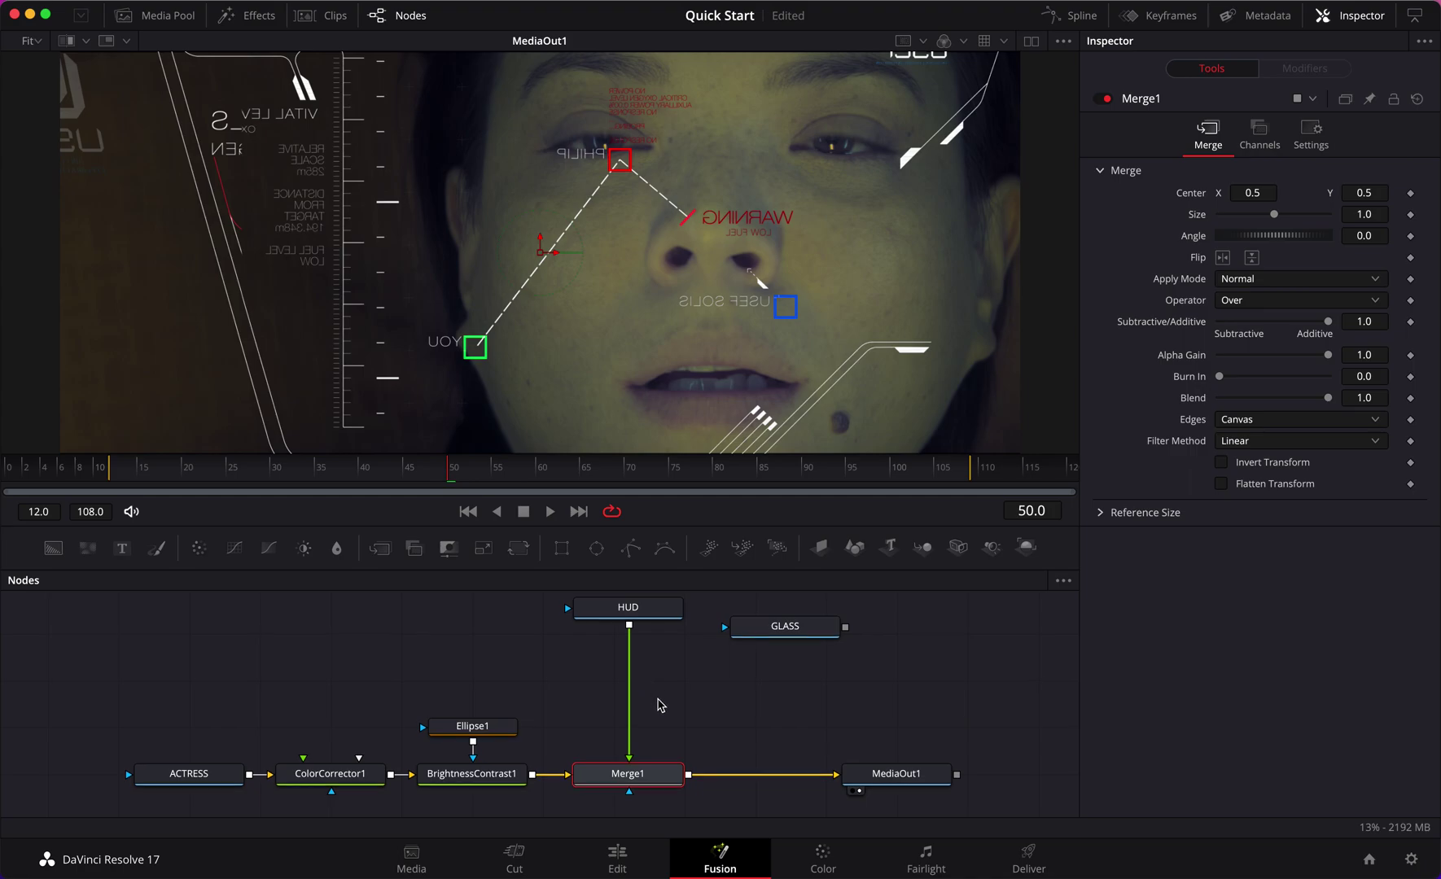
pyautogui.moveTo(784, 626); pyautogui.dragTo(799, 626)
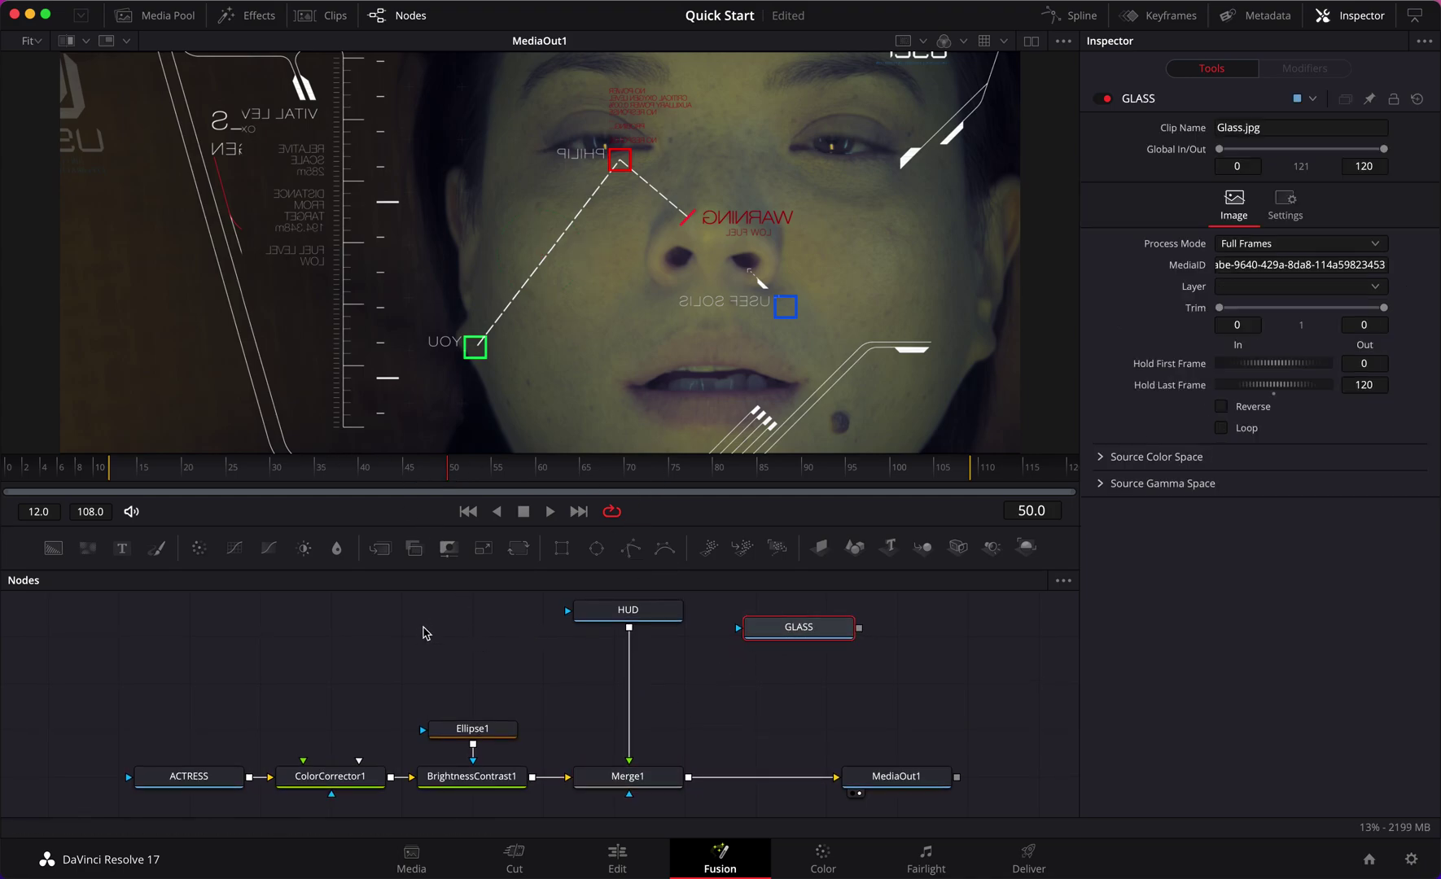
pyautogui.click(437, 656)
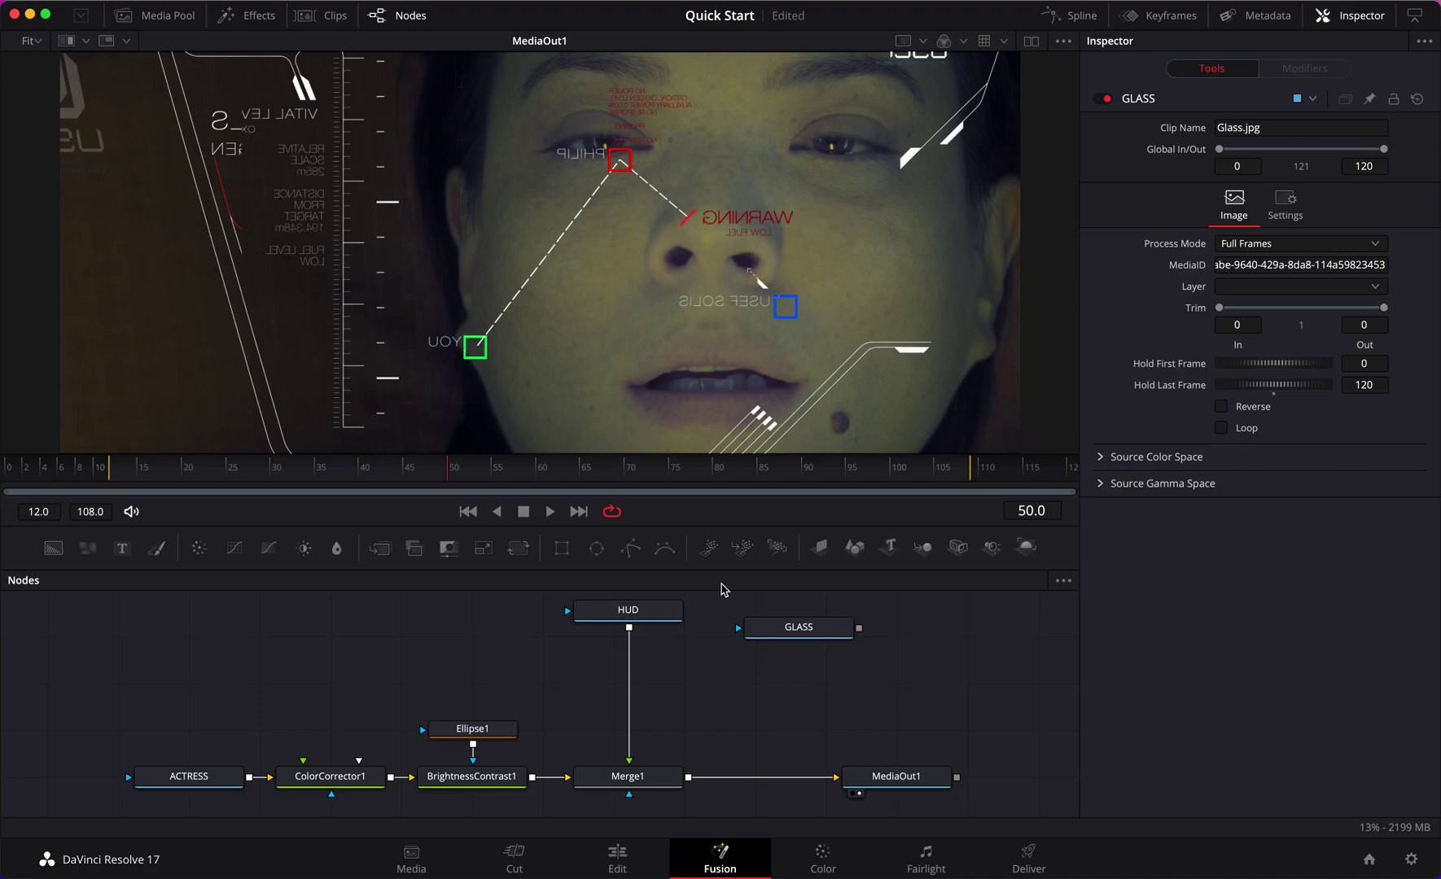
# Add a Transform after the HUD node with size 0.69 and its centre moved over the face at about 0.60, 0.50
pyautogui.click(628, 609)
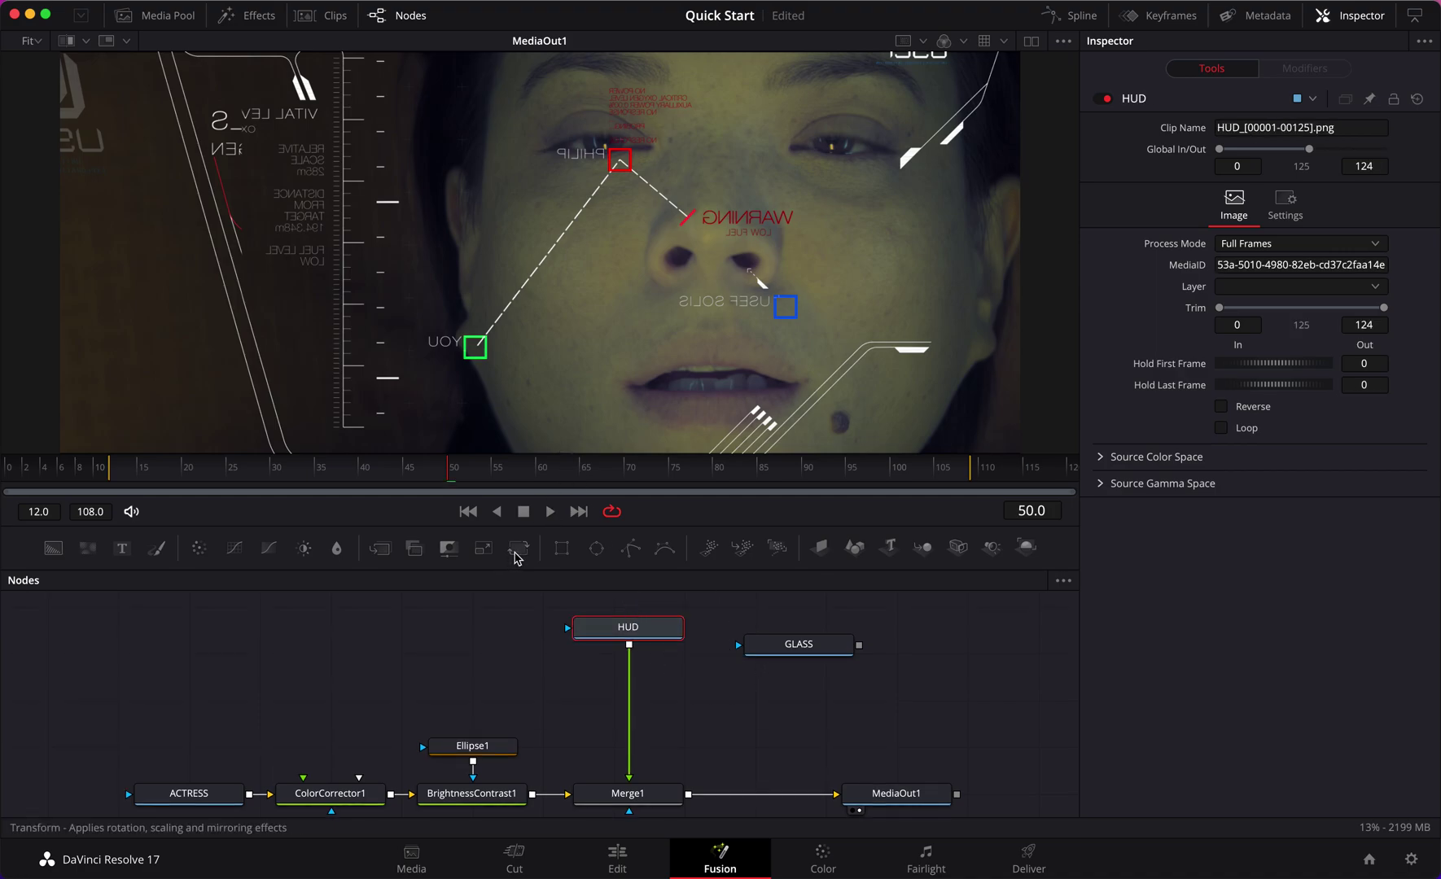
pyautogui.click(514, 554)
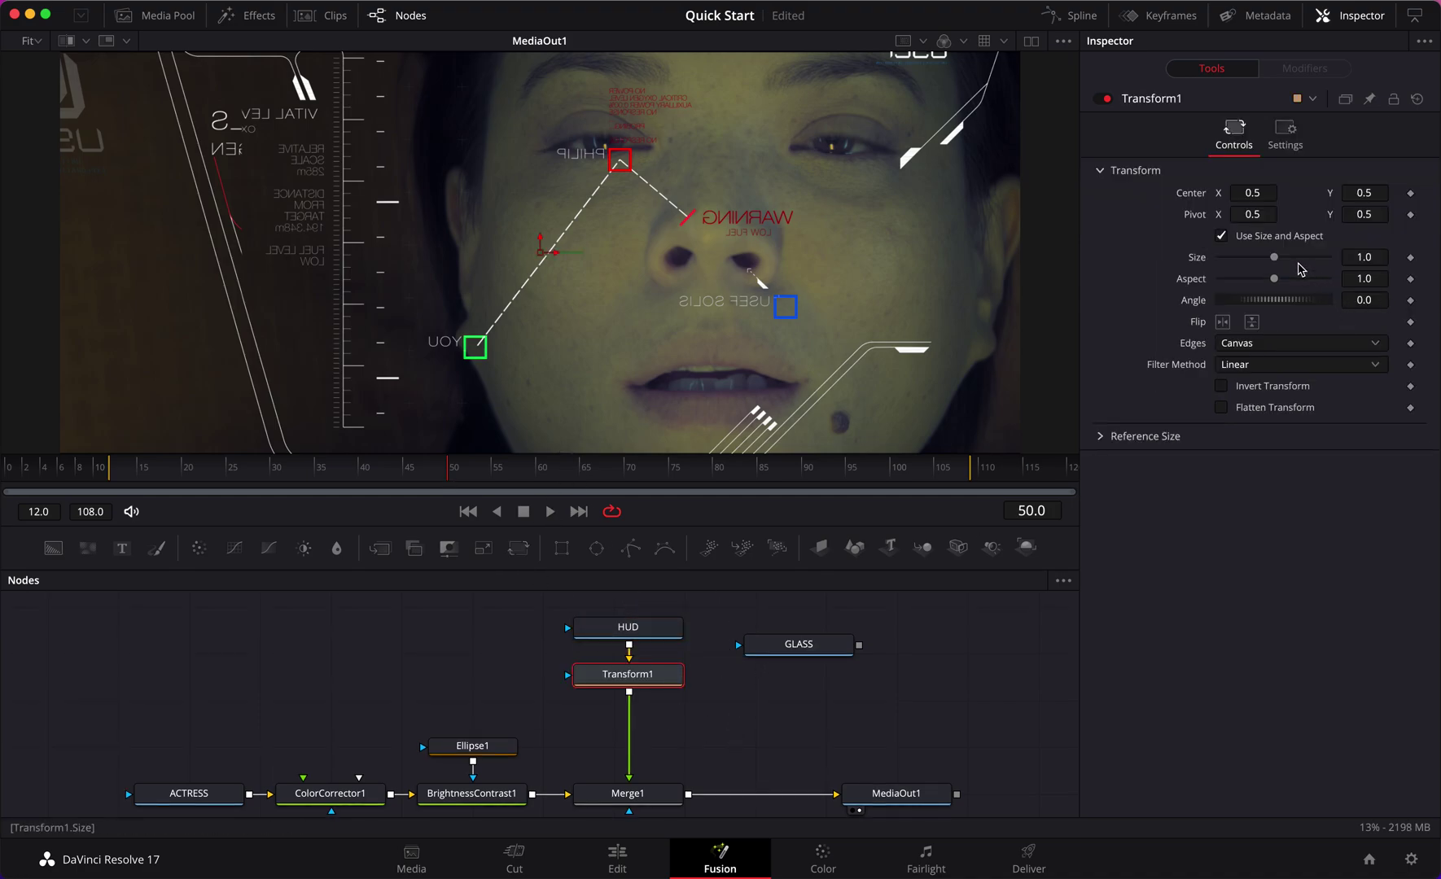
pyautogui.moveTo(1274, 257); pyautogui.dragTo(1259, 259)
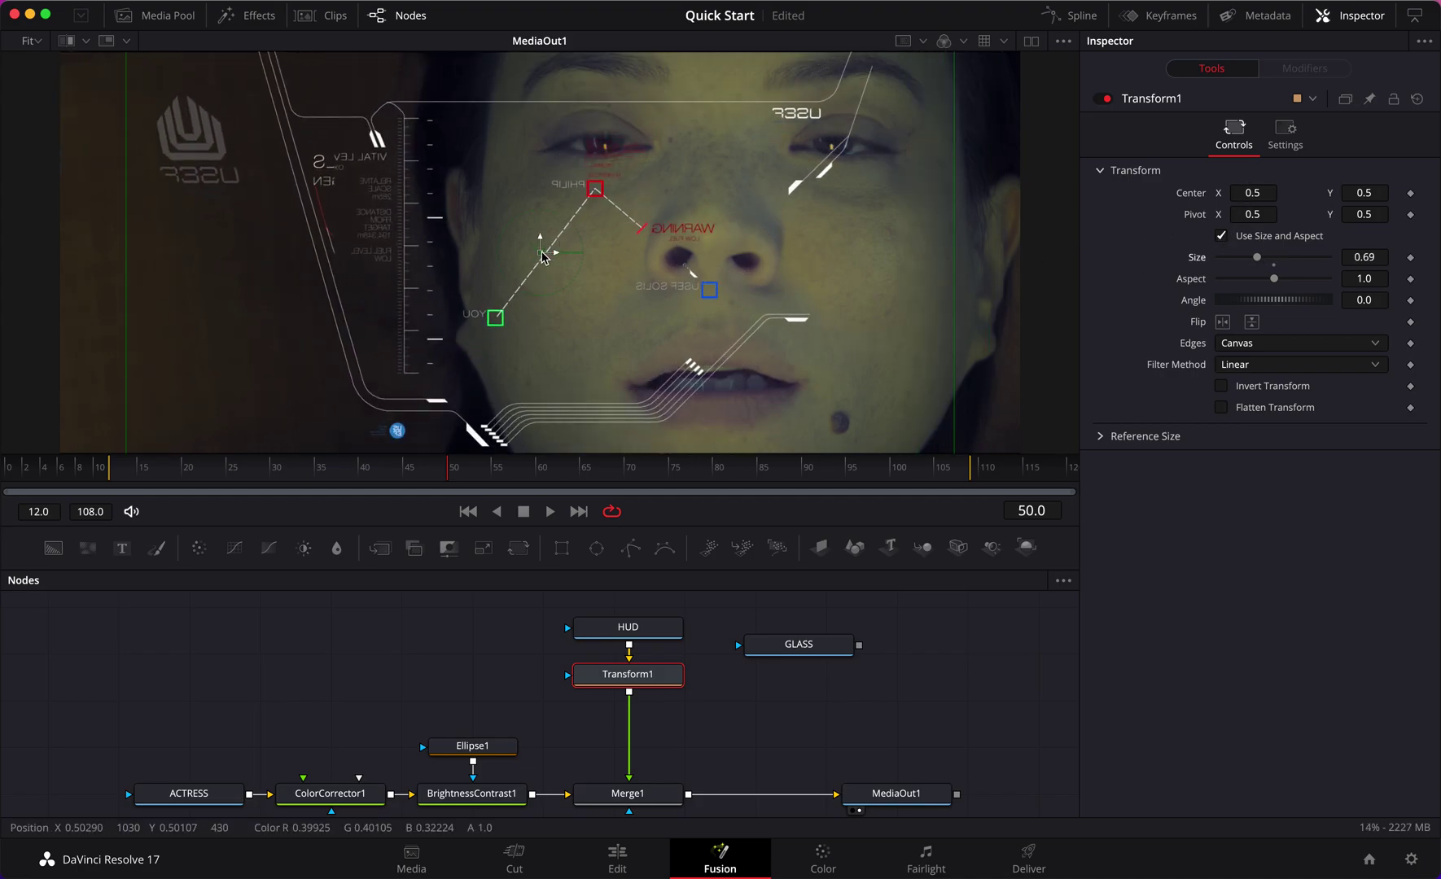
pyautogui.moveTo(549, 260); pyautogui.dragTo(664, 257)
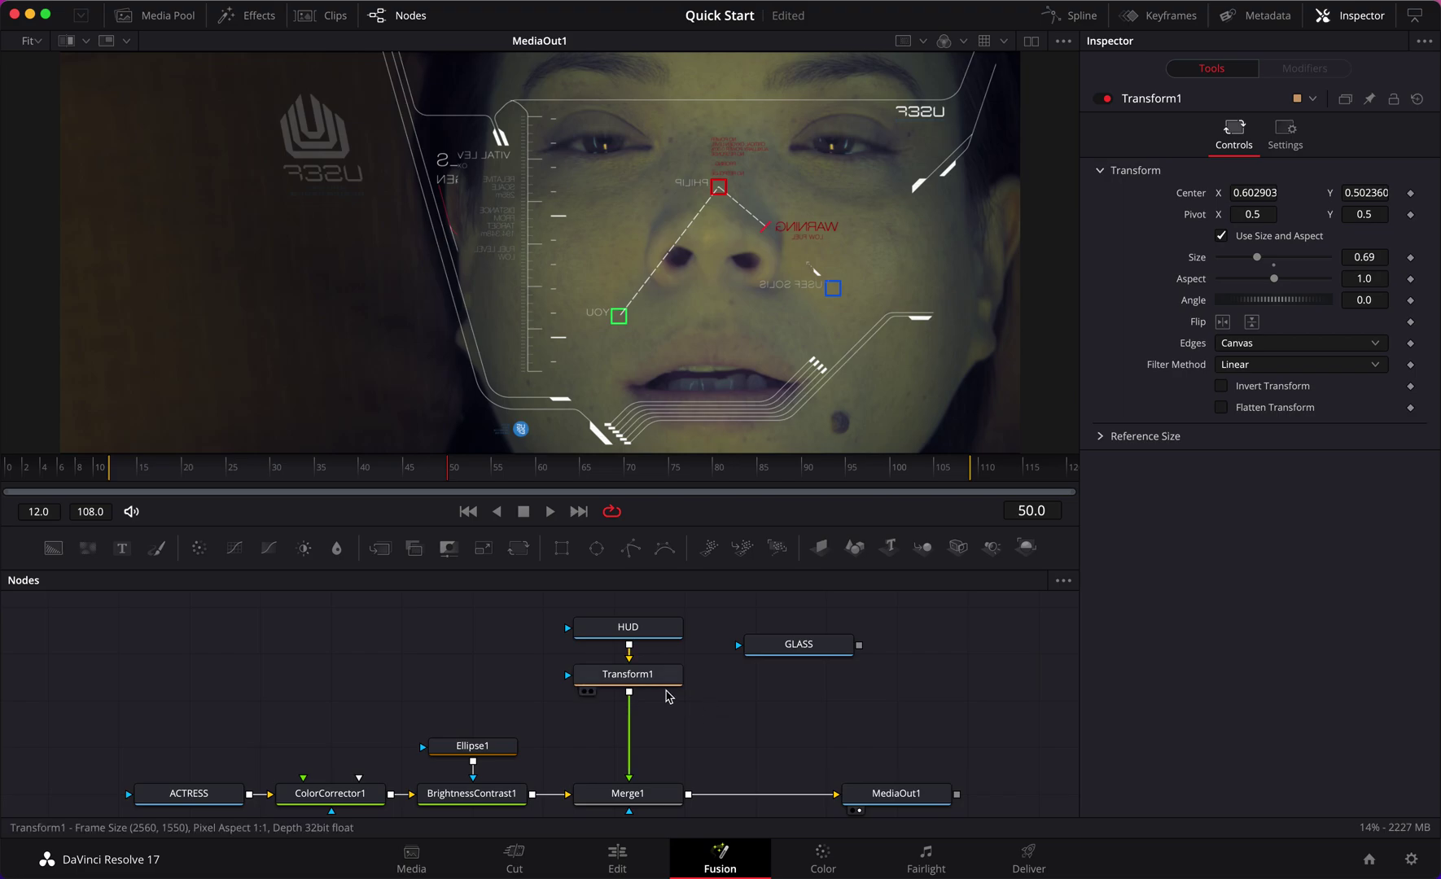
# Move the HUD and Transform1 nodes up and closer together to make room above Merge1
pyautogui.click(662, 684)
pyautogui.moveTo(682, 722); pyautogui.dragTo(659, 618)
pyautogui.click(720, 738)
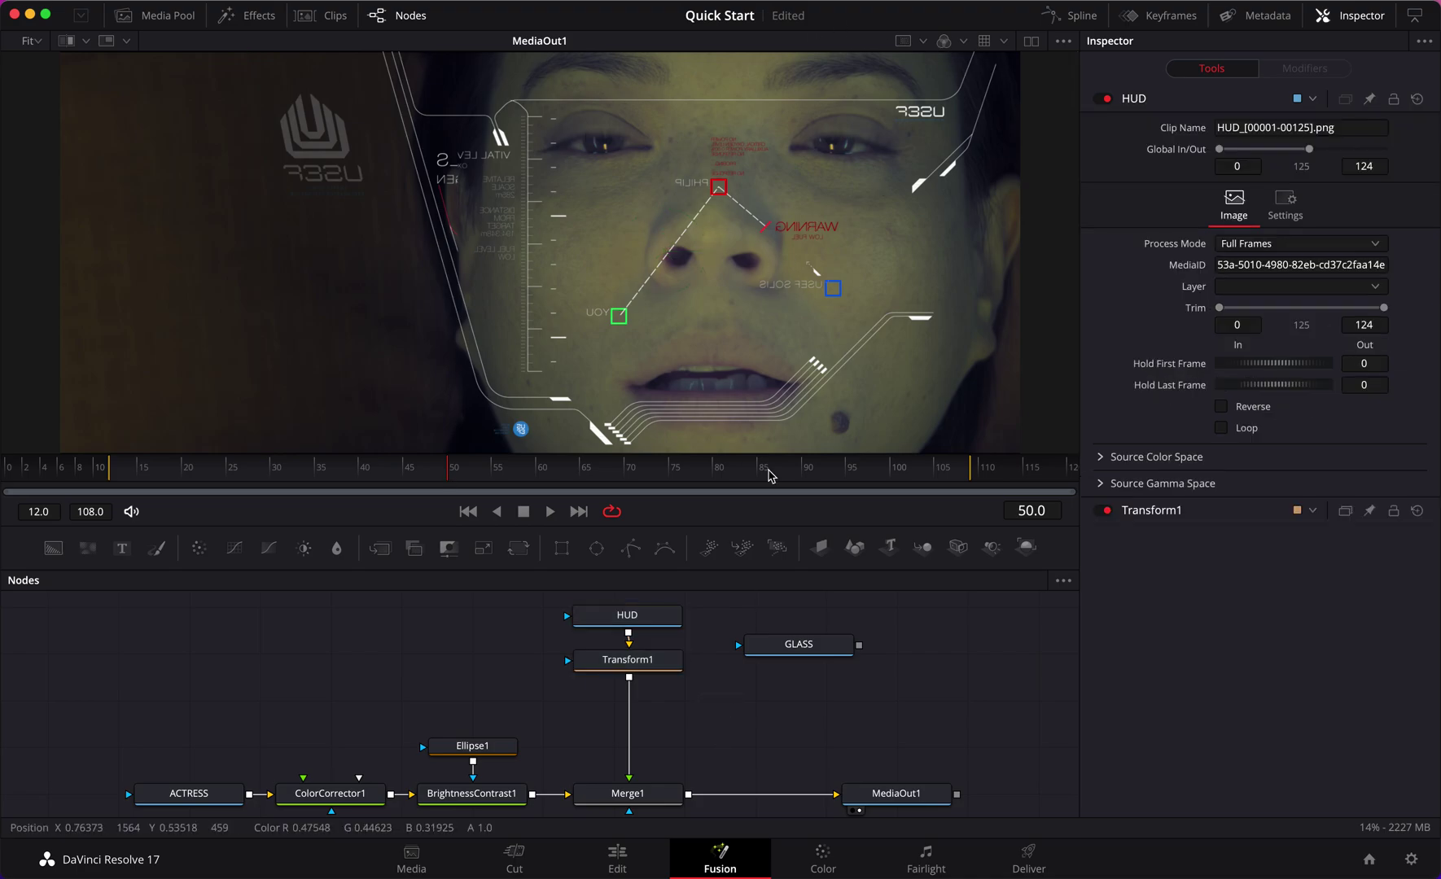
# Add a Defocus node after Transform1, set its bloom level to 0 and tuck the node closer to Transform1
pyautogui.click(647, 664)
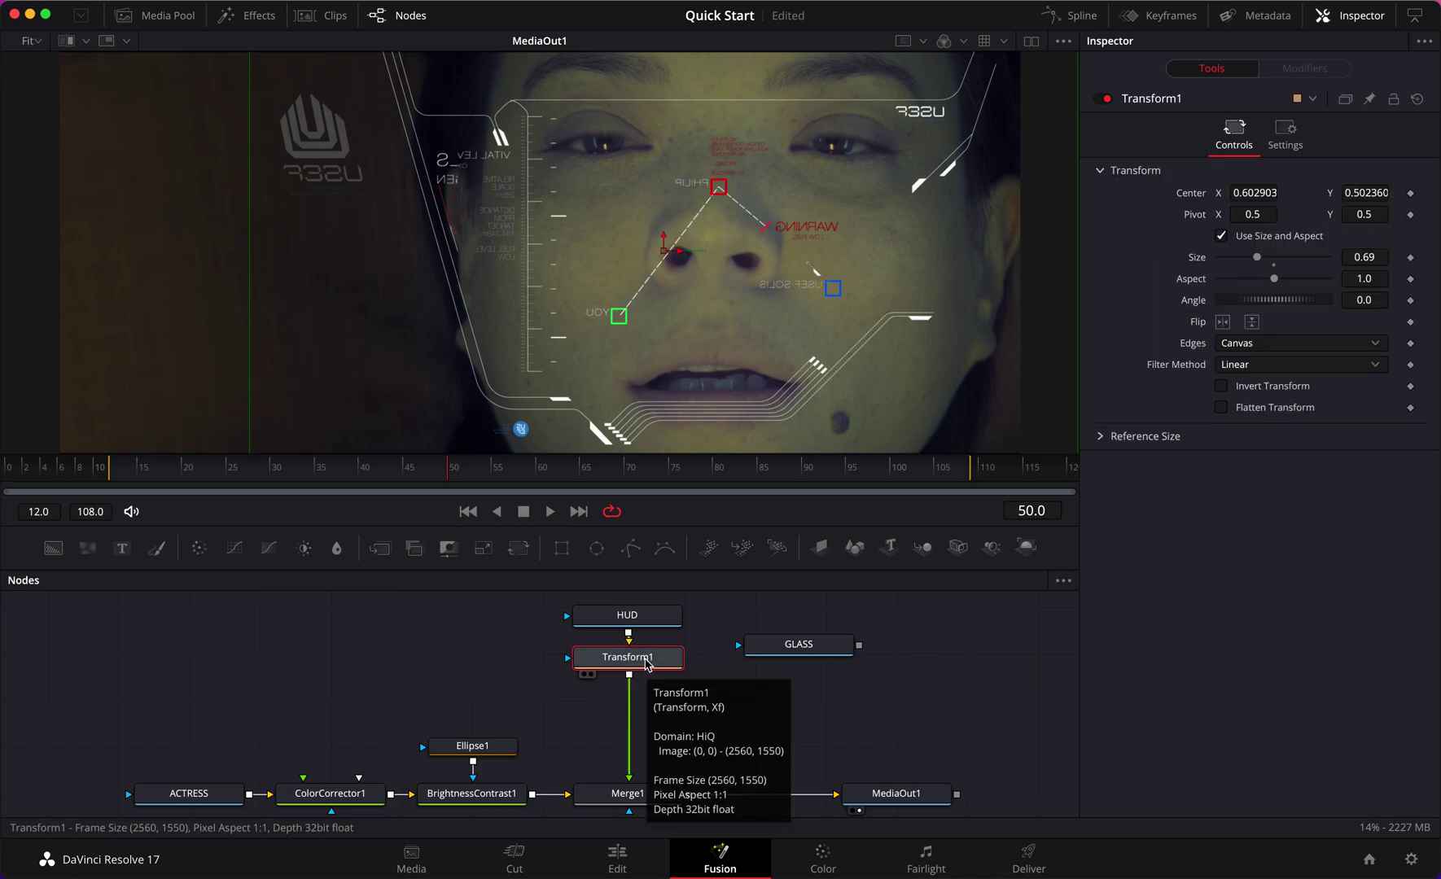
pyautogui.hotkey('shift', 'space')
pyautogui.write('DEF')
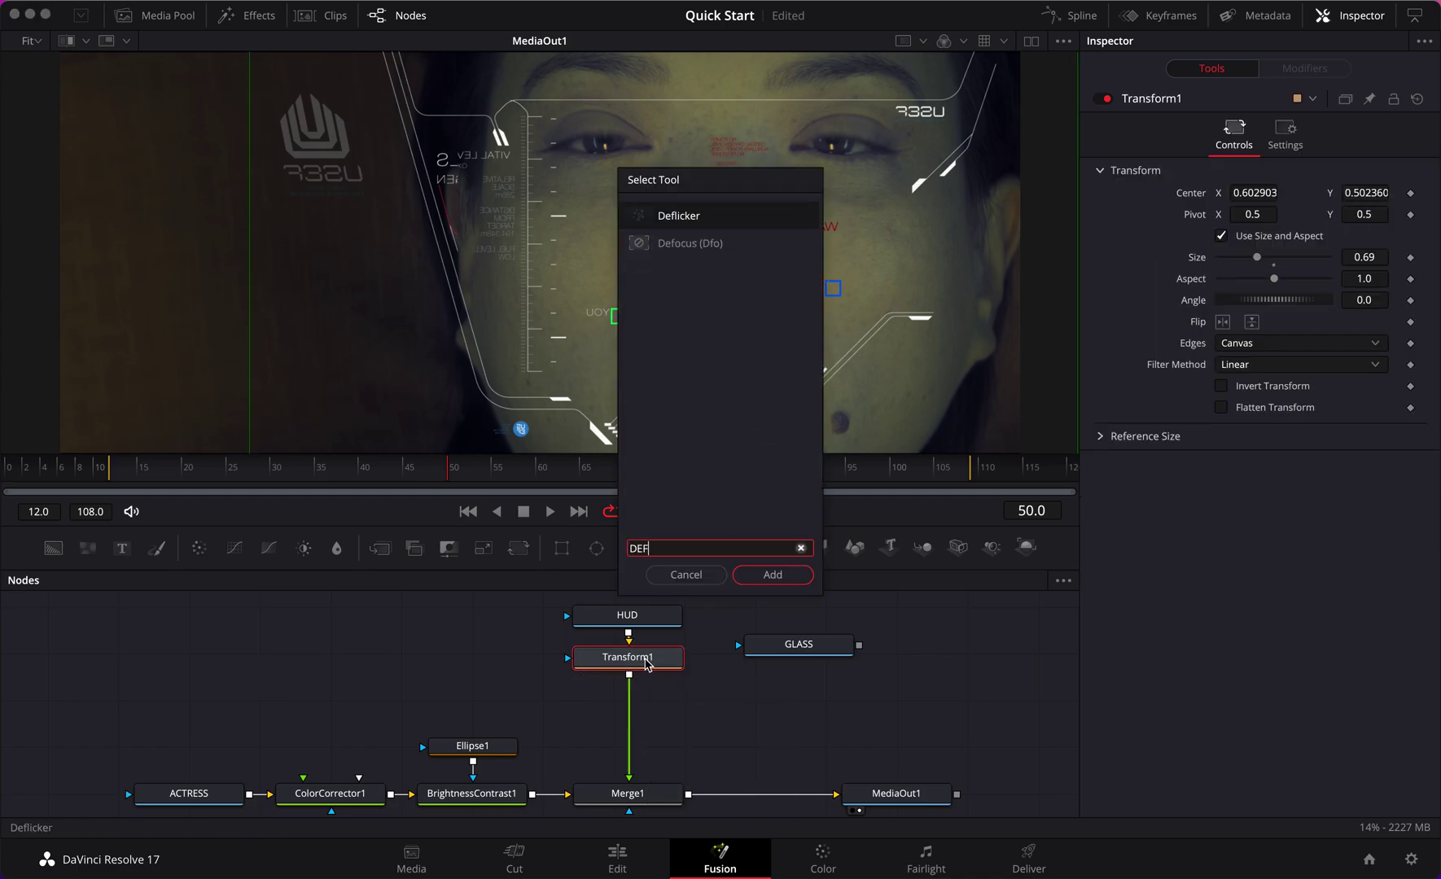
pyautogui.press('Down')
pyautogui.press('Return')
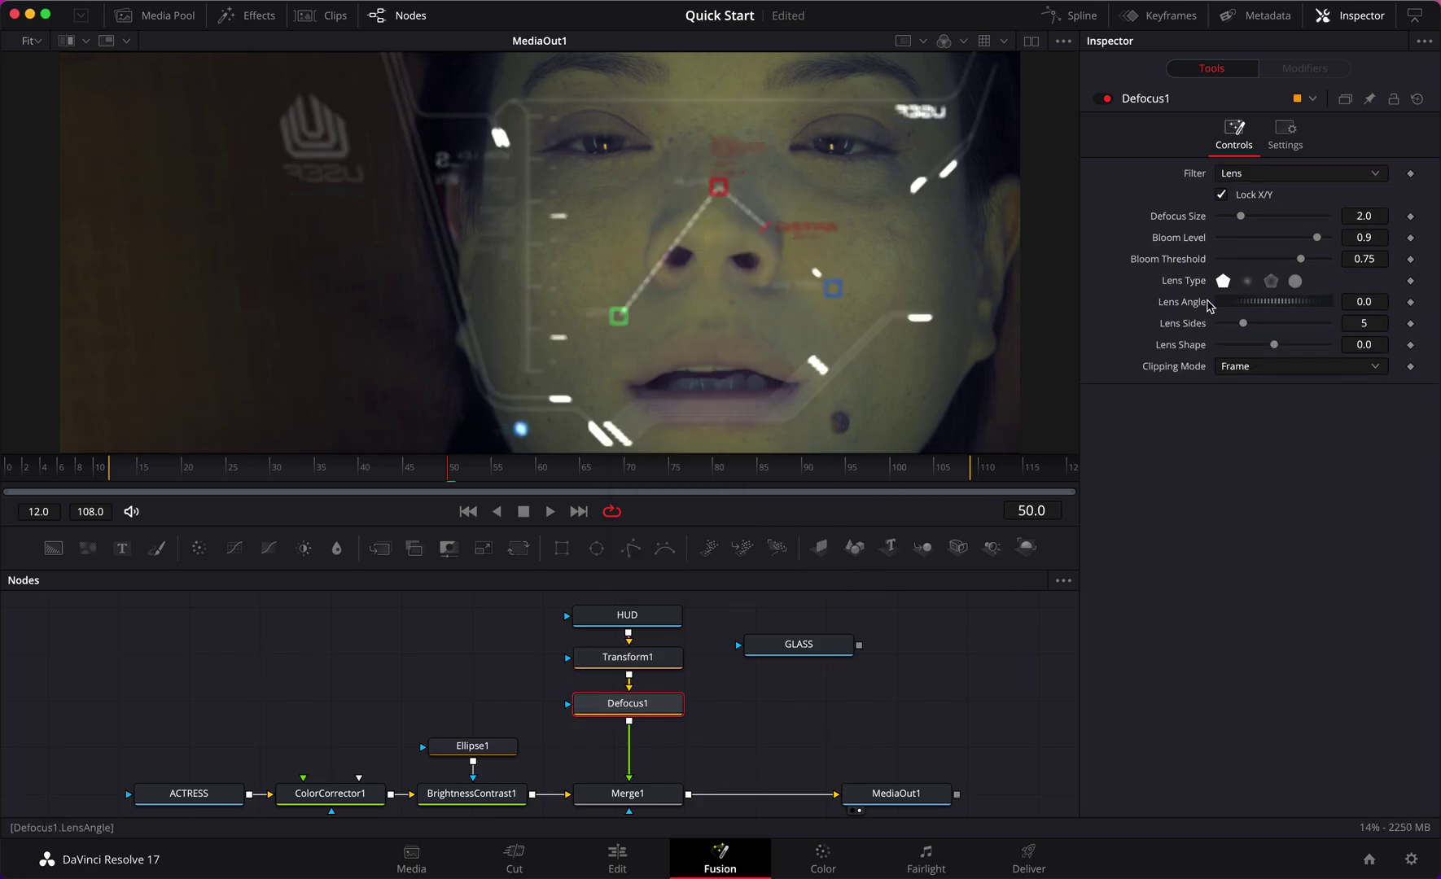
pyautogui.doubleClick(1316, 238)
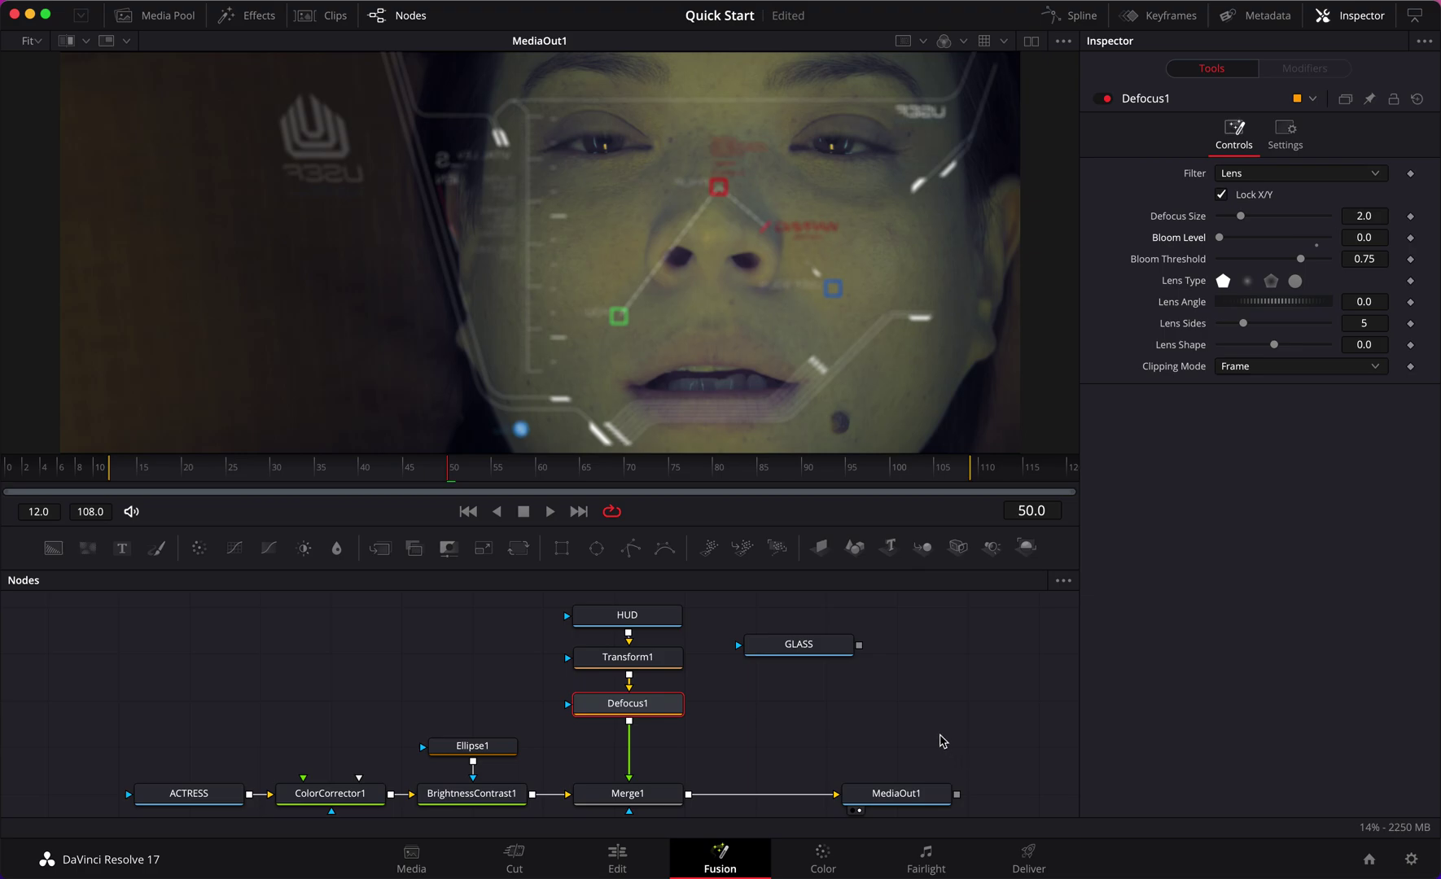
pyautogui.click(947, 716)
pyautogui.moveTo(665, 711); pyautogui.dragTo(665, 705)
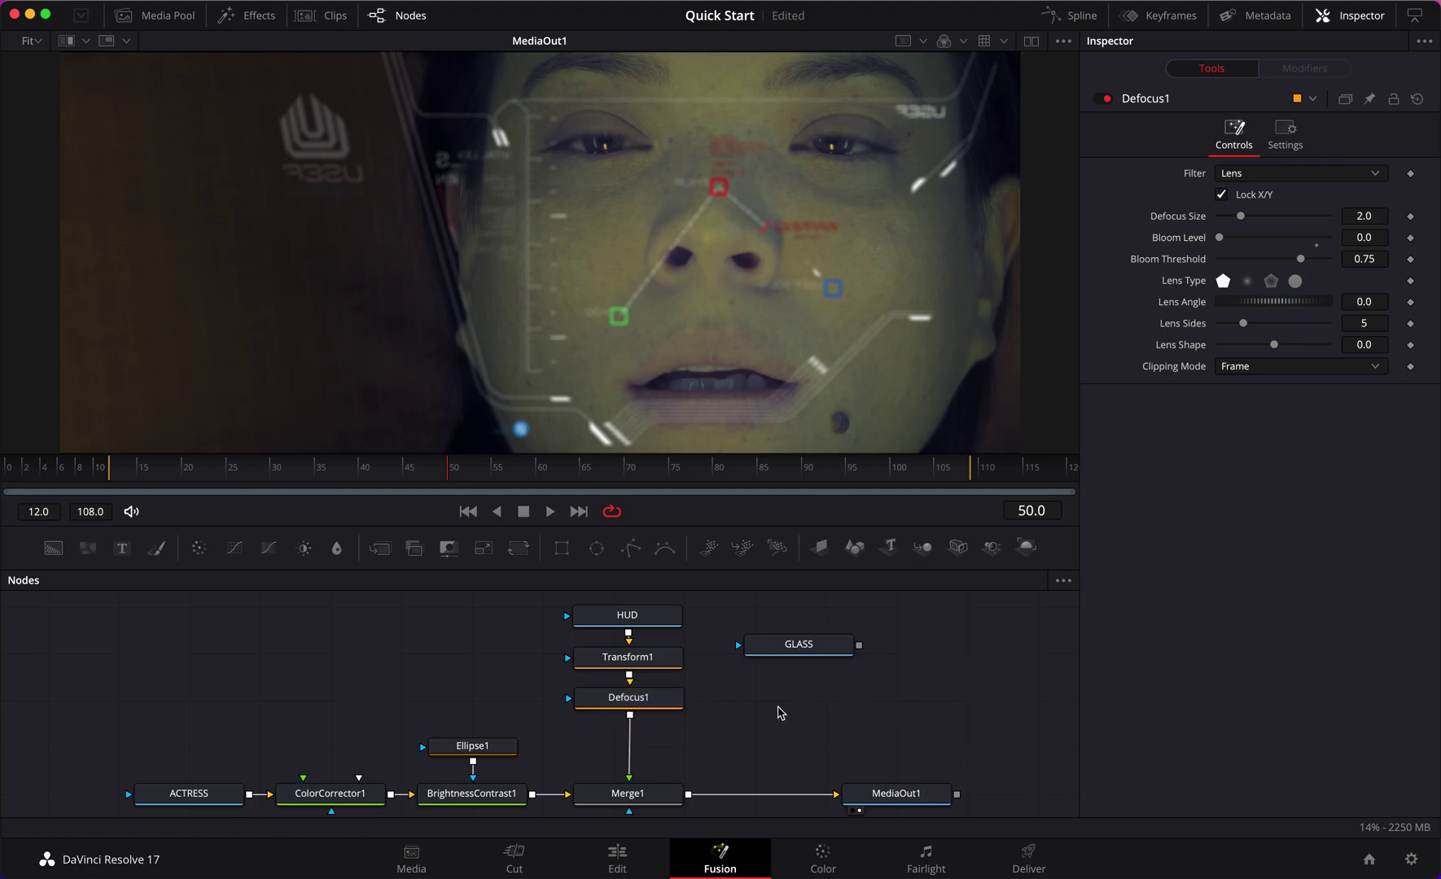
# Switch the Defocus1 node off and on again to compare the HUD with and without it
pyautogui.click(672, 700)
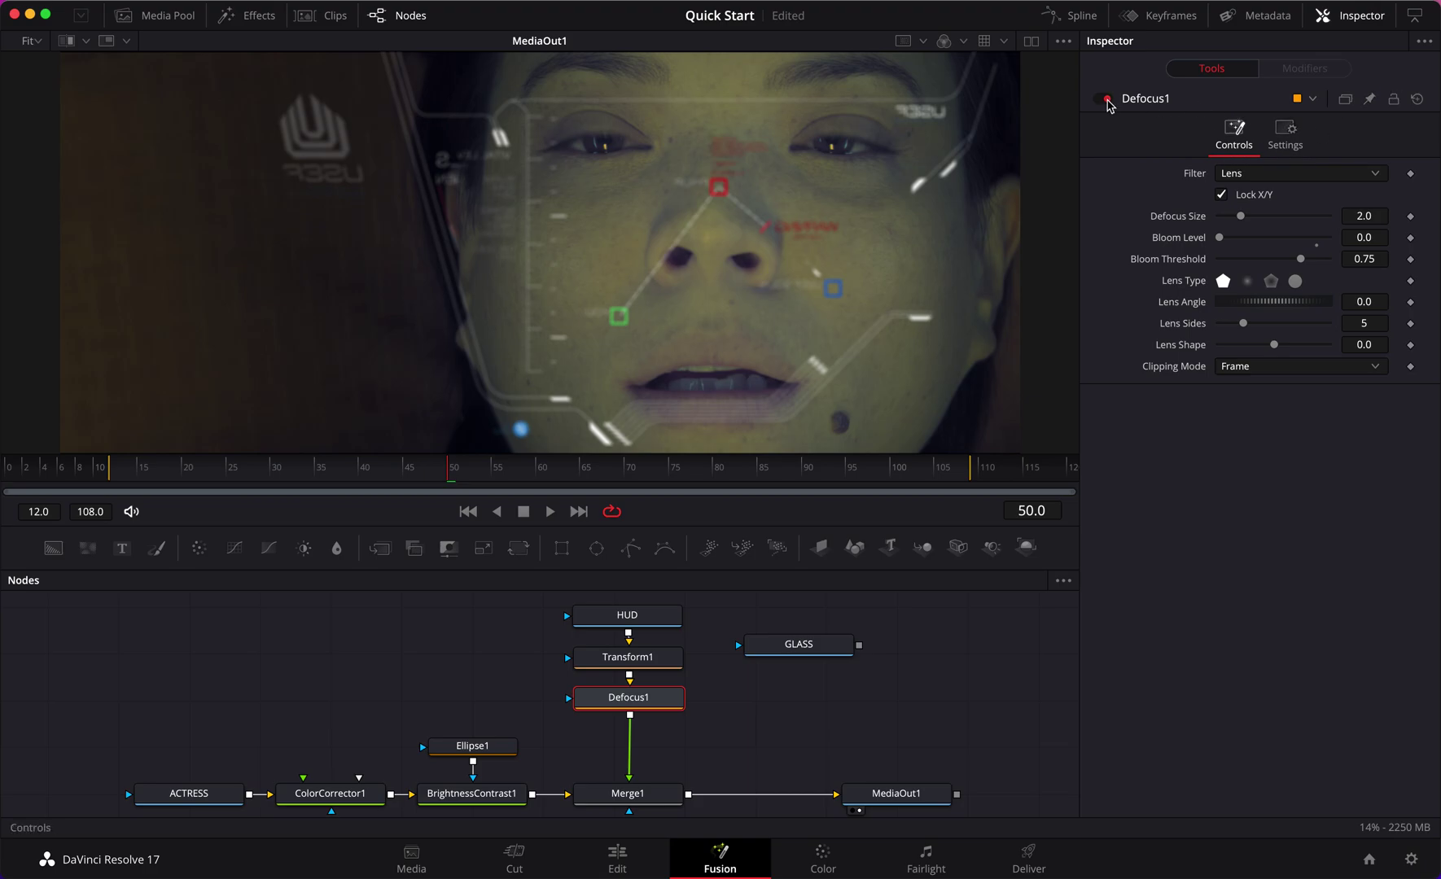
pyautogui.click(1107, 99)
pyautogui.click(1107, 99)
# Add a Prism Blur node between Defocus1 and Merge1
pyautogui.hotkey('shift', 'space')
pyautogui.write('DEF')
pyautogui.press('BackSpace')
pyautogui.press('BackSpace')
pyautogui.press('BackSpace')
pyautogui.write('PRI')
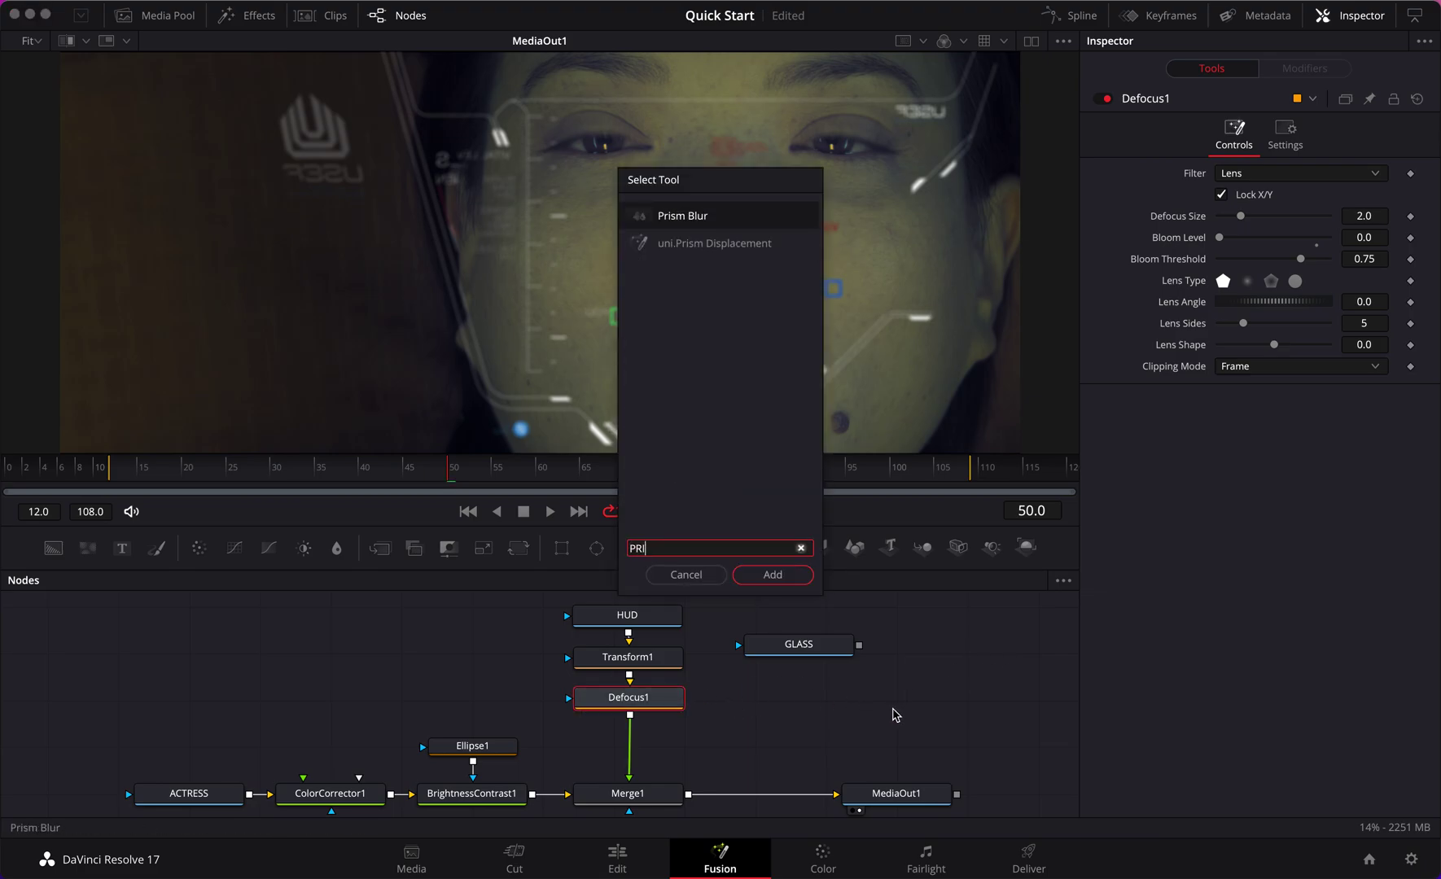
pyautogui.press('Return')
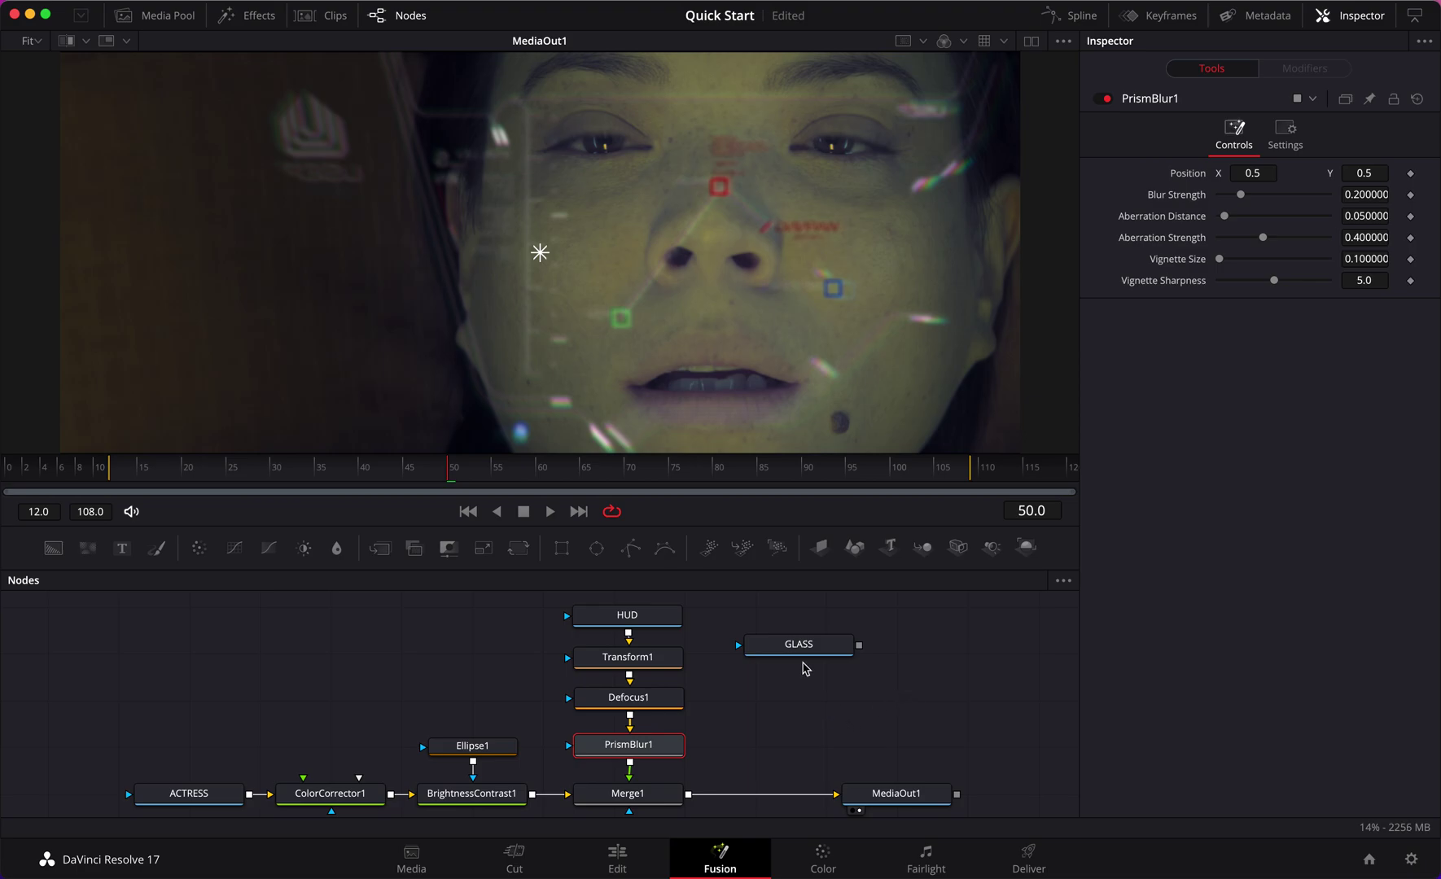
# Tighten the spacing of the Transform, Defocus and Prism Blur nodes, and select the whole HUD column
pyautogui.click(896, 700)
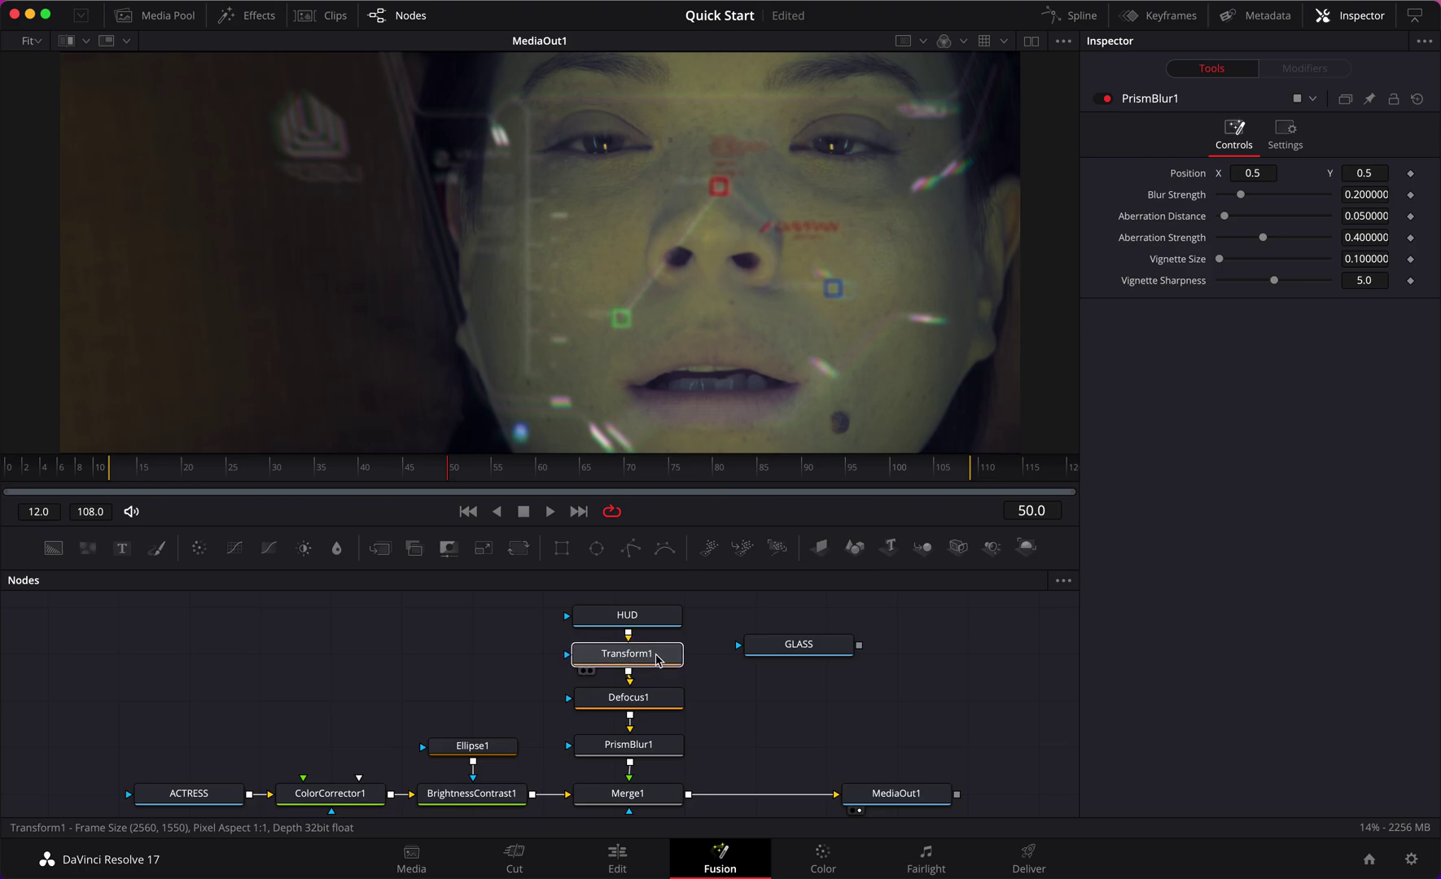
pyautogui.click(658, 659)
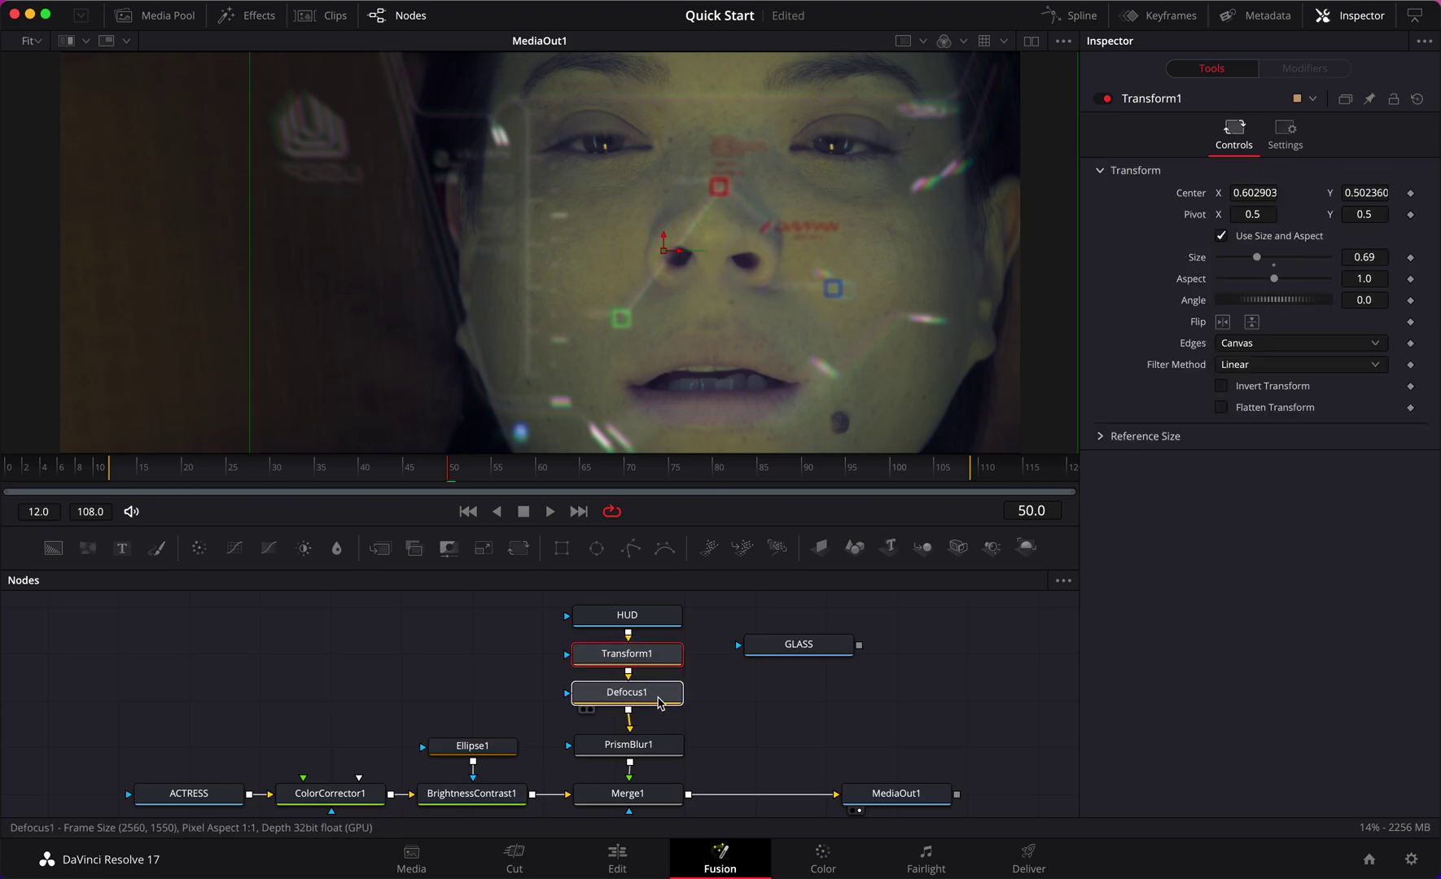
pyautogui.click(660, 705)
pyautogui.moveTo(665, 745); pyautogui.dragTo(663, 739)
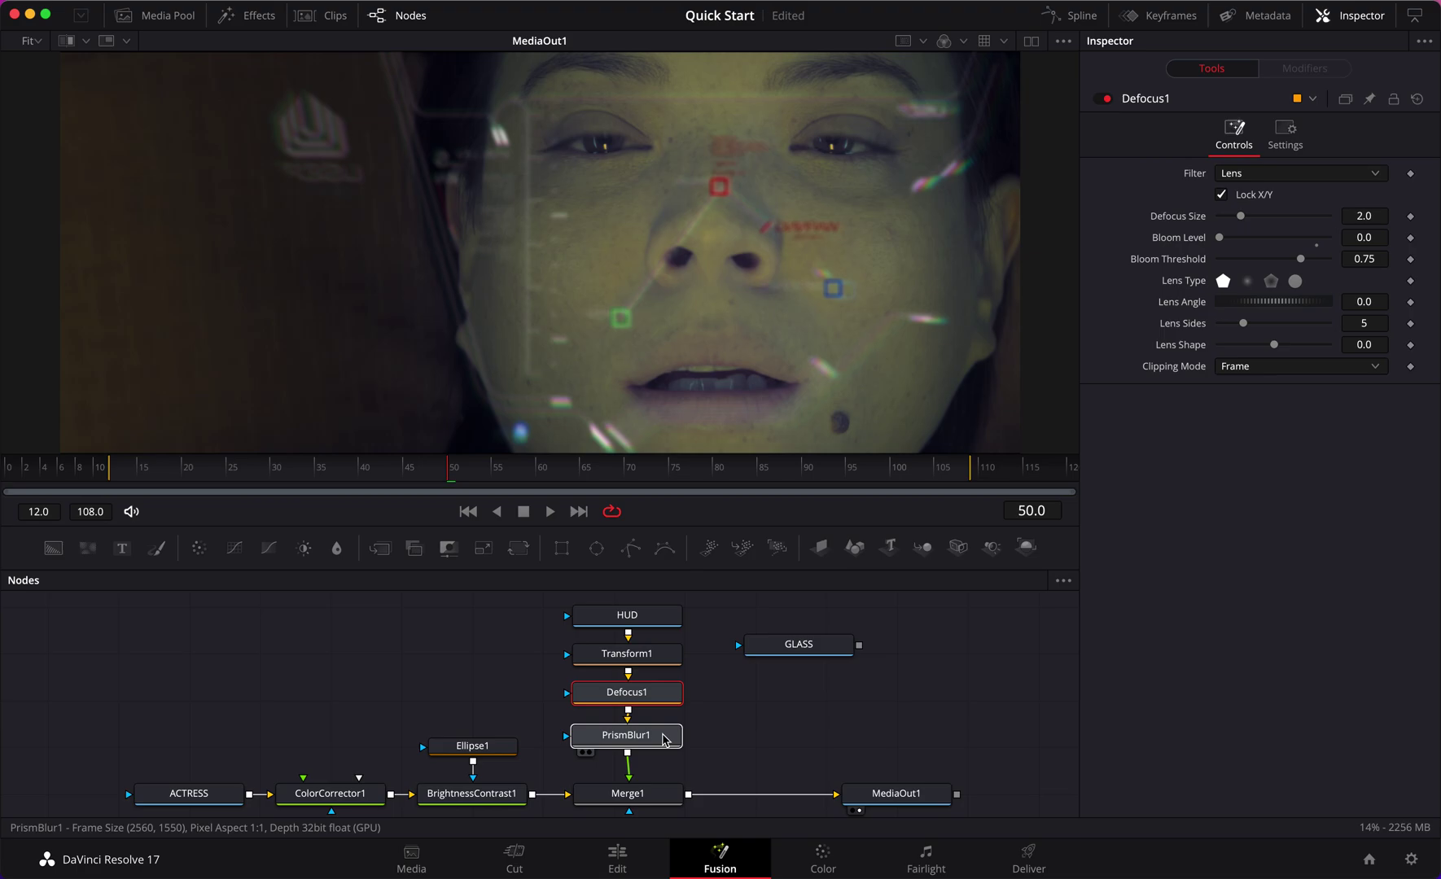
pyautogui.click(663, 740)
pyautogui.scroll(-2, 772, 756)
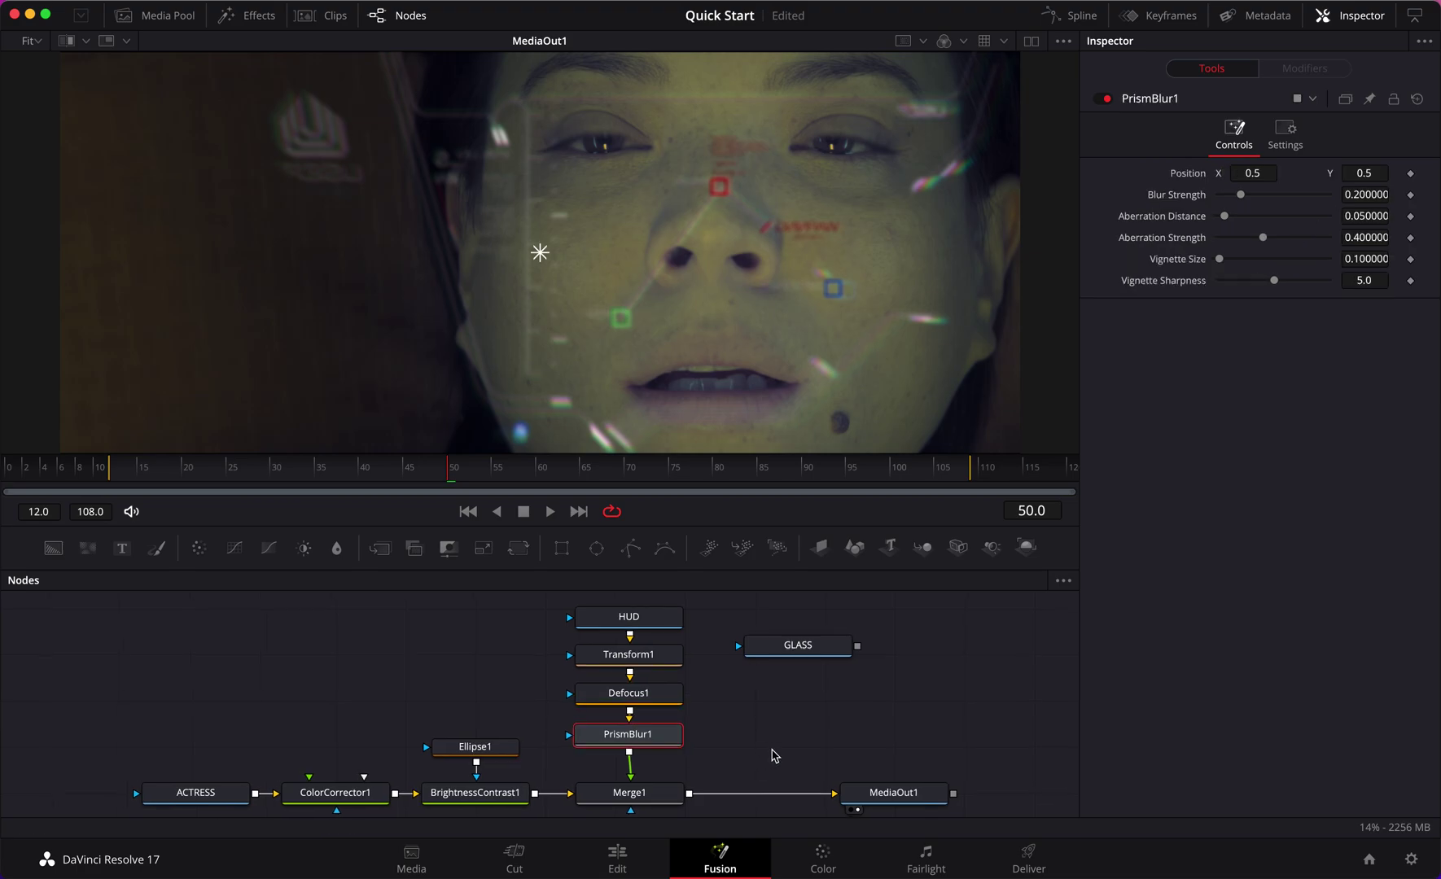
pyautogui.moveTo(717, 773); pyautogui.dragTo(678, 616)
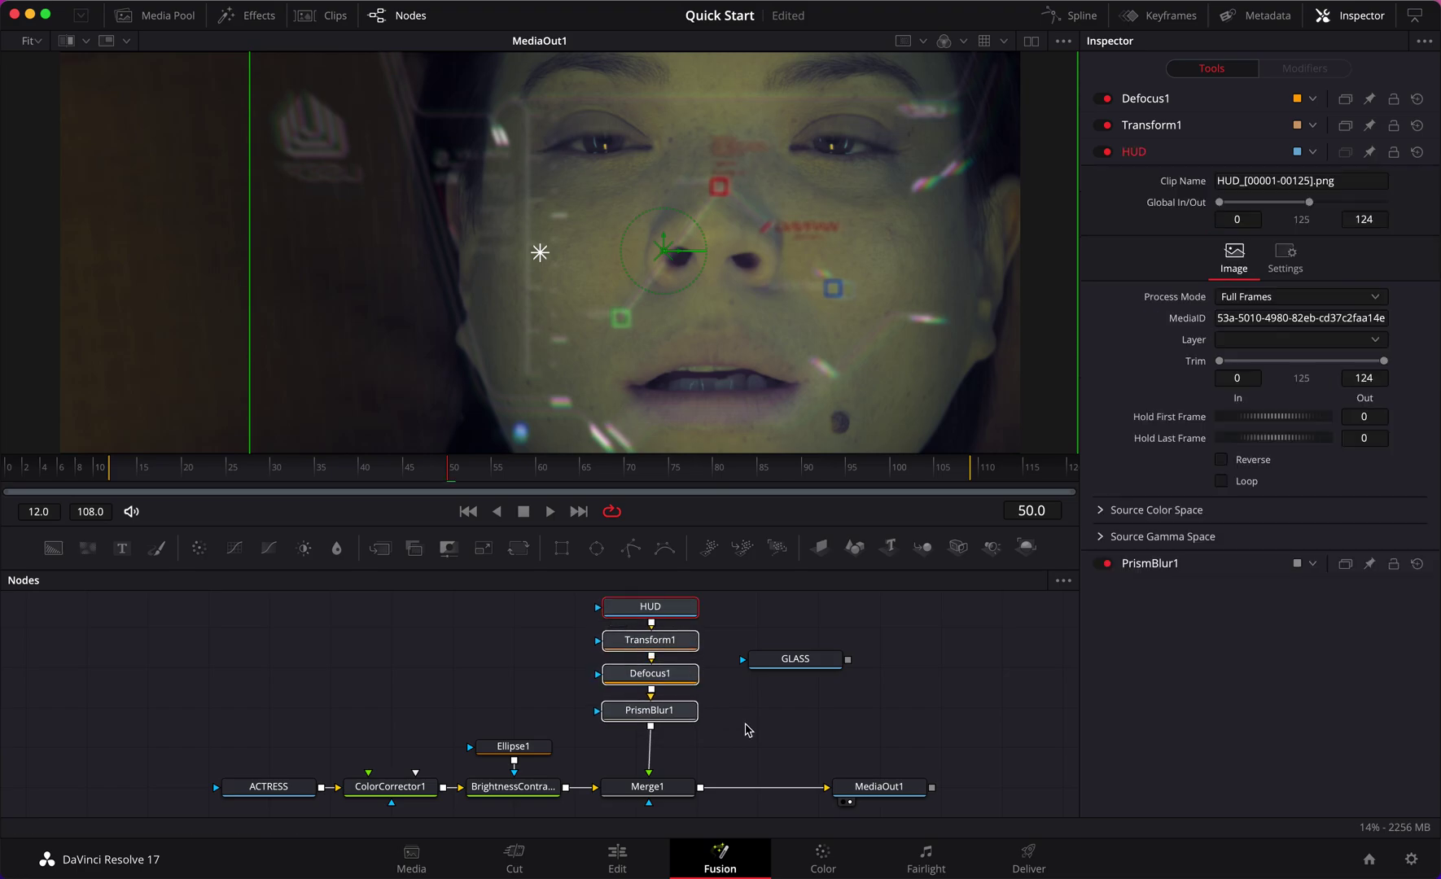
# Add a Scanlines node after PrismBlur1 and set its line frequency to 11
pyautogui.click(662, 714)
pyautogui.hotkey('shift', 'space')
pyautogui.write('PRI')
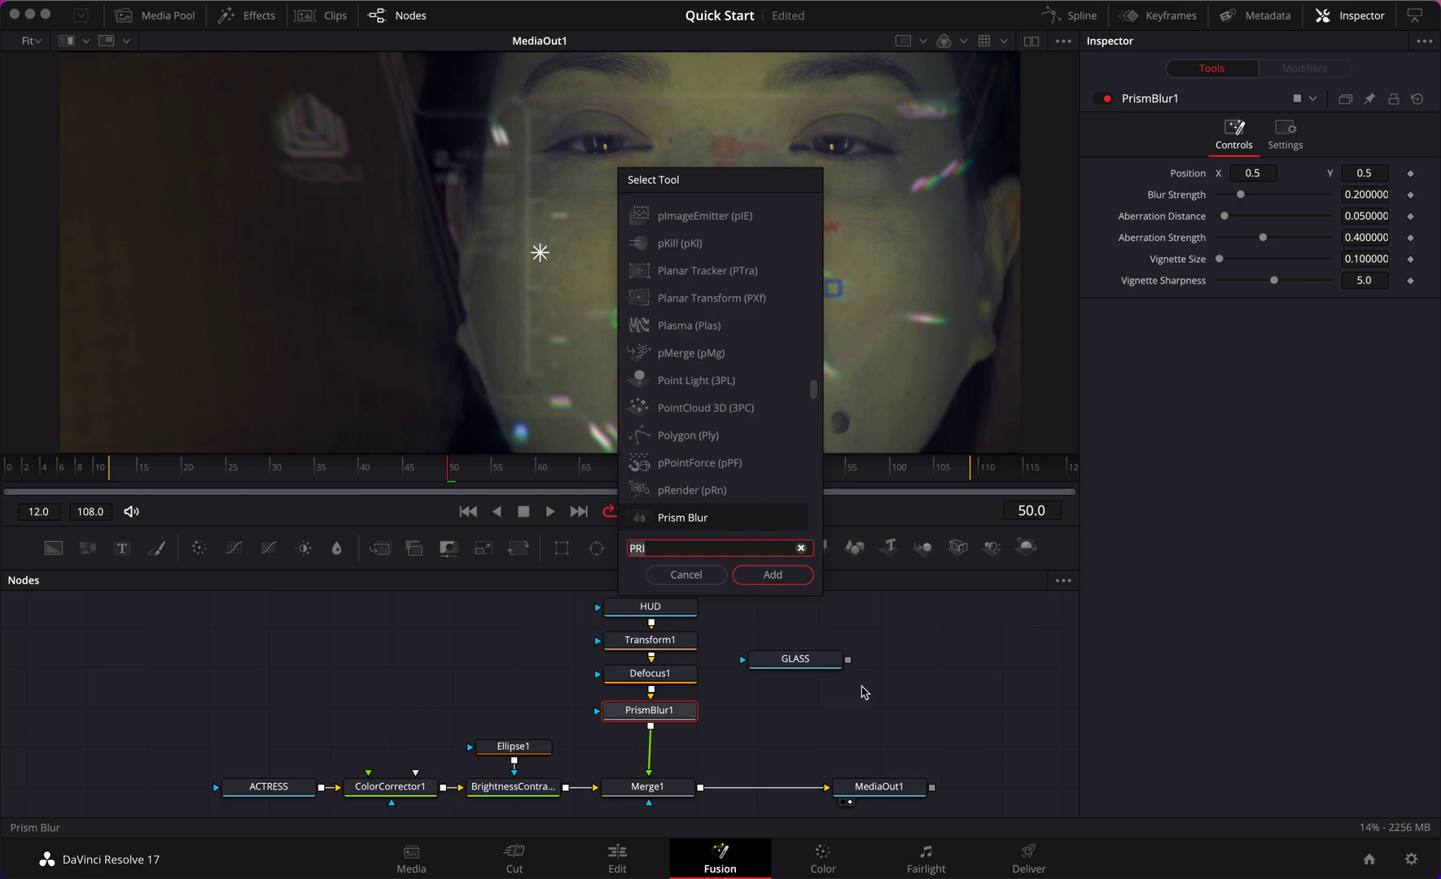
pyautogui.press('BackSpace')
pyautogui.press('BackSpace')
pyautogui.press('BackSpace')
pyautogui.write('SCAN')
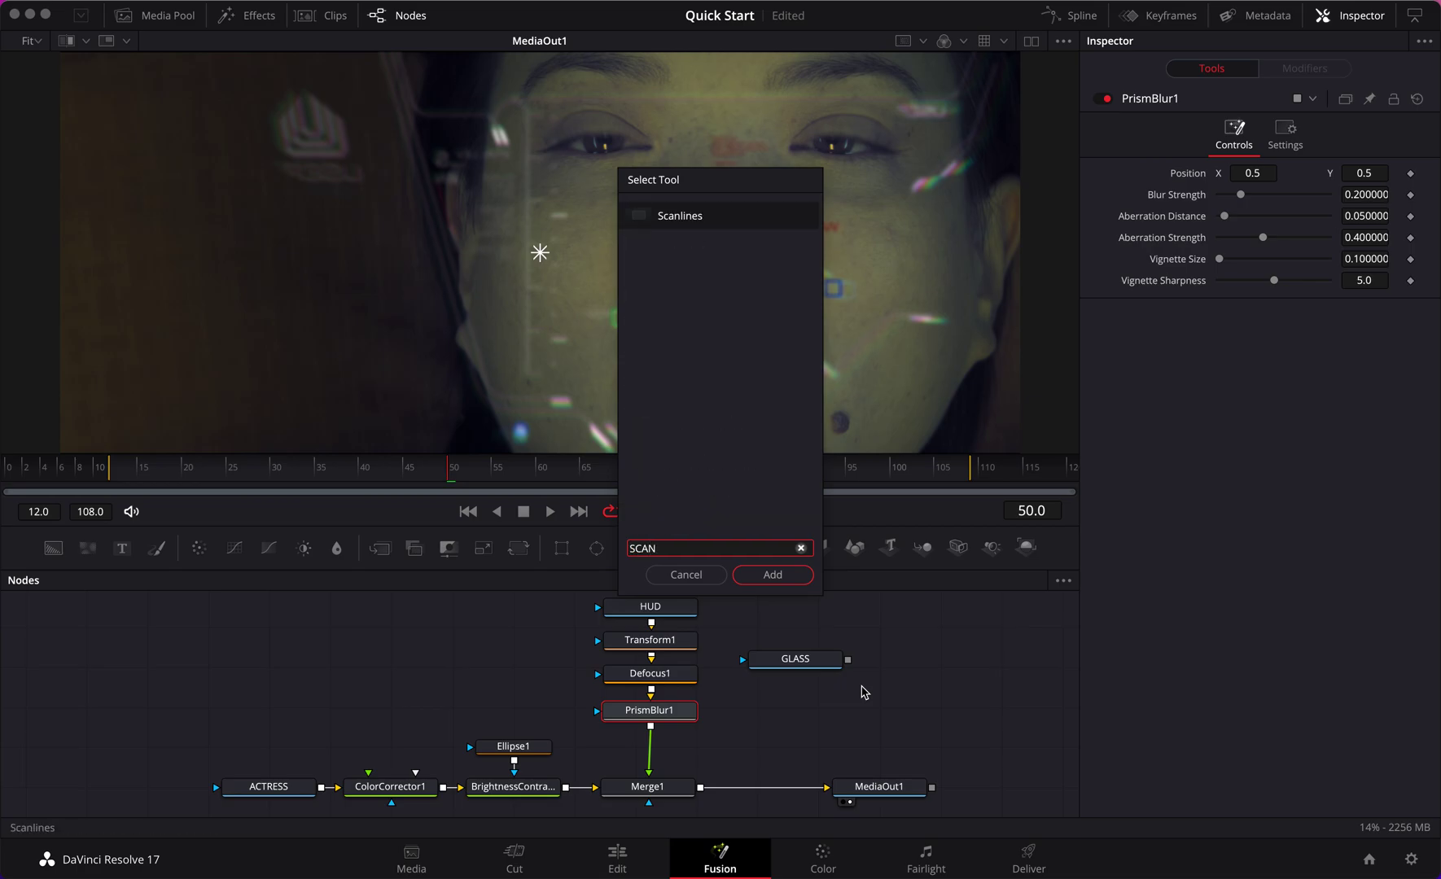
pyautogui.press('Return')
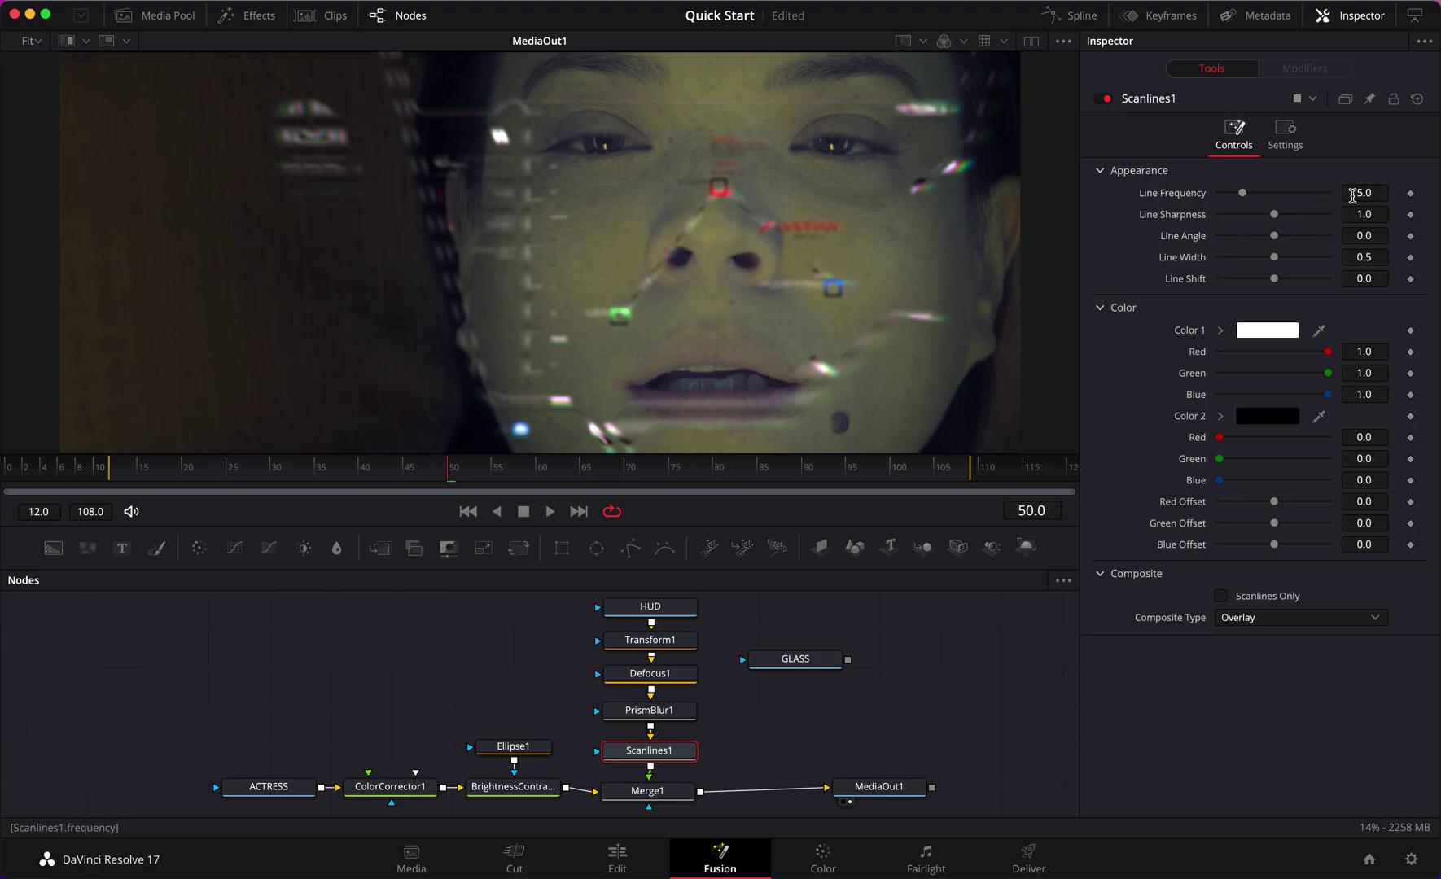
pyautogui.write('11')
pyautogui.press('Tab')
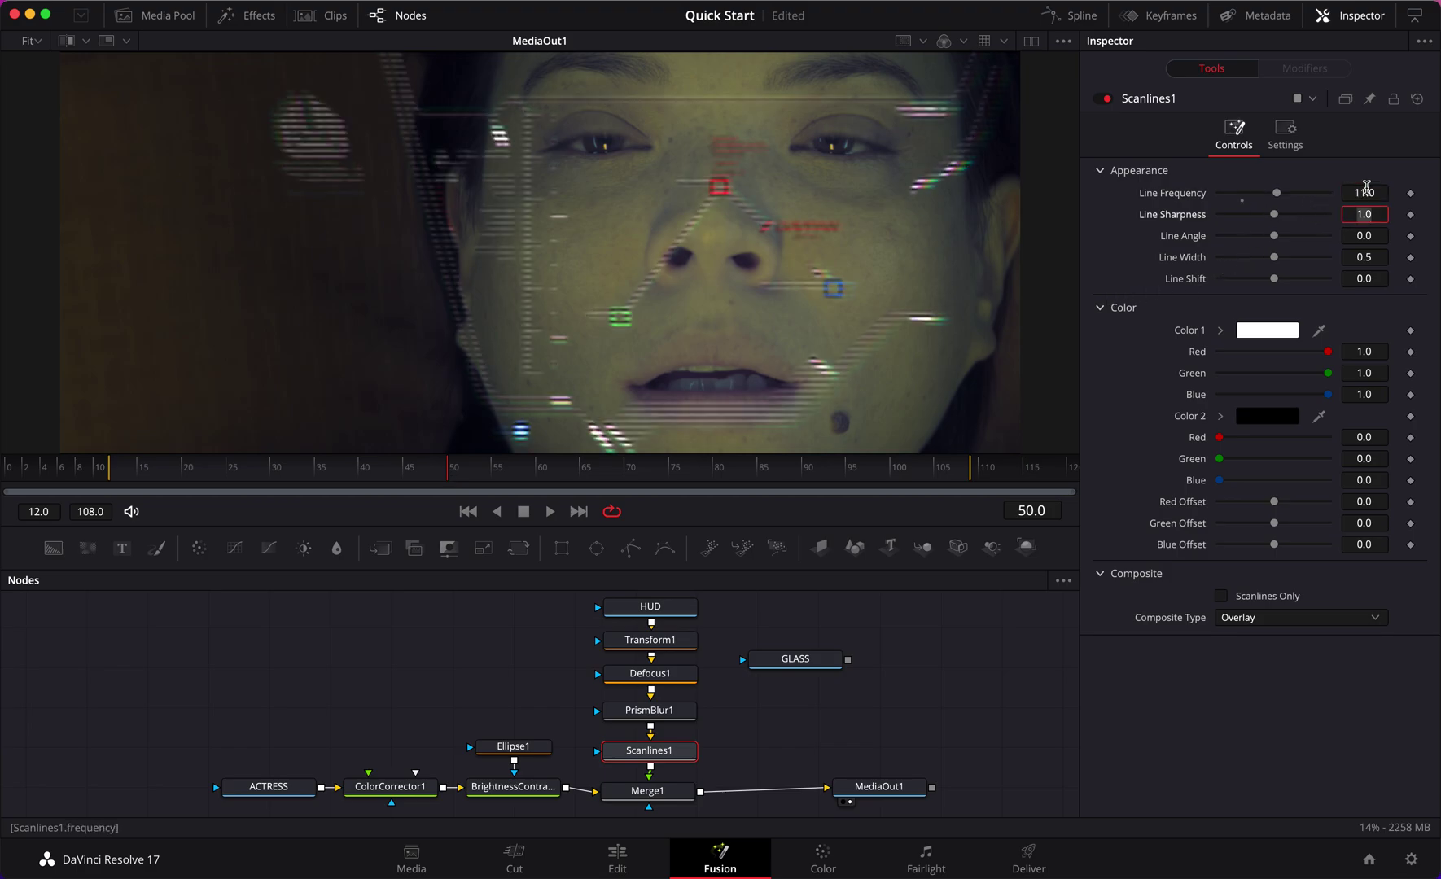
pyautogui.press('Return')
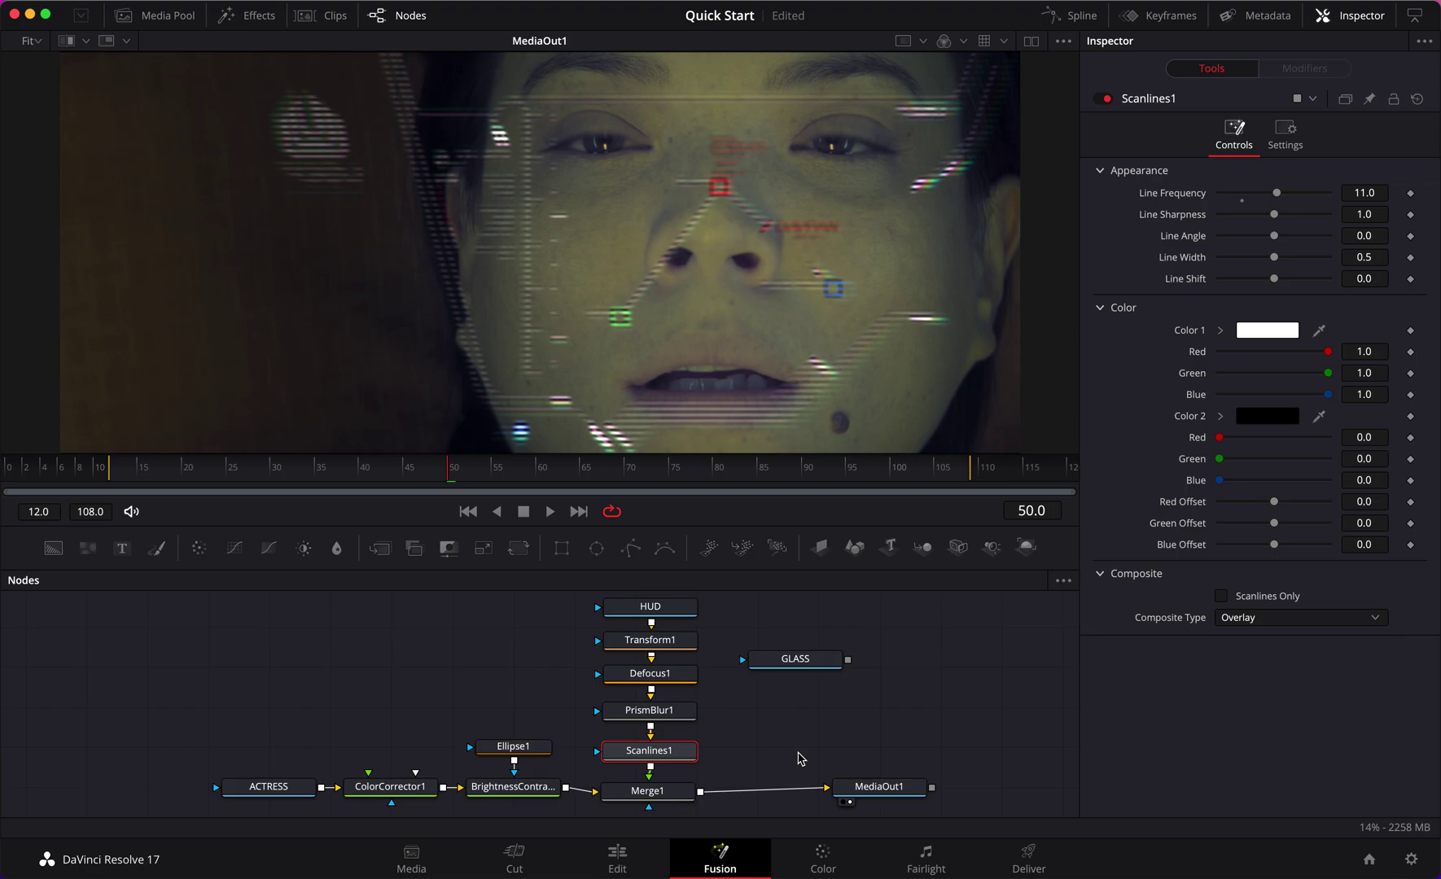
# Pull Scanlines1 out of the chain, shift Defocus1 and PrismBlur1 down, and reinsert it between Transform1 and Defocus1
pyautogui.moveTo(679, 757); pyautogui.dragTo(481, 665)
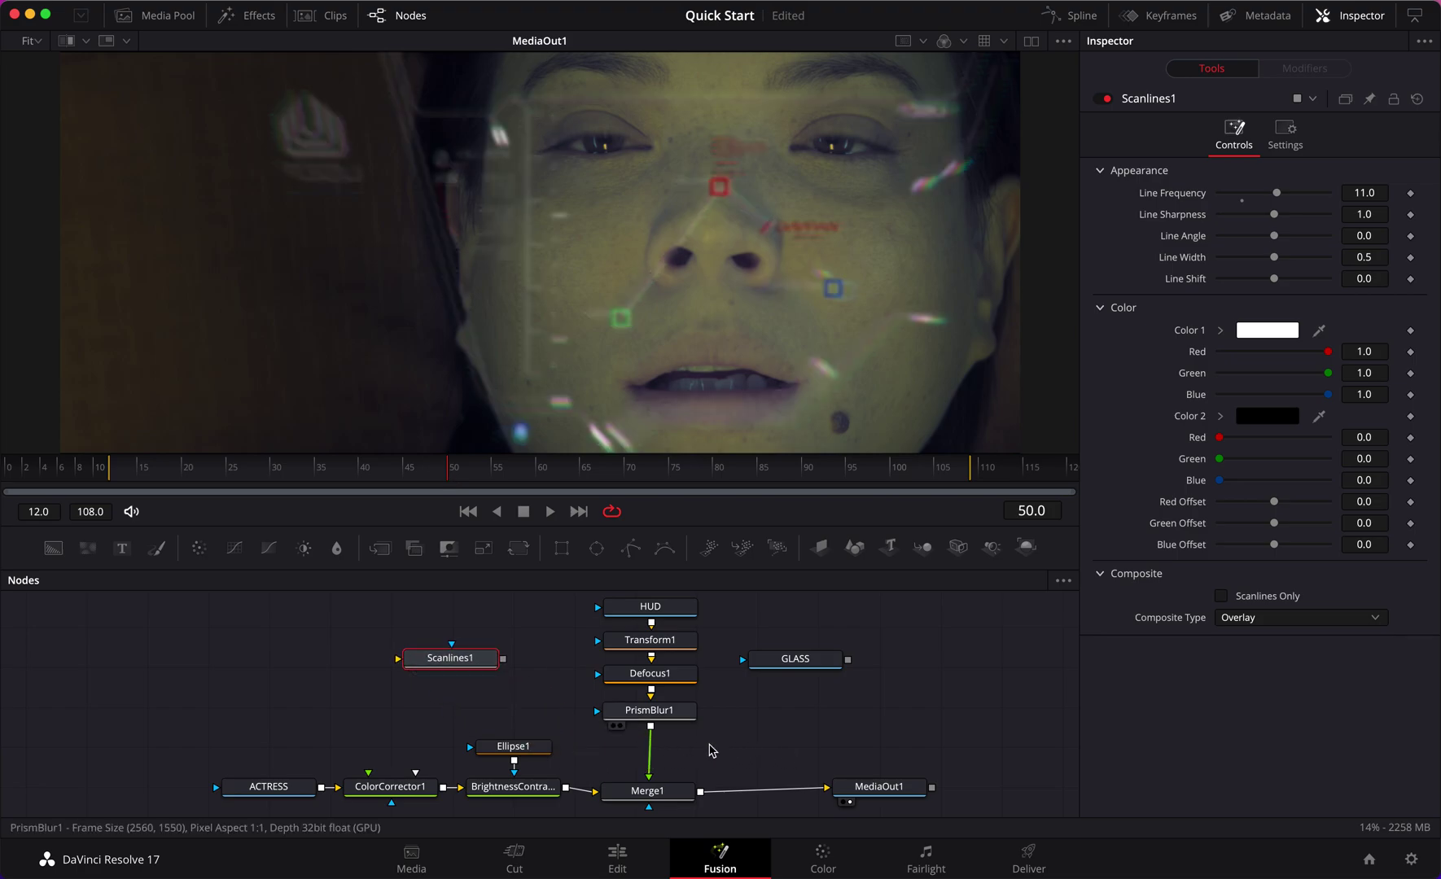
pyautogui.moveTo(704, 757); pyautogui.dragTo(667, 717)
pyautogui.click(458, 659)
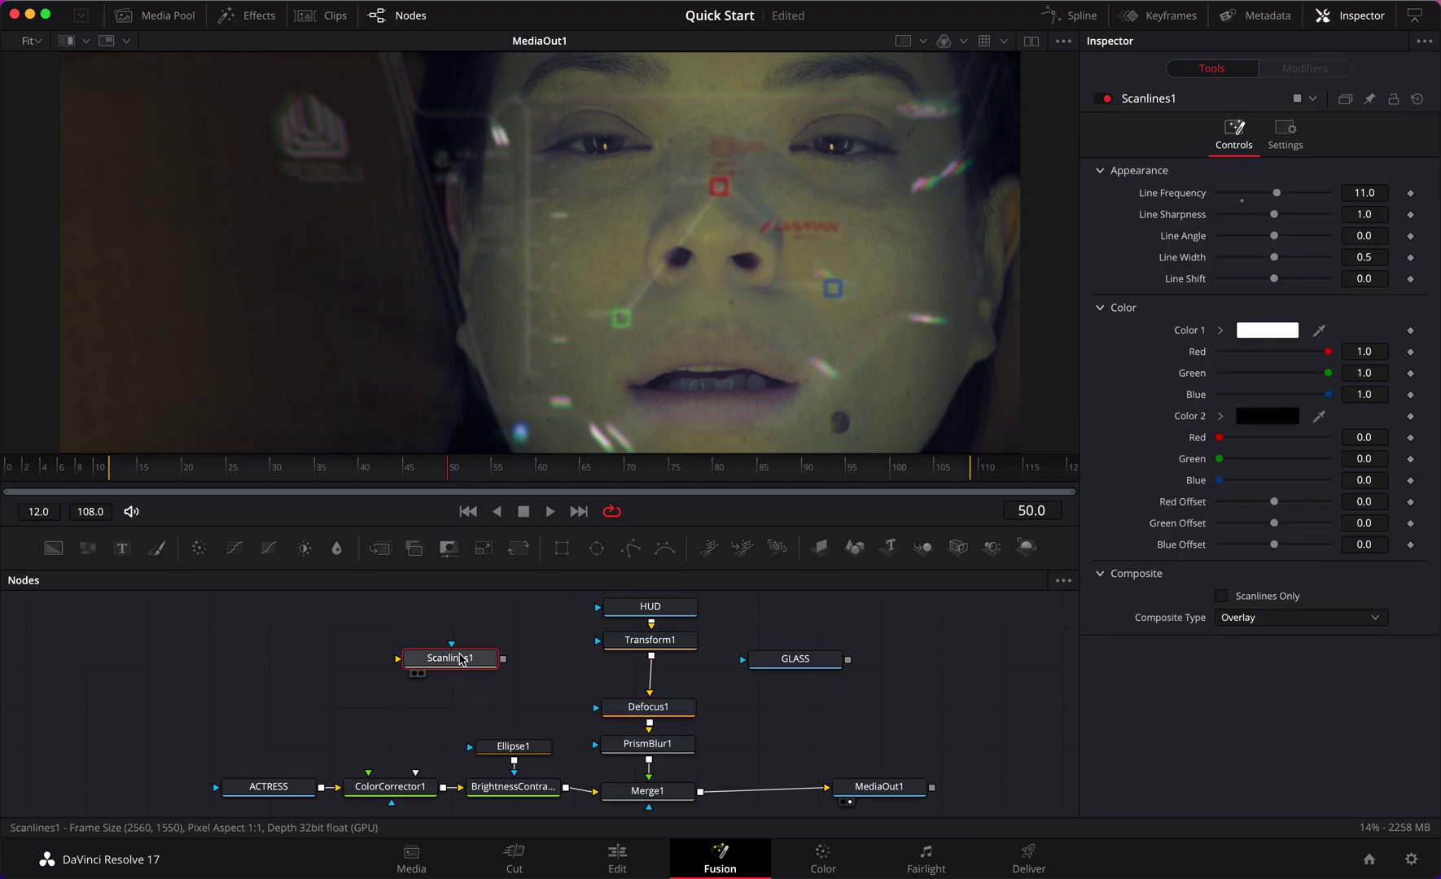
pyautogui.moveTo(466, 662); pyautogui.dragTo(671, 678)
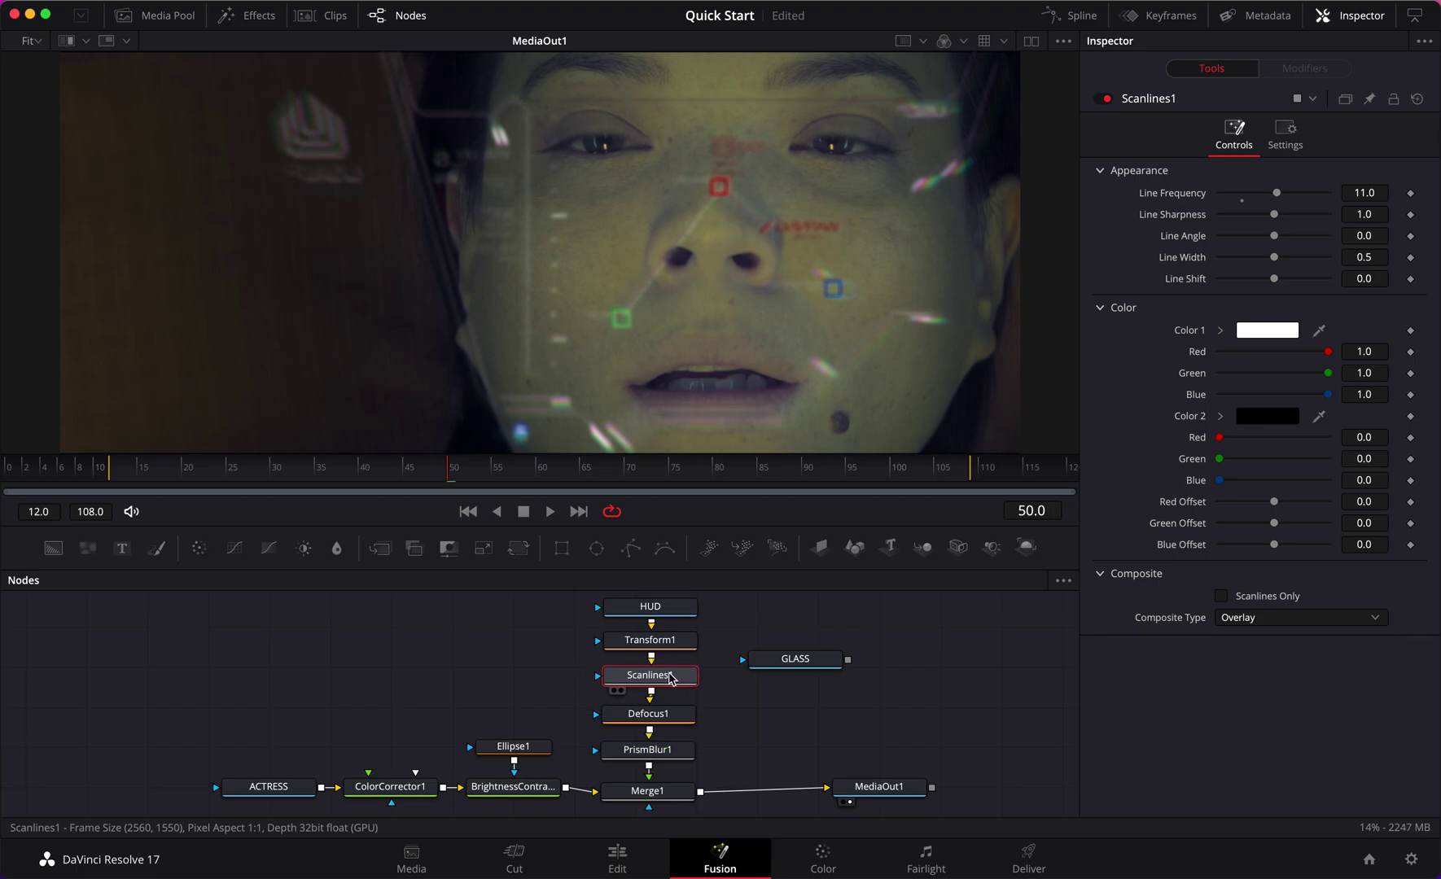
# Align the Defocus1, PrismBlur1 and Merge1 nodes in a straight column beneath Scanlines1
pyautogui.click(666, 715)
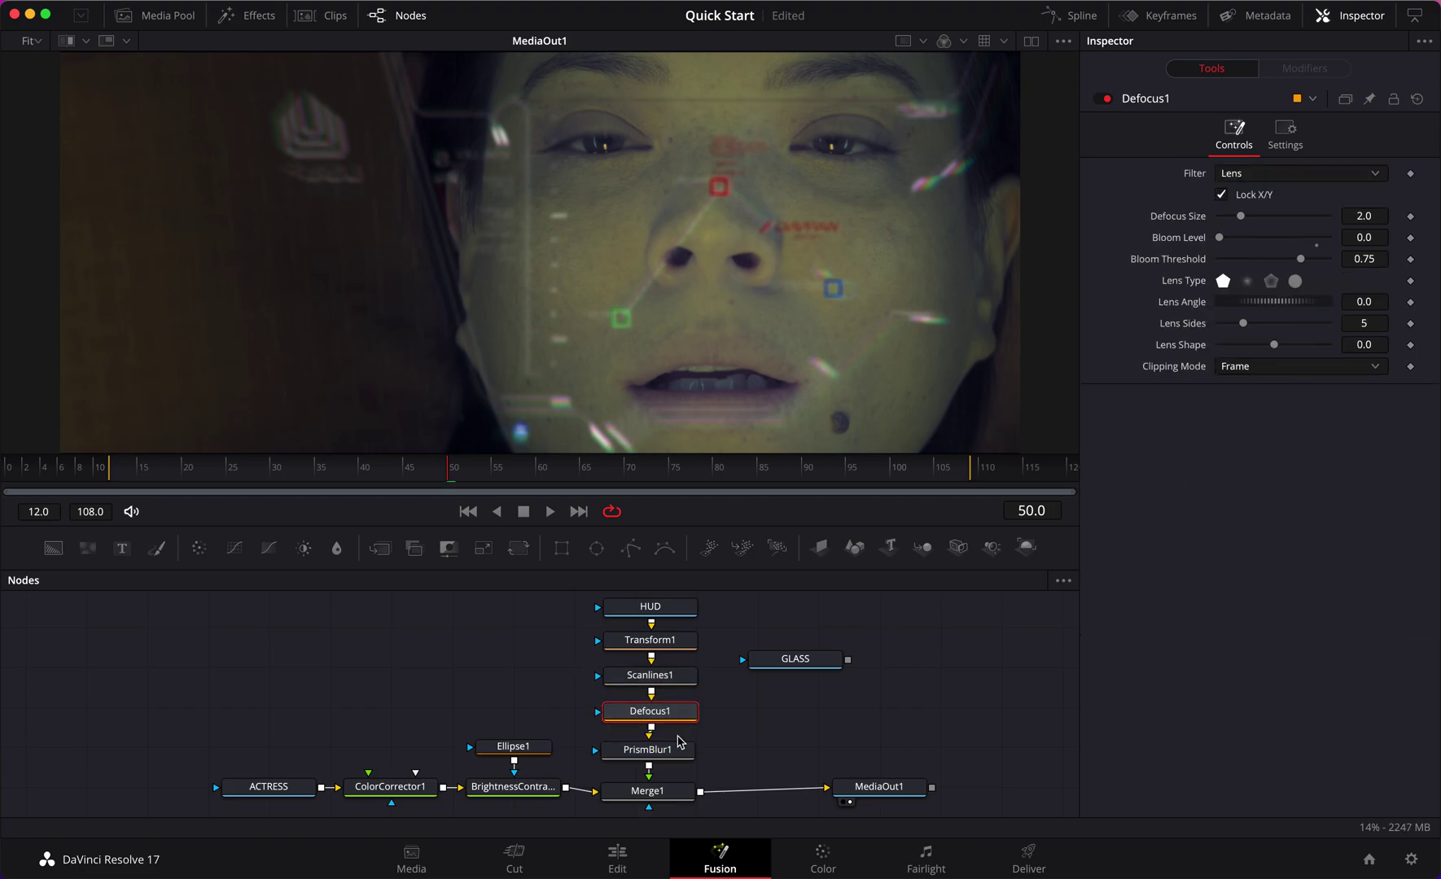
pyautogui.click(677, 751)
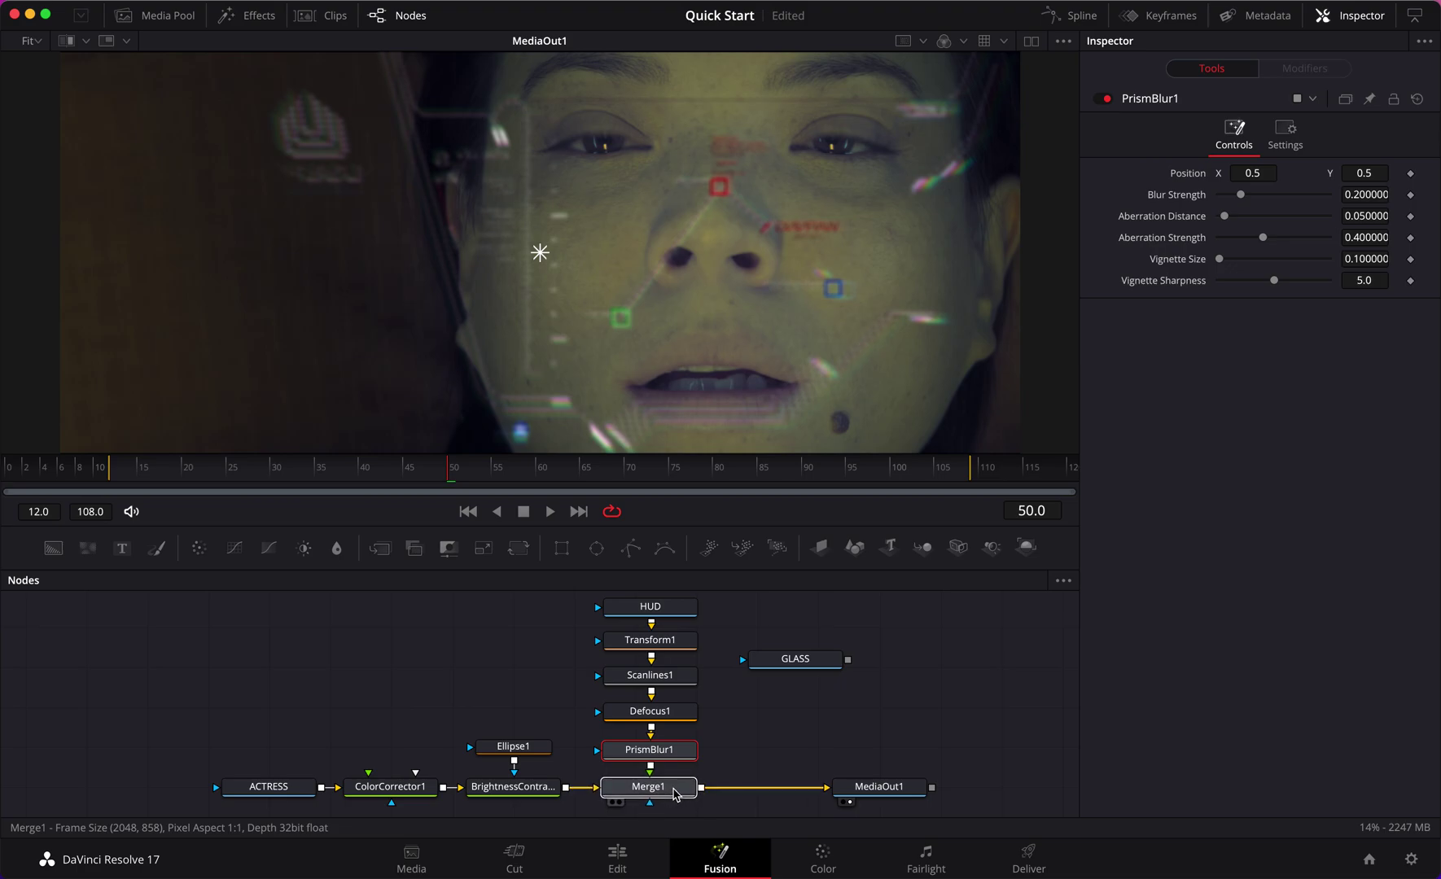
pyautogui.click(672, 791)
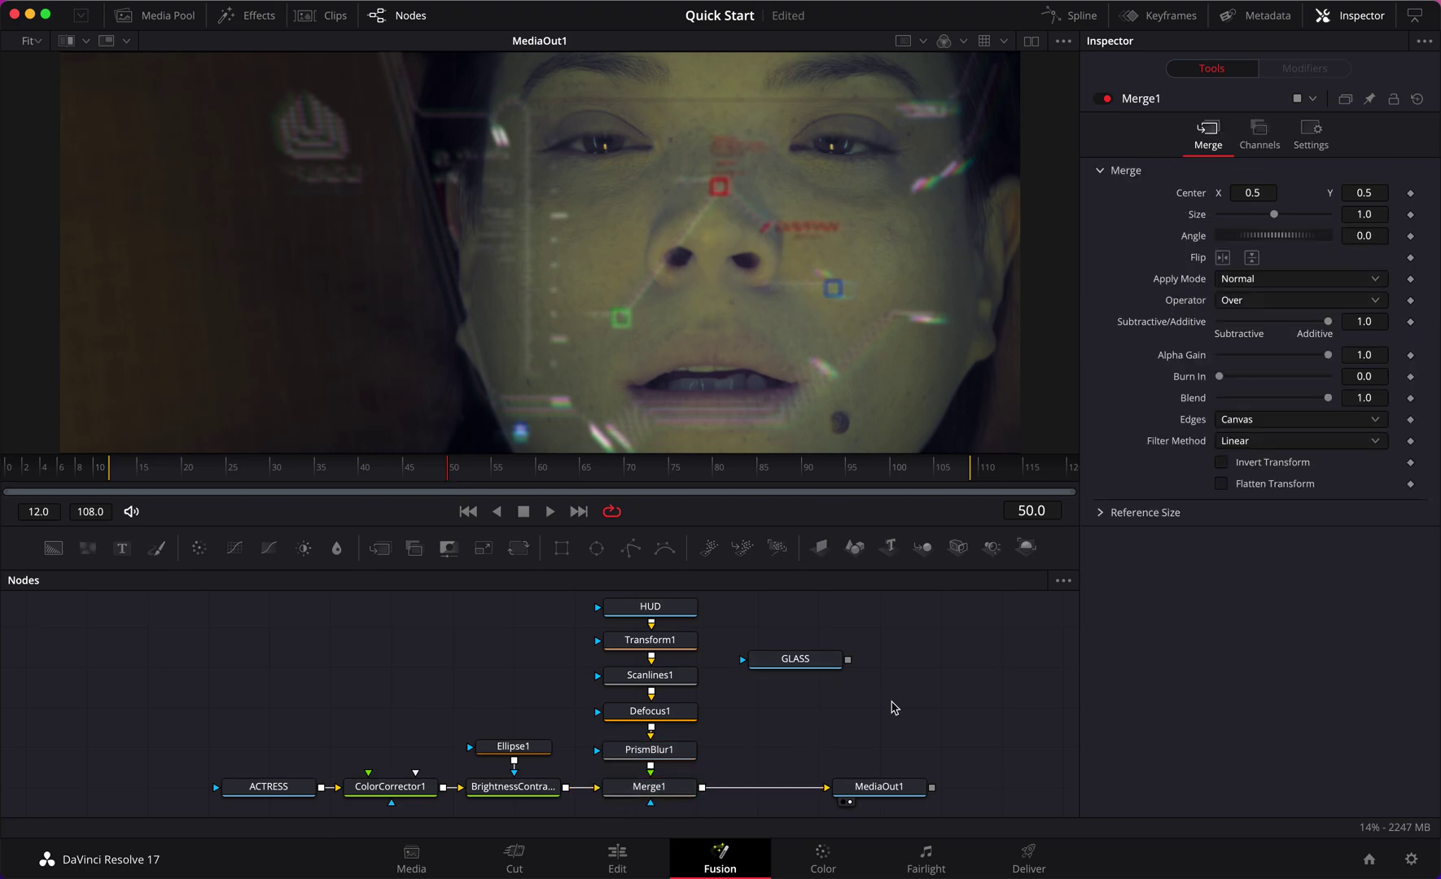
# Spread the node tree out horizontally: shift MediaOut1 right, the ACTRESS branch far left, and the HUD column with Merge1 slightly left
pyautogui.moveTo(892, 796); pyautogui.dragTo(1023, 798)
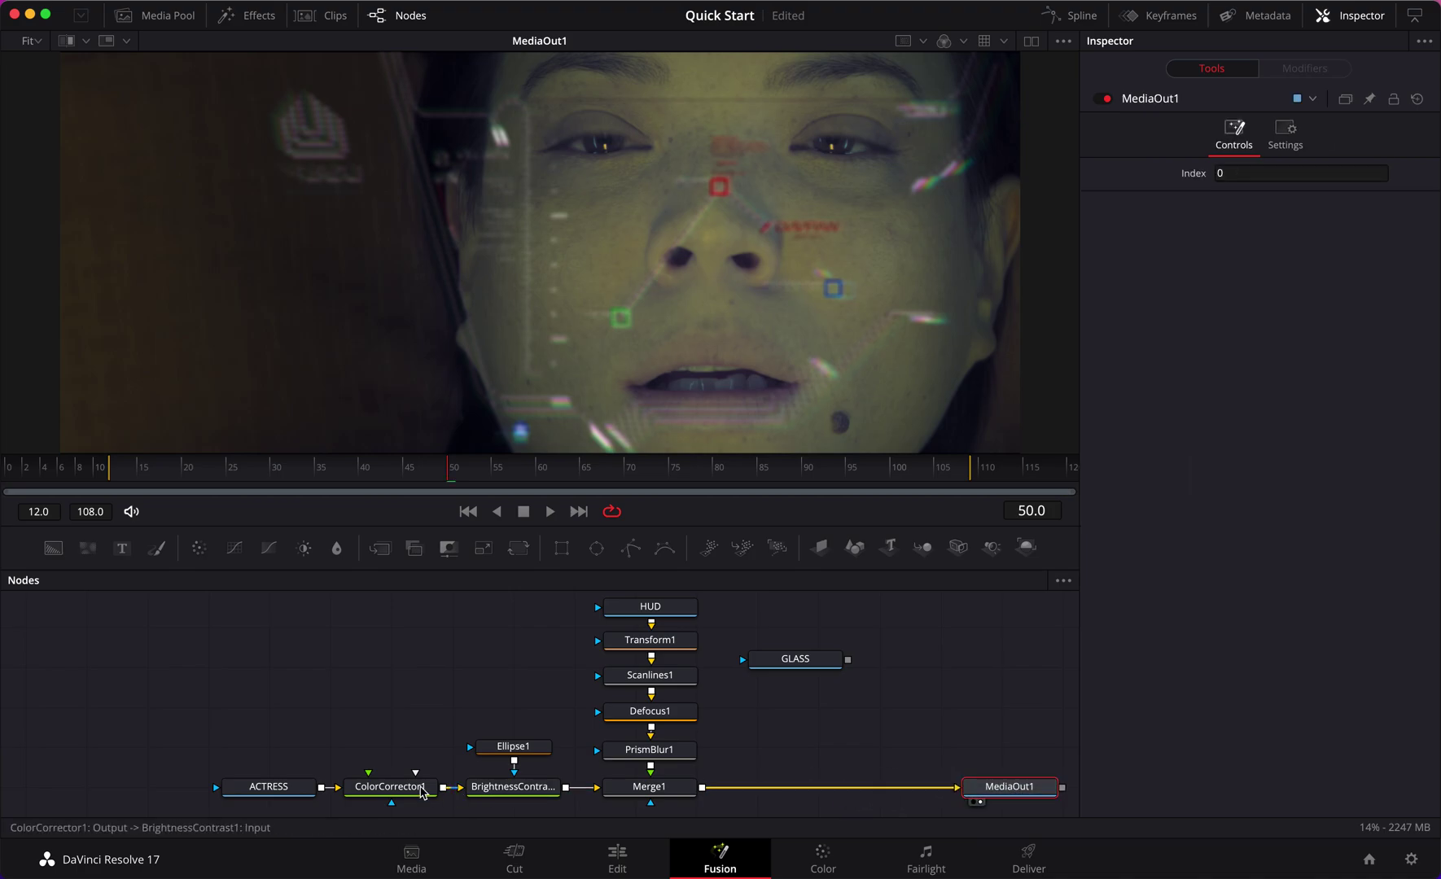
pyautogui.moveTo(195, 741)
pyautogui.mouseDown()
pyautogui.moveTo(226, 763)
pyautogui.moveTo(498, 812)
pyautogui.moveTo(311, 799)
pyautogui.mouseUp()
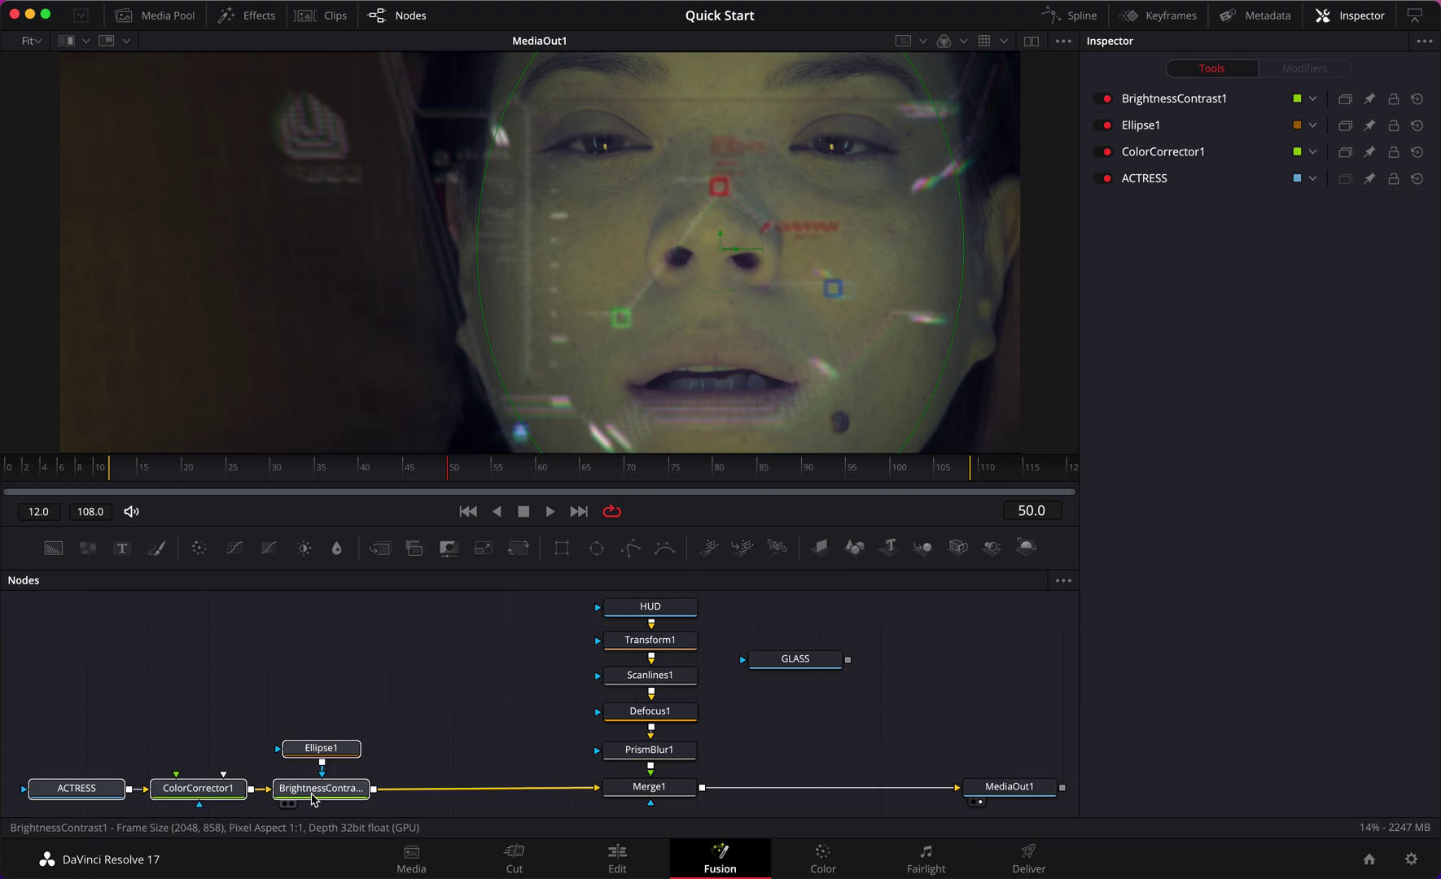
pyautogui.click(505, 720)
pyautogui.moveTo(553, 602)
pyautogui.mouseDown()
pyautogui.moveTo(639, 727)
pyautogui.moveTo(658, 802)
pyautogui.moveTo(578, 801)
pyautogui.mouseUp()
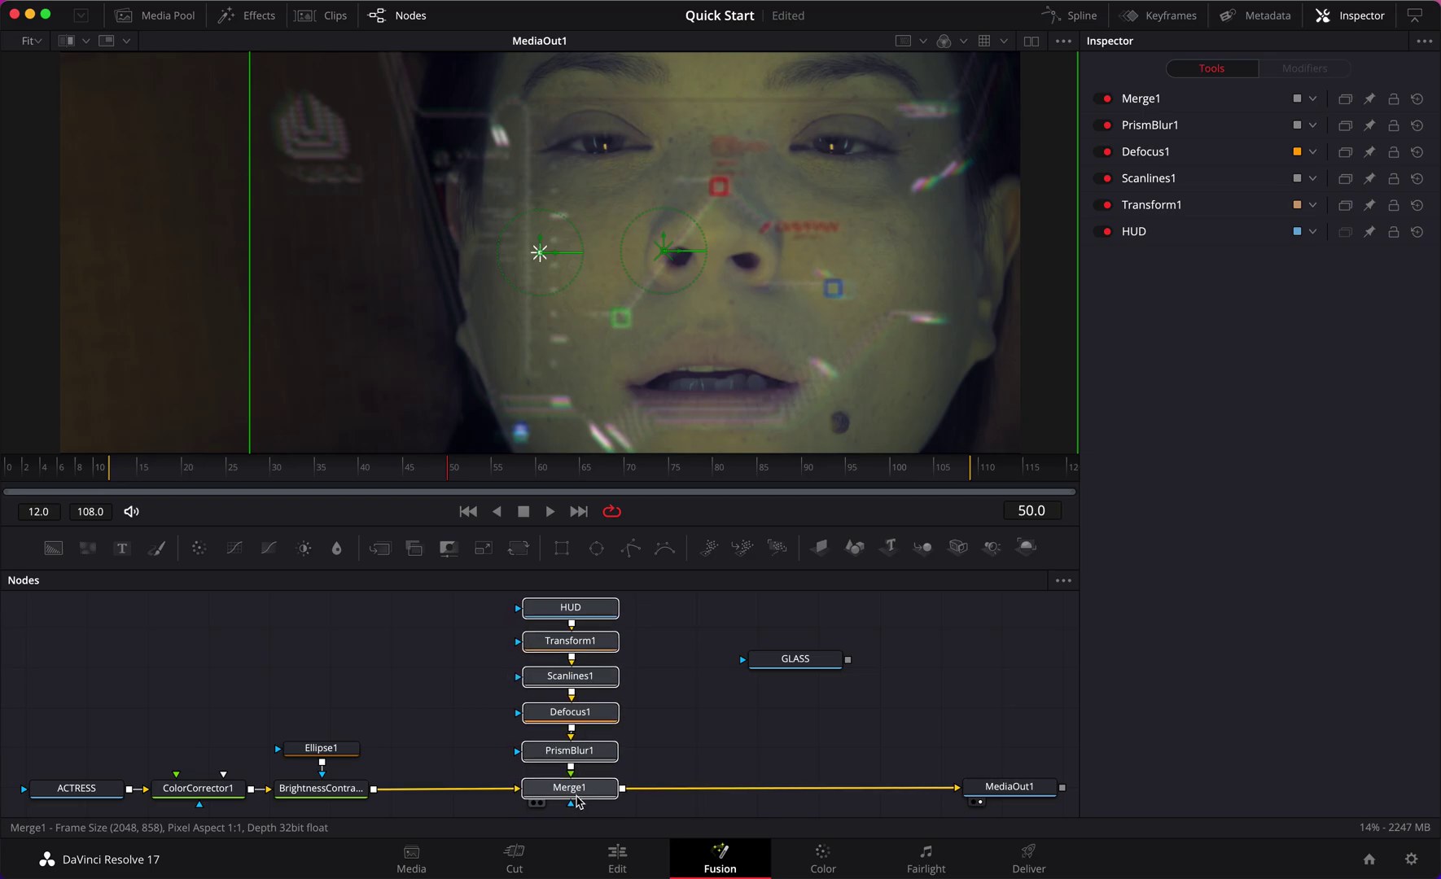
# Merge GLASS over the output of Merge1 in a new Merge2 node, with GLASS directly above it
pyautogui.click(573, 793)
pyautogui.moveTo(798, 666); pyautogui.dragTo(624, 793)
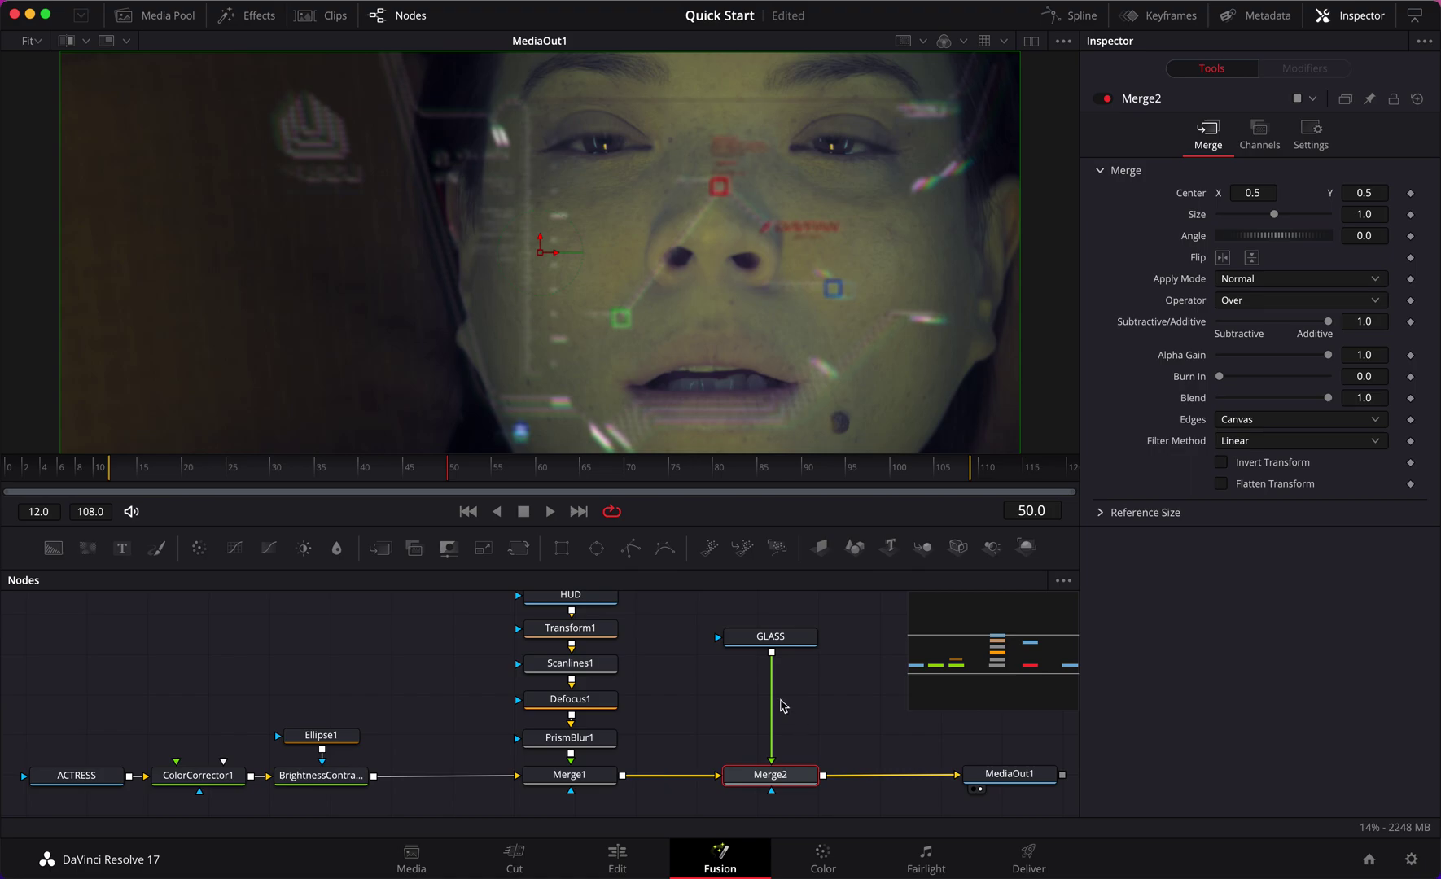
pyautogui.scroll(2, 814, 764)
pyautogui.moveTo(786, 676); pyautogui.dragTo(784, 641)
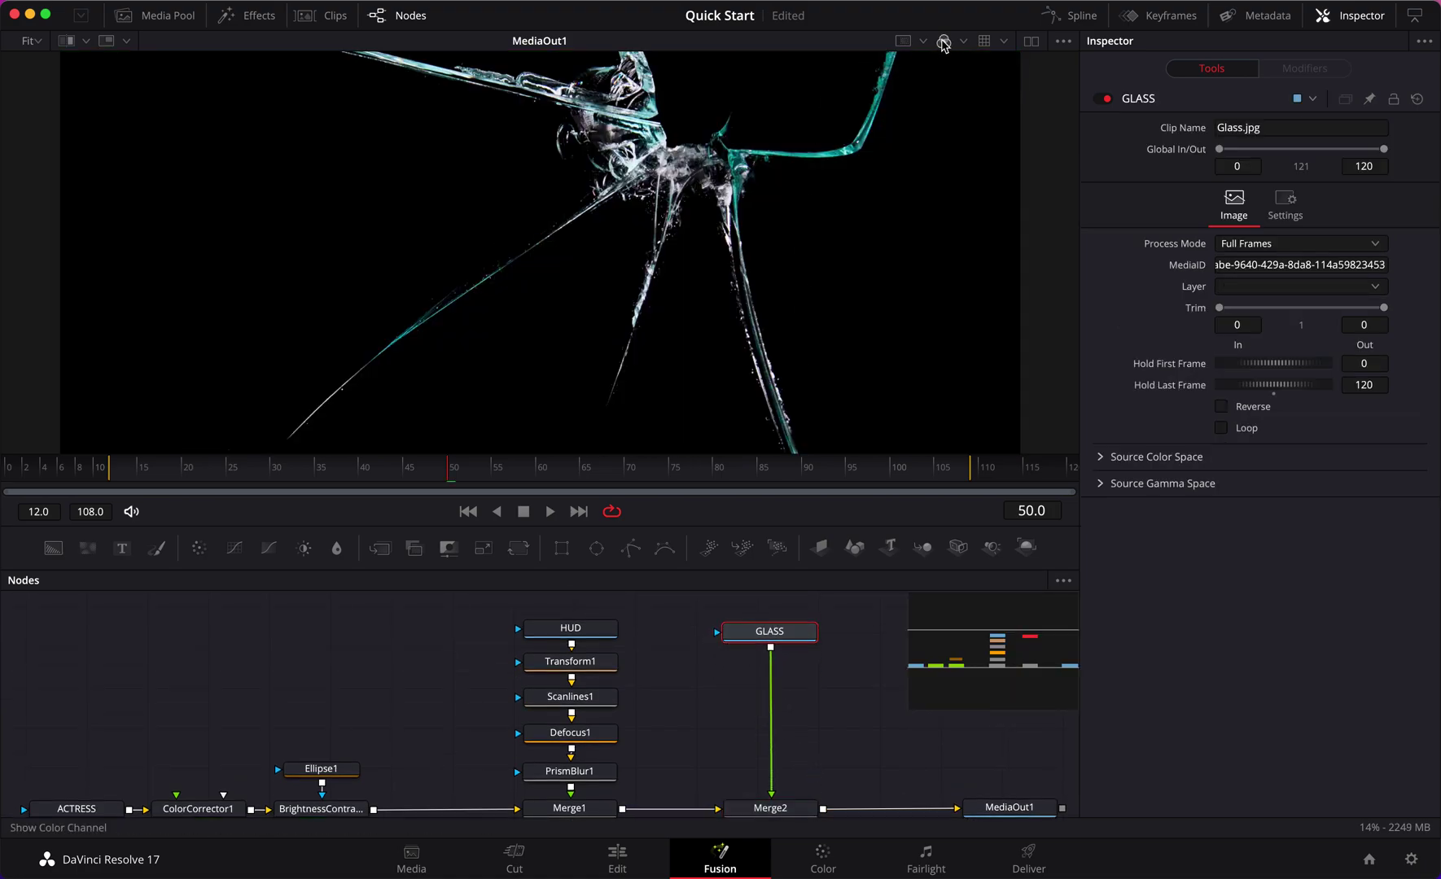
# Toggle the viewer's color channel display and set Merge2's apply mode to Screen
pyautogui.click(943, 40)
pyautogui.click(943, 42)
pyautogui.scroll(-2, 626, 660)
pyautogui.click(794, 799)
pyautogui.scroll(-2, 831, 761)
pyautogui.scroll(2, 886, 762)
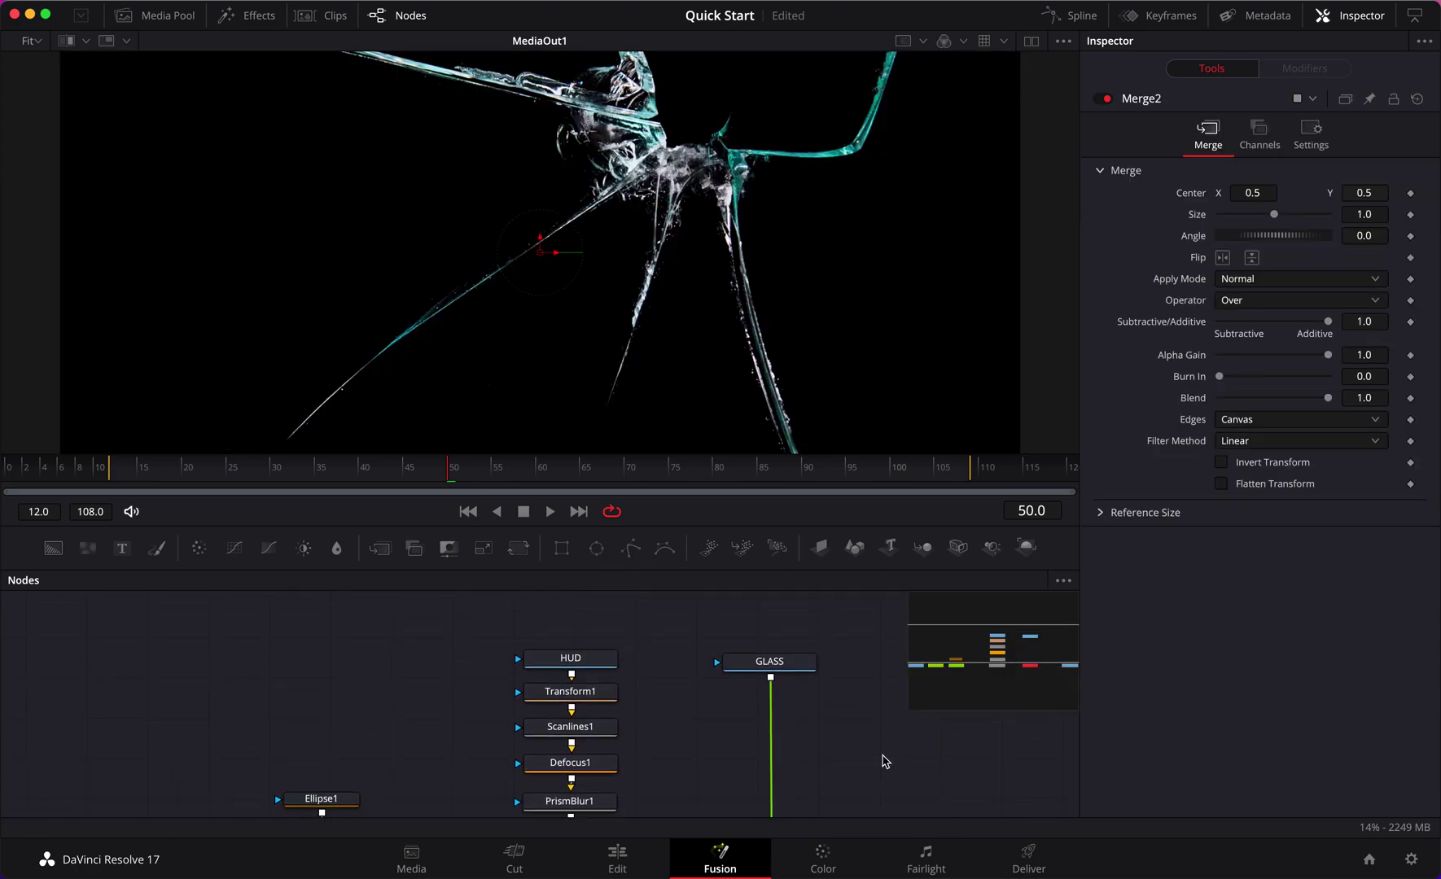
pyautogui.click(1299, 280)
pyautogui.click(1284, 325)
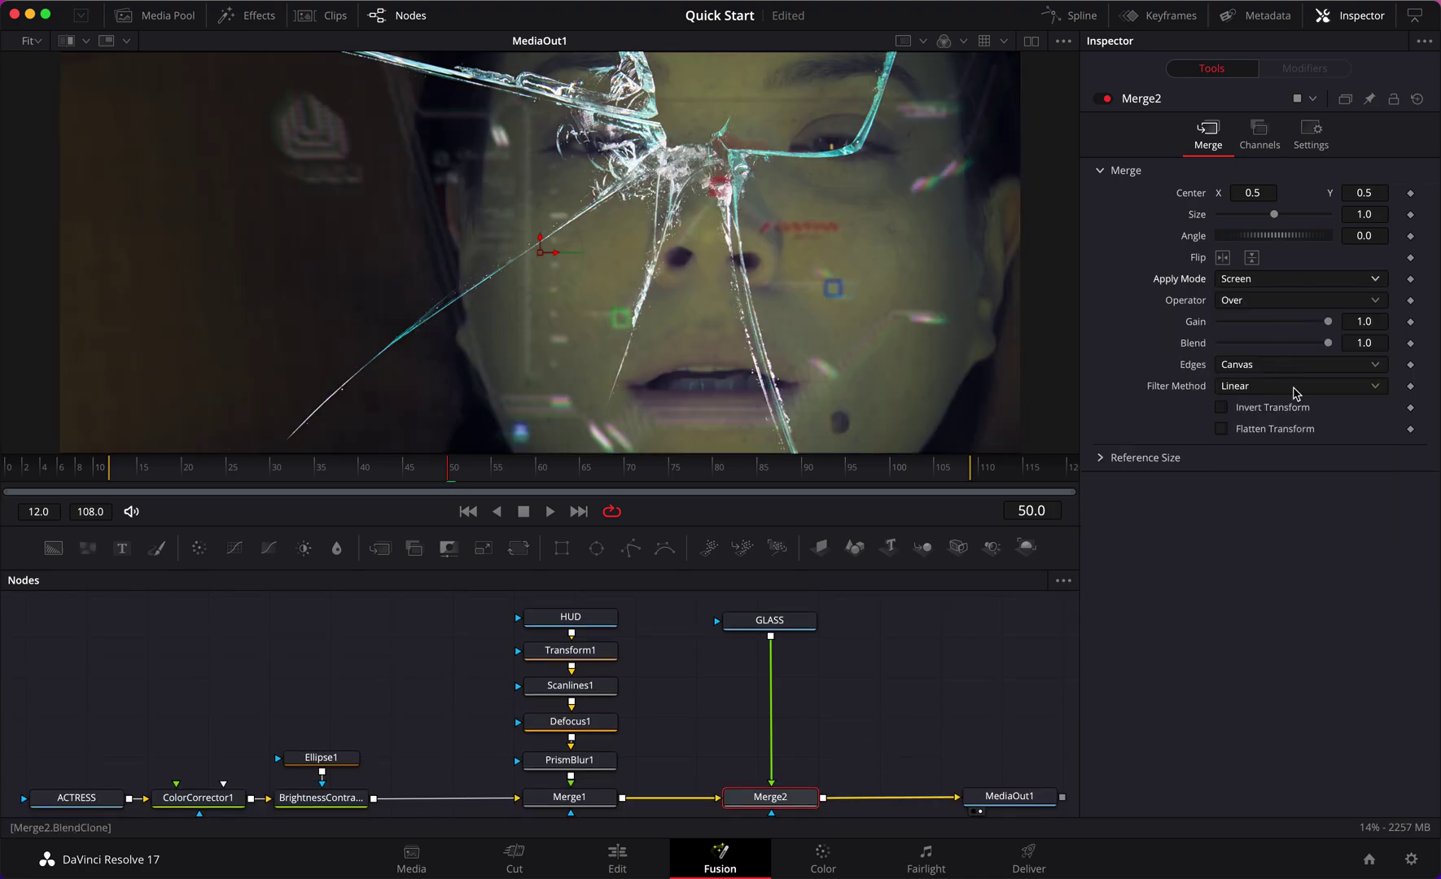
# Set Merge2's blend to 0.5 and deselect the node
pyautogui.click(1372, 346)
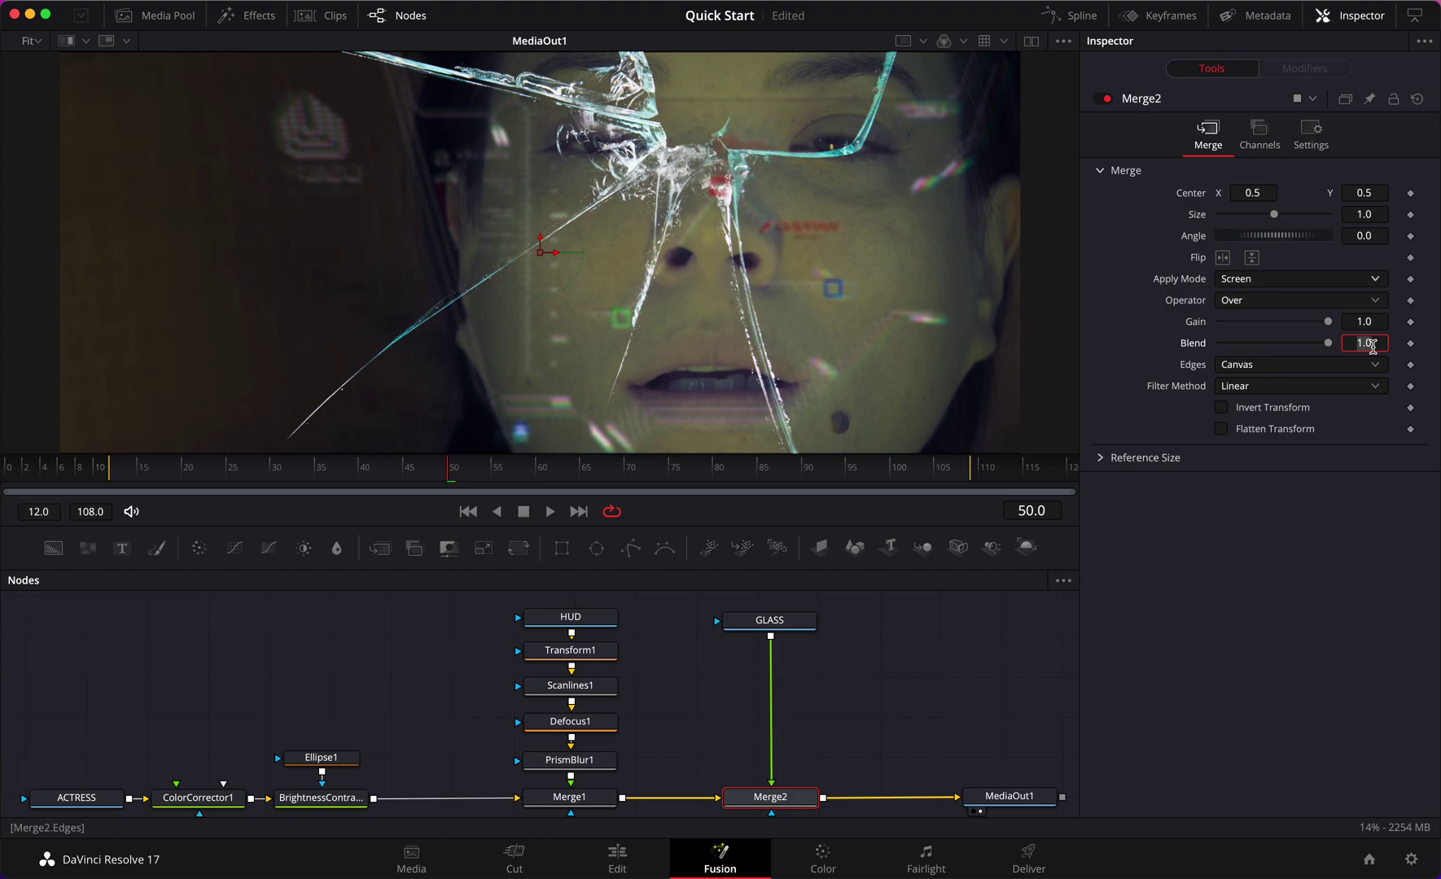
pyautogui.write('.5')
pyautogui.press('Return')
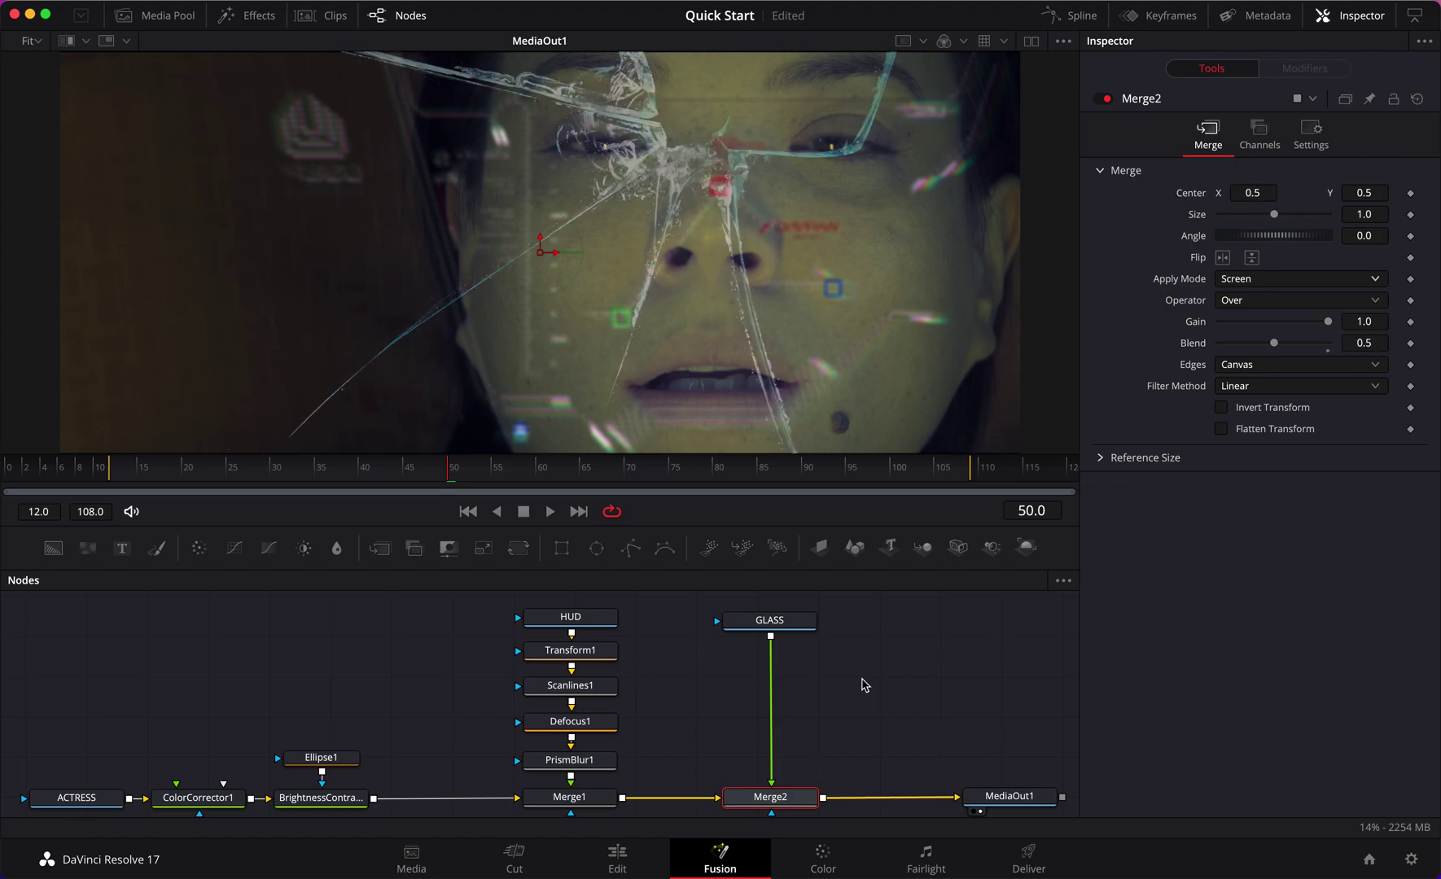
pyautogui.click(761, 708)
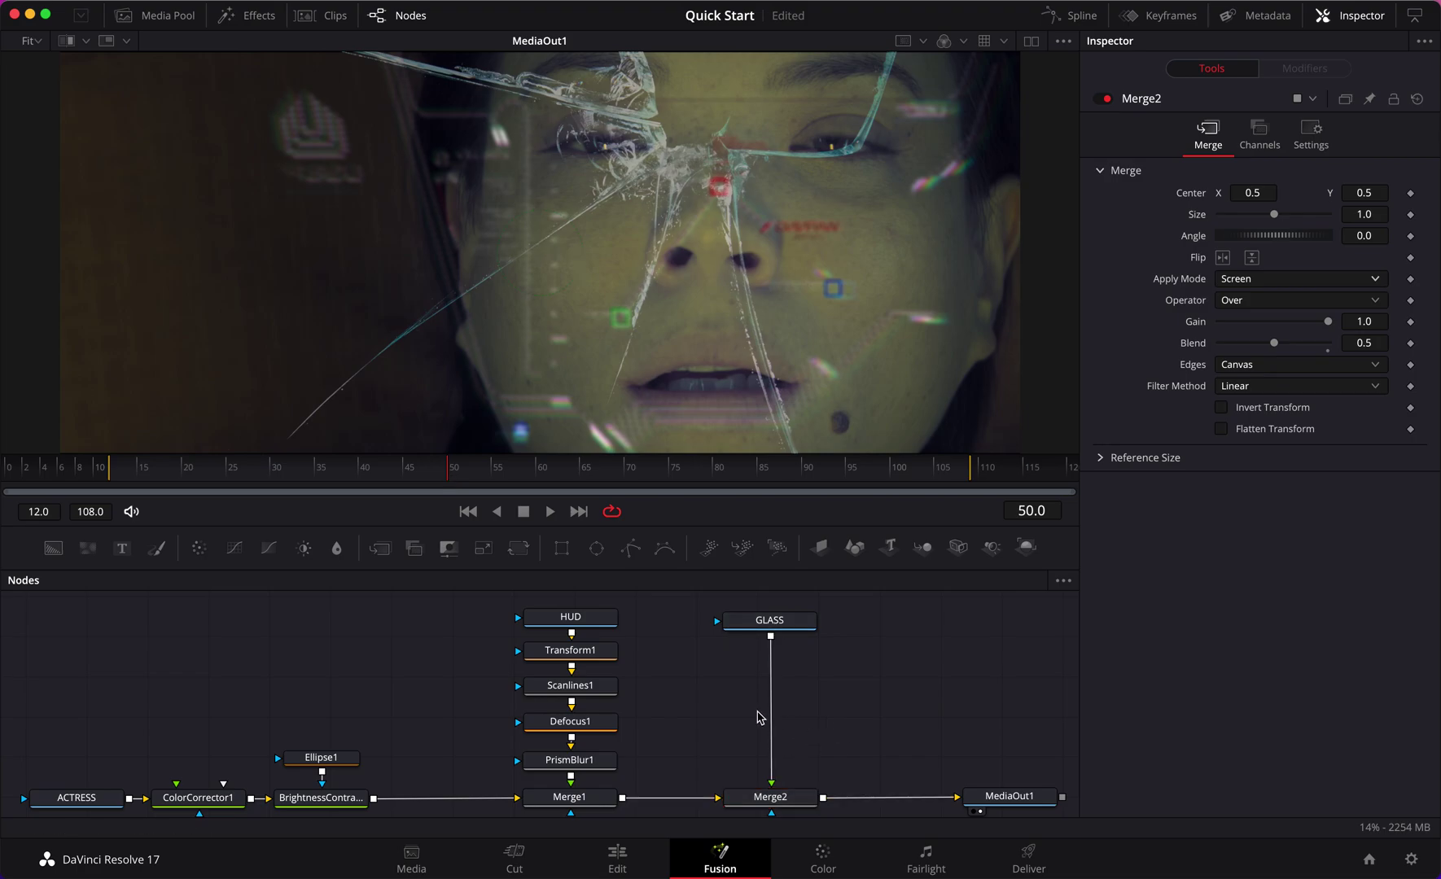
# Insert copies of Defocus1 and PrismBlur1 between GLASS and Merge2
pyautogui.click(599, 728)
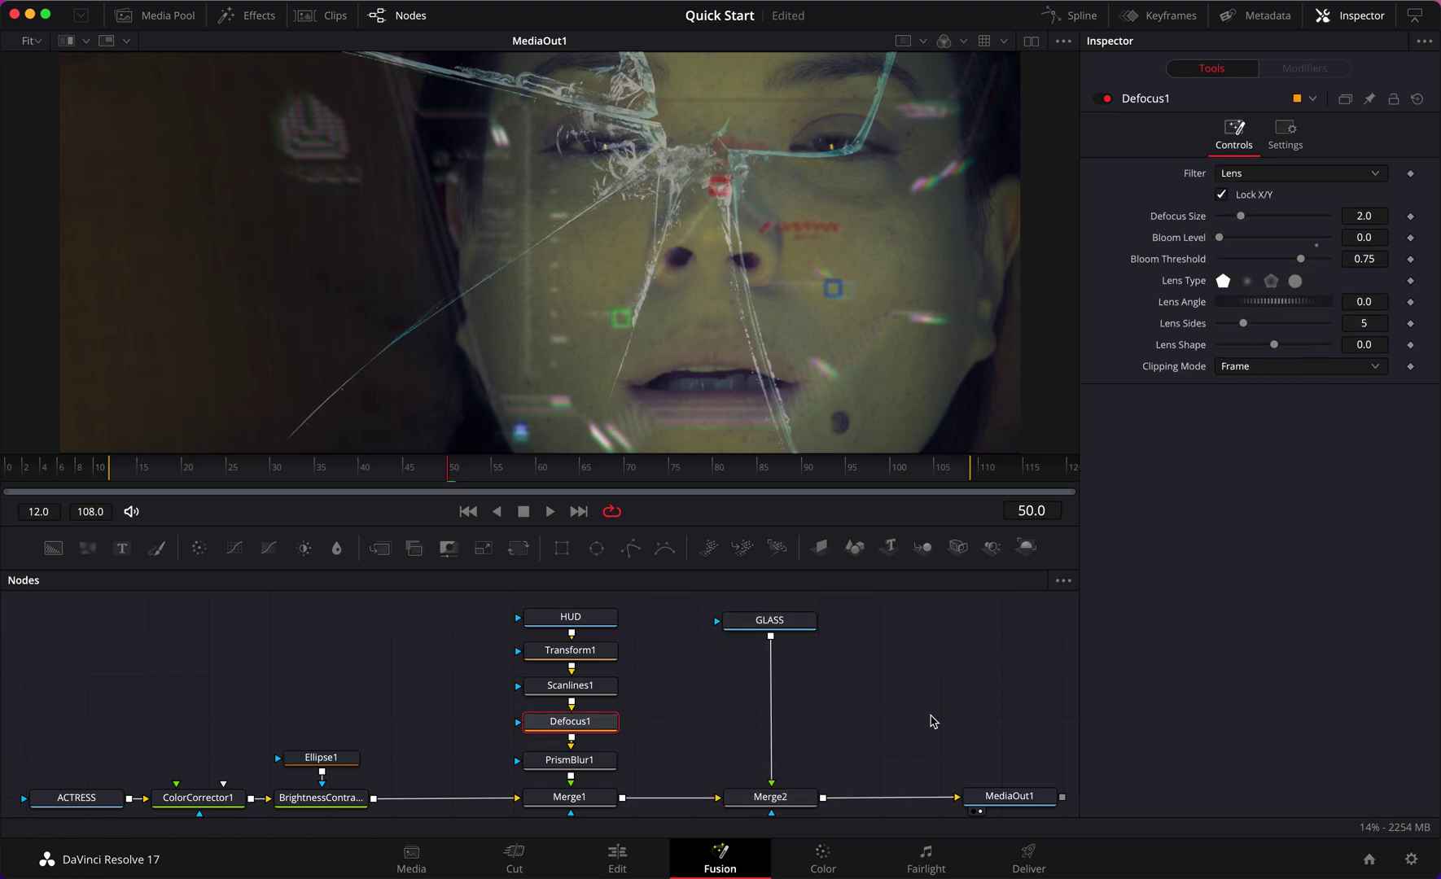
pyautogui.click(757, 625)
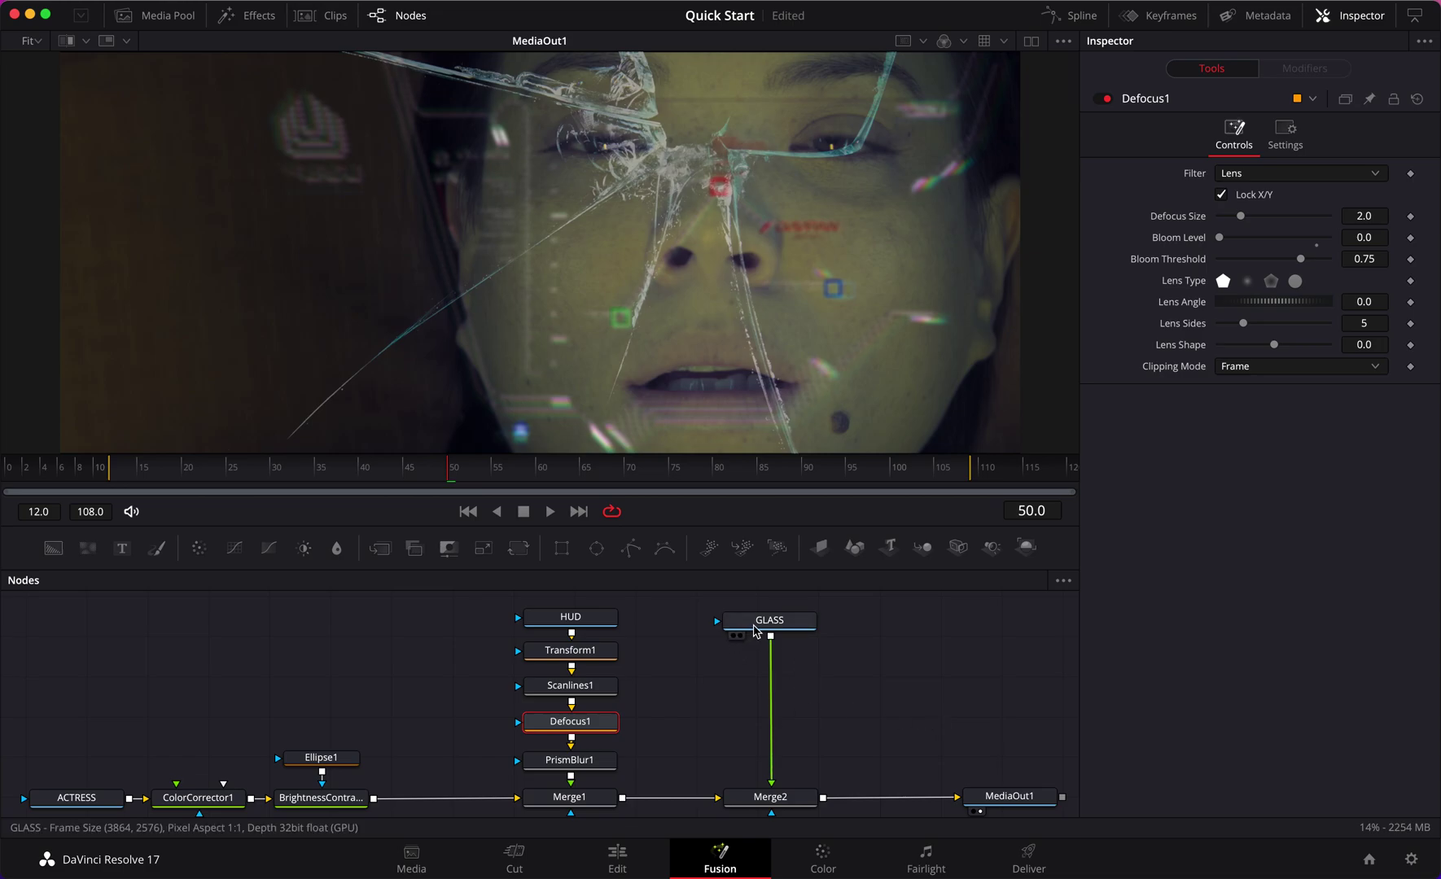
pyautogui.hotkey('ctrl', 'v')
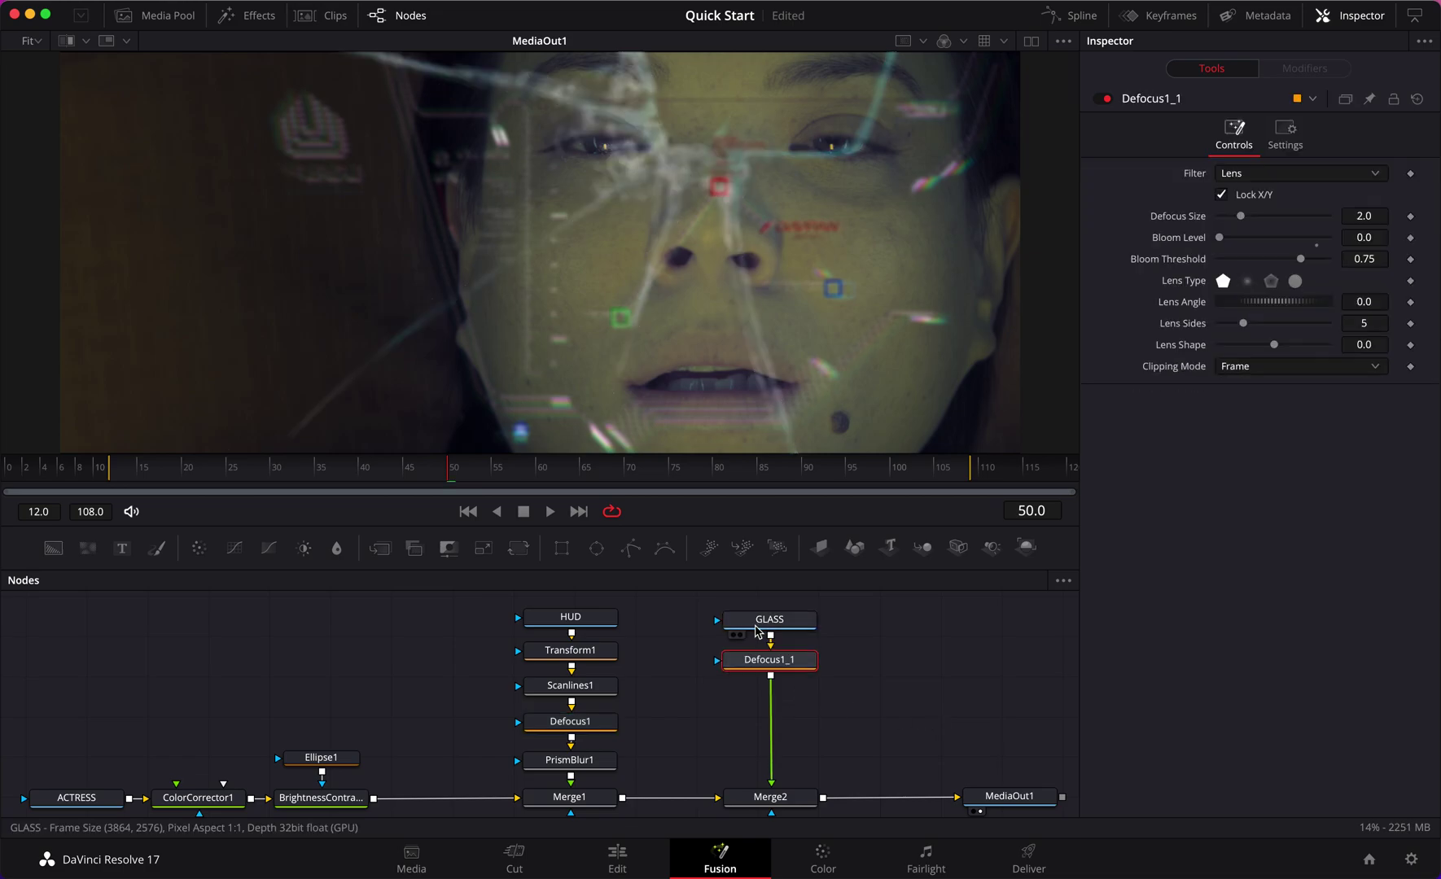
pyautogui.click(601, 760)
pyautogui.hotkey('ctrl', 'c')
pyautogui.click(769, 661)
pyautogui.hotkey('ctrl', 'v')
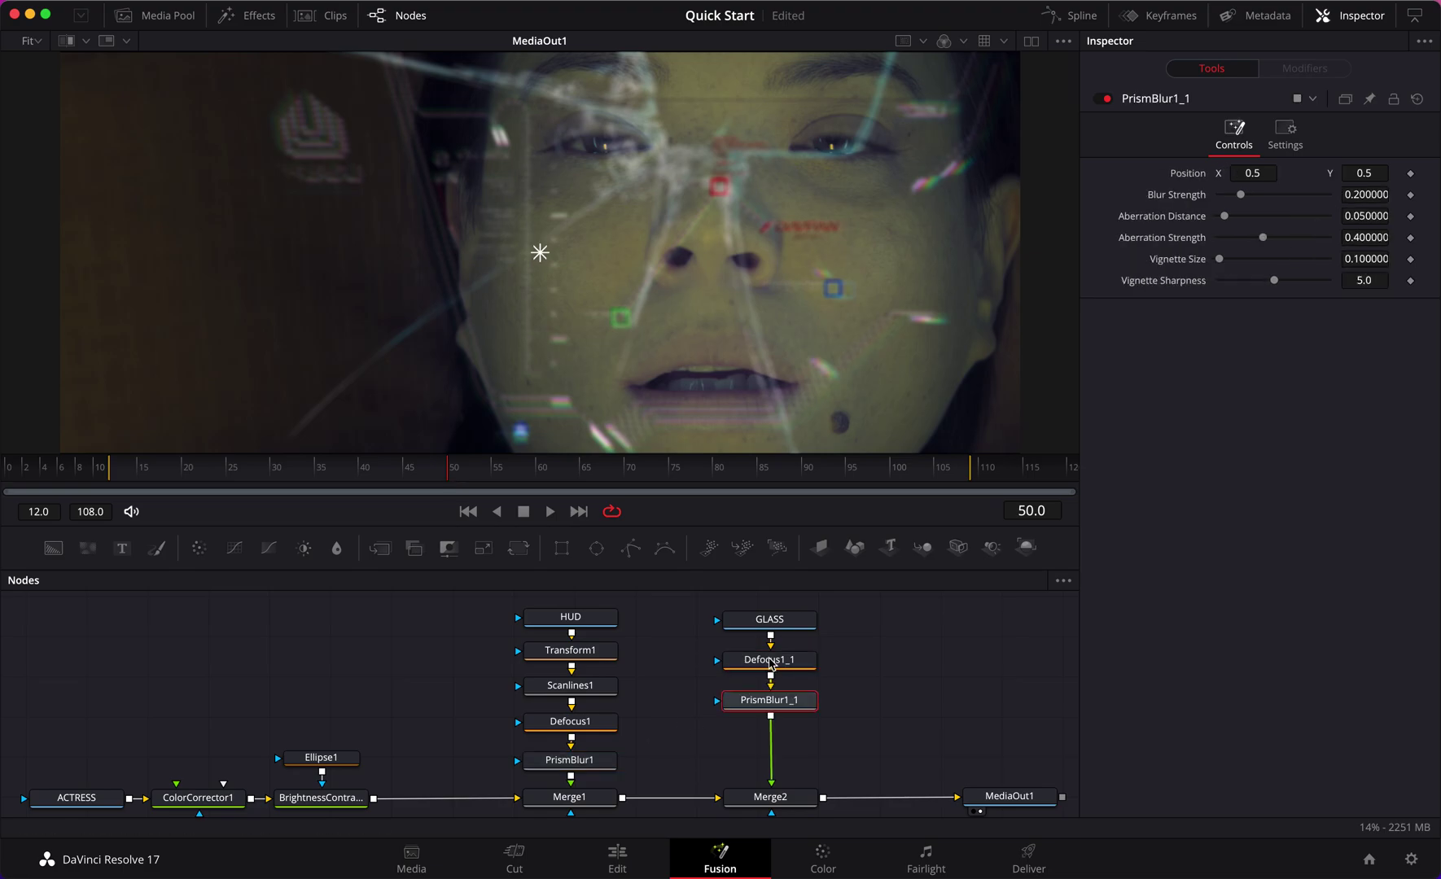
pyautogui.click(893, 693)
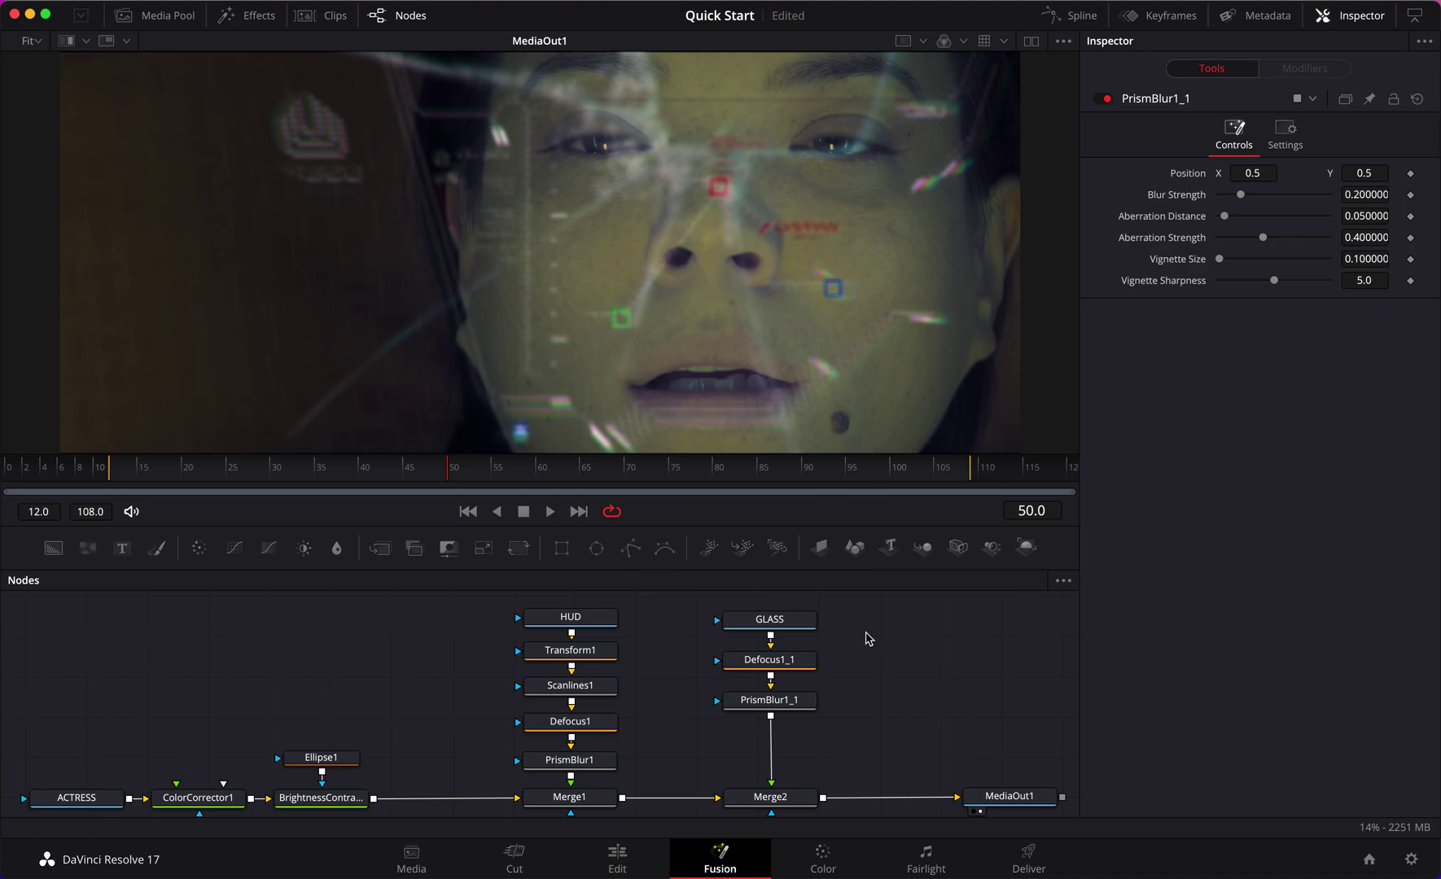
# Lower the GLASS column toward Merge2, and raise HUD and Transform1 to leave a gap above Scanlines1
pyautogui.moveTo(839, 734); pyautogui.dragTo(784, 676)
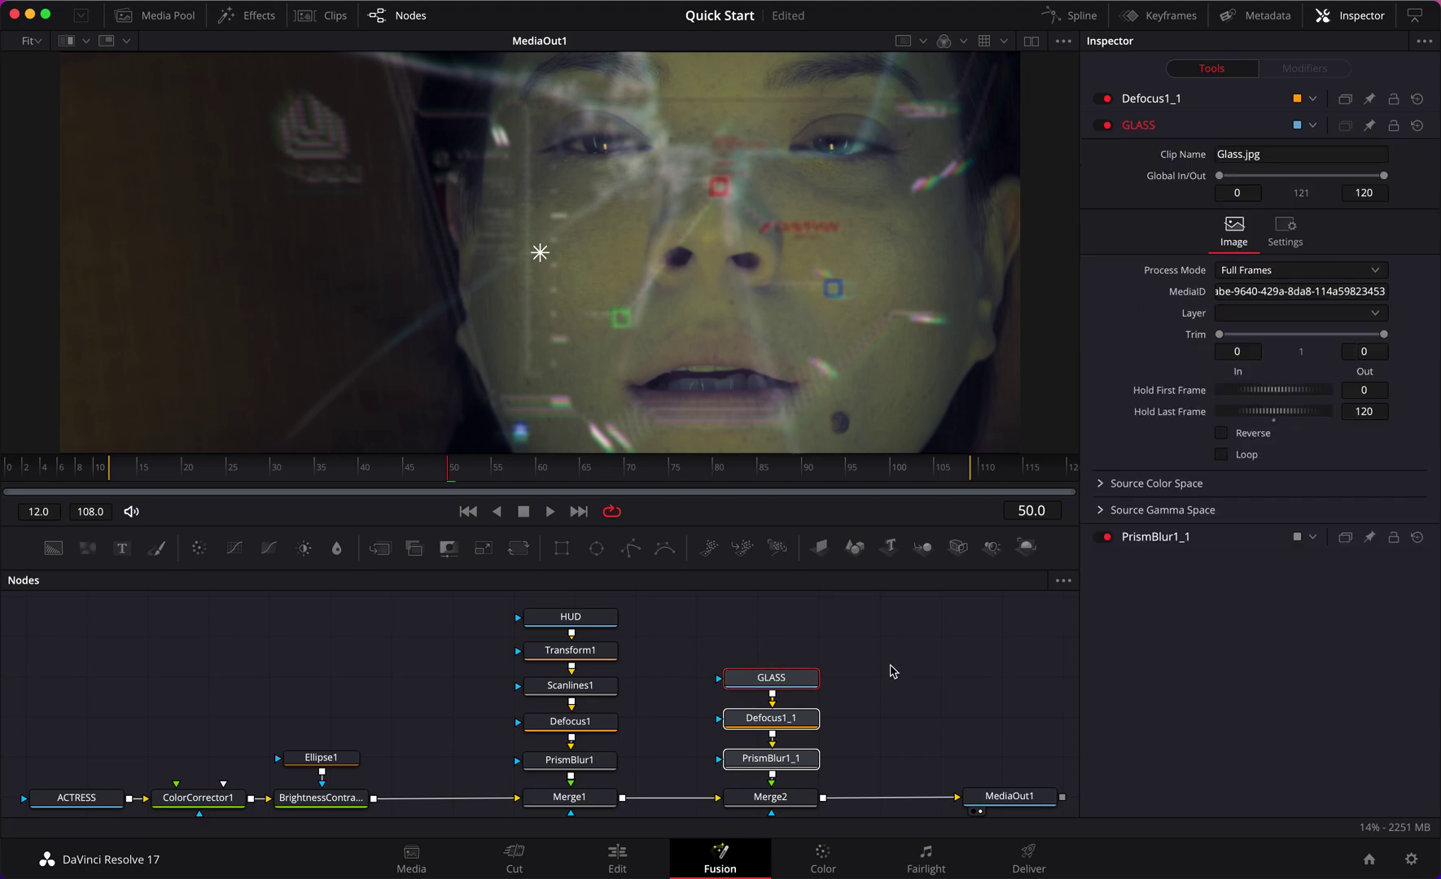
pyautogui.click(893, 671)
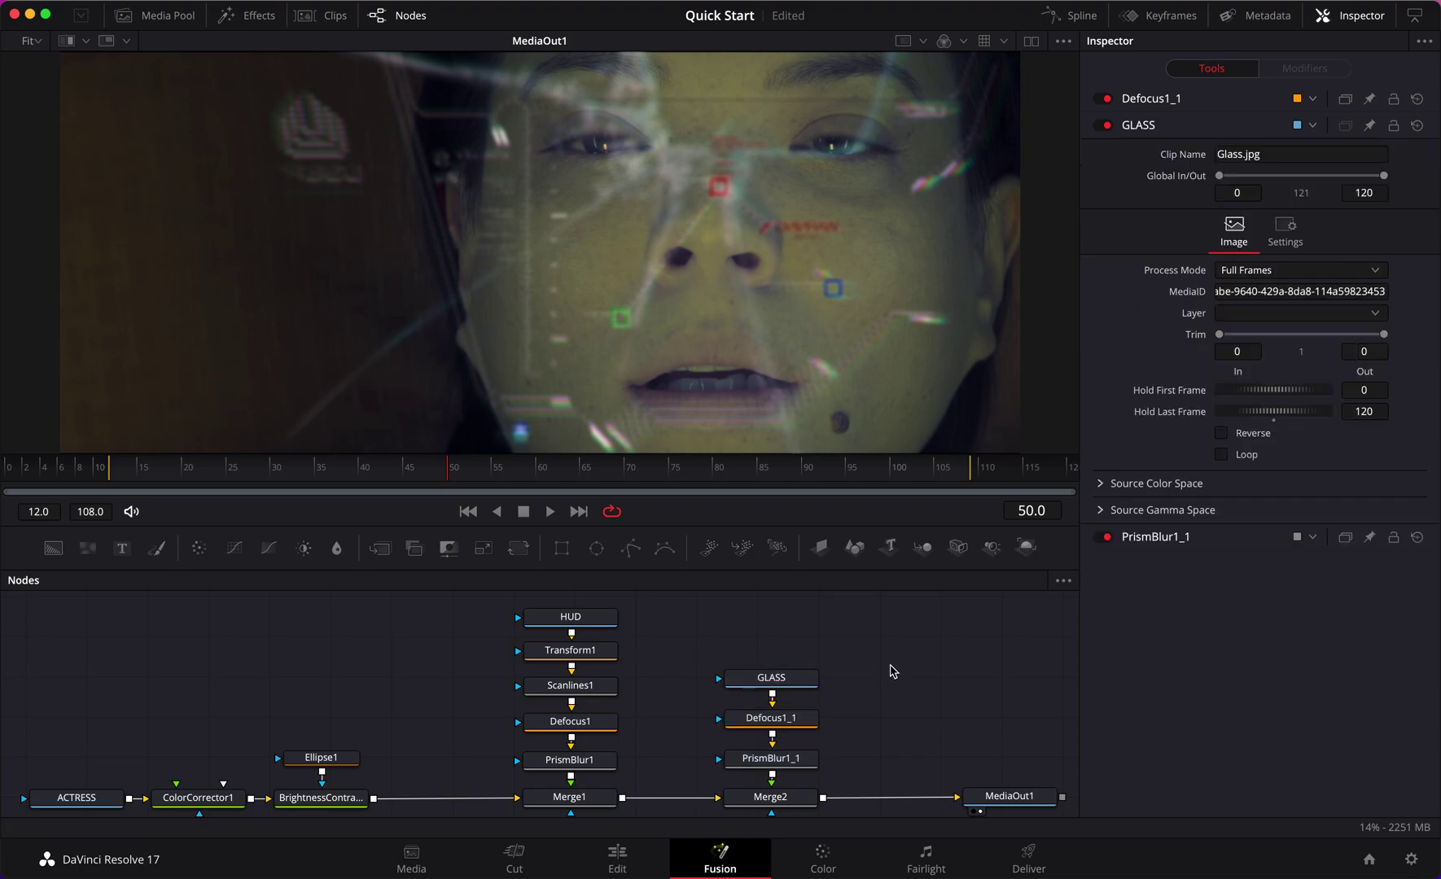
pyautogui.moveTo(636, 668); pyautogui.dragTo(541, 608)
pyautogui.scroll(-2, 683, 706)
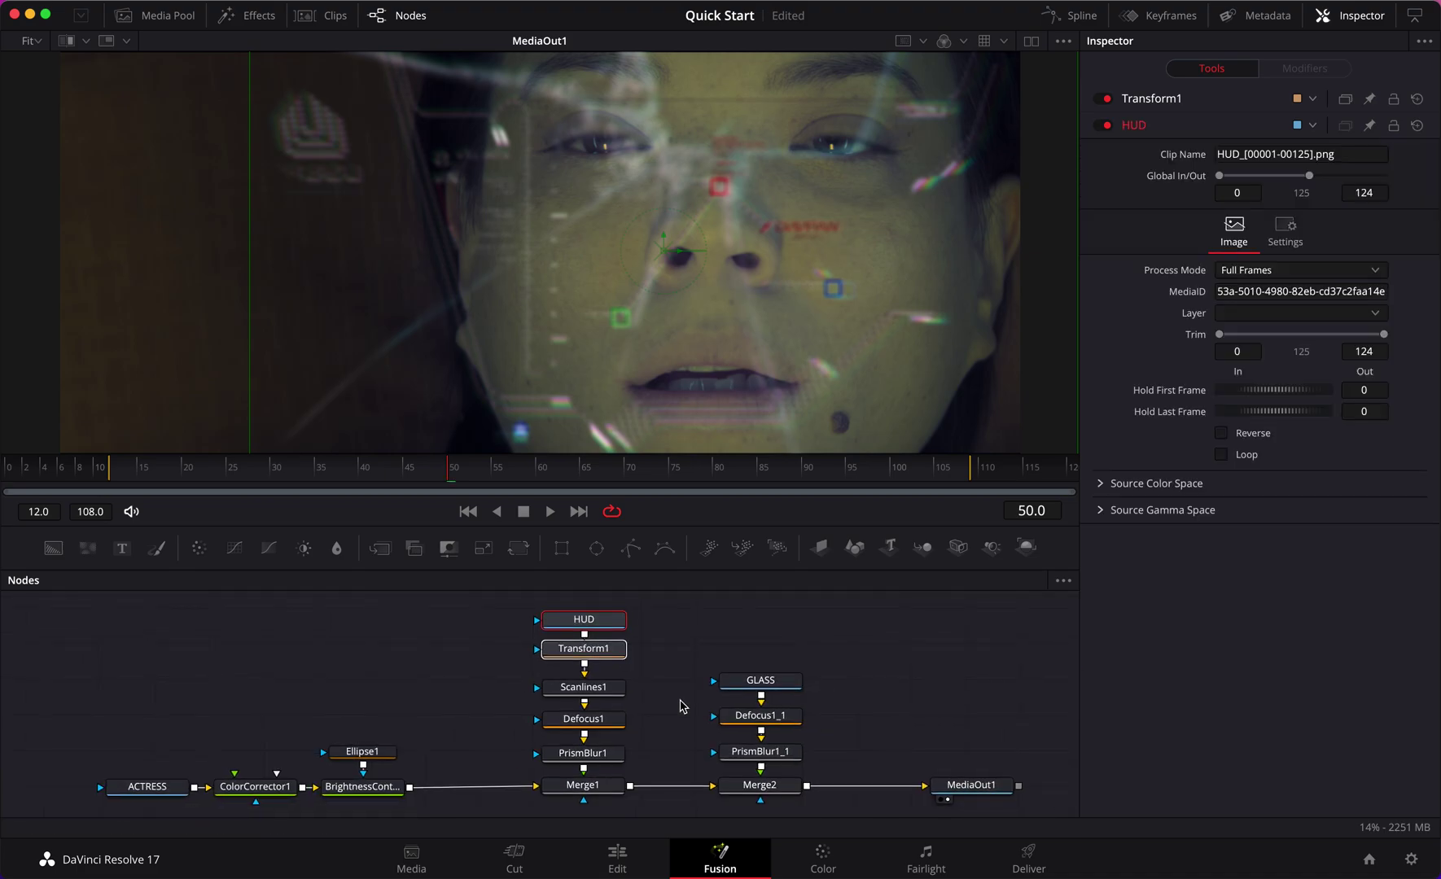
pyautogui.scroll(2, 659, 702)
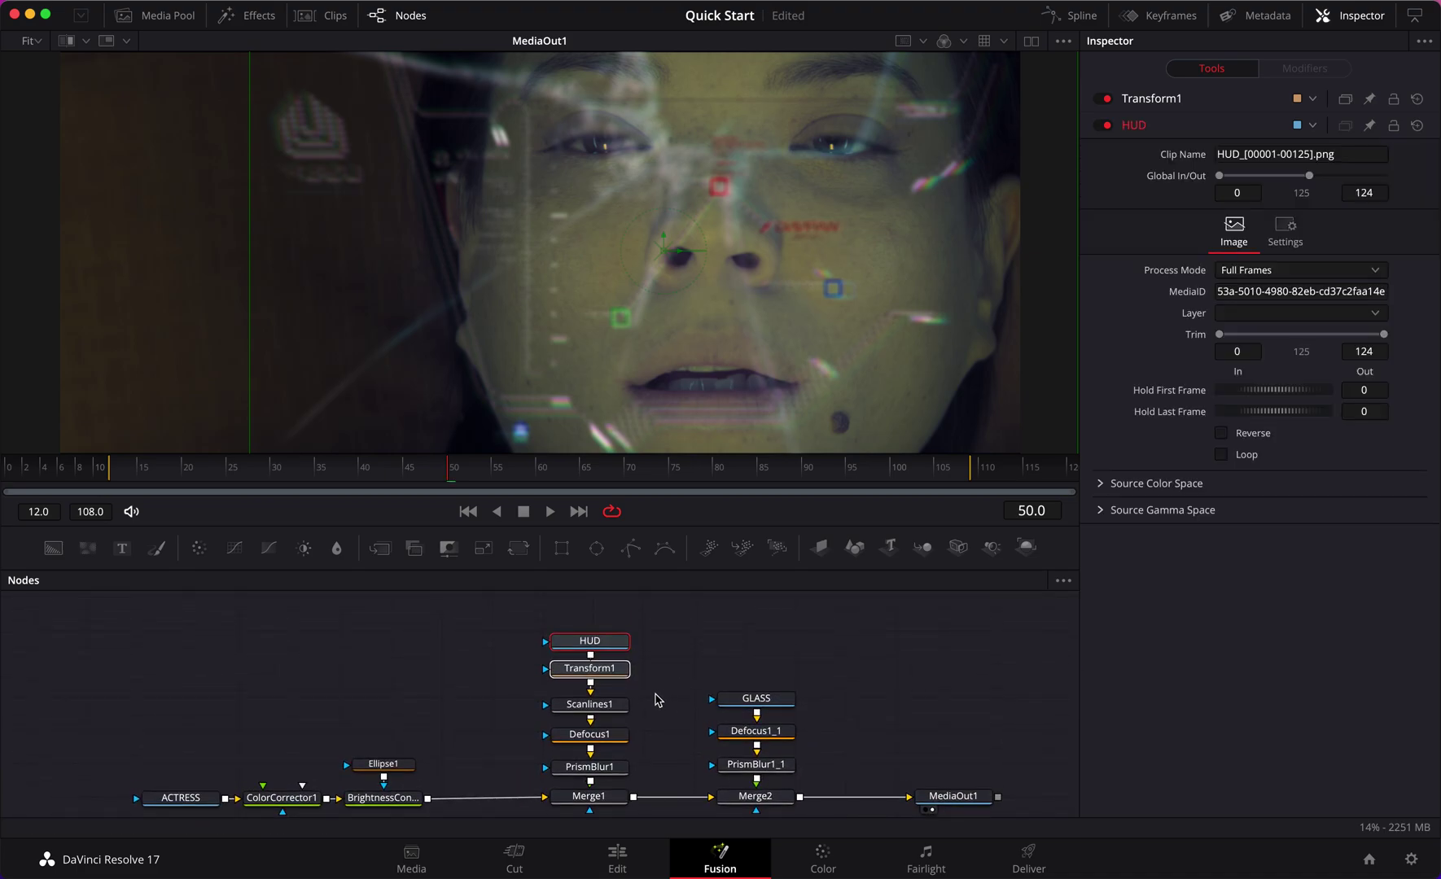
pyautogui.click(640, 673)
pyautogui.moveTo(658, 710); pyautogui.dragTo(598, 617)
pyautogui.click(673, 647)
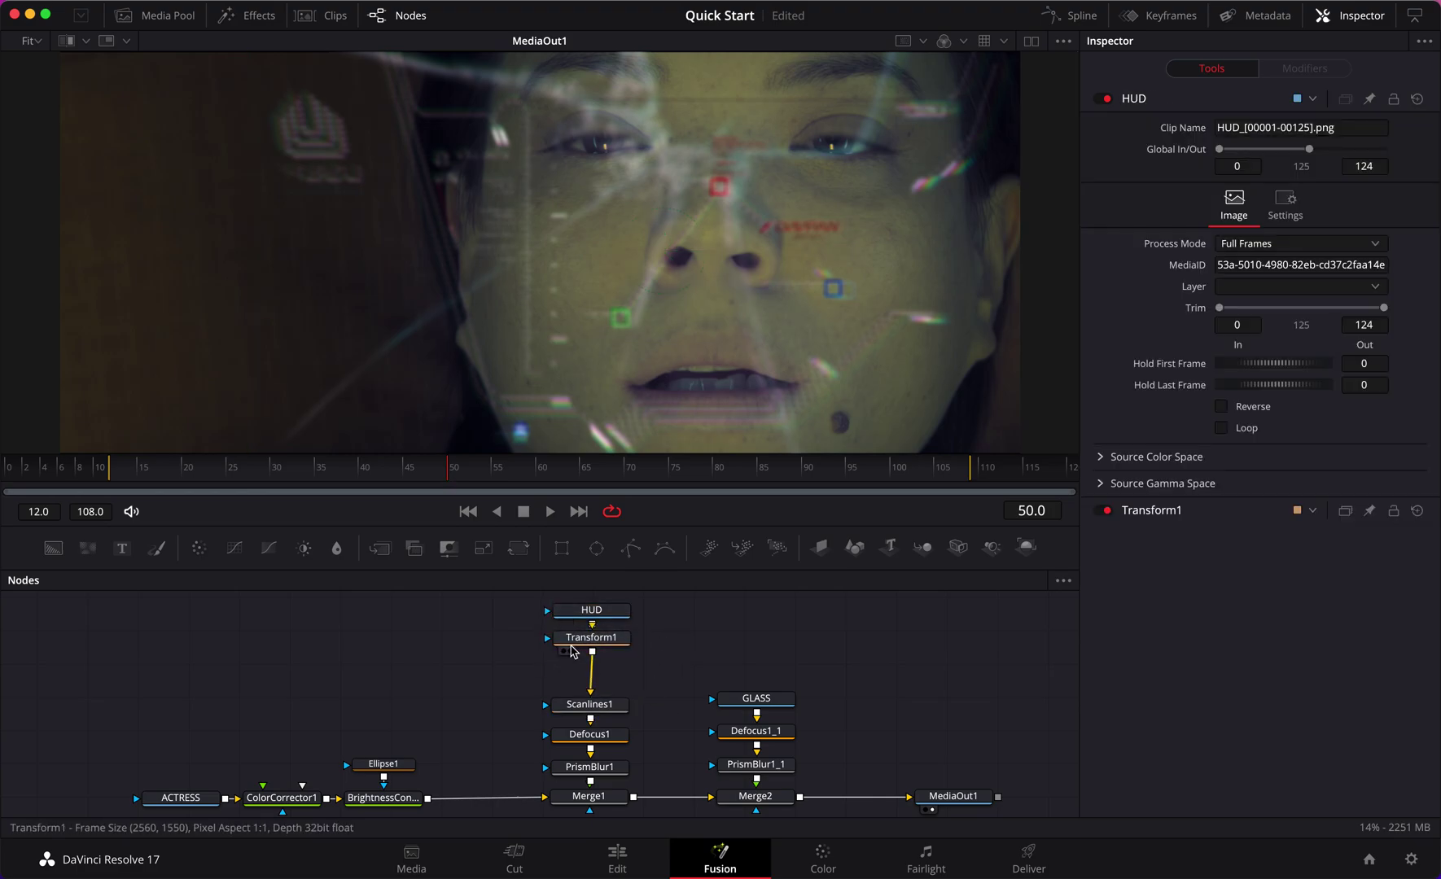
# Add a Text node beside the HUD column and enter the text WARNING
pyautogui.moveTo(122, 547); pyautogui.dragTo(488, 666)
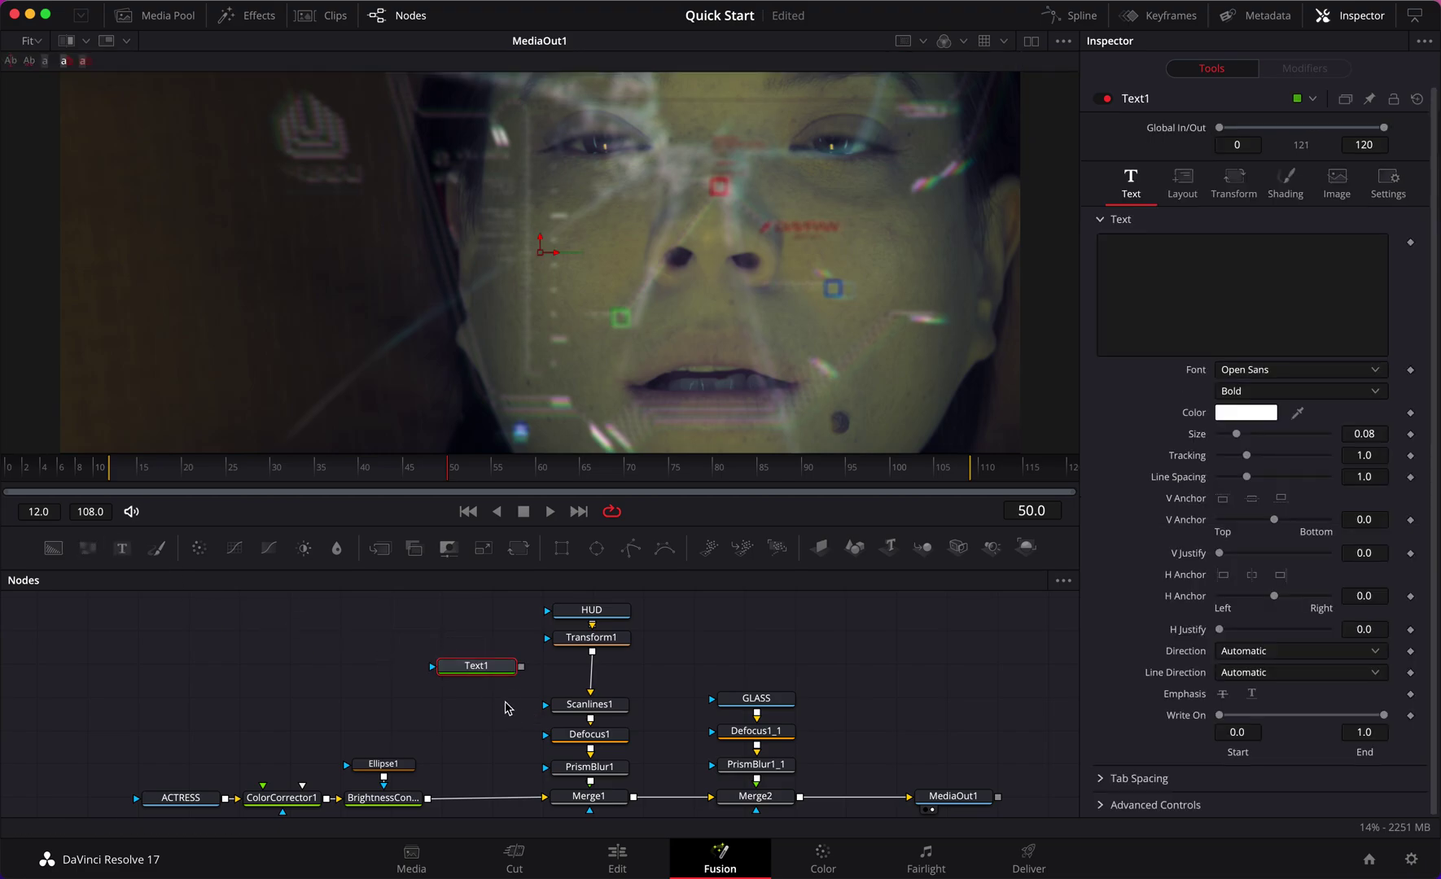
pyautogui.click(1261, 263)
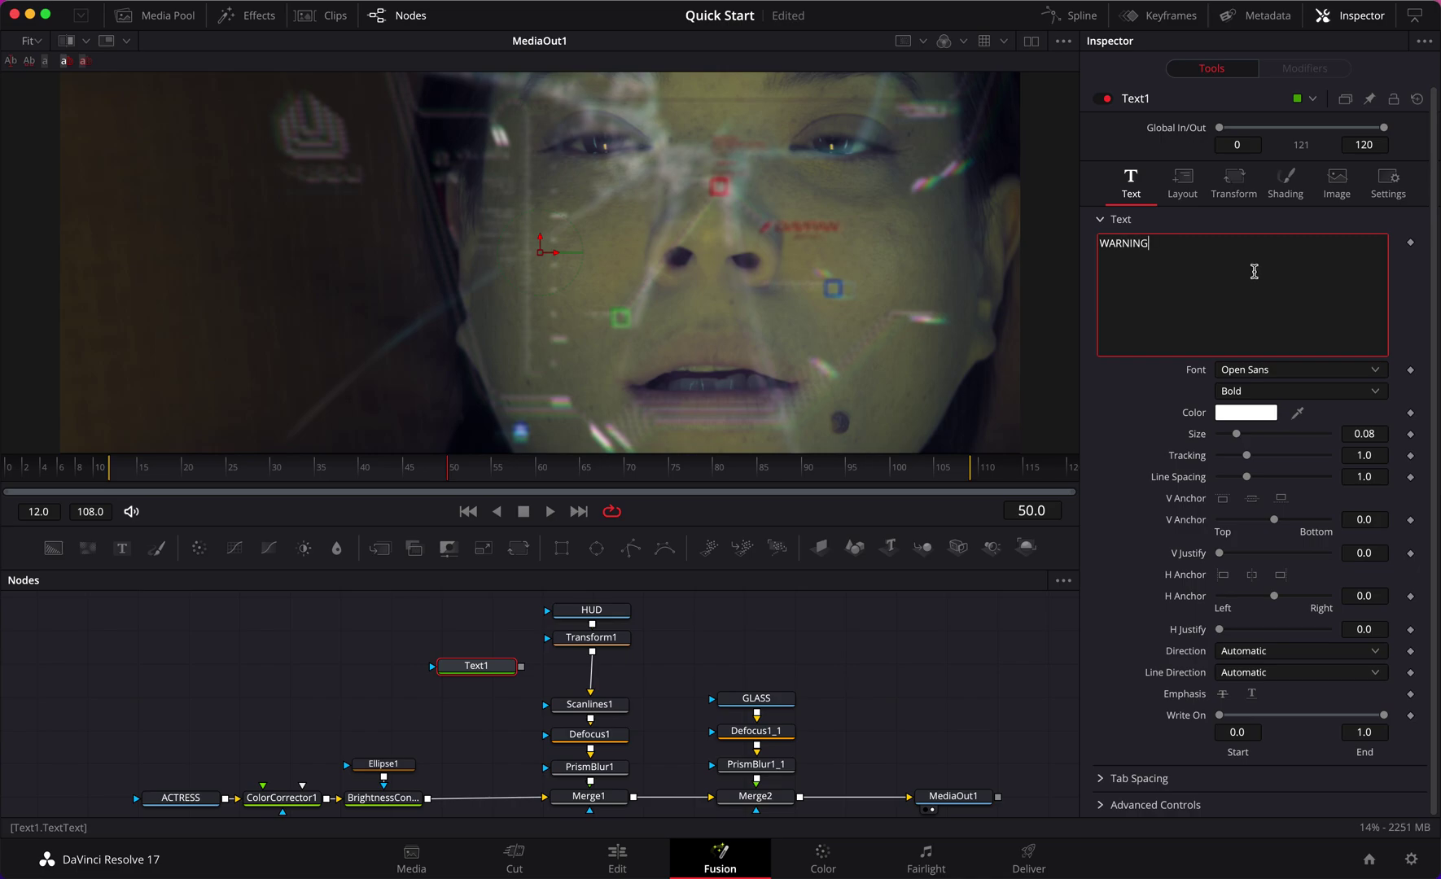
pyautogui.click(942, 644)
# Merge Text1 into the HUD column between Transform1 and Scanlines1, and select Text1
pyautogui.moveTo(492, 667); pyautogui.dragTo(620, 686)
pyautogui.moveTo(450, 675); pyautogui.dragTo(507, 676)
pyautogui.click(506, 676)
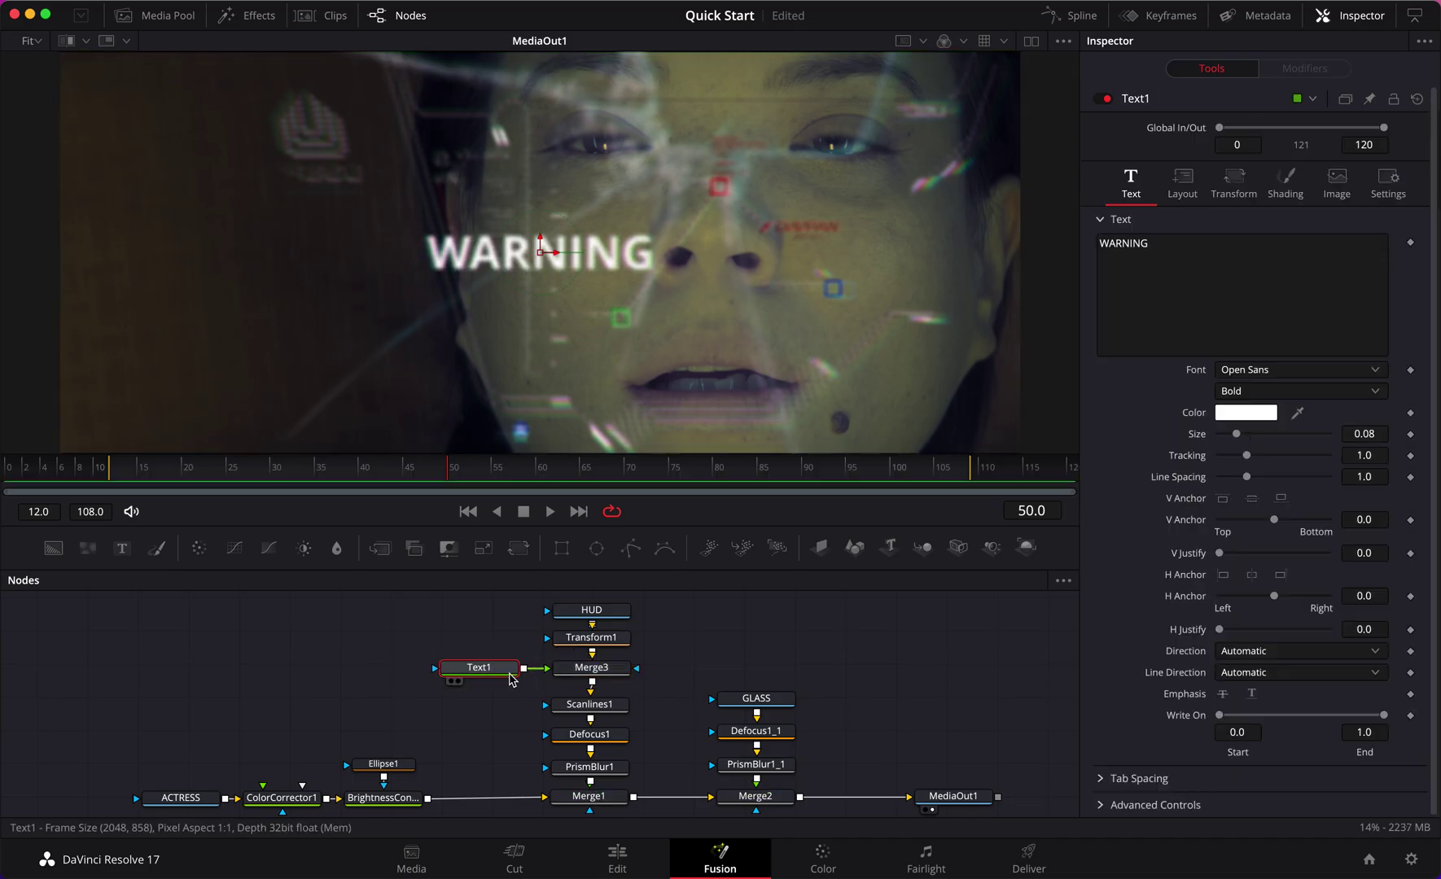
# Set the WARNING text size to 0.11 and move it over the bridge of the actress's nose
pyautogui.click(1365, 433)
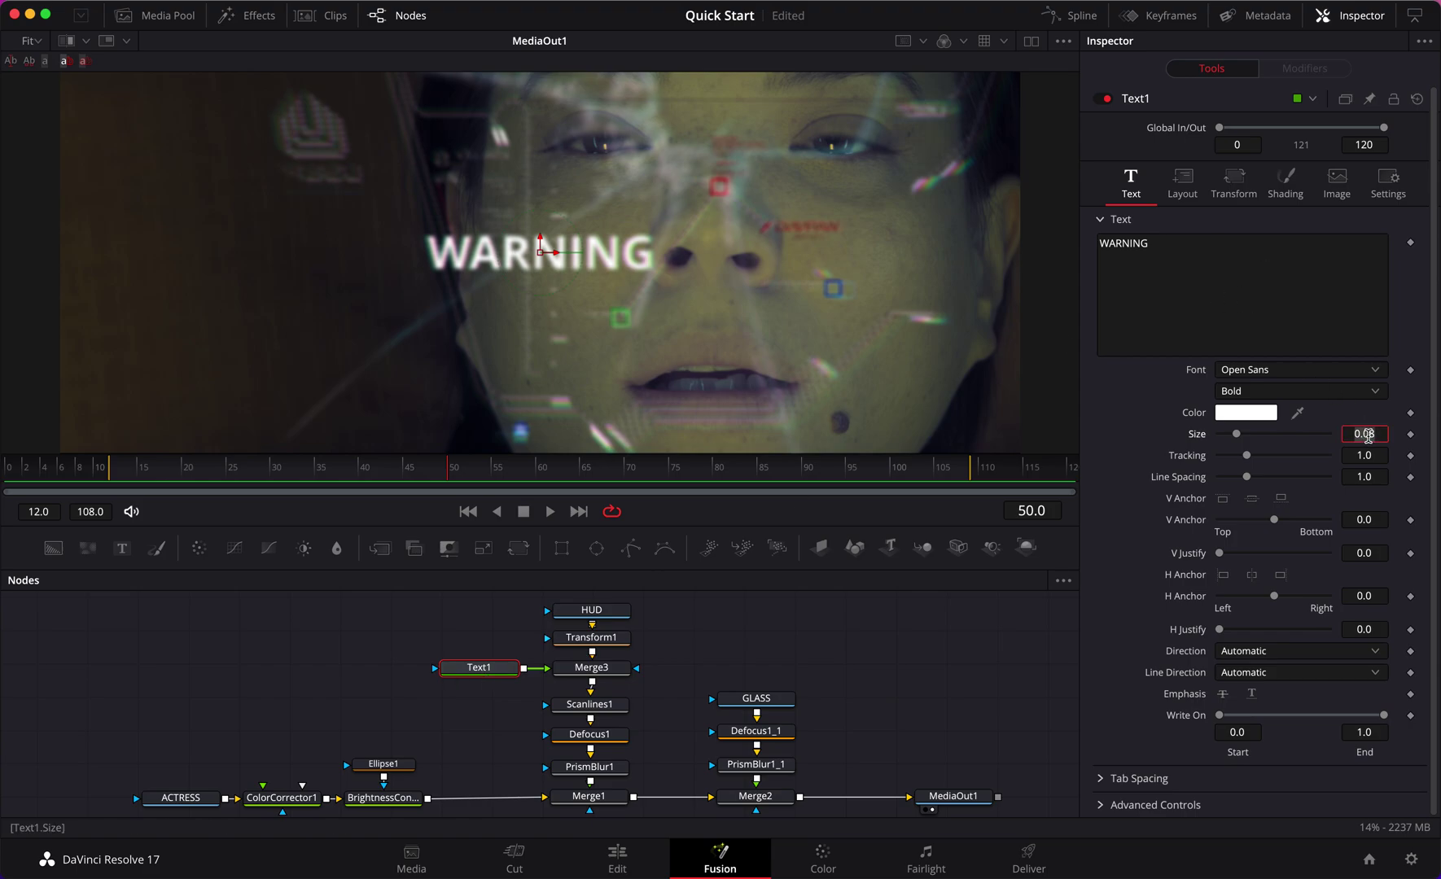
pyautogui.write('.11')
pyautogui.press('Tab')
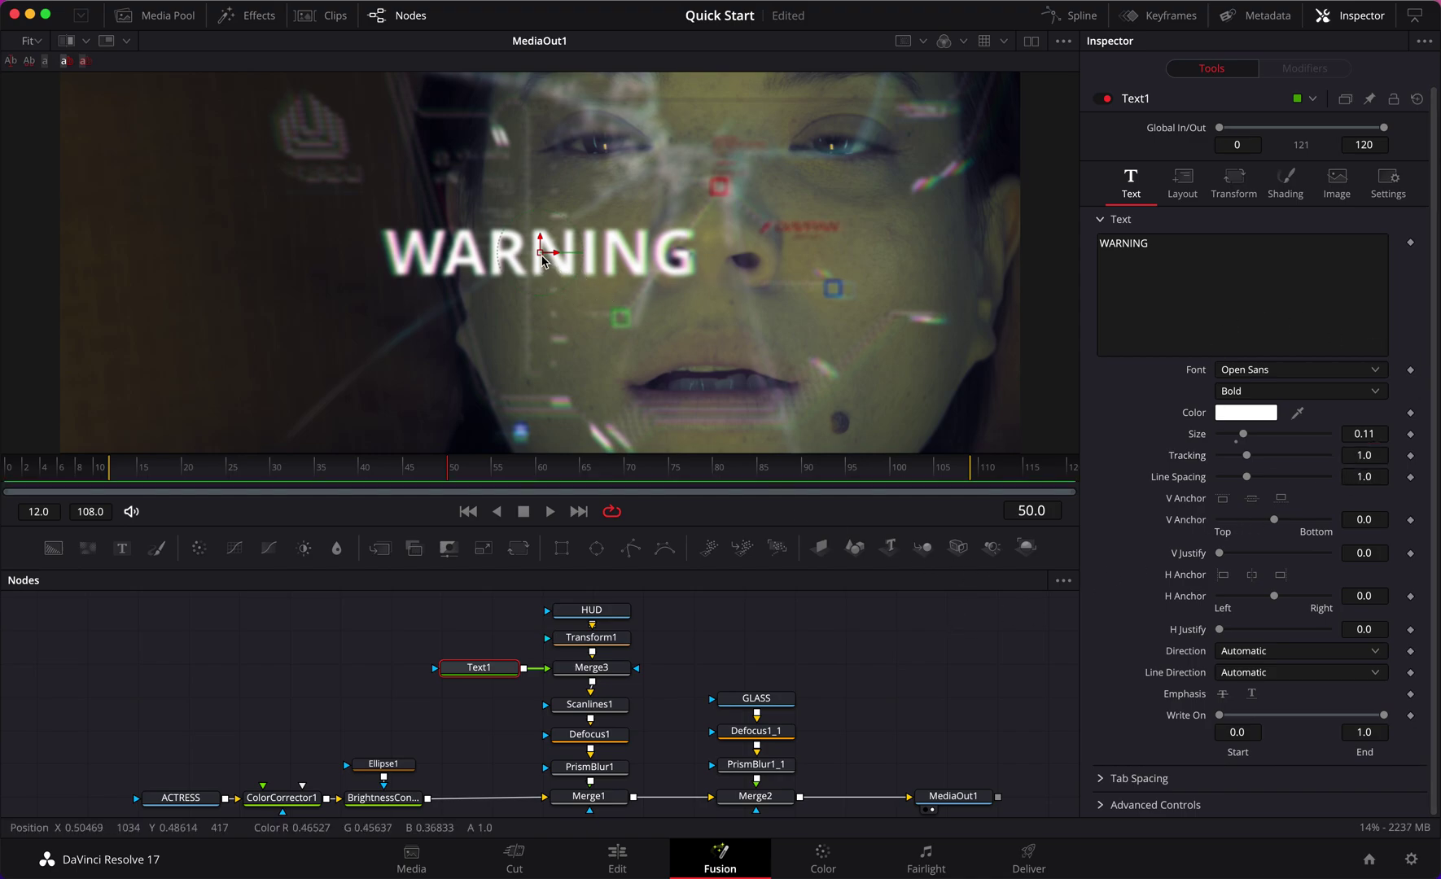
pyautogui.moveTo(720, 239)
pyautogui.mouseDown()
pyautogui.moveTo(757, 216)
pyautogui.moveTo(714, 216)
pyautogui.mouseUp()
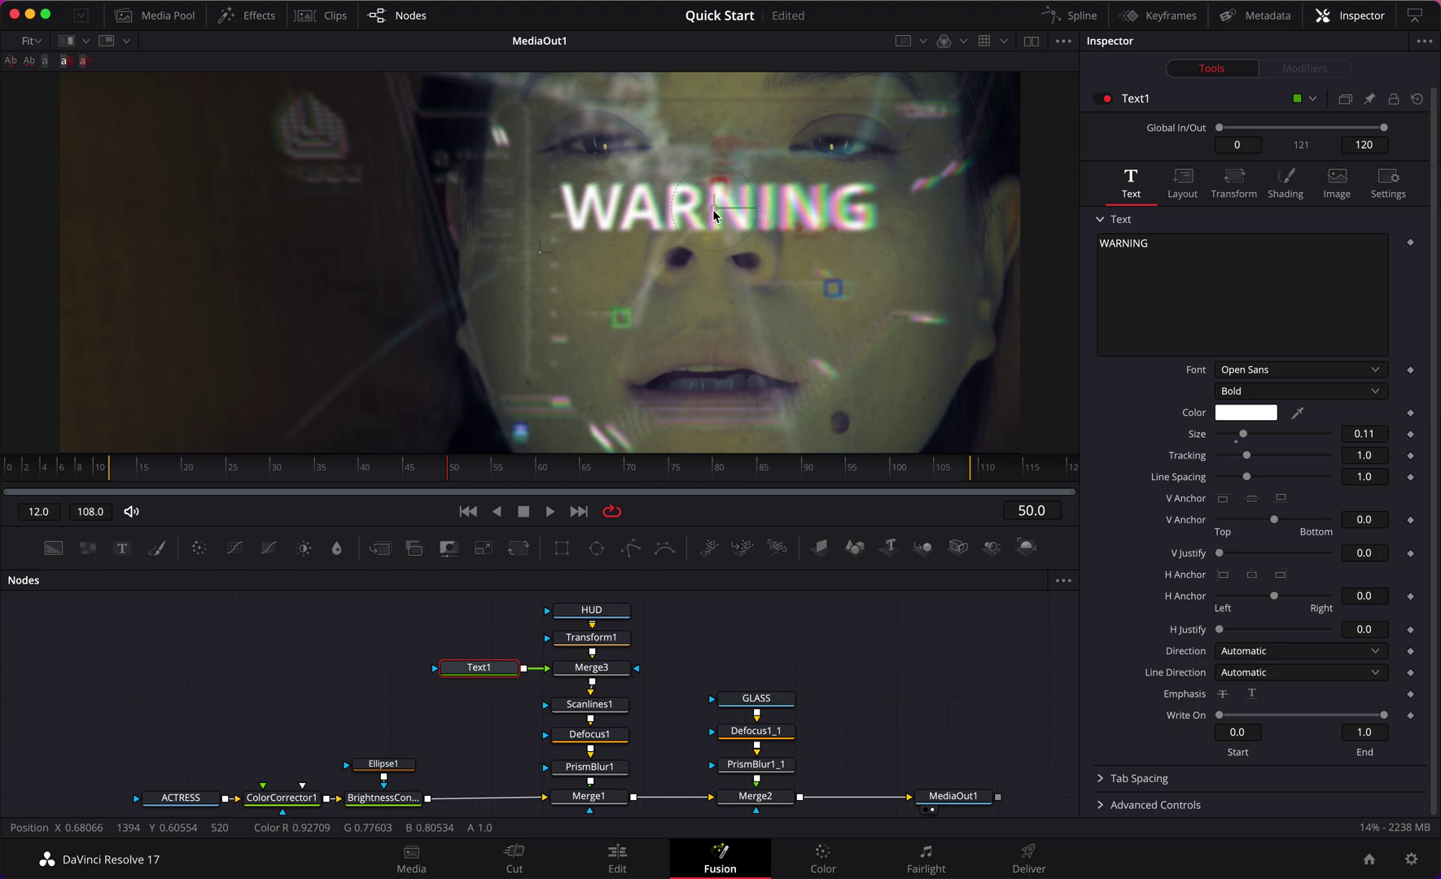
pyautogui.click(906, 627)
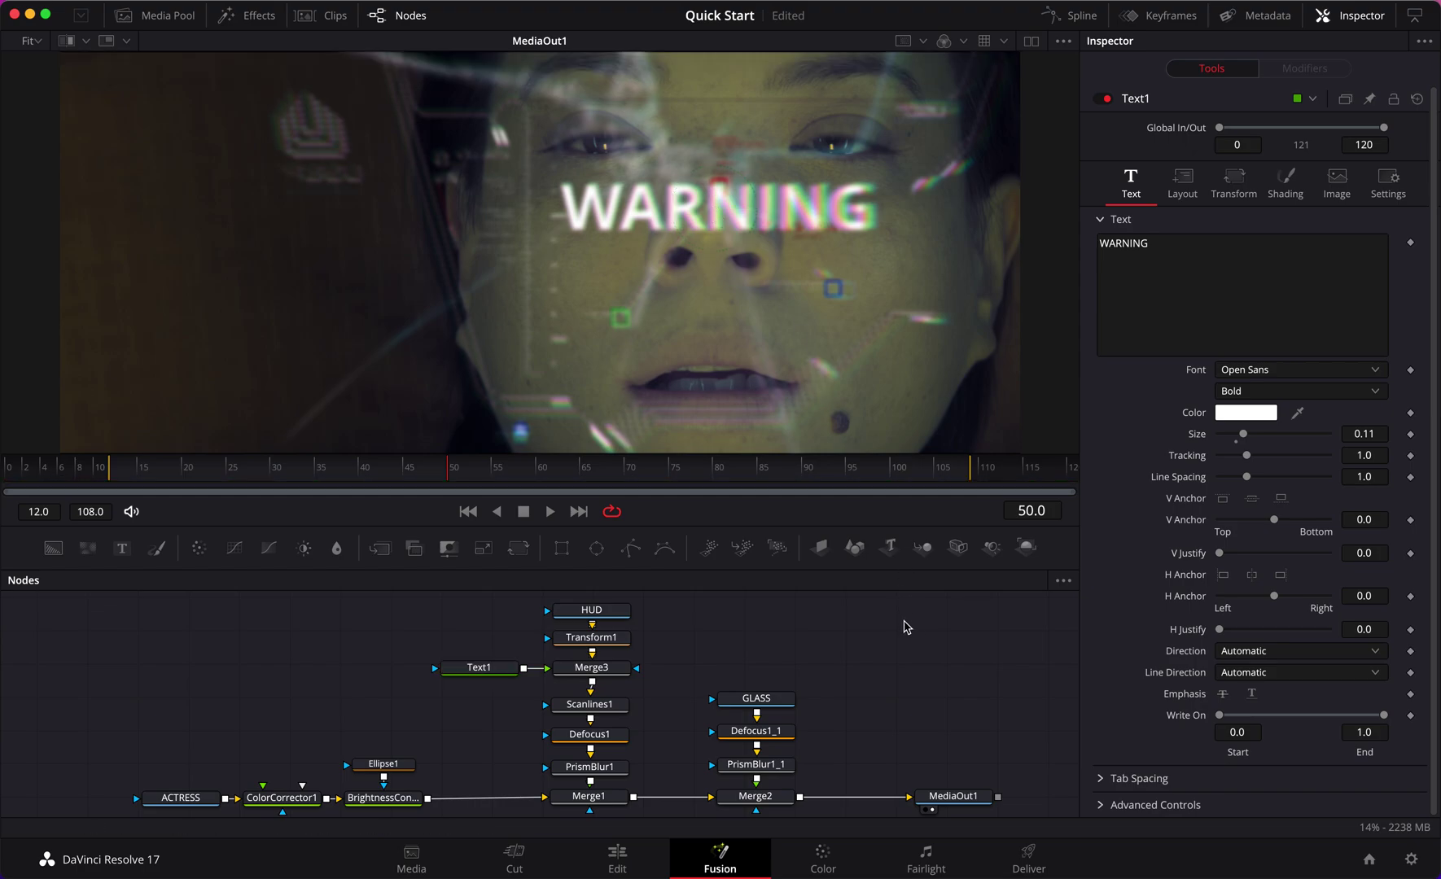
# Change the WARNING text's Open Sans font style to Regular
pyautogui.click(503, 666)
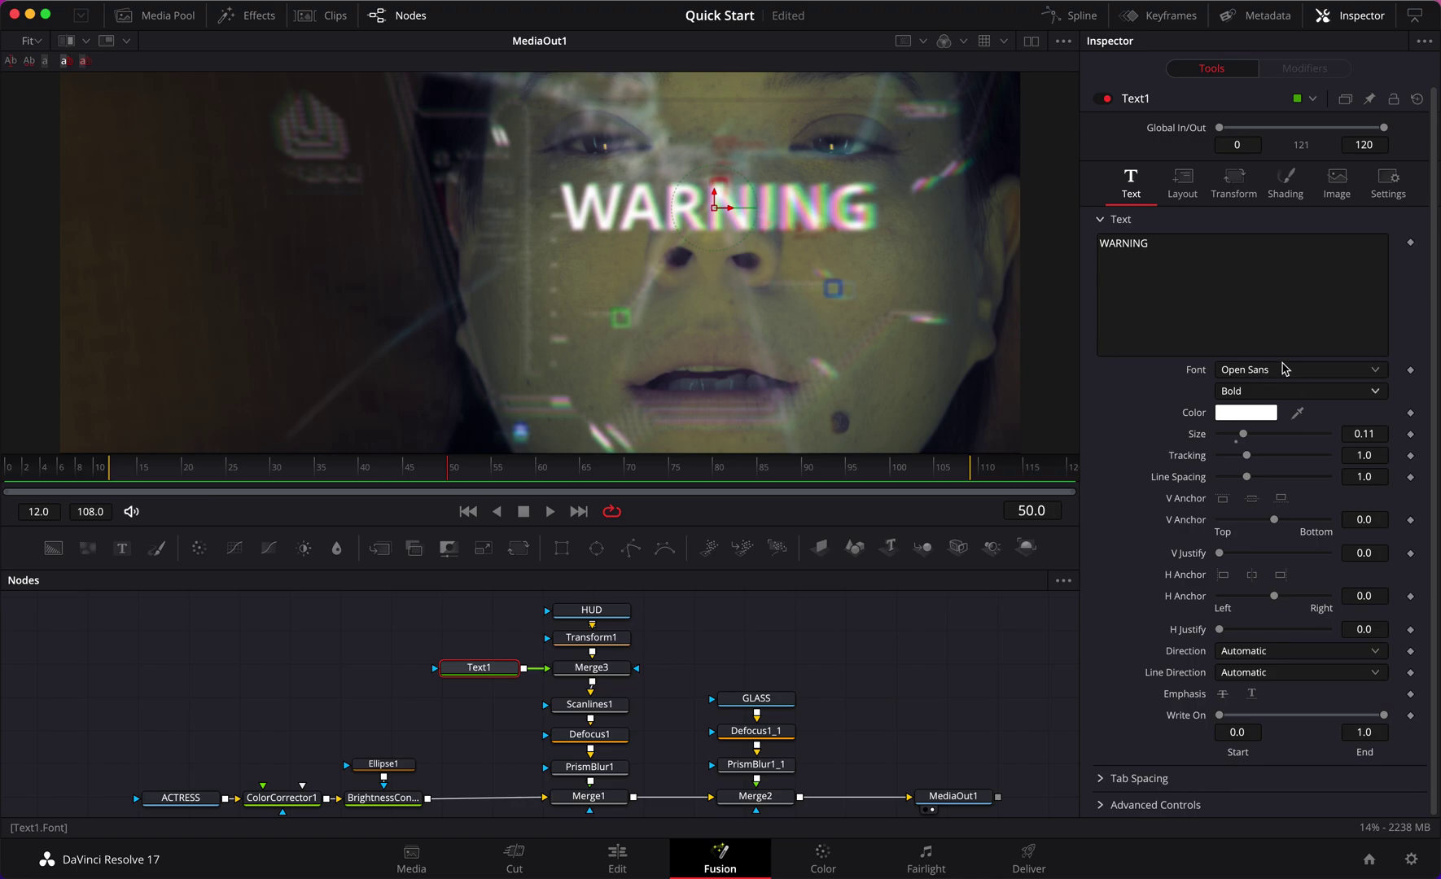
pyautogui.click(1297, 395)
pyautogui.click(1274, 429)
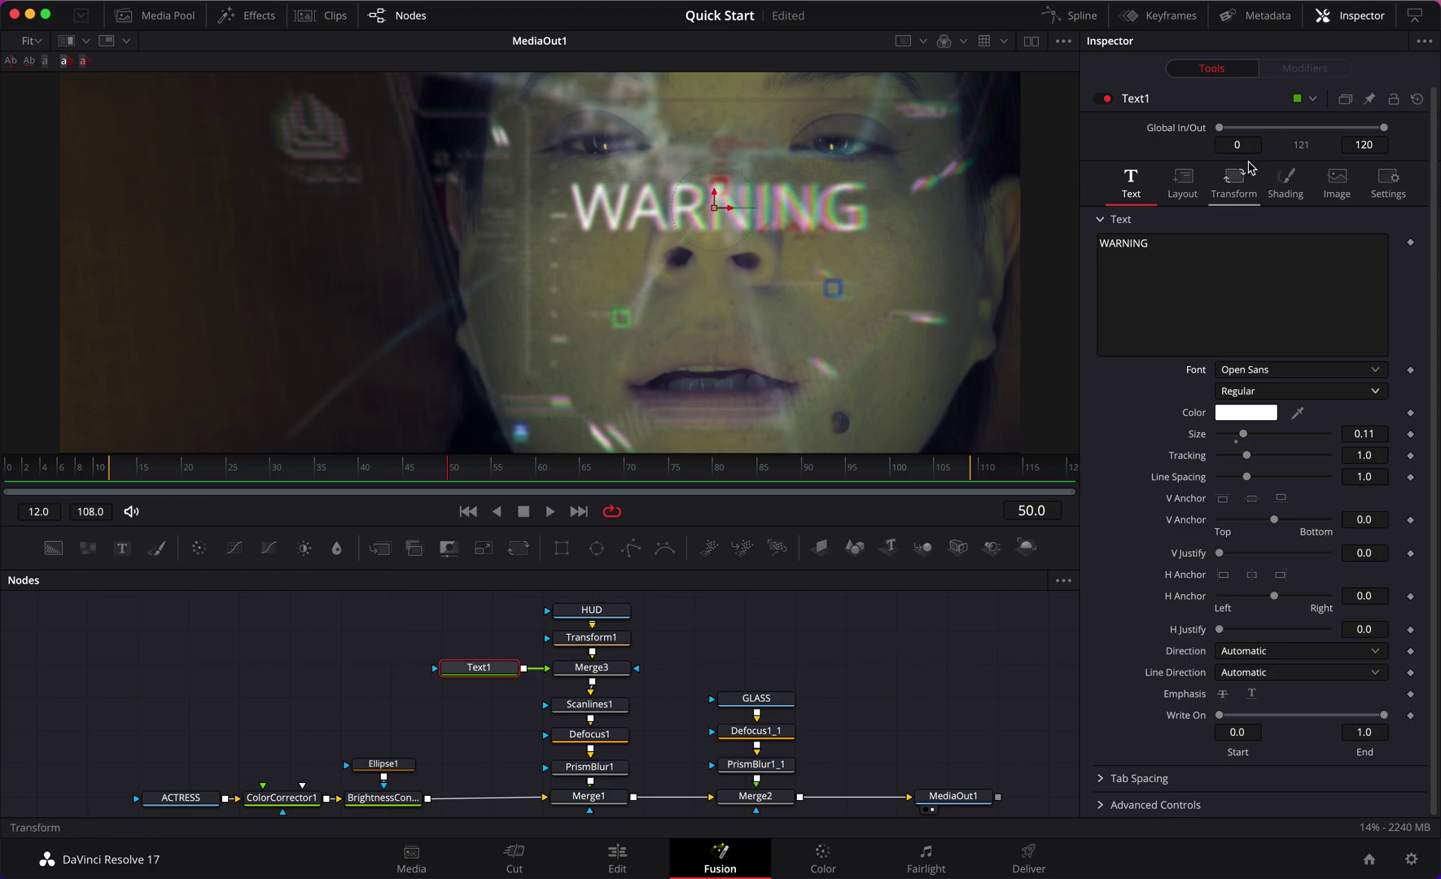
# Color the text's solid fill red with hue 0.0, saturation 1.0 and value 0.906
pyautogui.click(1284, 182)
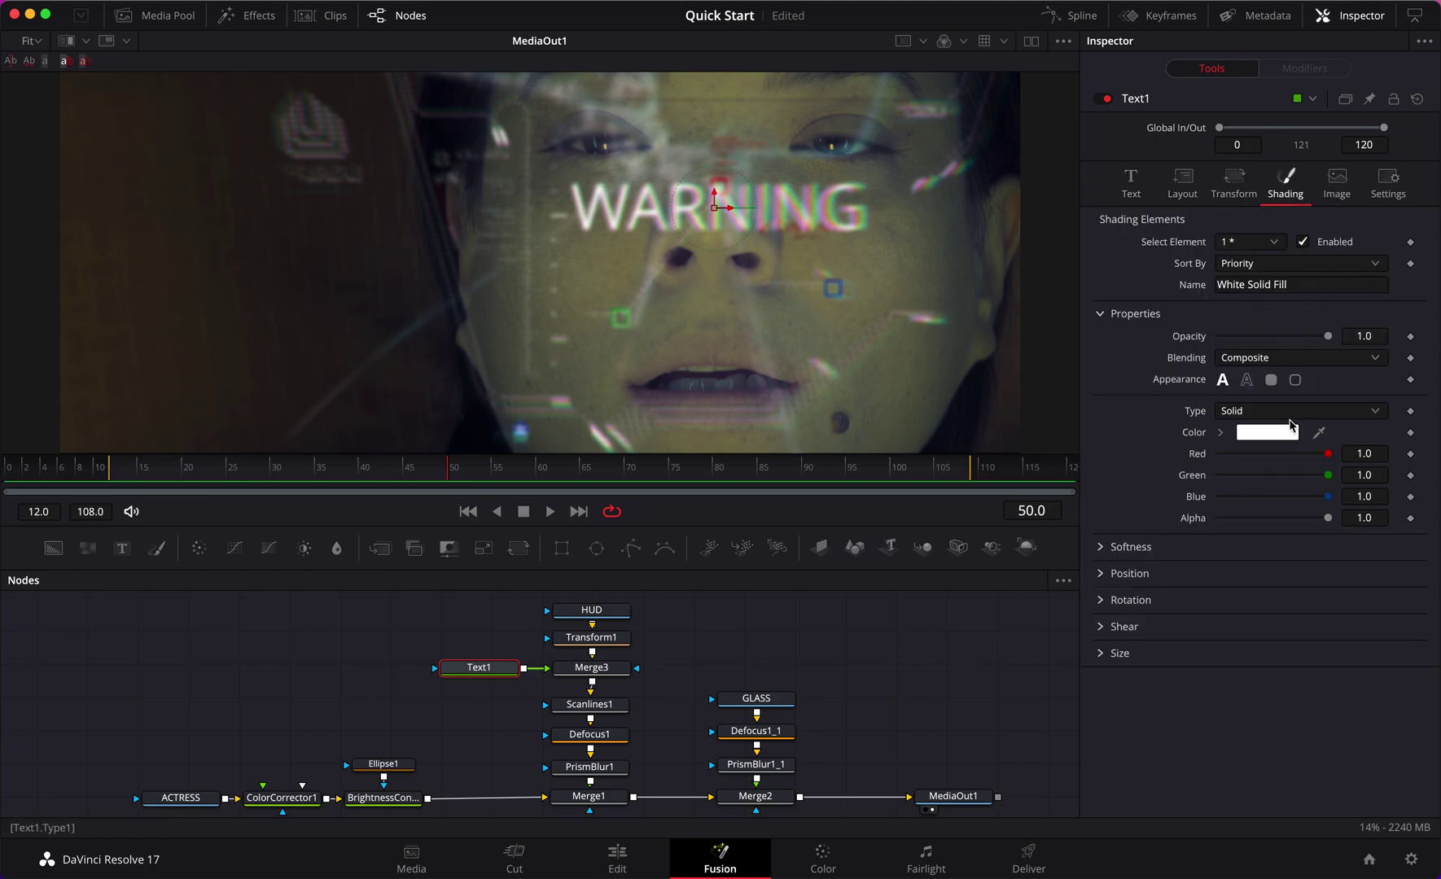
pyautogui.click(1221, 434)
pyautogui.moveTo(1347, 476); pyautogui.dragTo(1367, 450)
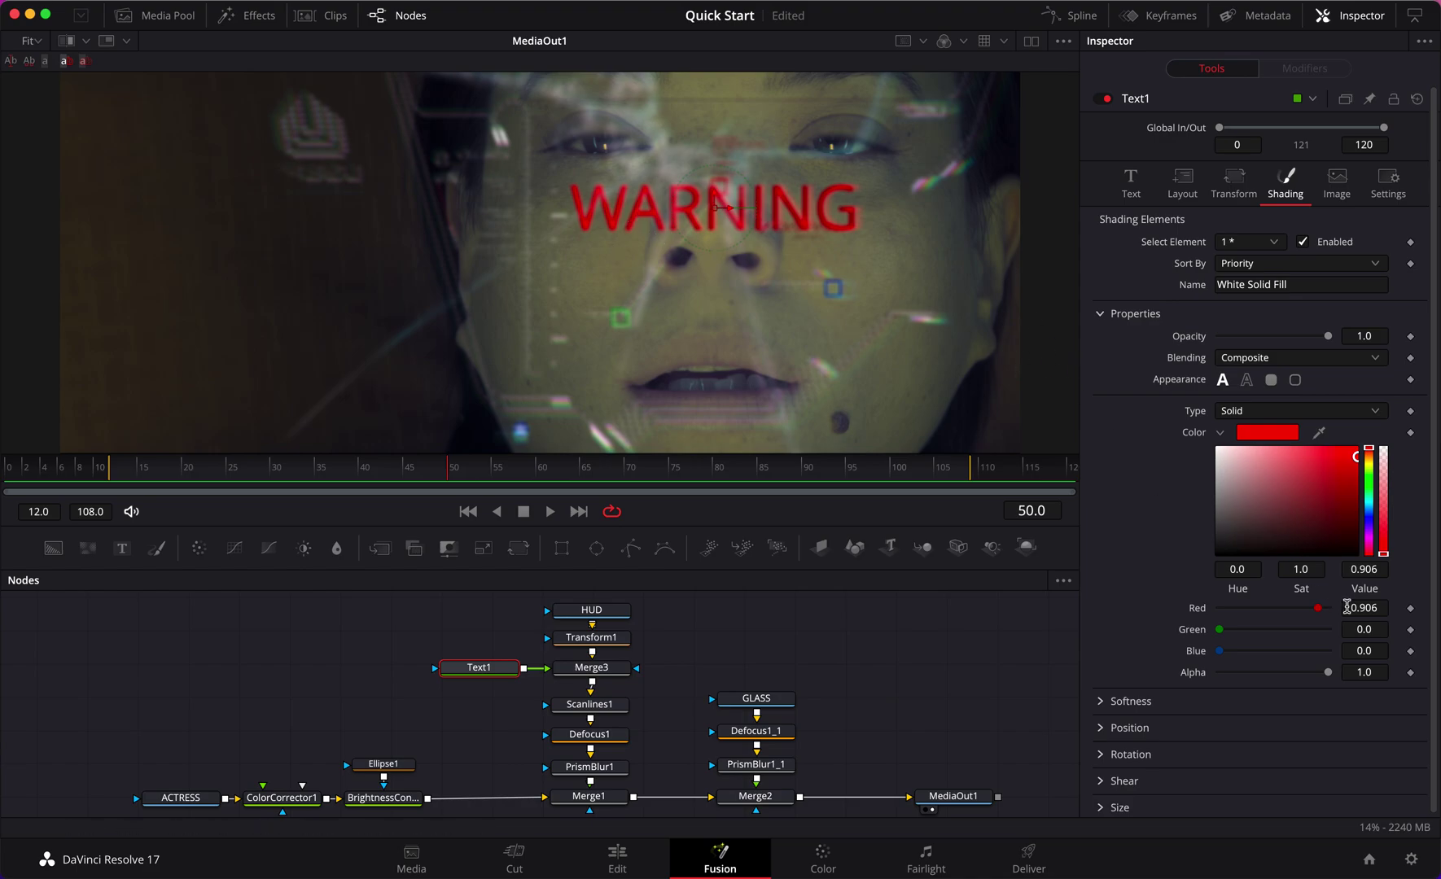
# Enable shading element 2 on the text and color its outline orange with hue 0.072, saturation 0.777 and value 1.0
pyautogui.click(1274, 243)
pyautogui.click(1267, 283)
pyautogui.click(1303, 243)
pyautogui.click(1302, 243)
pyautogui.click(1303, 243)
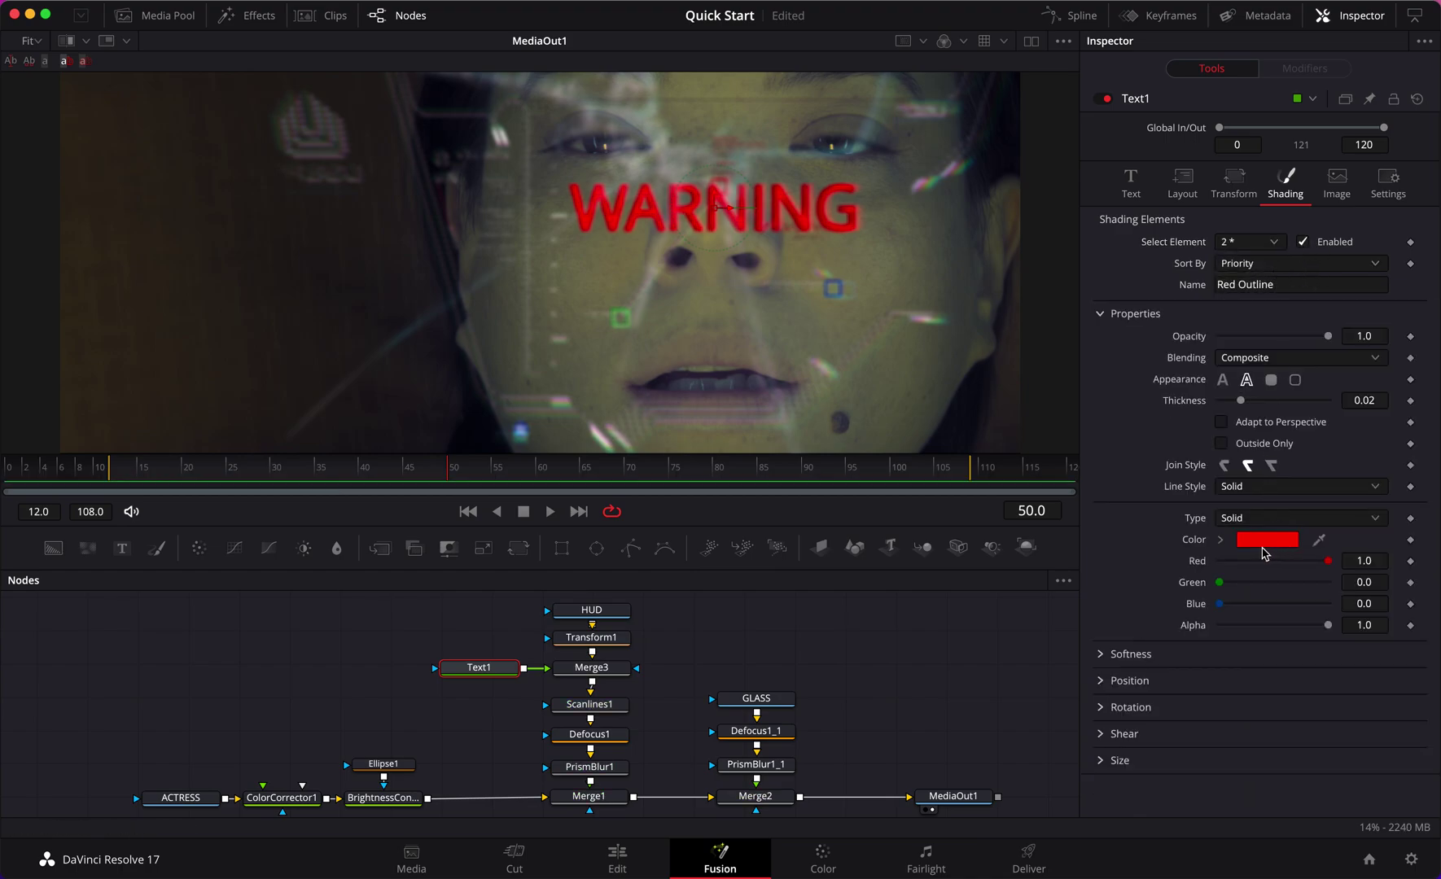
pyautogui.click(1221, 540)
pyautogui.moveTo(1370, 561)
pyautogui.mouseDown()
pyautogui.moveTo(1344, 570)
pyautogui.moveTo(1325, 555)
pyautogui.mouseUp()
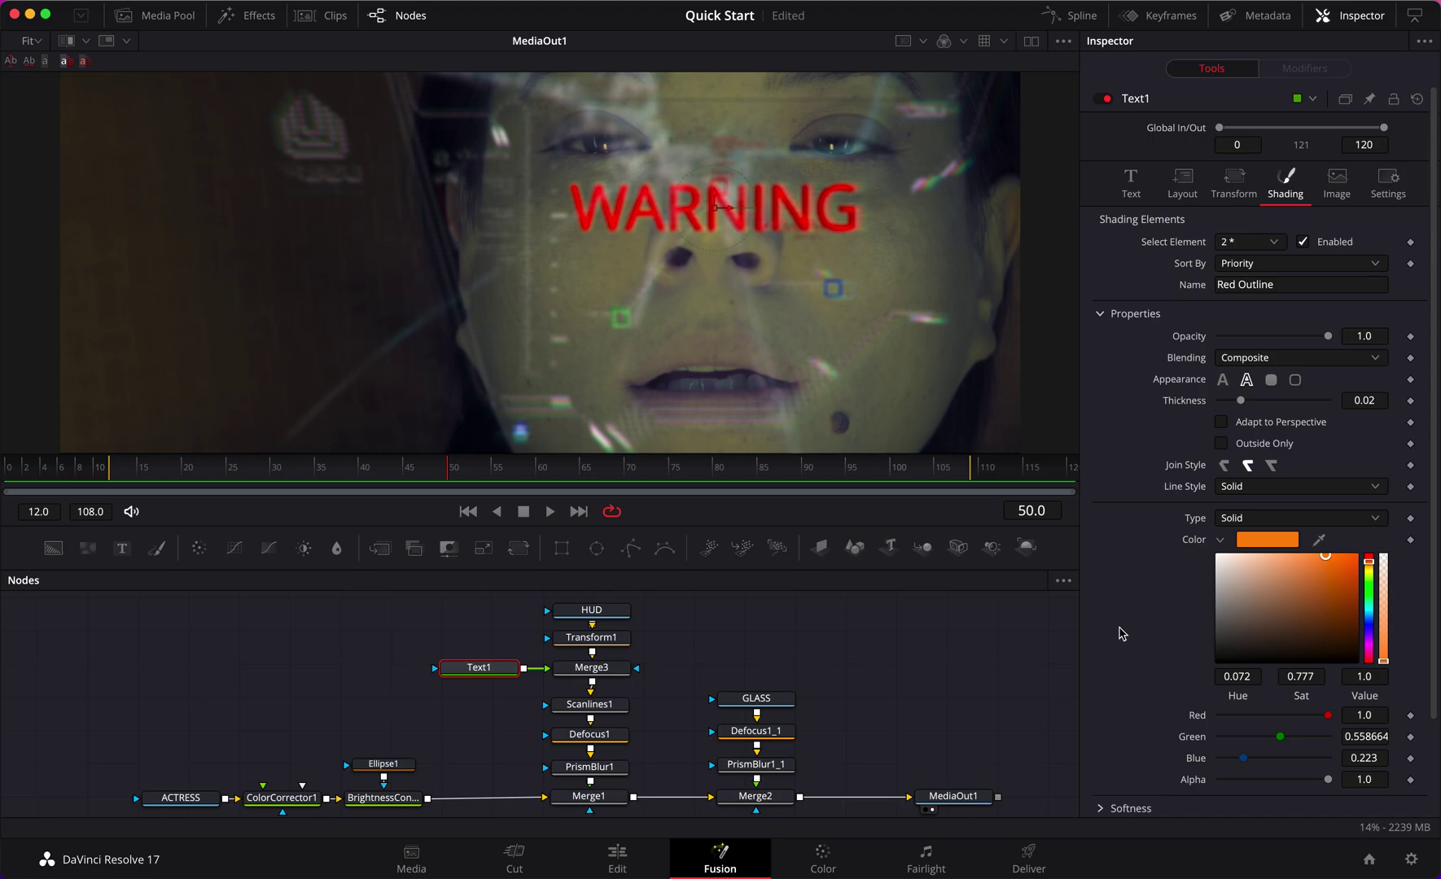
# Set the outline's X and Y softness to 5.04
pyautogui.scroll(-3, 1181, 651)
pyautogui.click(1107, 699)
pyautogui.scroll(-3, 1155, 693)
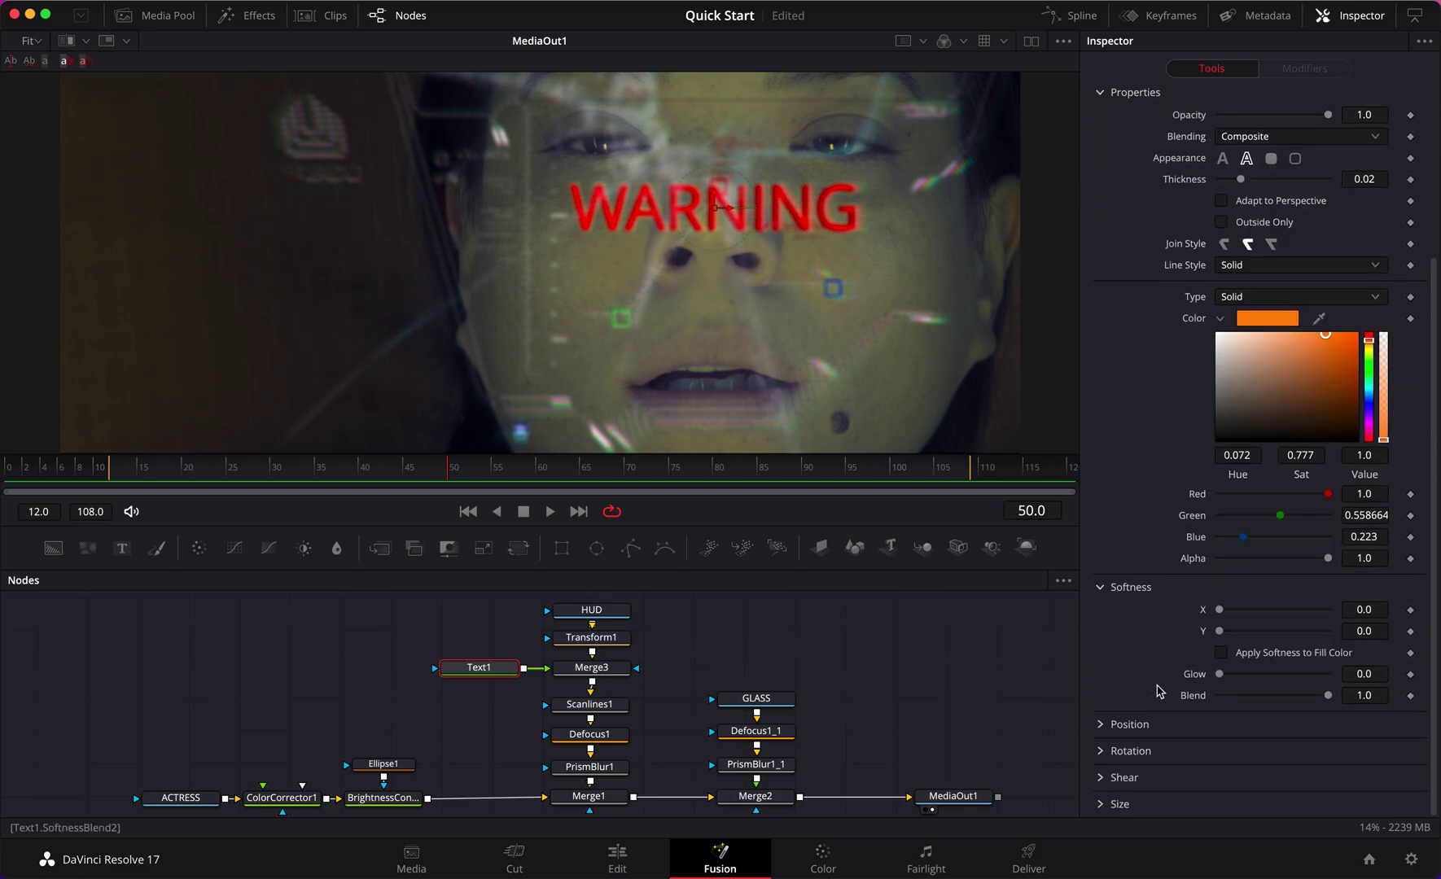
pyautogui.moveTo(1221, 612); pyautogui.dragTo(1244, 638)
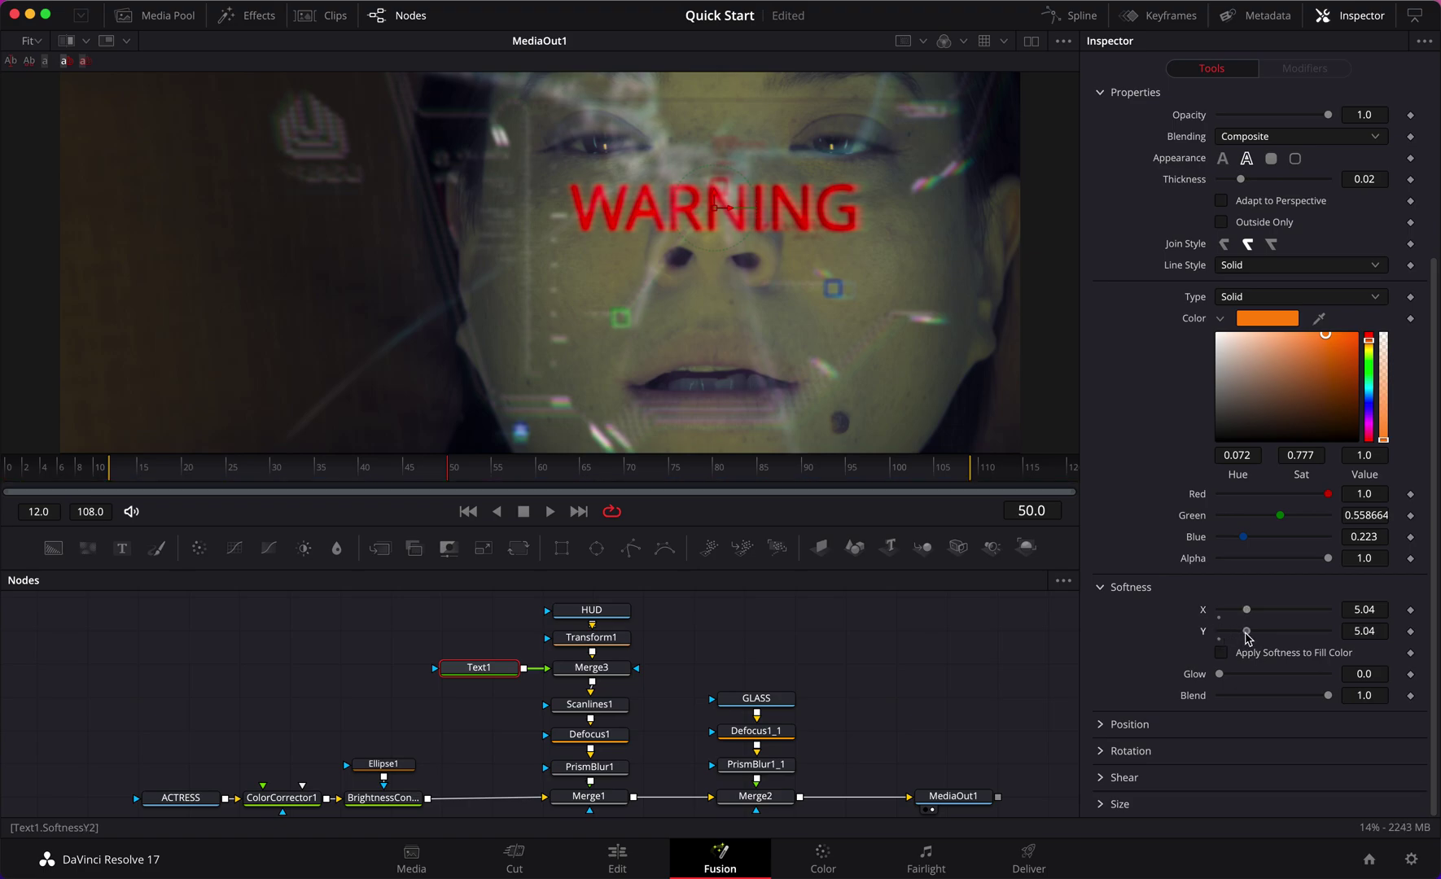
# Set the glow in the orange outline's softness settings to 0.299
pyautogui.moveTo(1219, 675); pyautogui.dragTo(1253, 682)
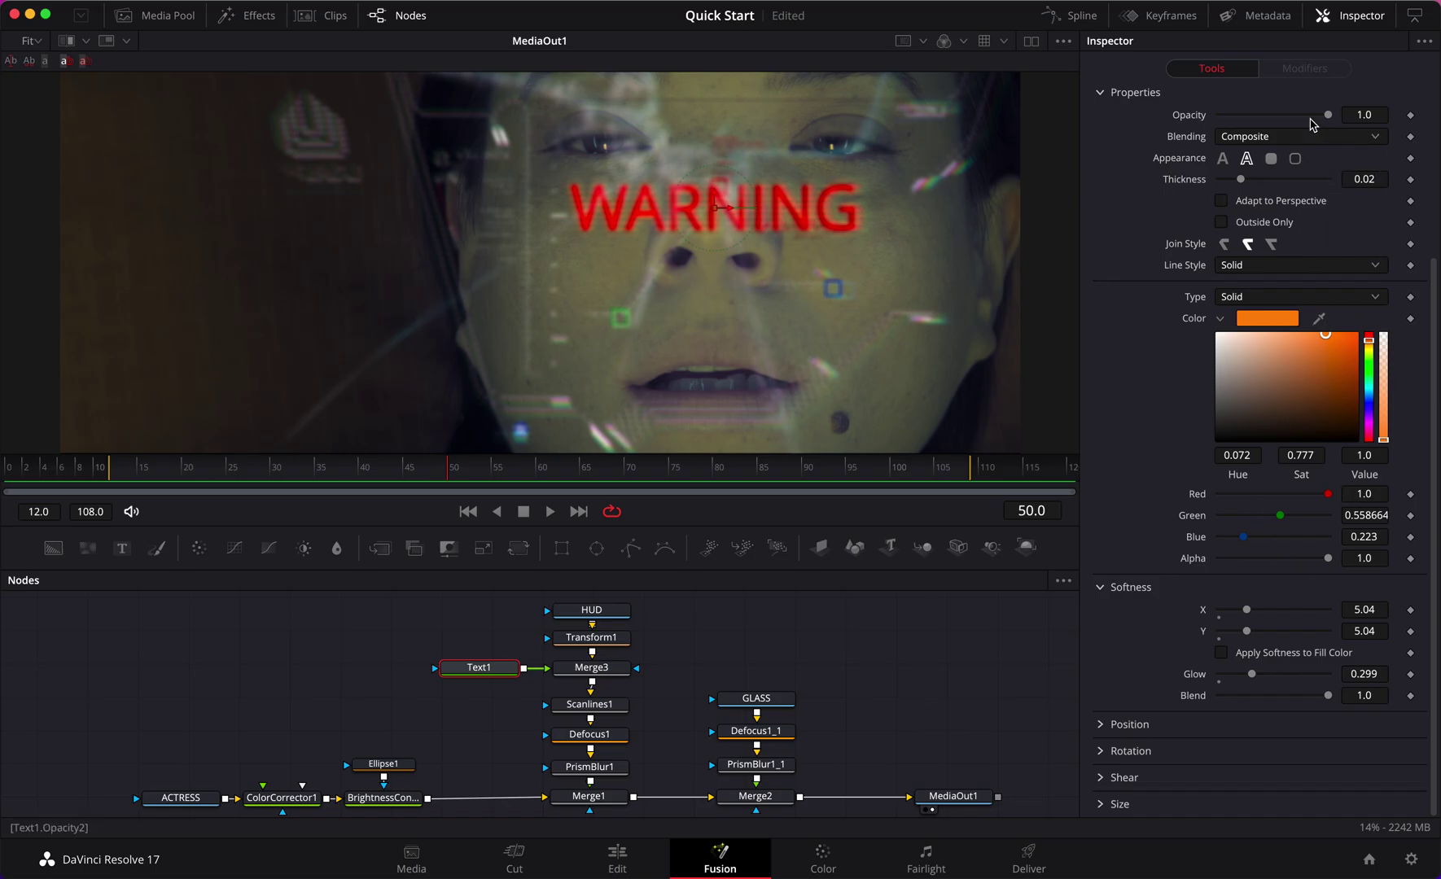
pyautogui.scroll(1, 1323, 253)
pyautogui.scroll(5, 1323, 253)
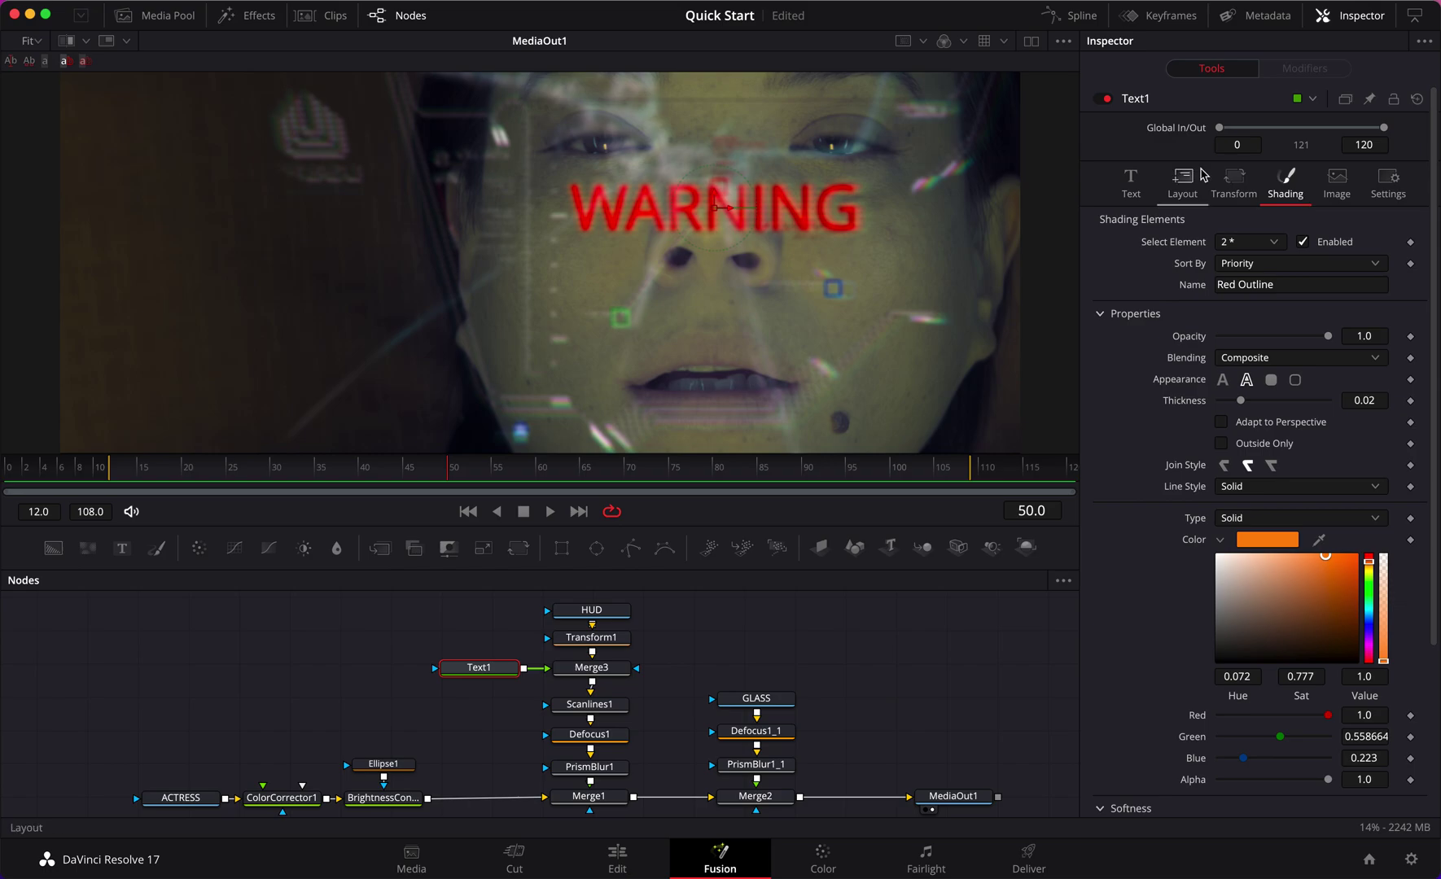
# Mirror the WARNING text by setting its layout Y rotation to 180
pyautogui.click(1139, 186)
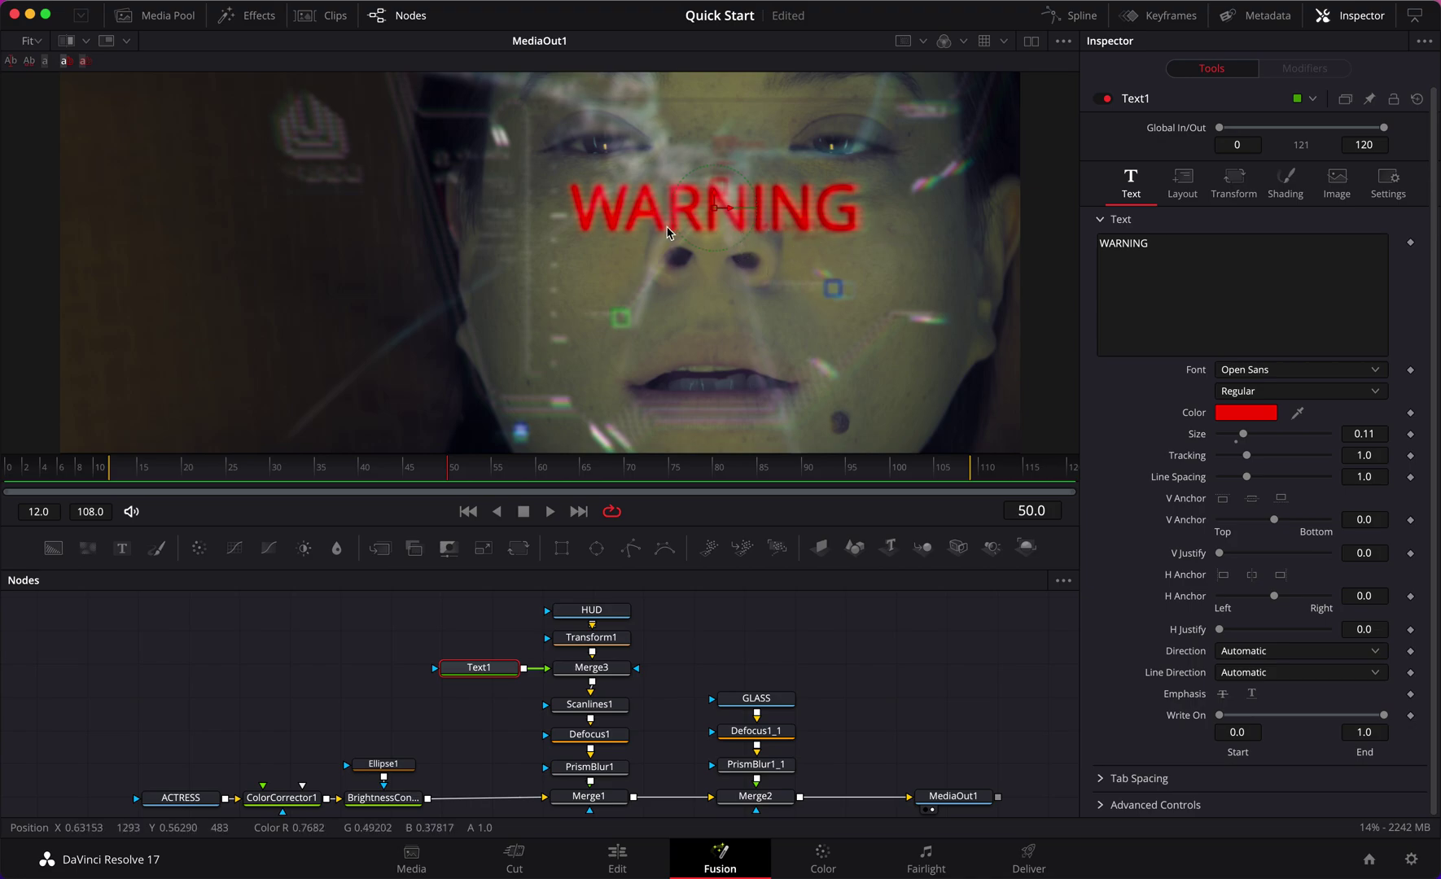
pyautogui.click(1182, 184)
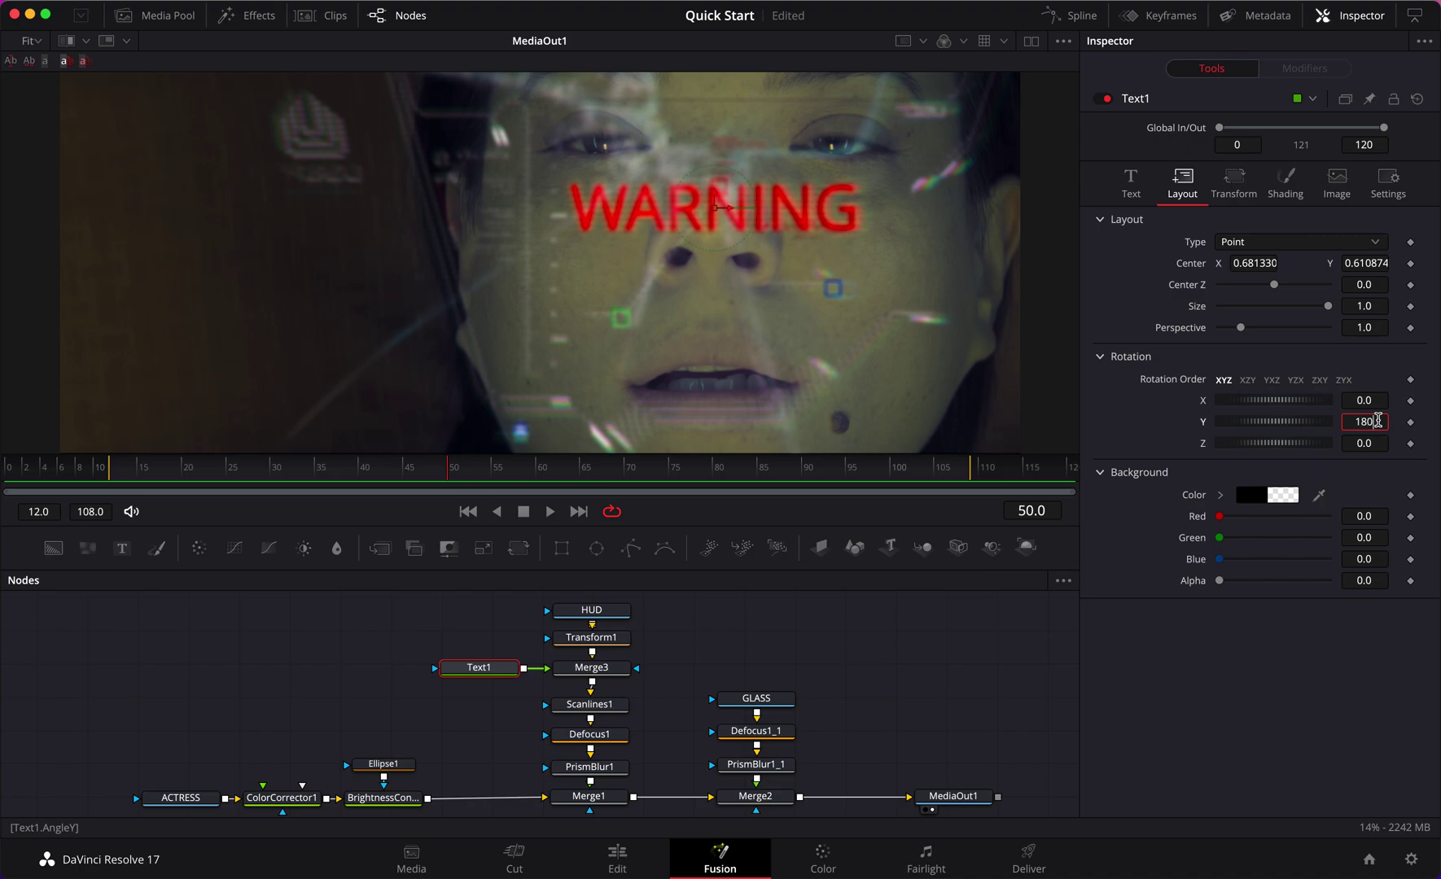
pyautogui.press('Tab')
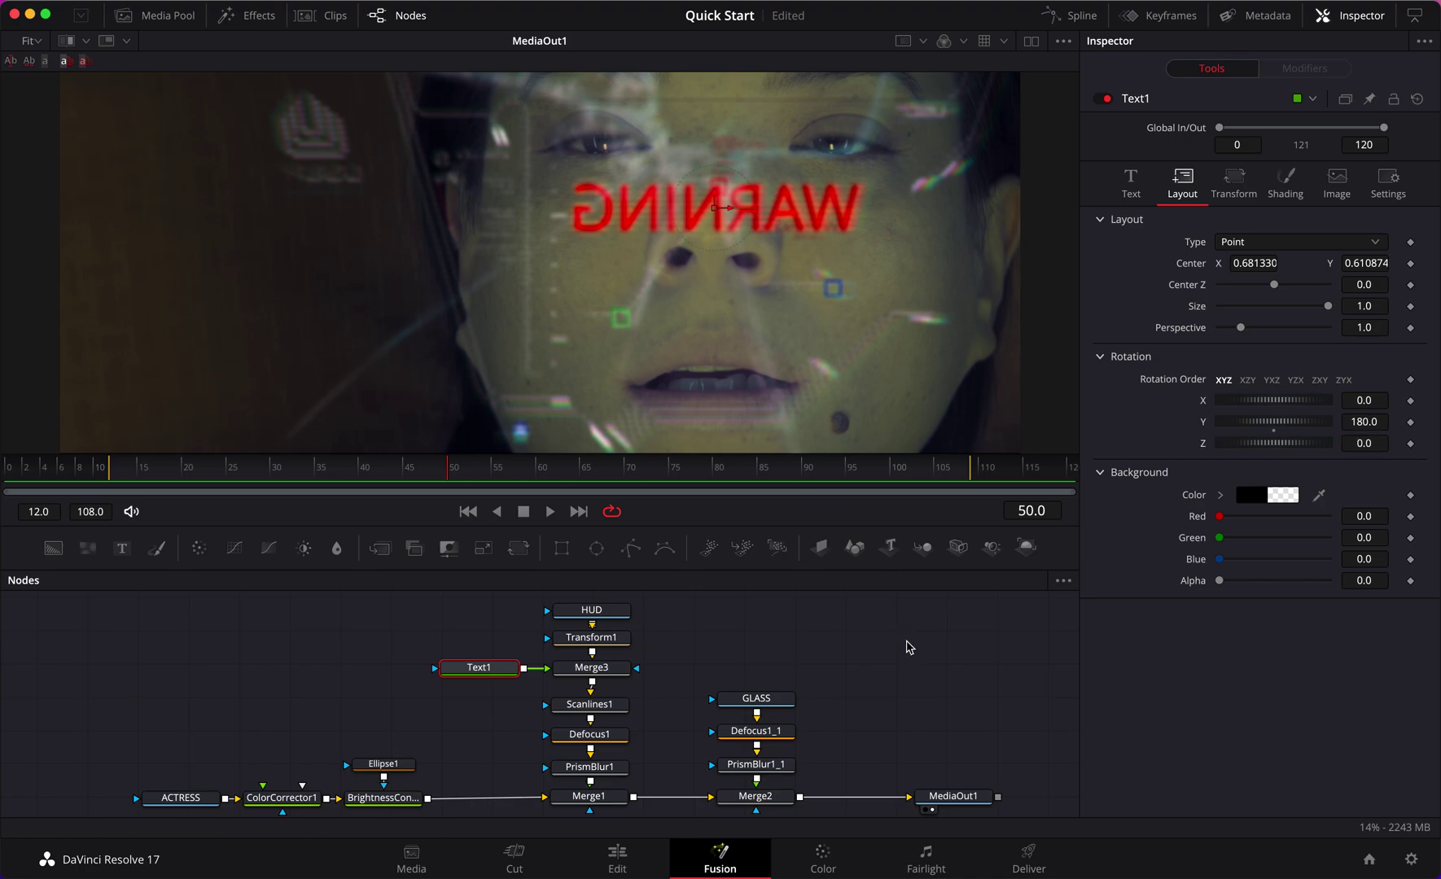
pyautogui.click(908, 647)
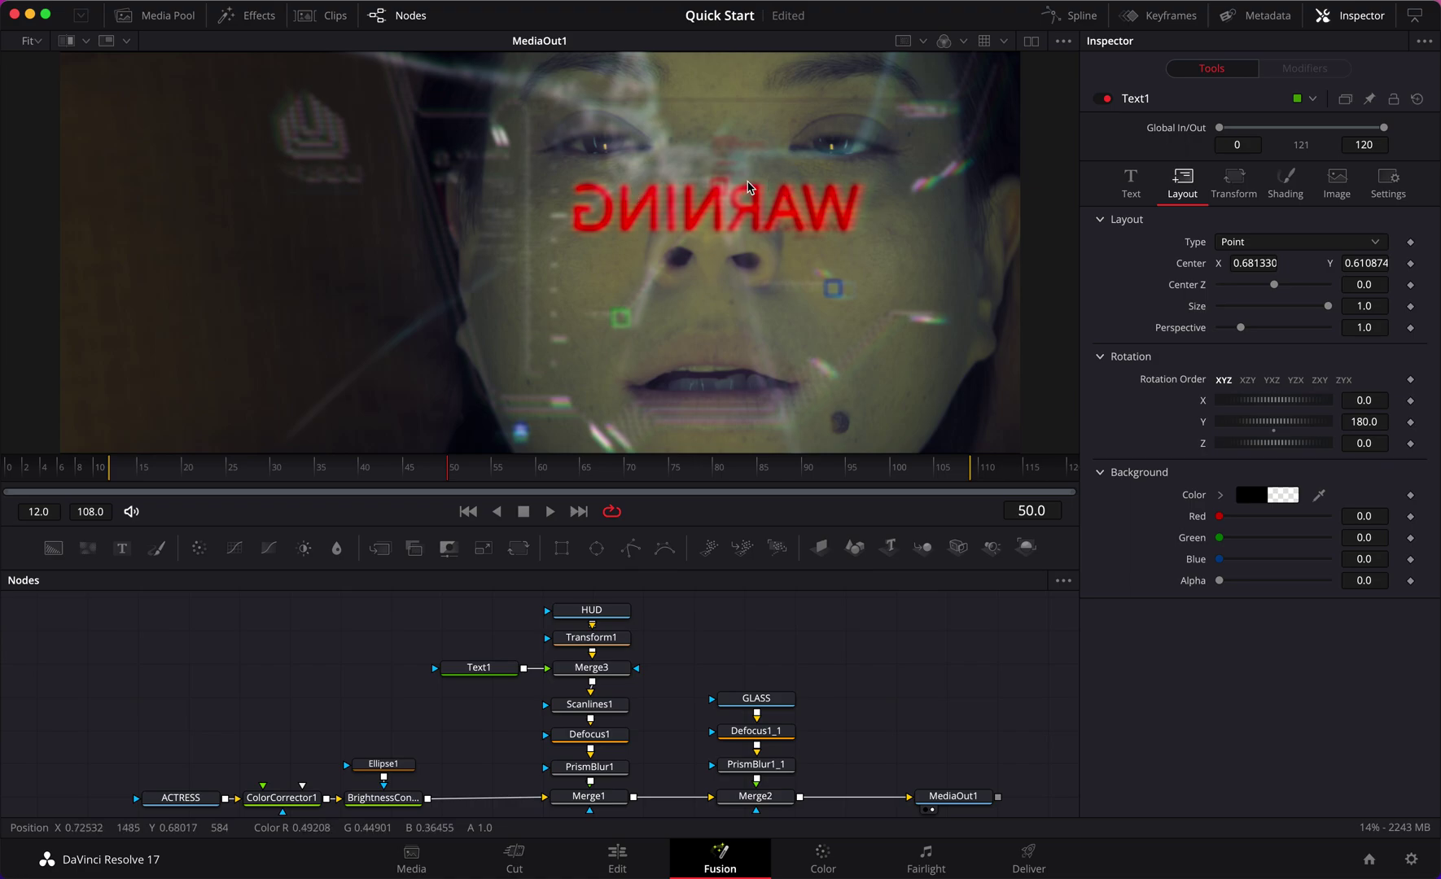
# Keyframe the Blend of Merge3 at 0.0 on frame 12
pyautogui.click(603, 673)
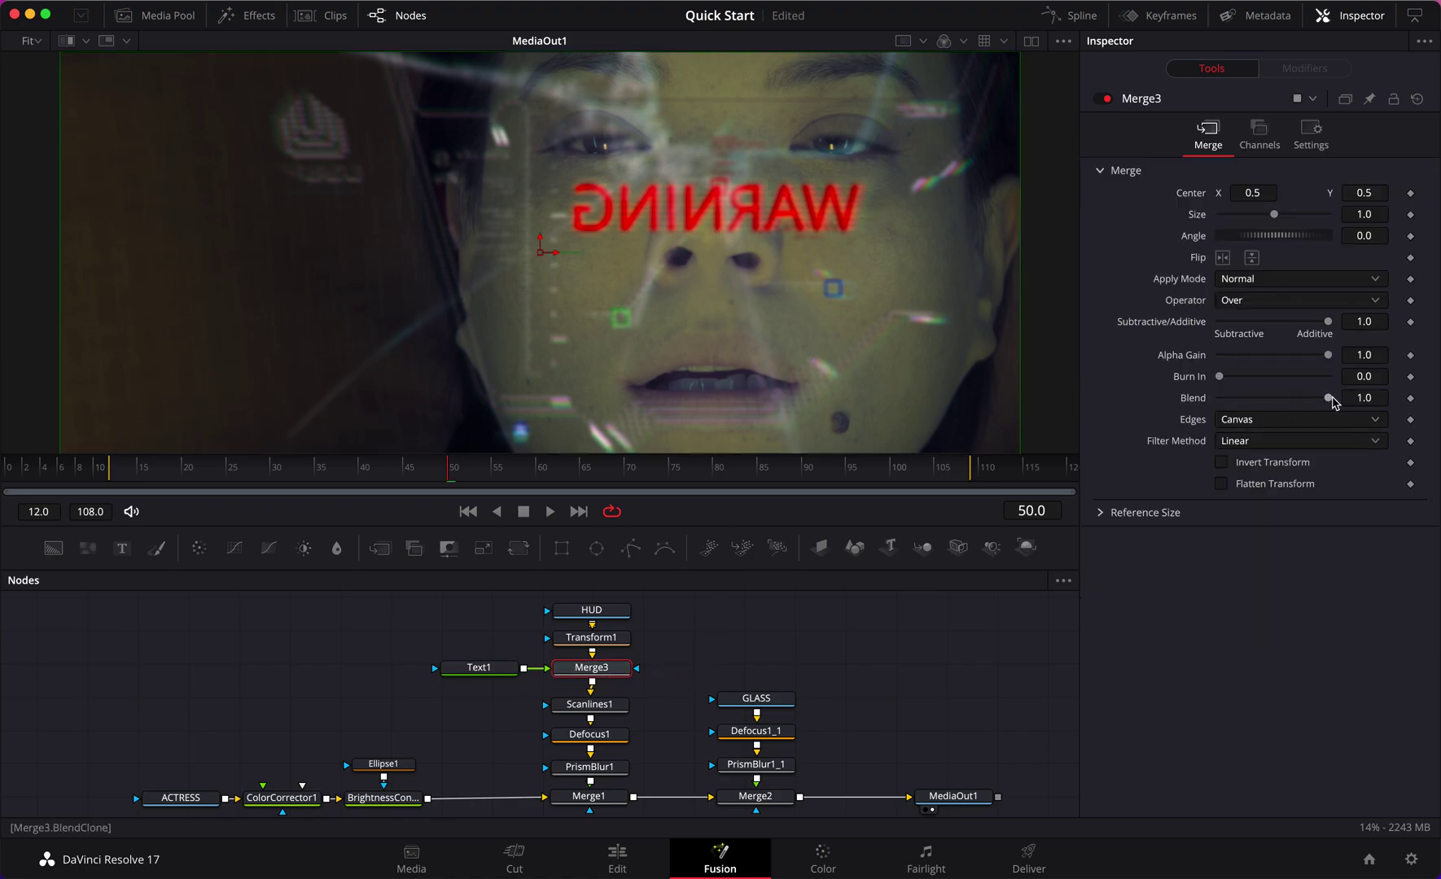
pyautogui.click(1036, 511)
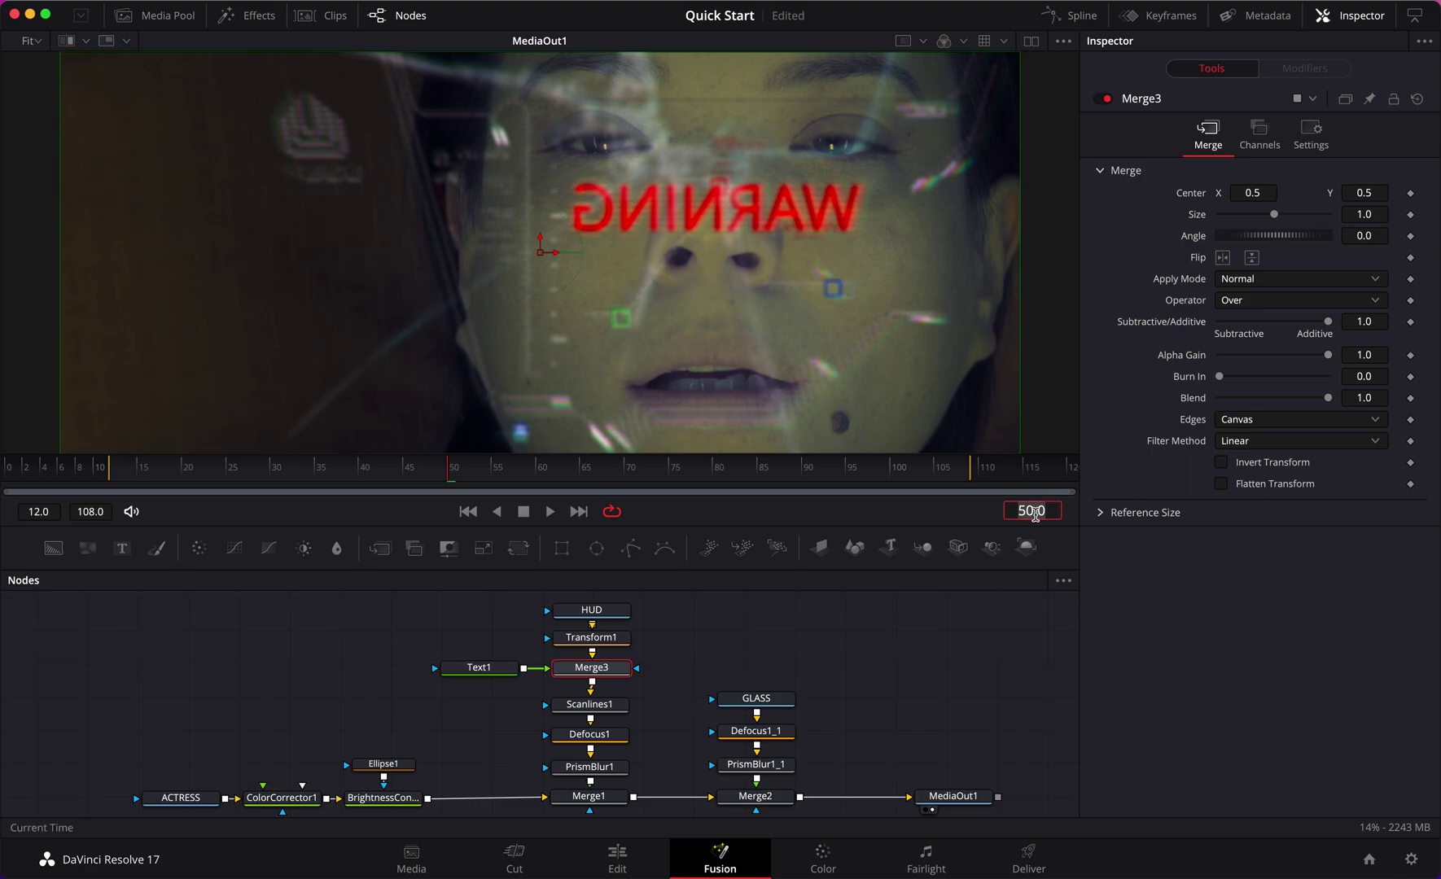
pyautogui.write('12')
pyautogui.press('Return')
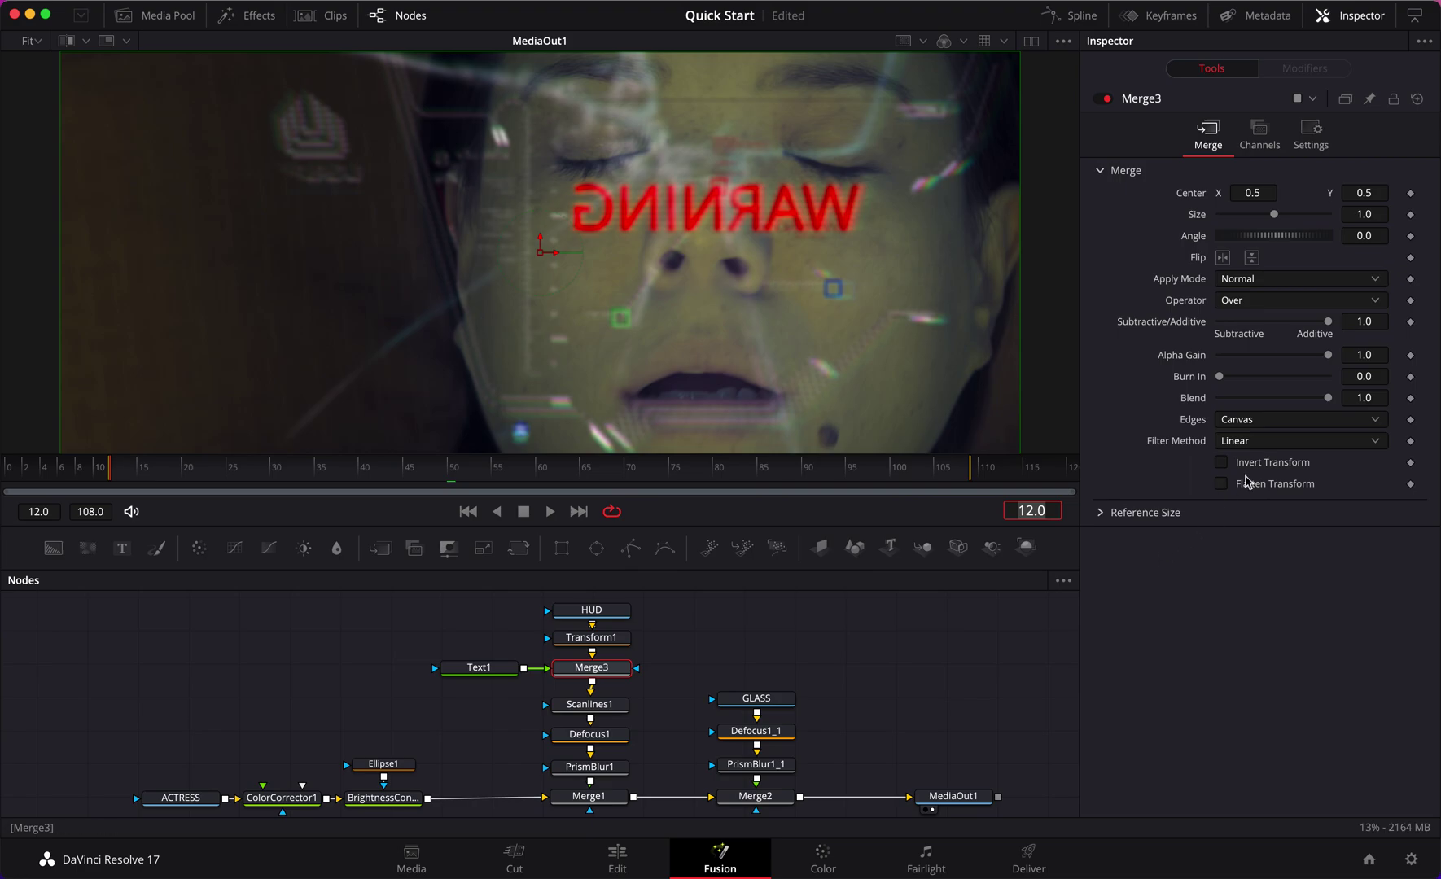
pyautogui.click(1410, 398)
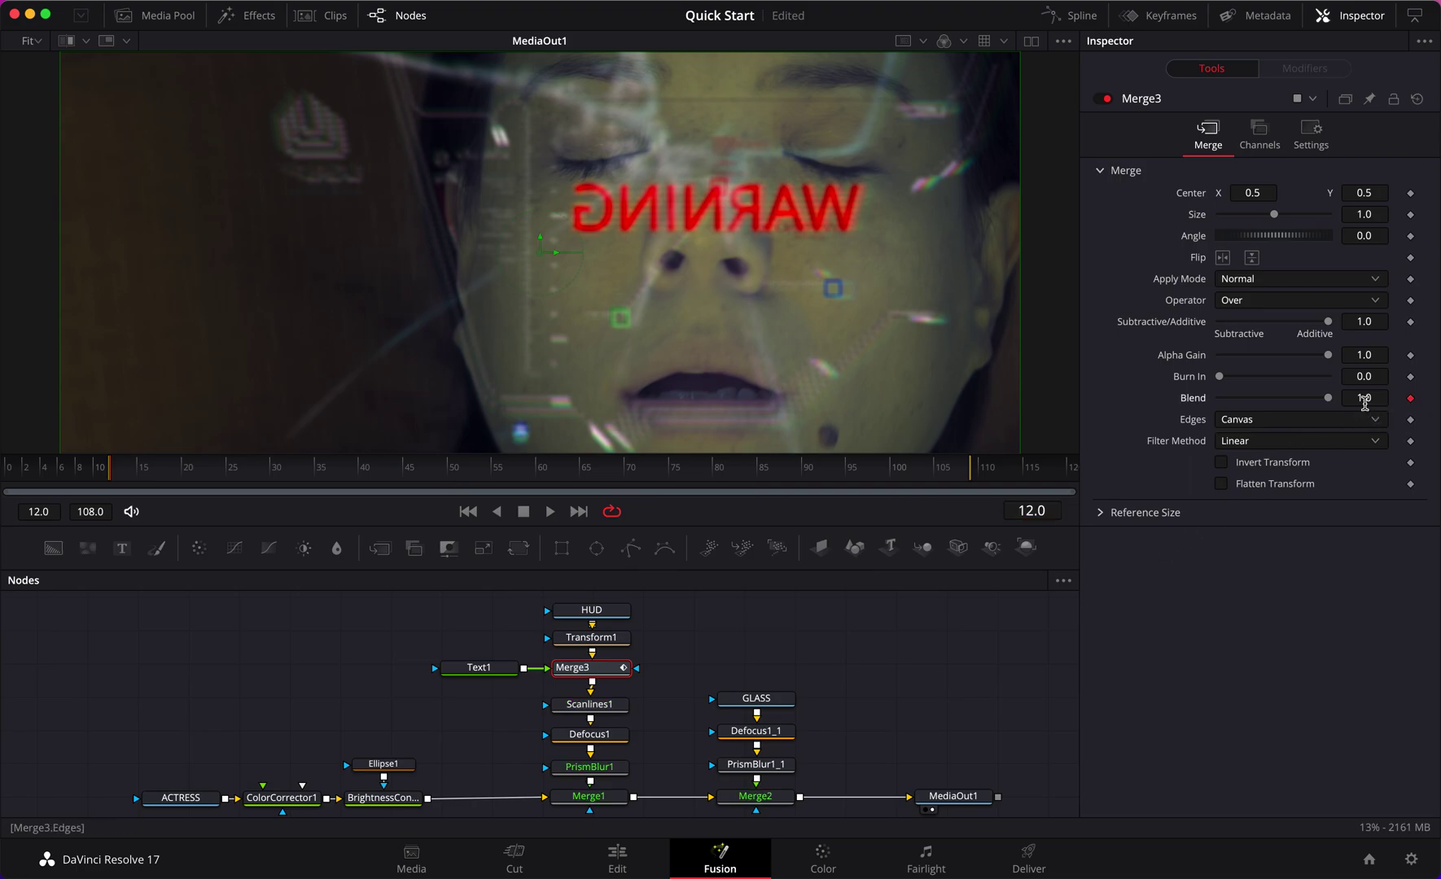
# Keyframe the Blend of Merge3 at 1.0 on frame 22 and at 0.0 on frame 32
pyautogui.click(1026, 508)
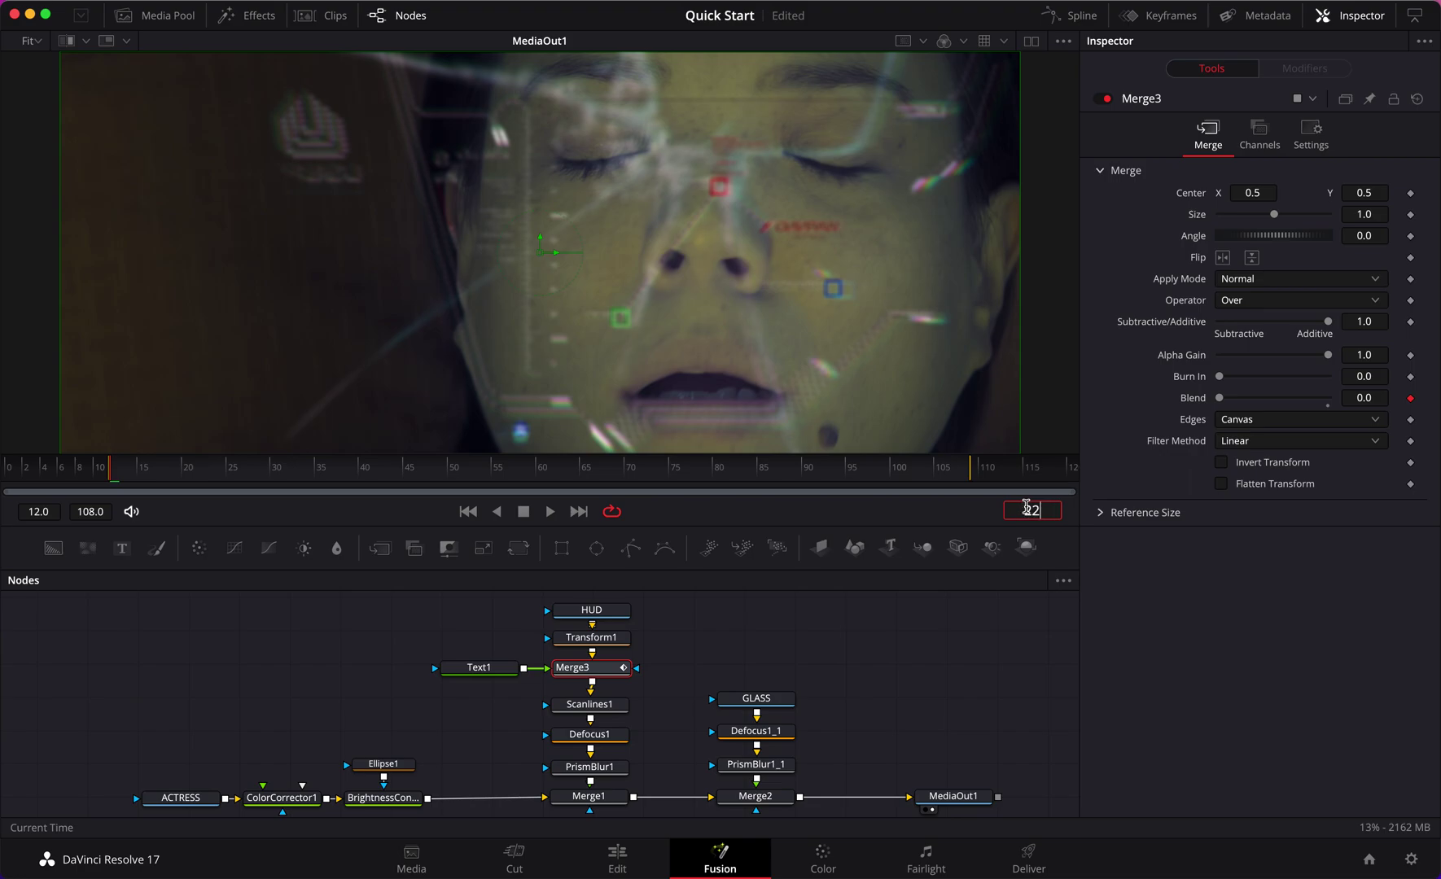
pyautogui.write('22')
pyautogui.press('Return')
pyautogui.moveTo(1220, 398); pyautogui.dragTo(1363, 412)
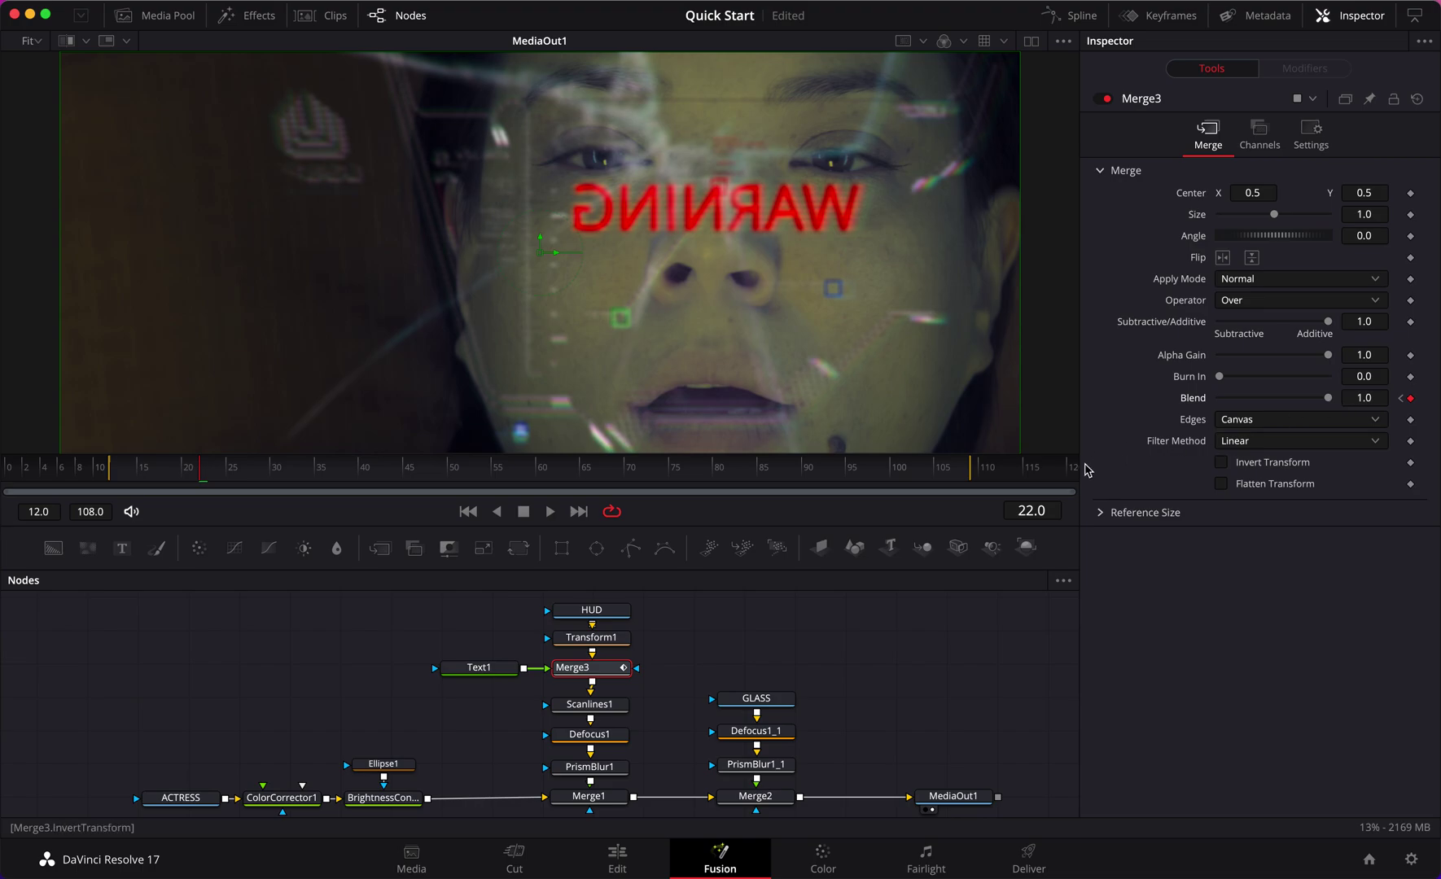
pyautogui.click(1032, 511)
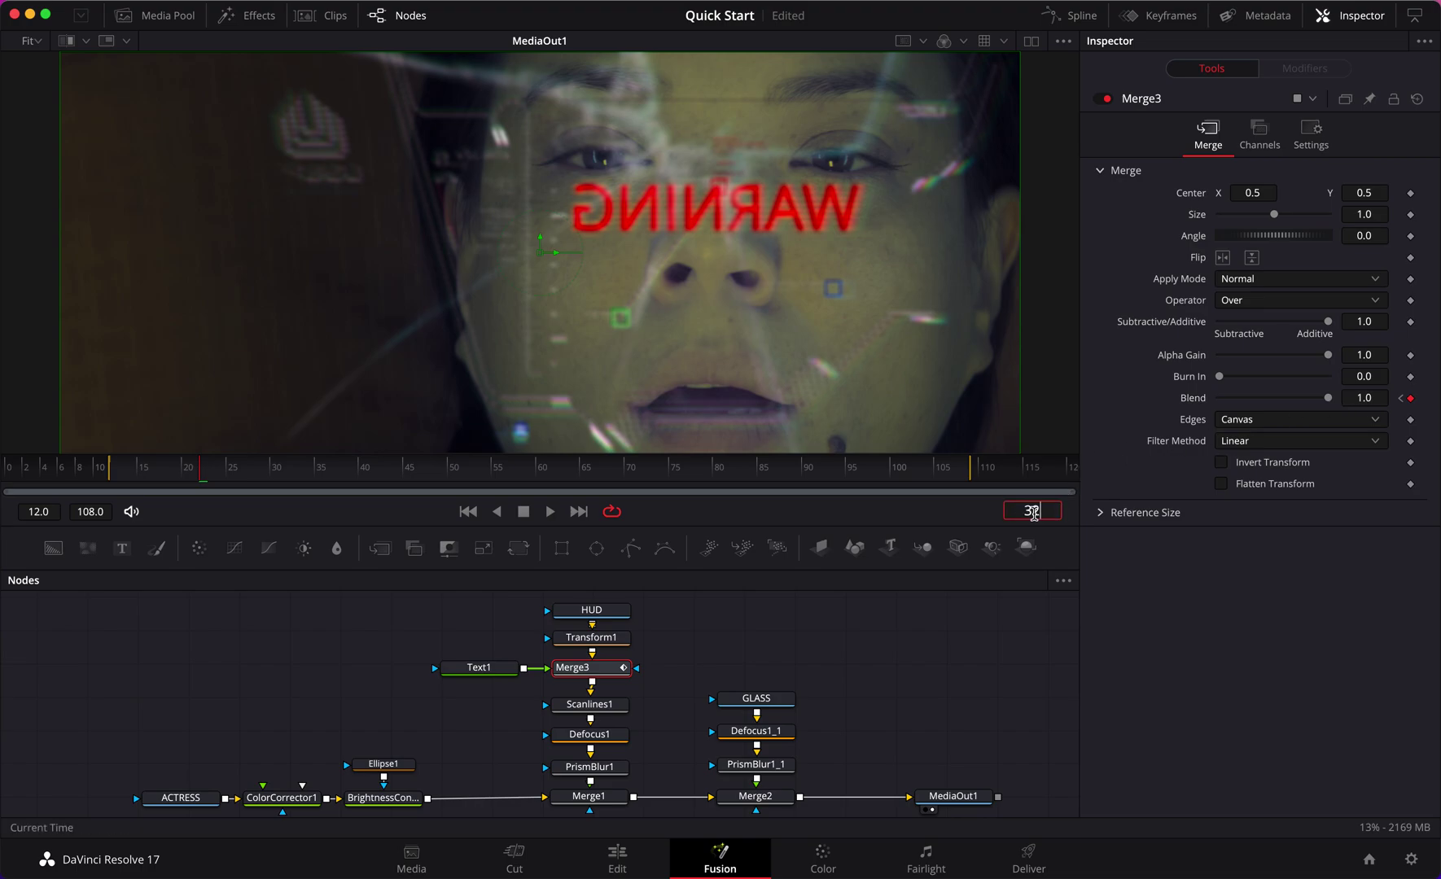
pyautogui.press('Return')
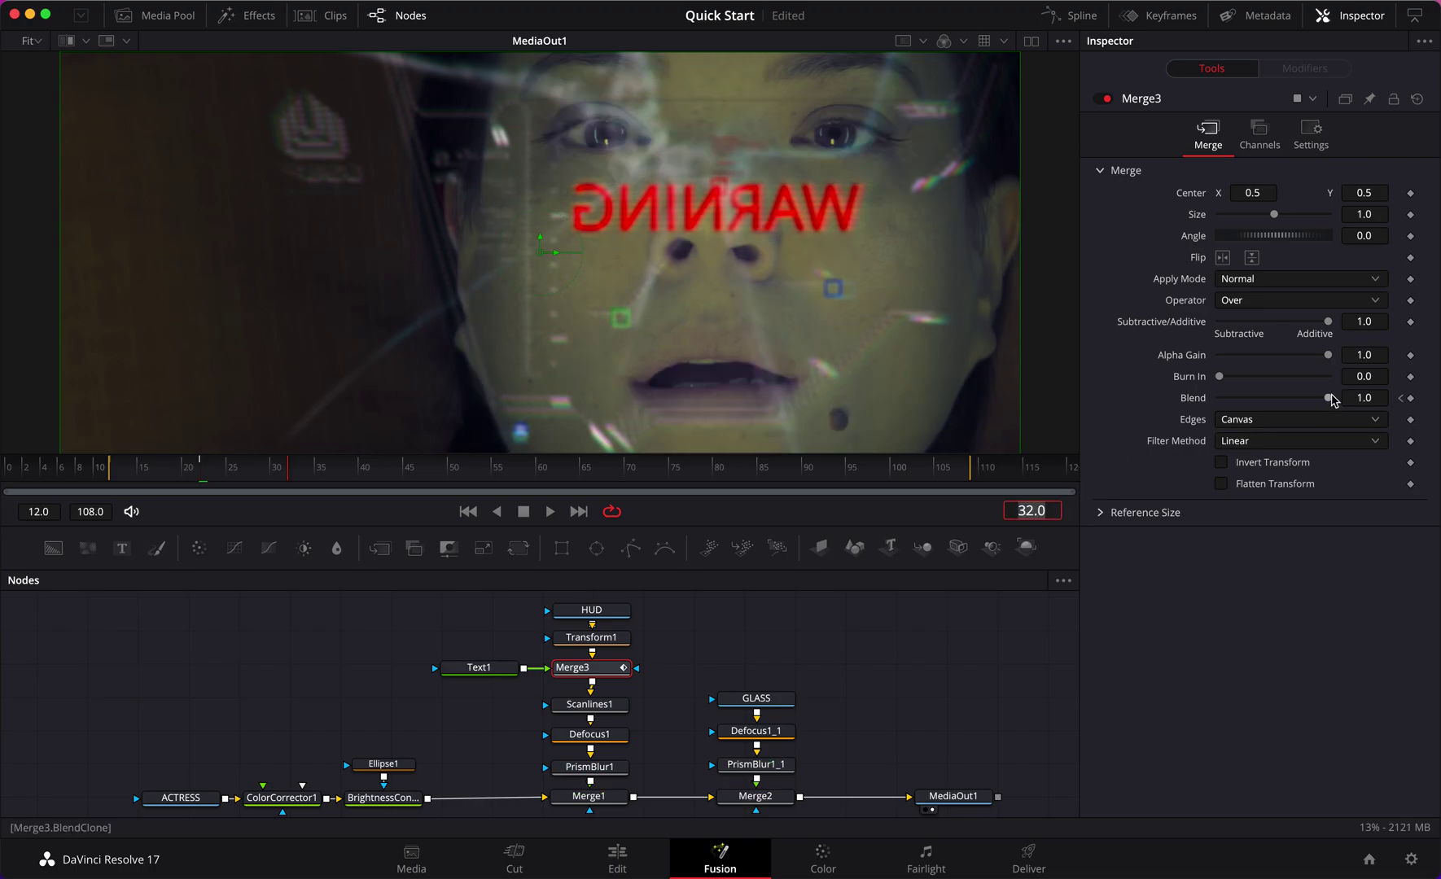
pyautogui.moveTo(1328, 398); pyautogui.dragTo(1170, 408)
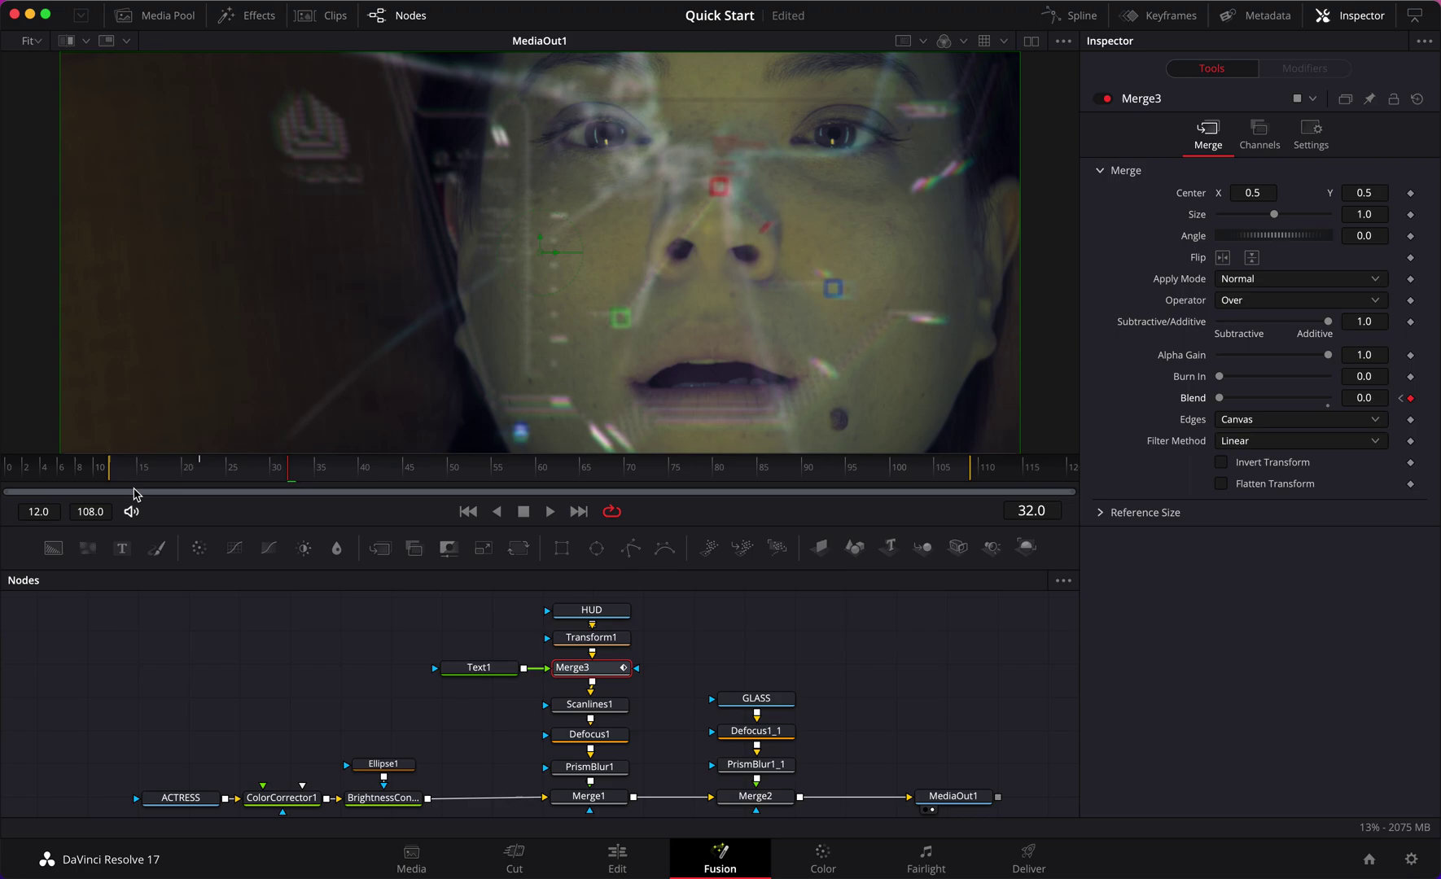
# Limit the render range to frames 11 to 31 and play it back
pyautogui.moveTo(111, 475); pyautogui.dragTo(260, 486)
pyautogui.press('space')
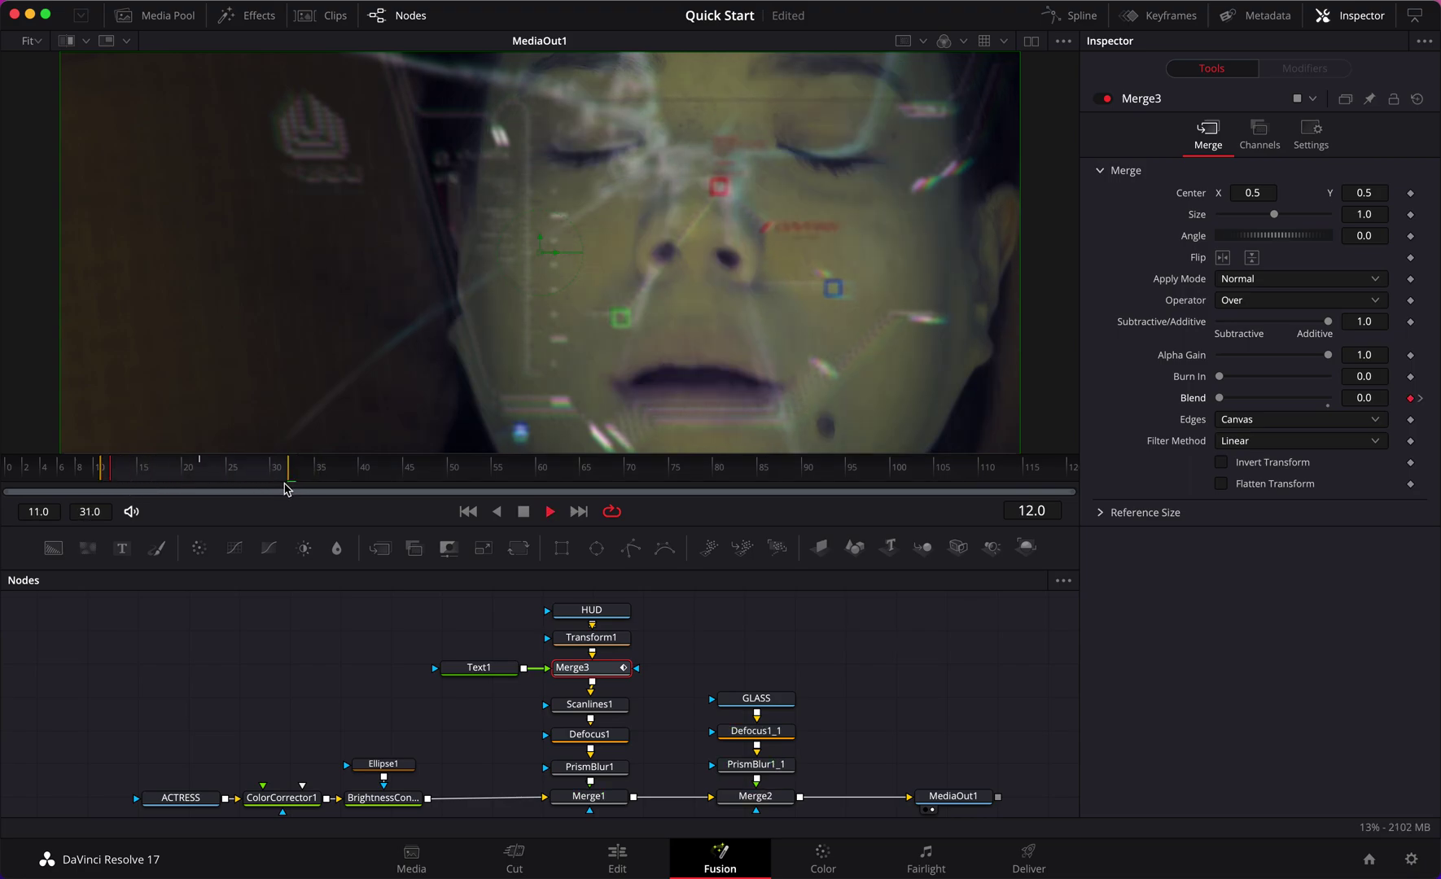
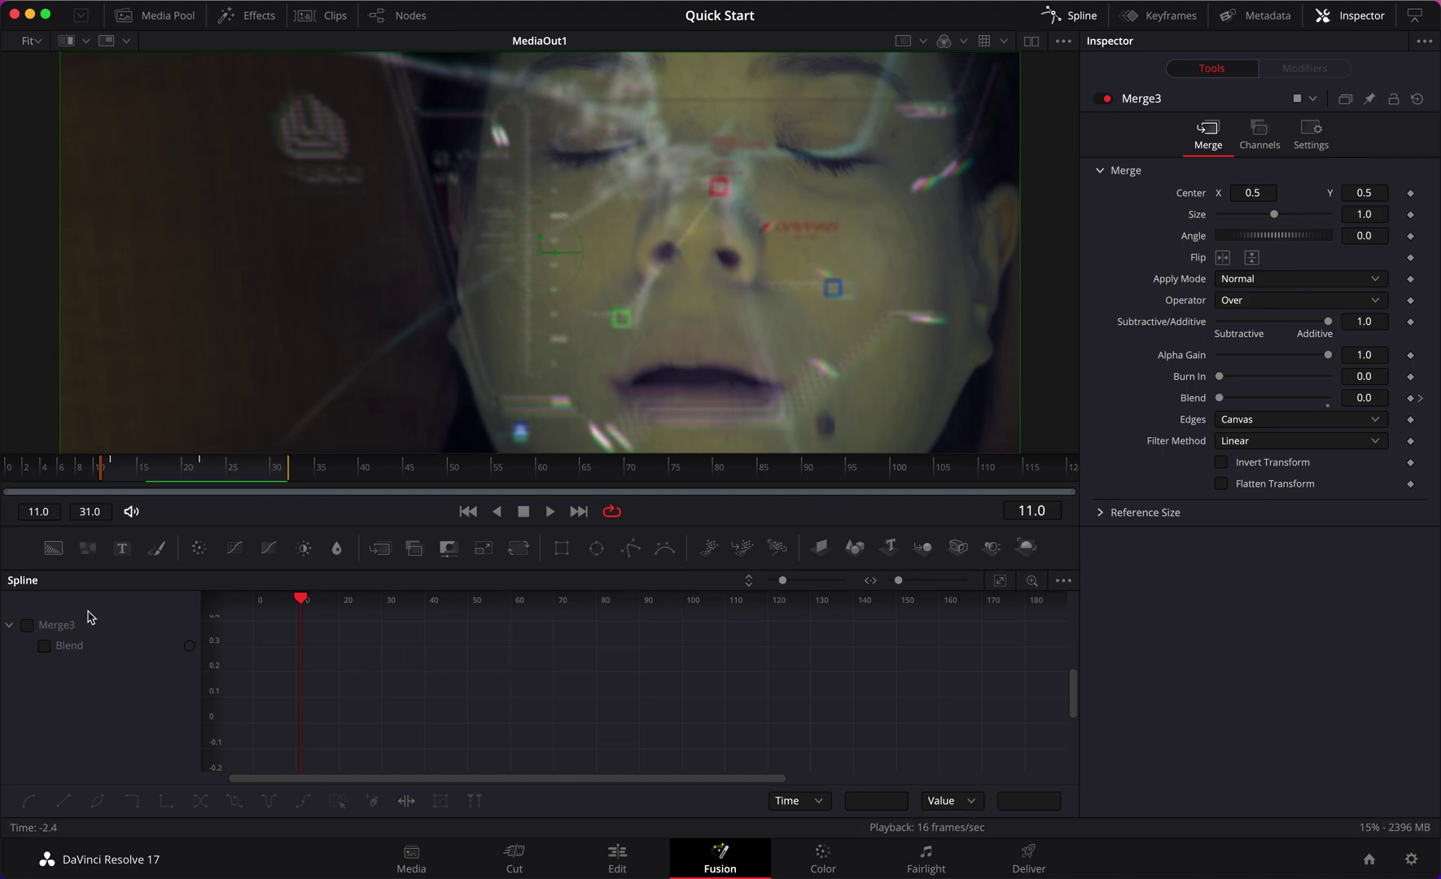
# Display the Merge3 Blend curve in the Spline editor and set all its keyframes to Step In
pyautogui.click(31, 625)
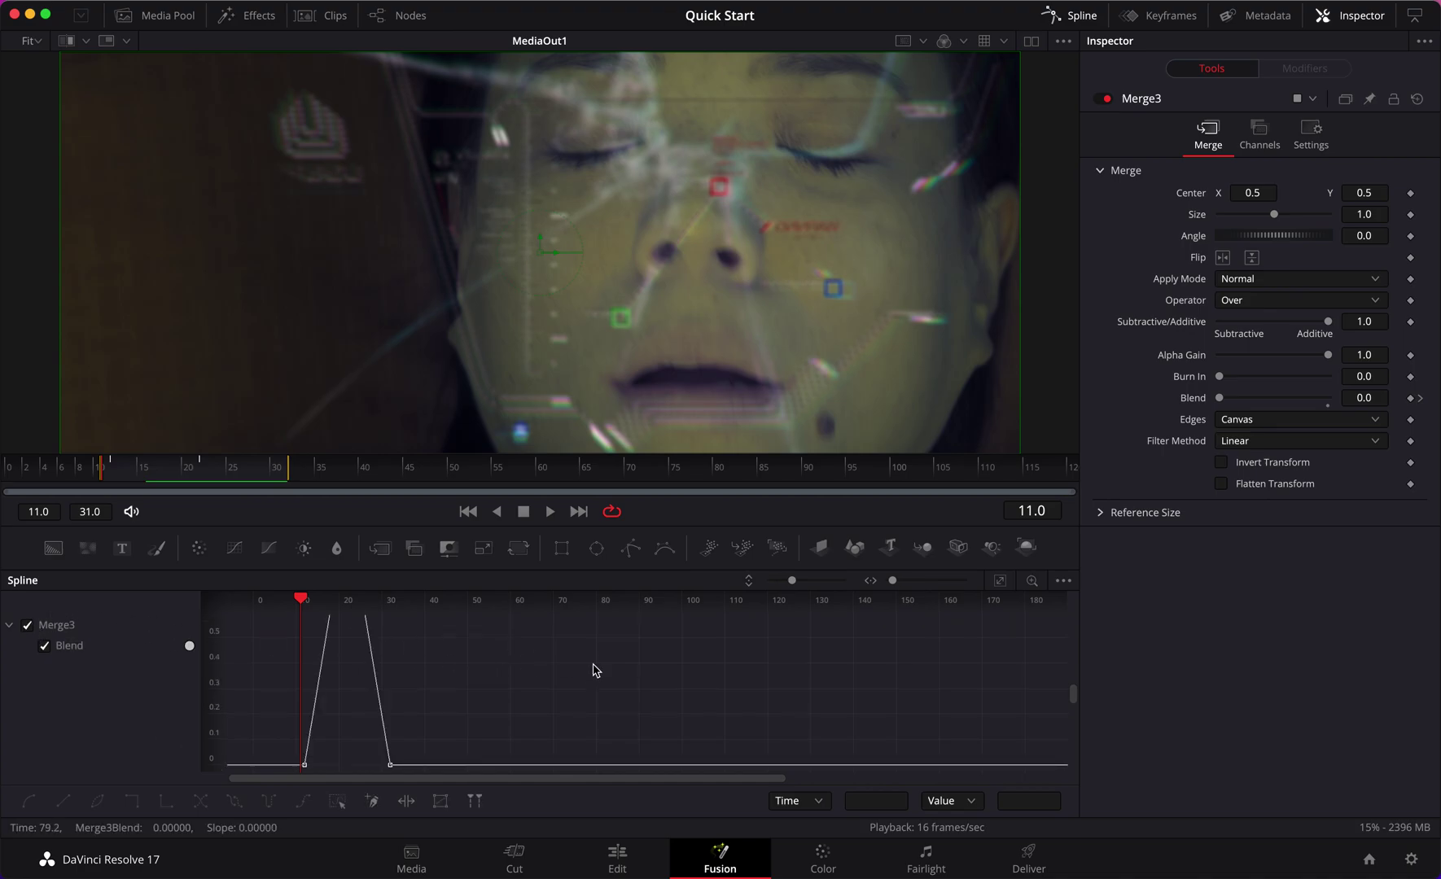
pyautogui.press('super+f')
pyautogui.scroll(-5, 705, 715)
pyautogui.scroll(-3, 705, 715)
pyautogui.scroll(3, 705, 714)
pyautogui.scroll(-2, 705, 715)
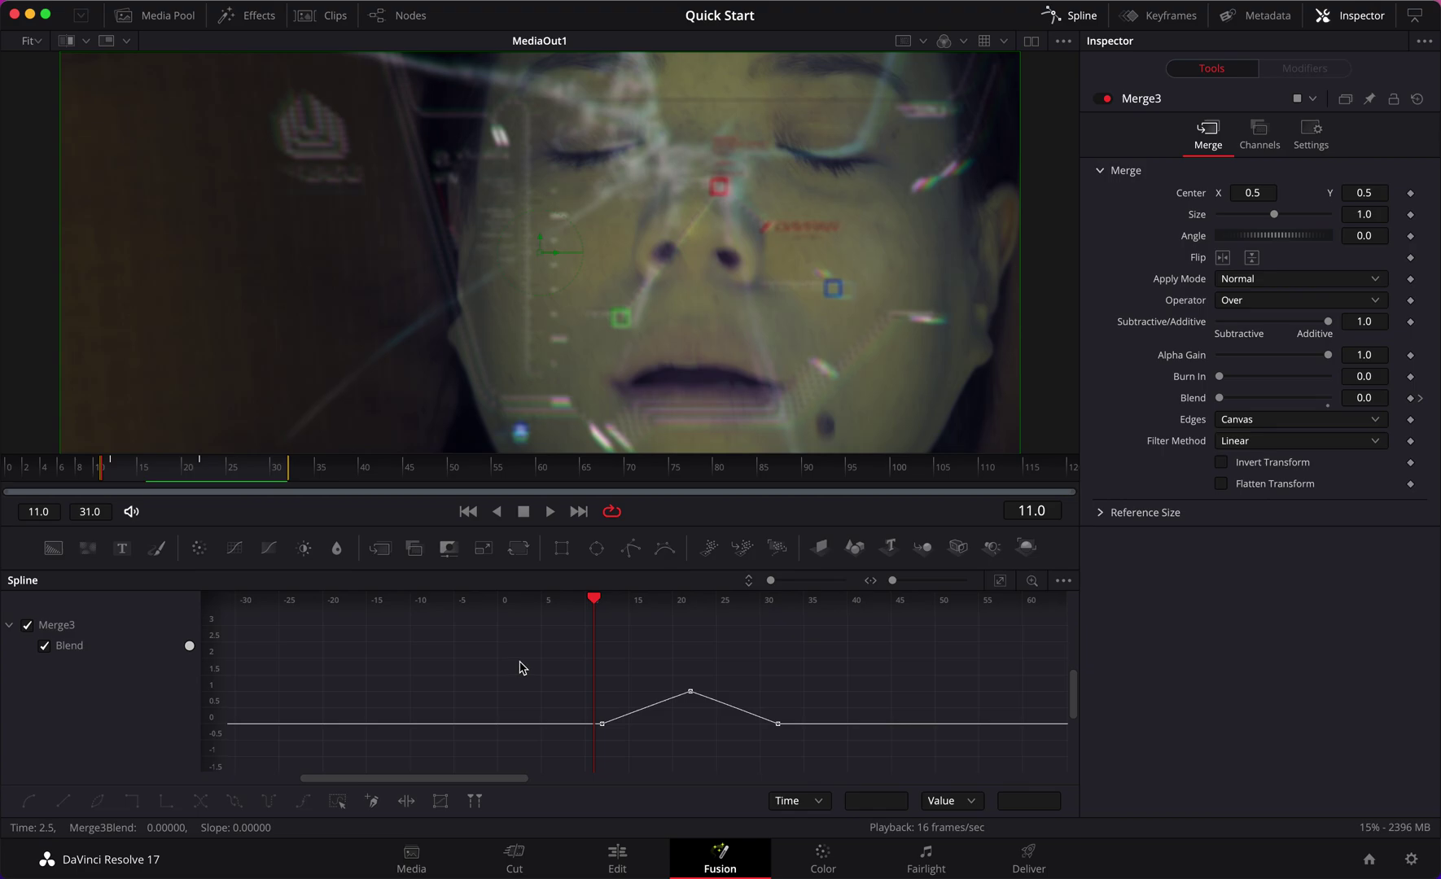
pyautogui.moveTo(594, 602); pyautogui.dragTo(541, 603)
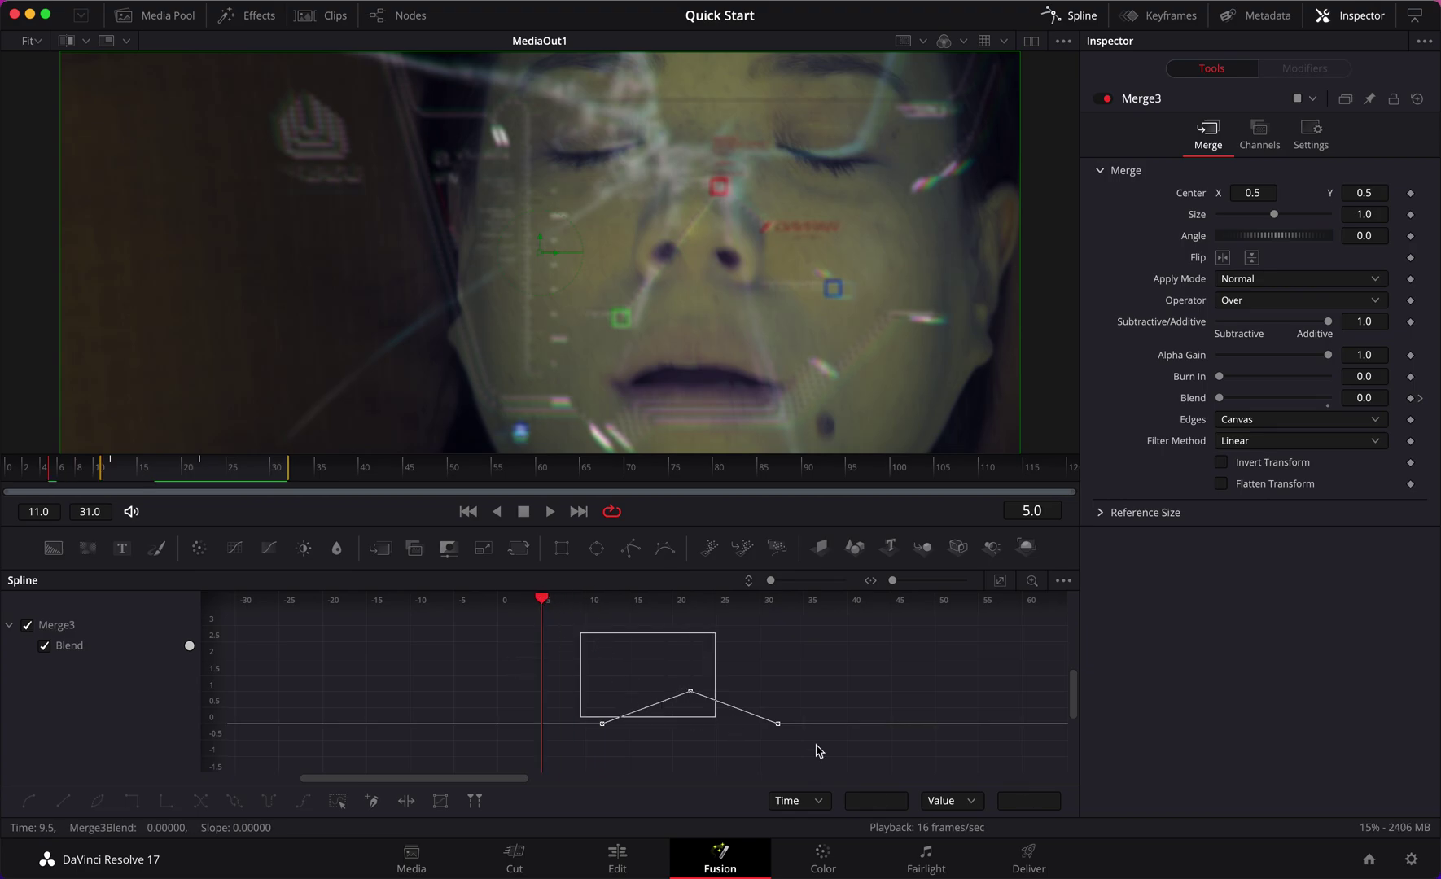
pyautogui.click(819, 750)
pyautogui.press('super+a')
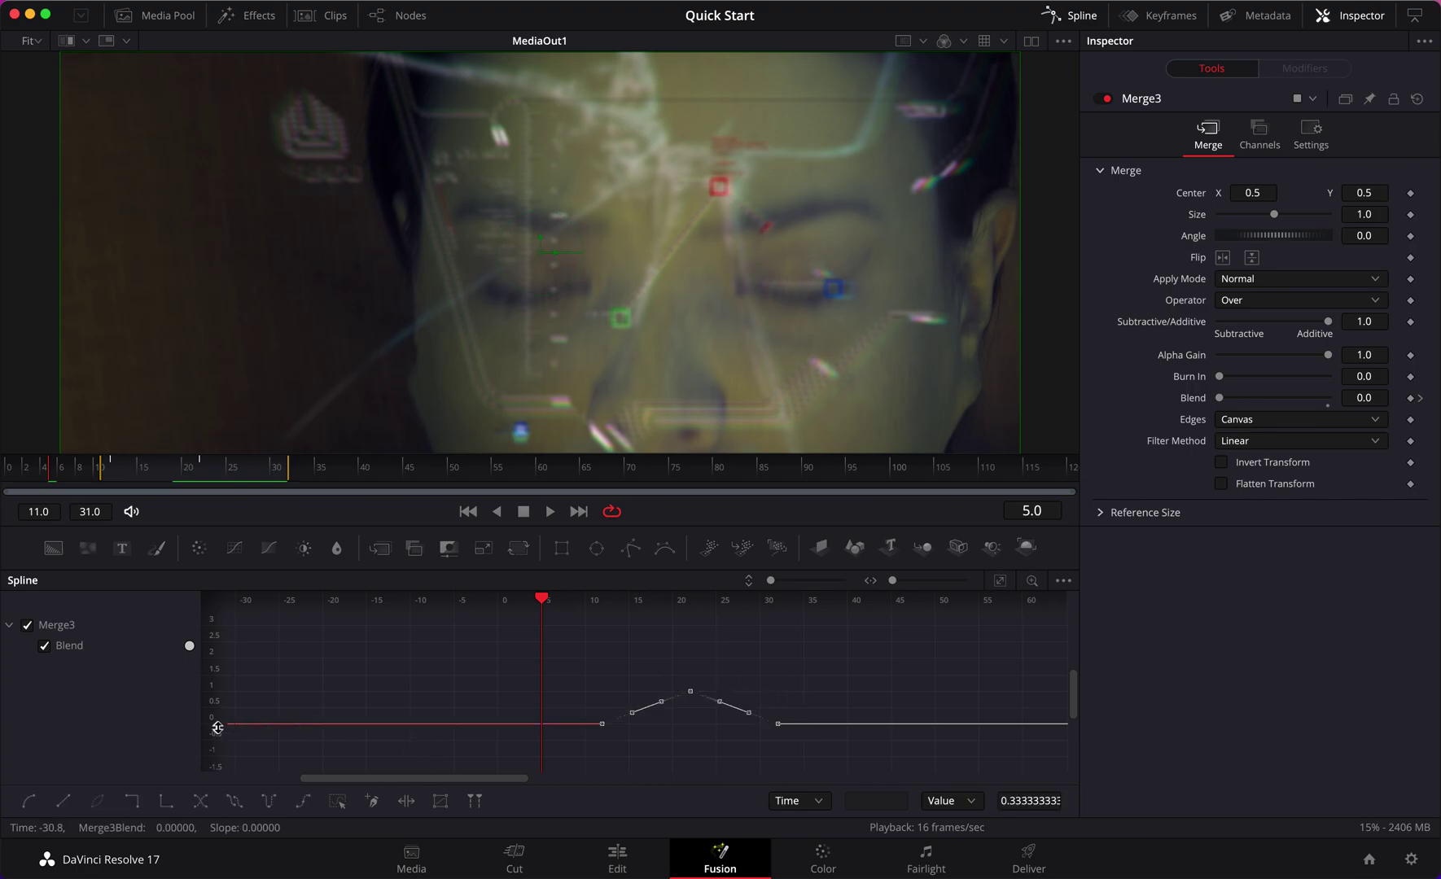
pyautogui.click(135, 801)
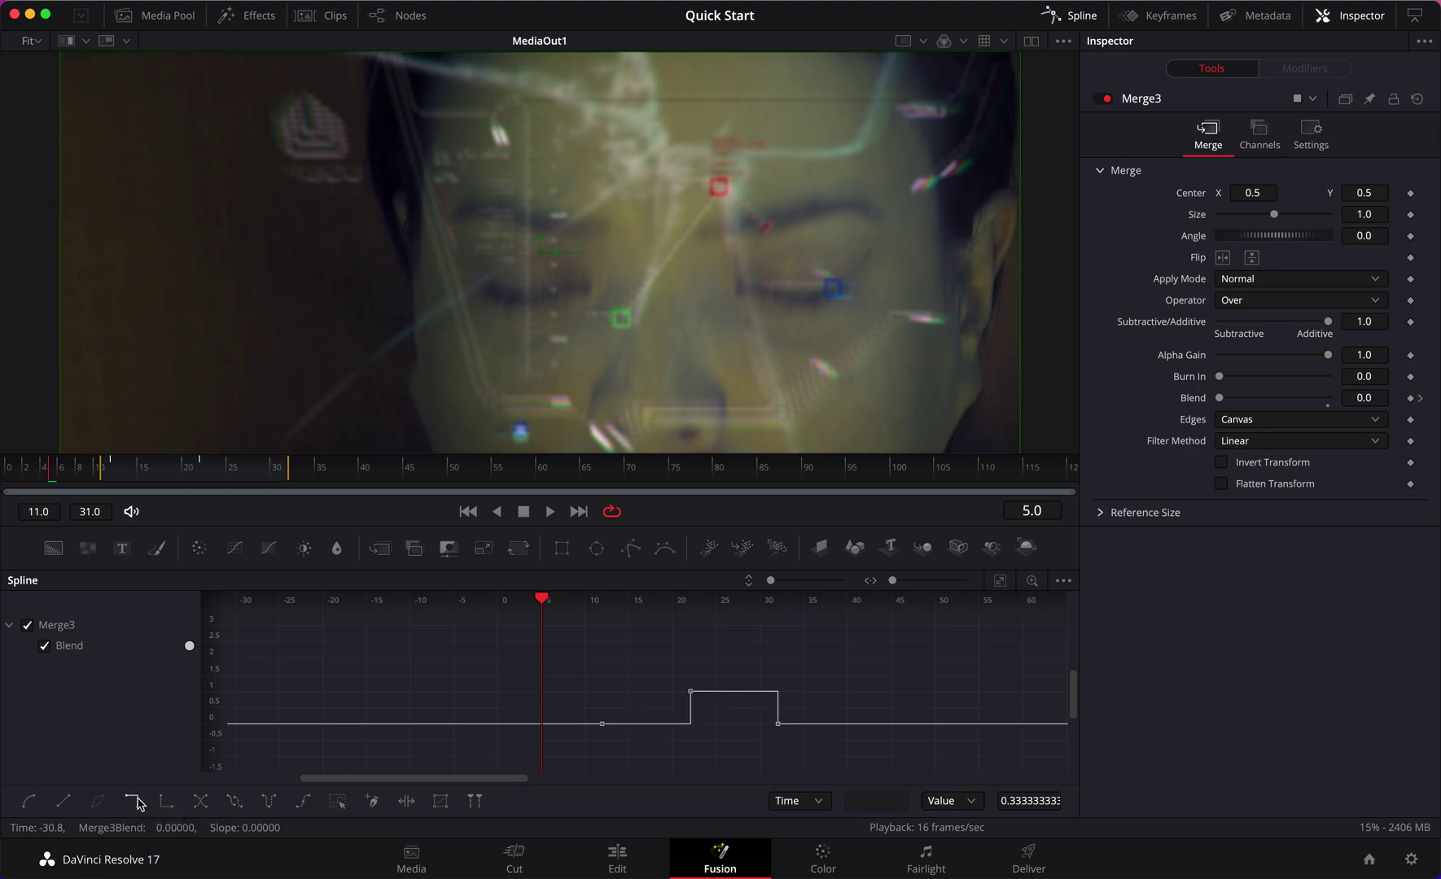
# Loop the Blend curve and compress its keyframes with the shape box so the last falls at about frame 15
pyautogui.click(236, 804)
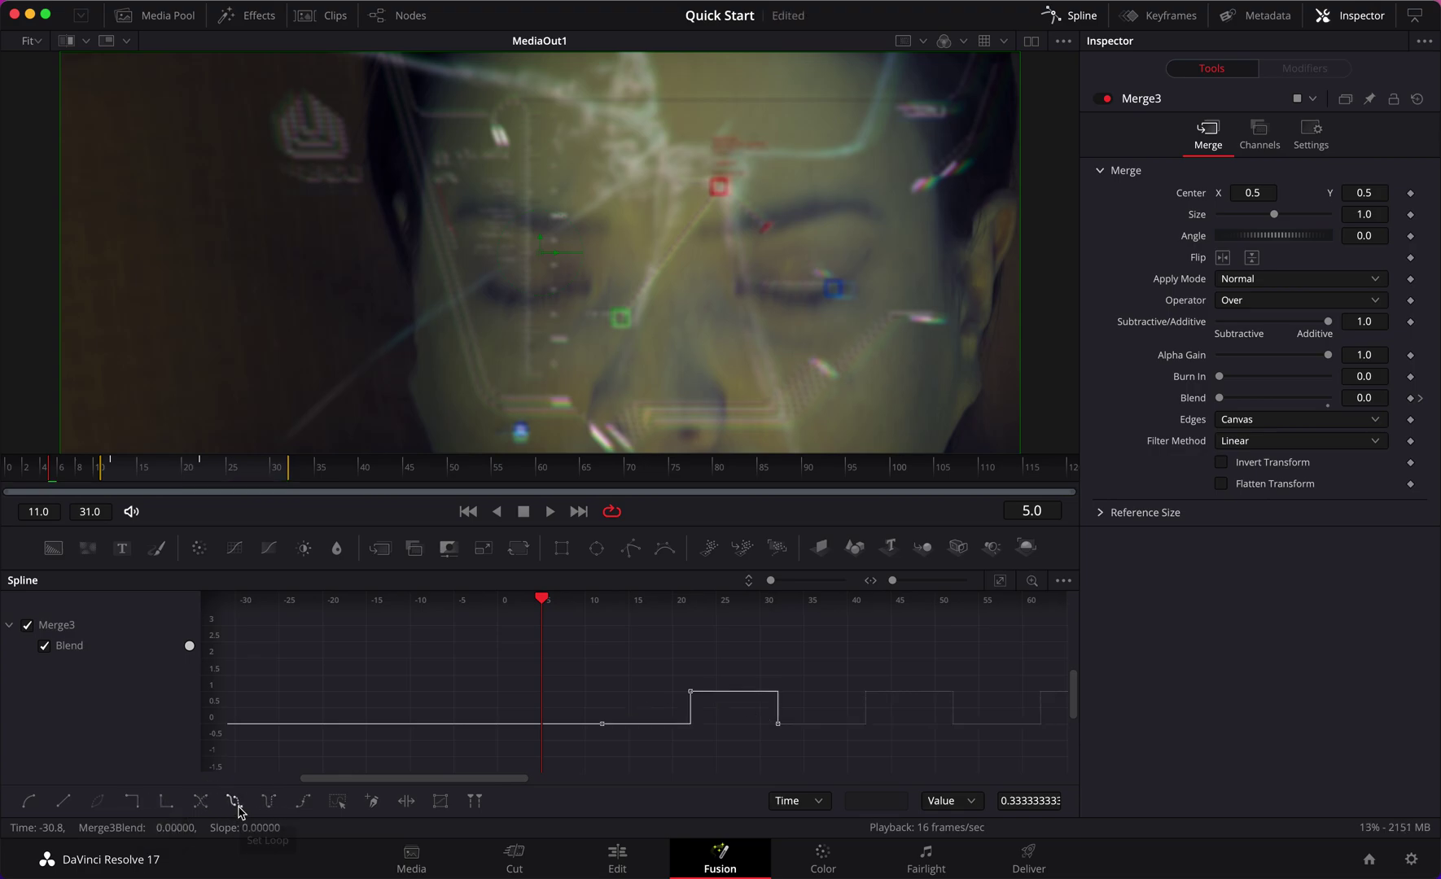
pyautogui.click(441, 801)
pyautogui.moveTo(779, 709); pyautogui.dragTo(632, 710)
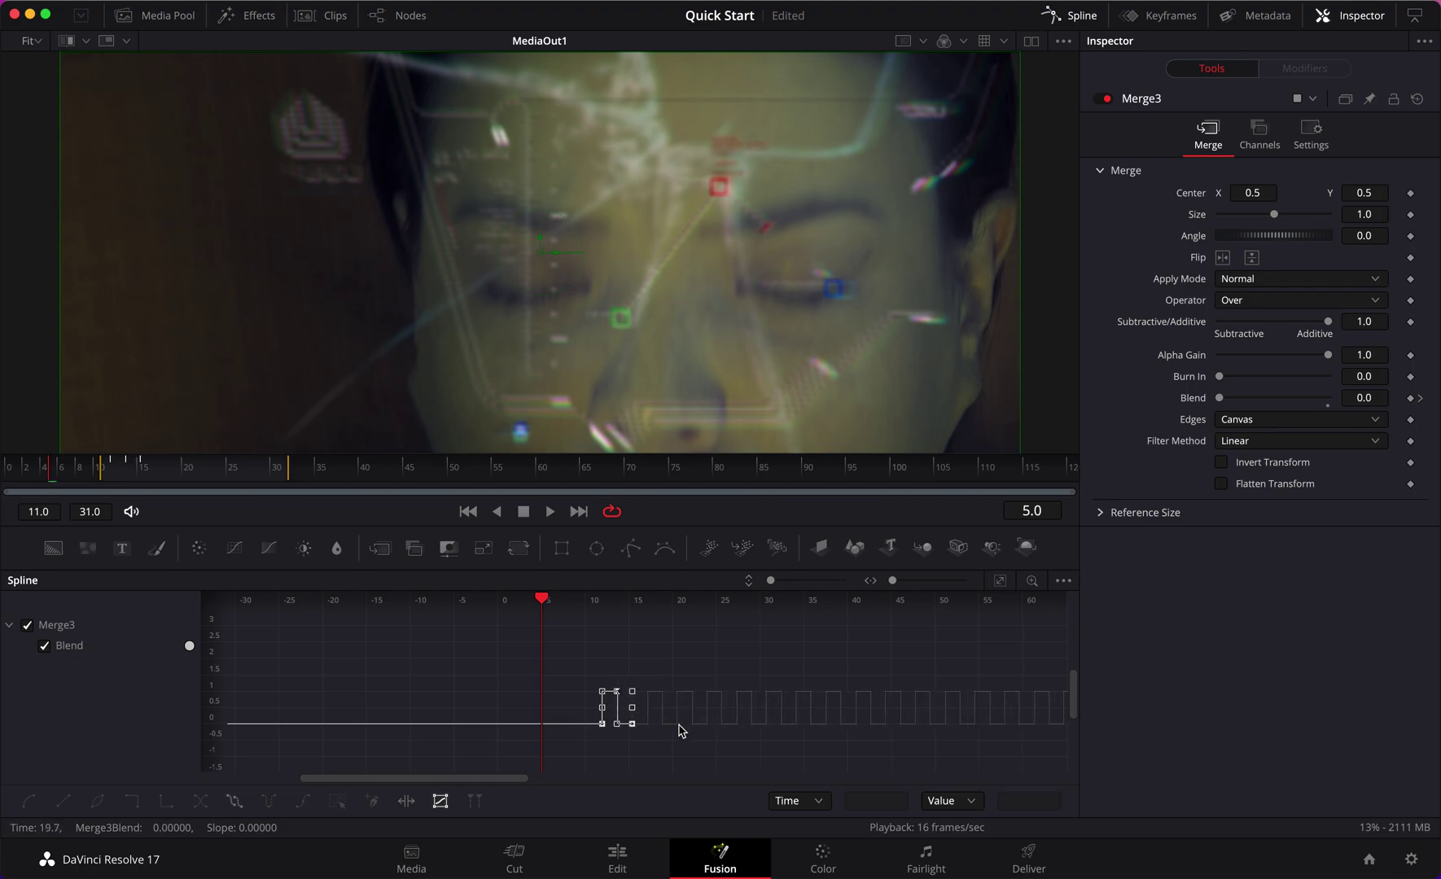
pyautogui.click(1058, 15)
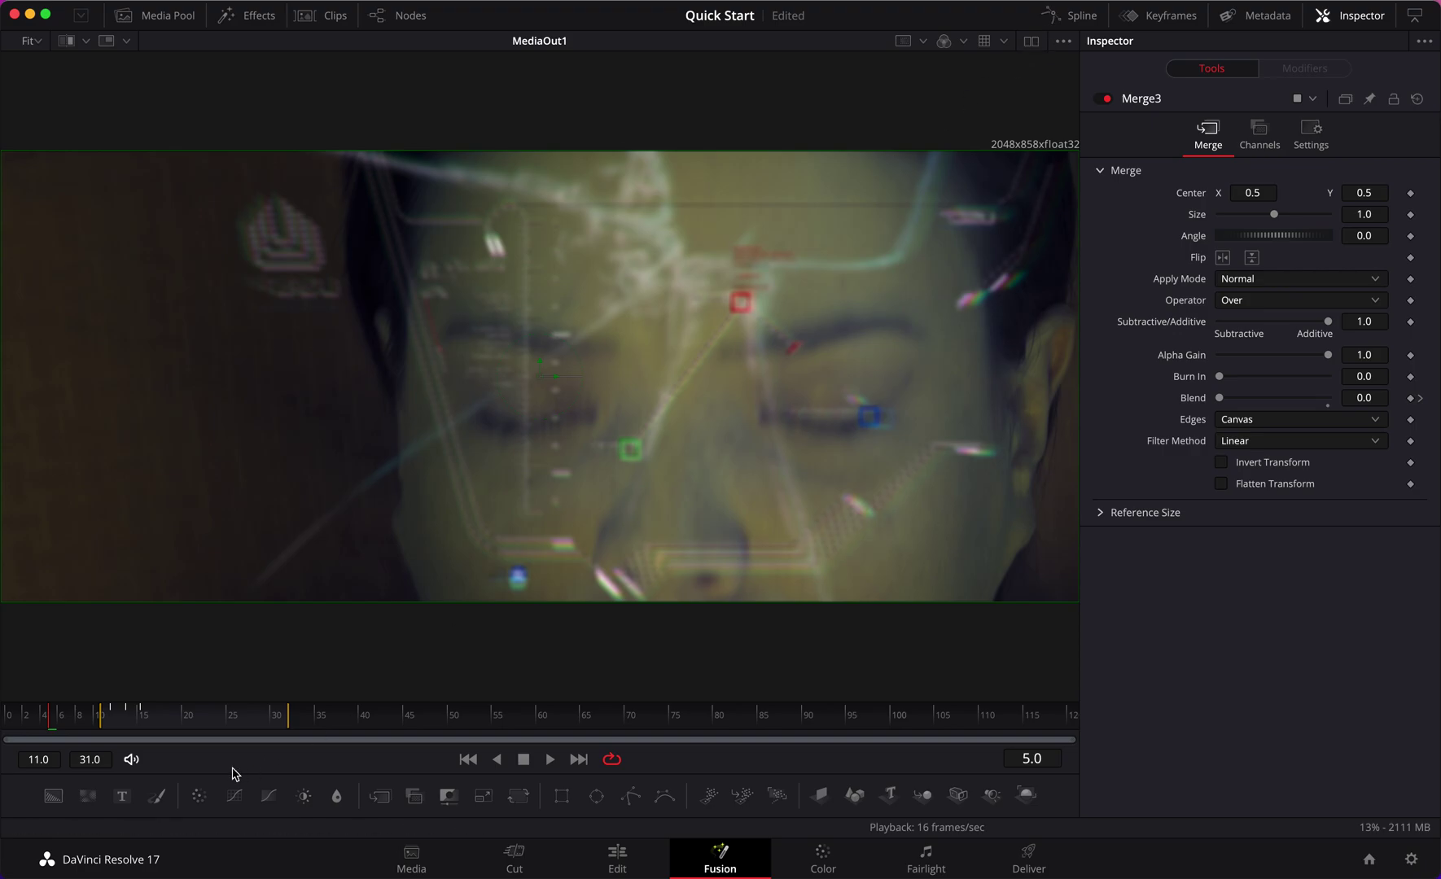
# Play back the render range to review the flashing WARNING text, then return to frame 11 with the node graph open
pyautogui.click(118, 724)
pyautogui.moveTo(116, 733); pyautogui.dragTo(140, 745)
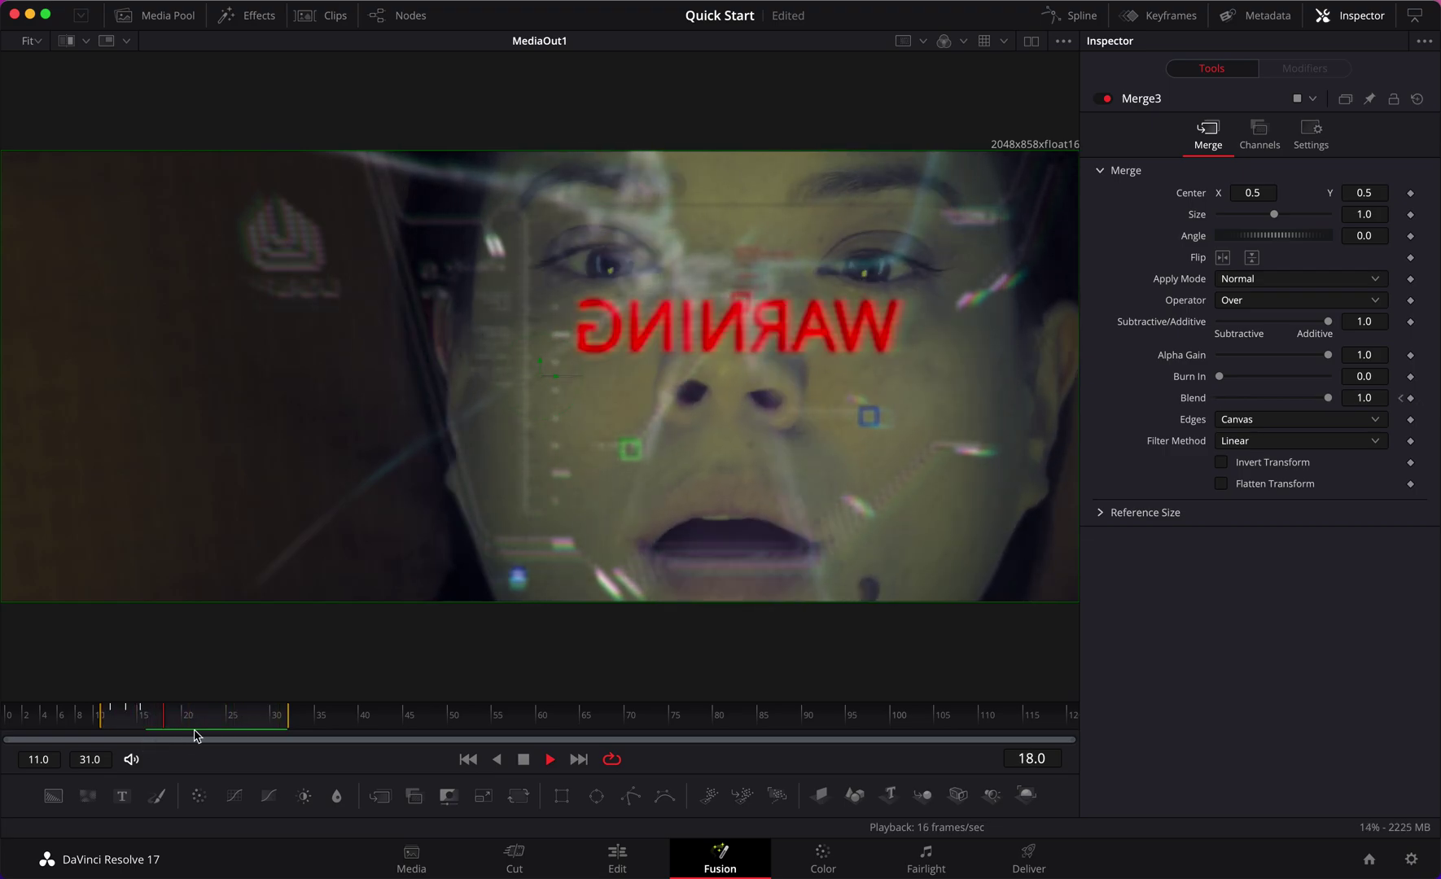
pyautogui.click(398, 15)
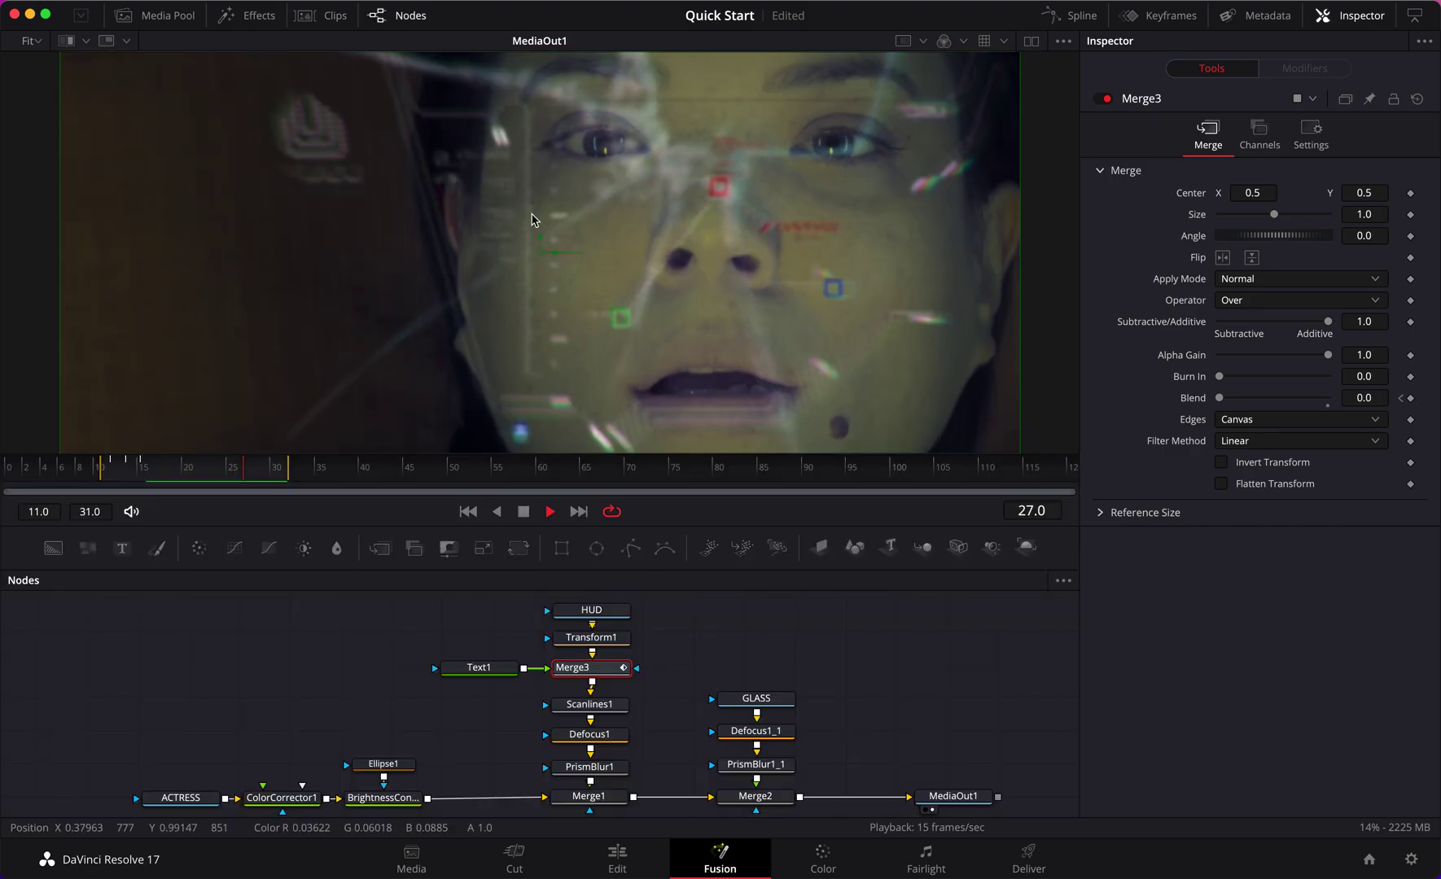
pyautogui.press('space')
pyautogui.moveTo(171, 485); pyautogui.dragTo(112, 483)
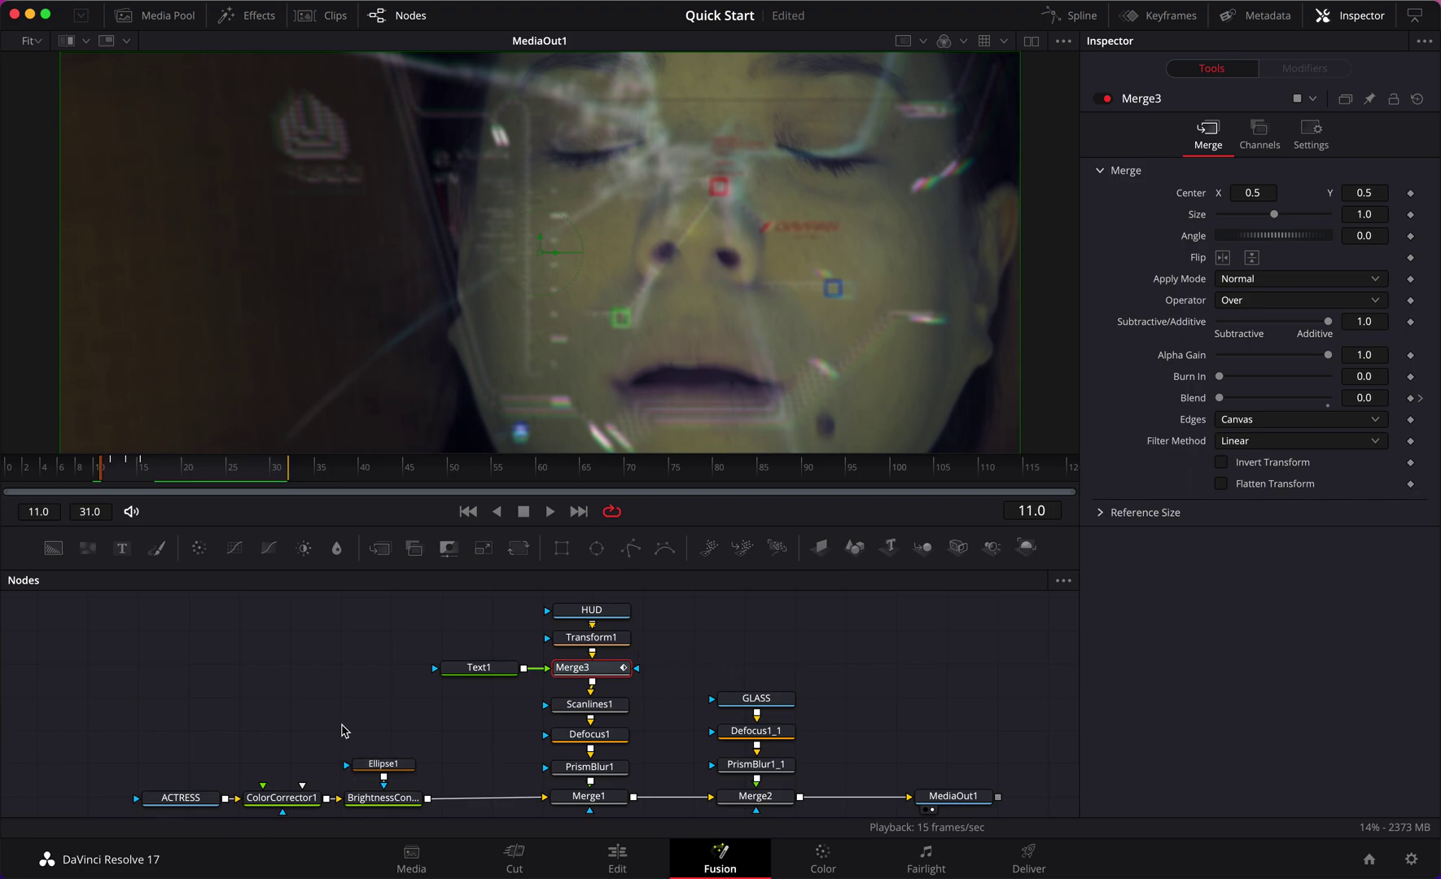
# Move ACTRESS and ColorCorrector1 left and the brightness/contrast node with its ellipse right to open a gap between them
pyautogui.moveTo(343, 726); pyautogui.dragTo(438, 810)
pyautogui.moveTo(151, 743); pyautogui.dragTo(186, 799)
pyautogui.click(263, 776)
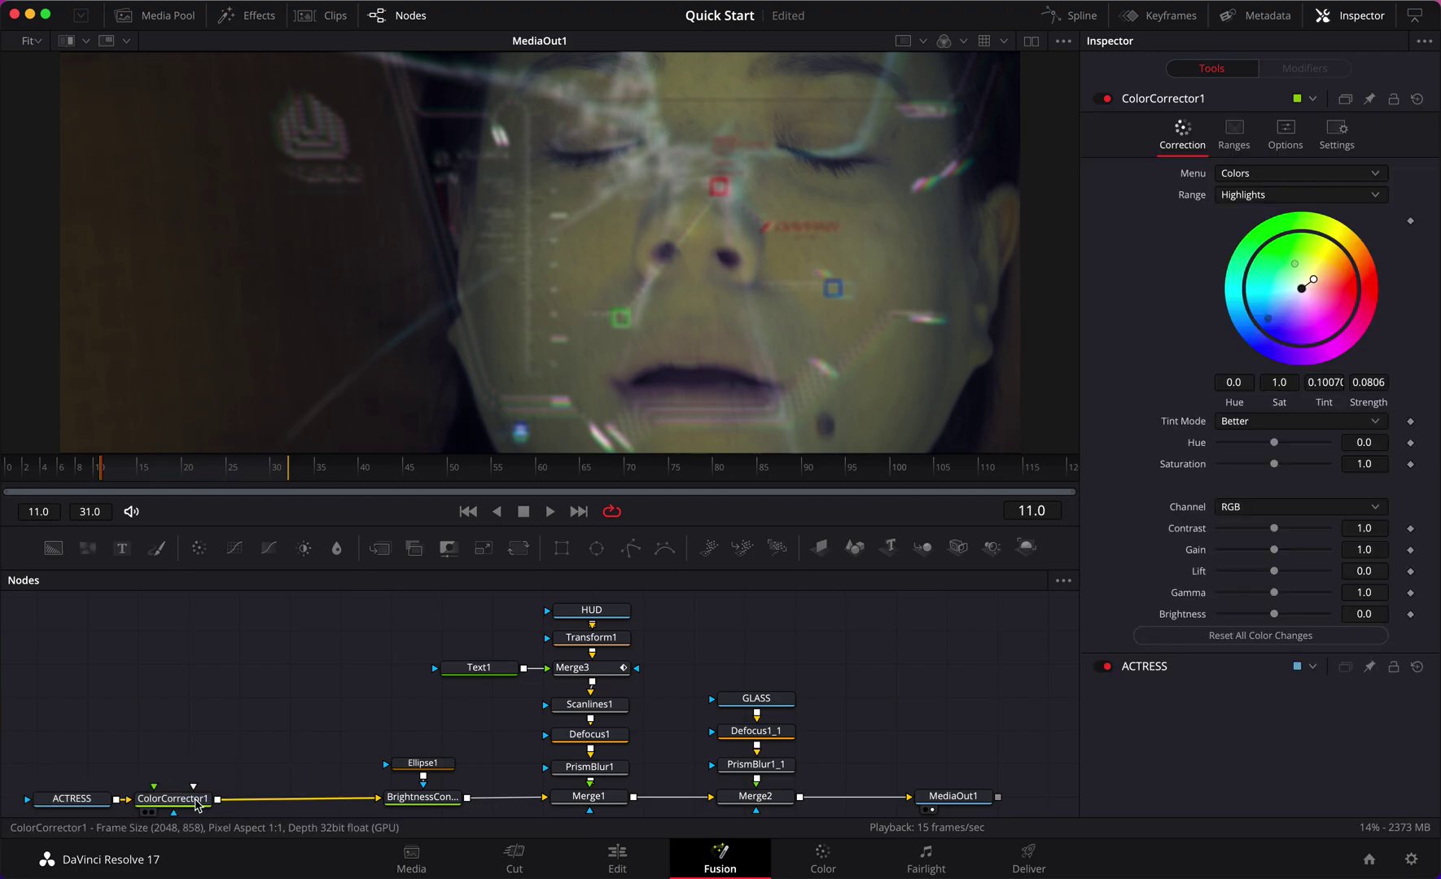
# Rename the ColorCorrector1 node BASE_CC
pyautogui.scroll(-1, 197, 806)
pyautogui.rightClick(176, 779)
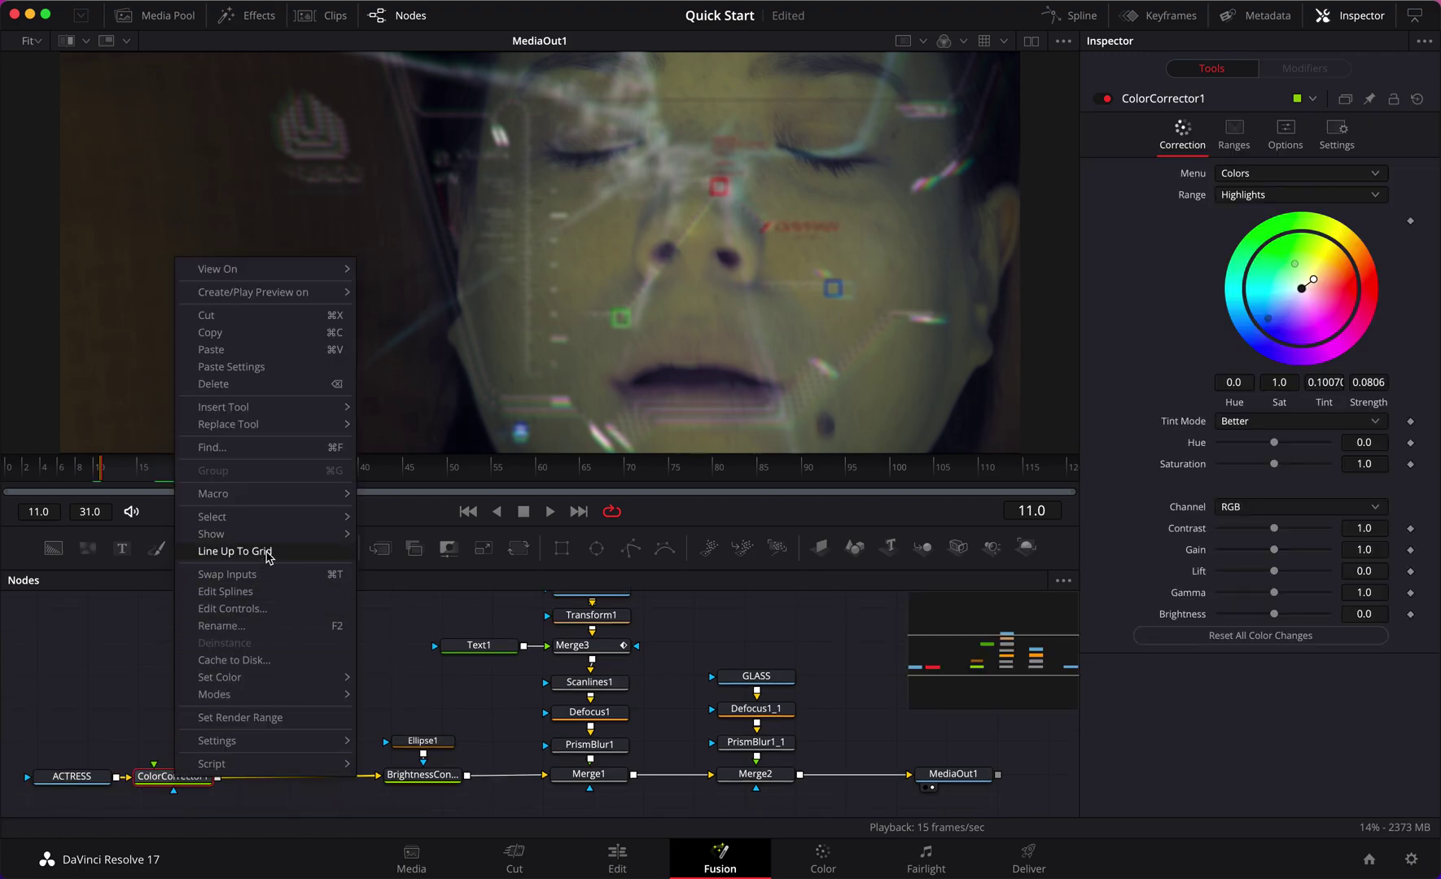
pyautogui.click(261, 626)
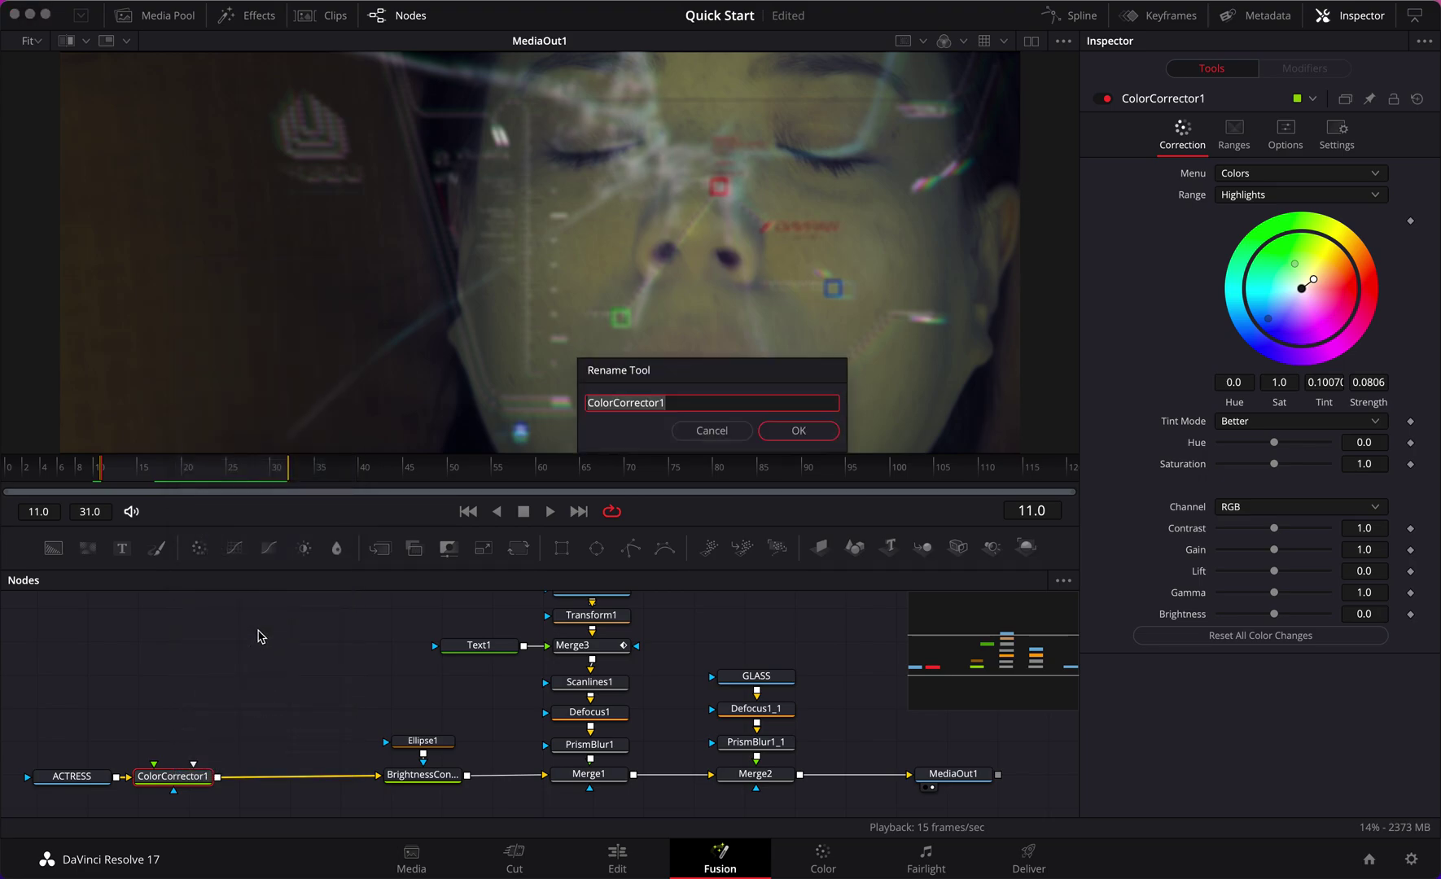
pyautogui.write('BASE_CC')
pyautogui.press('Return')
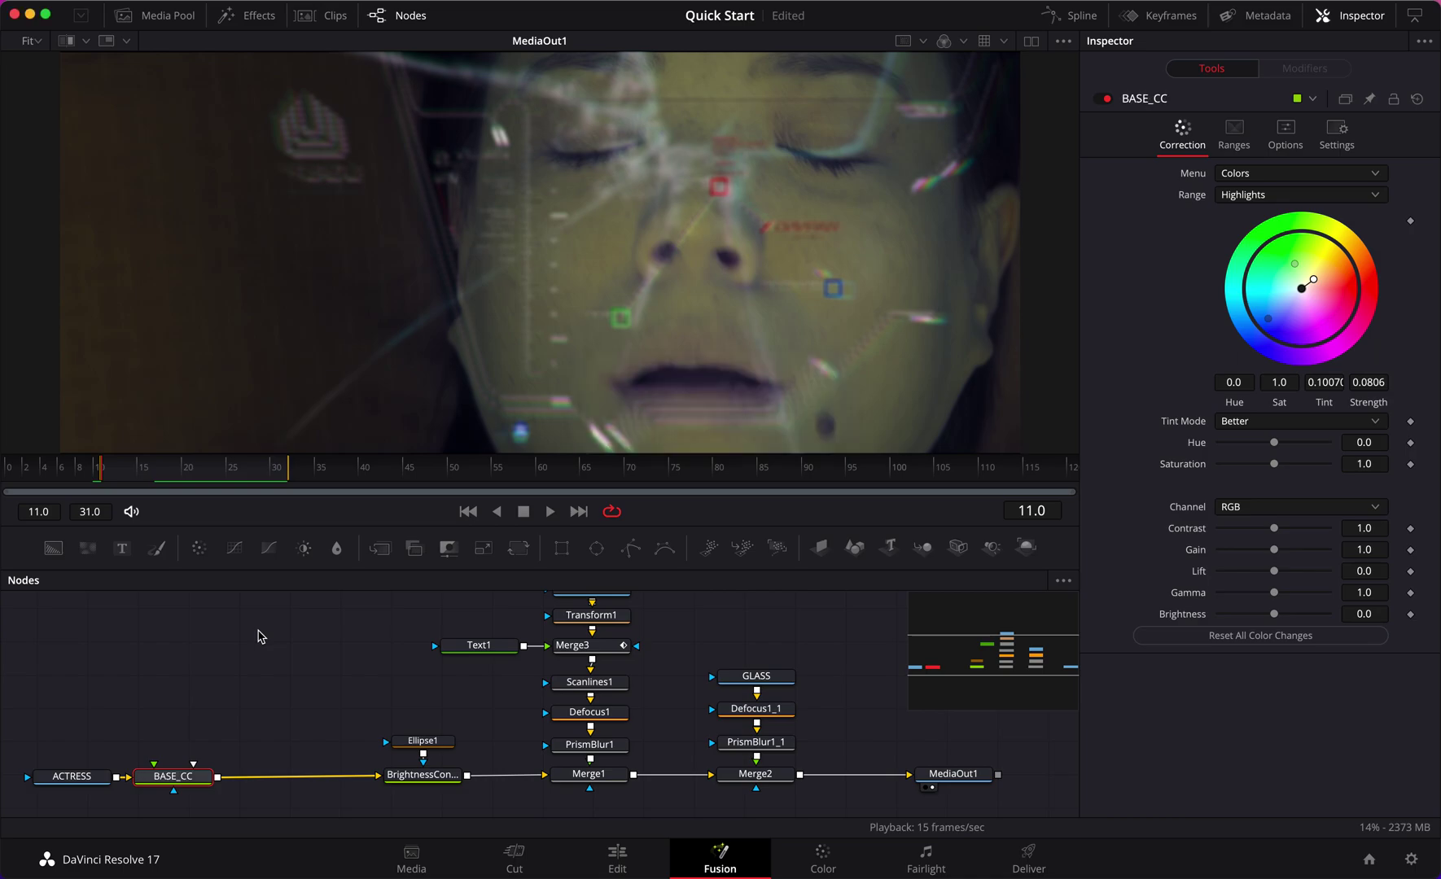
# Add a Color Corrector after BASE_CC, rename it Redlight_CC, and shift it slightly right in the node flow
pyautogui.click(199, 547)
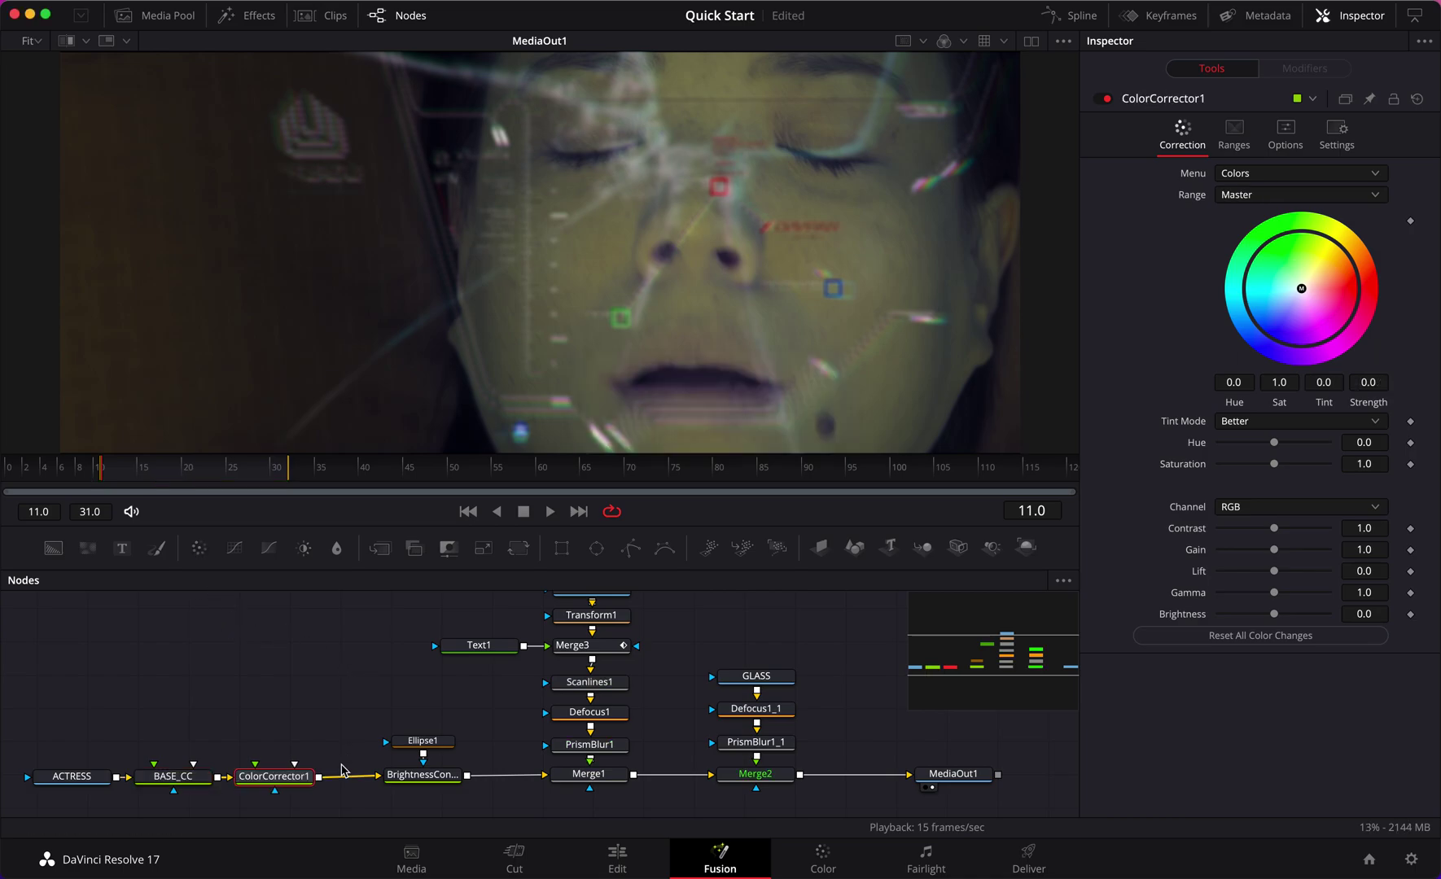
pyautogui.rightClick(281, 776)
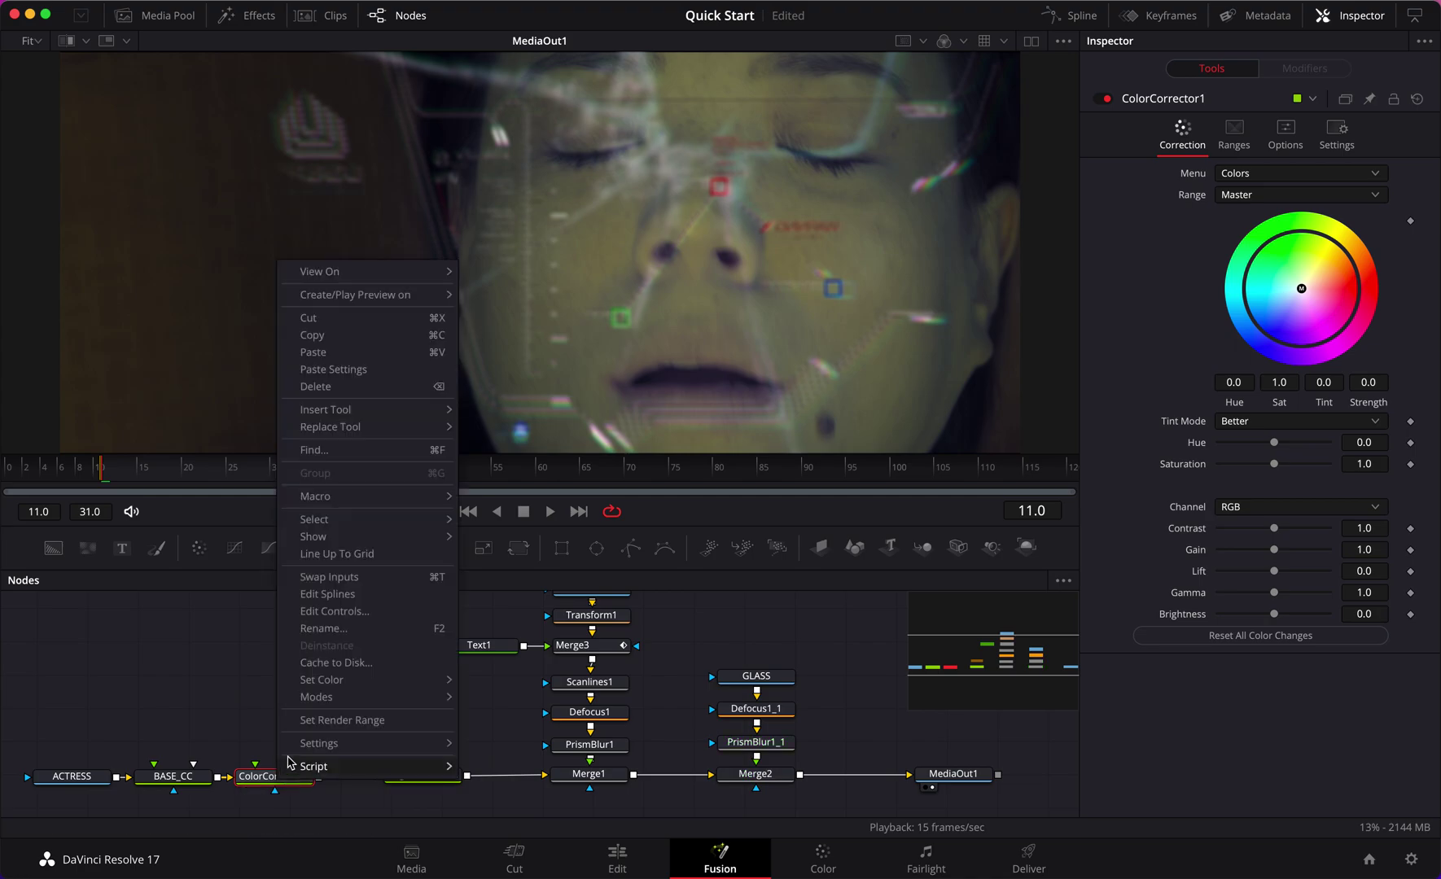
pyautogui.click(354, 631)
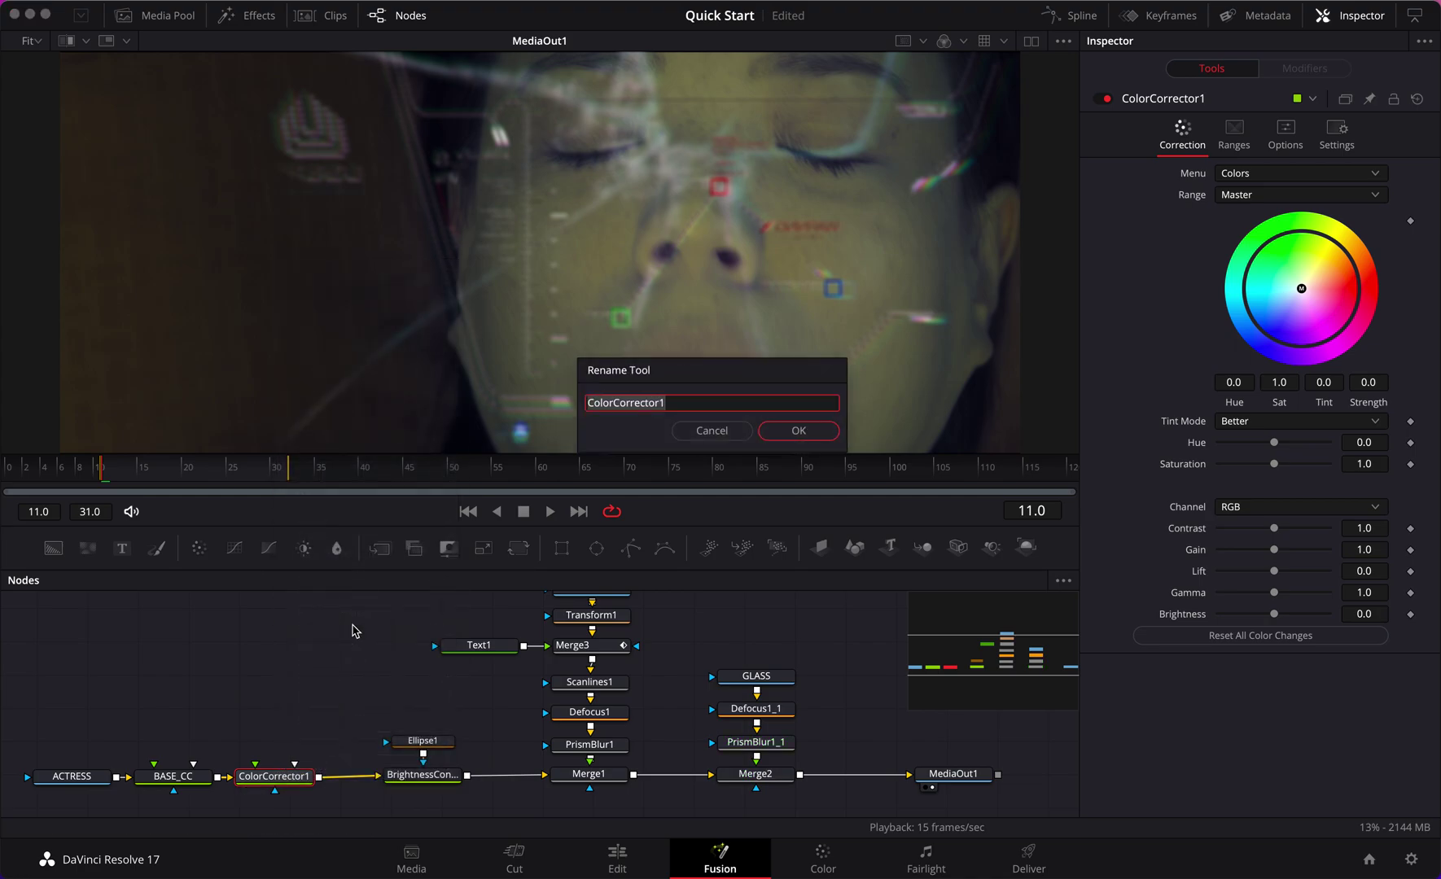
pyautogui.write('Redlight_CC')
pyautogui.click(805, 431)
pyautogui.moveTo(272, 775); pyautogui.dragTo(280, 775)
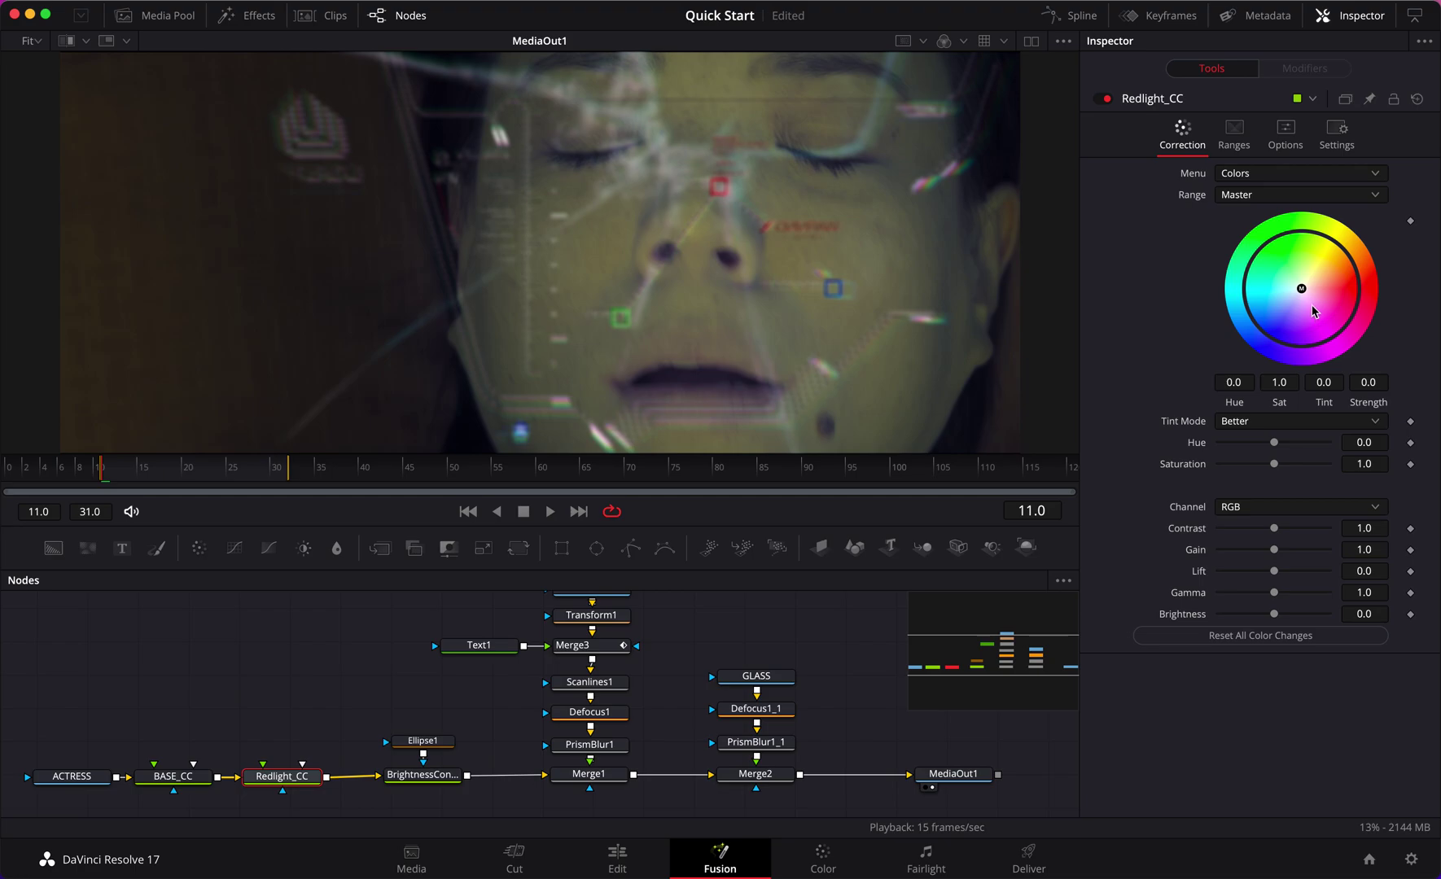
# Tint Redlight_CC's master range red at strength 1.0 and mask it with an ellipse centred on the face at about 0.69, 0.52
pyautogui.moveTo(1302, 300); pyautogui.dragTo(1426, 298)
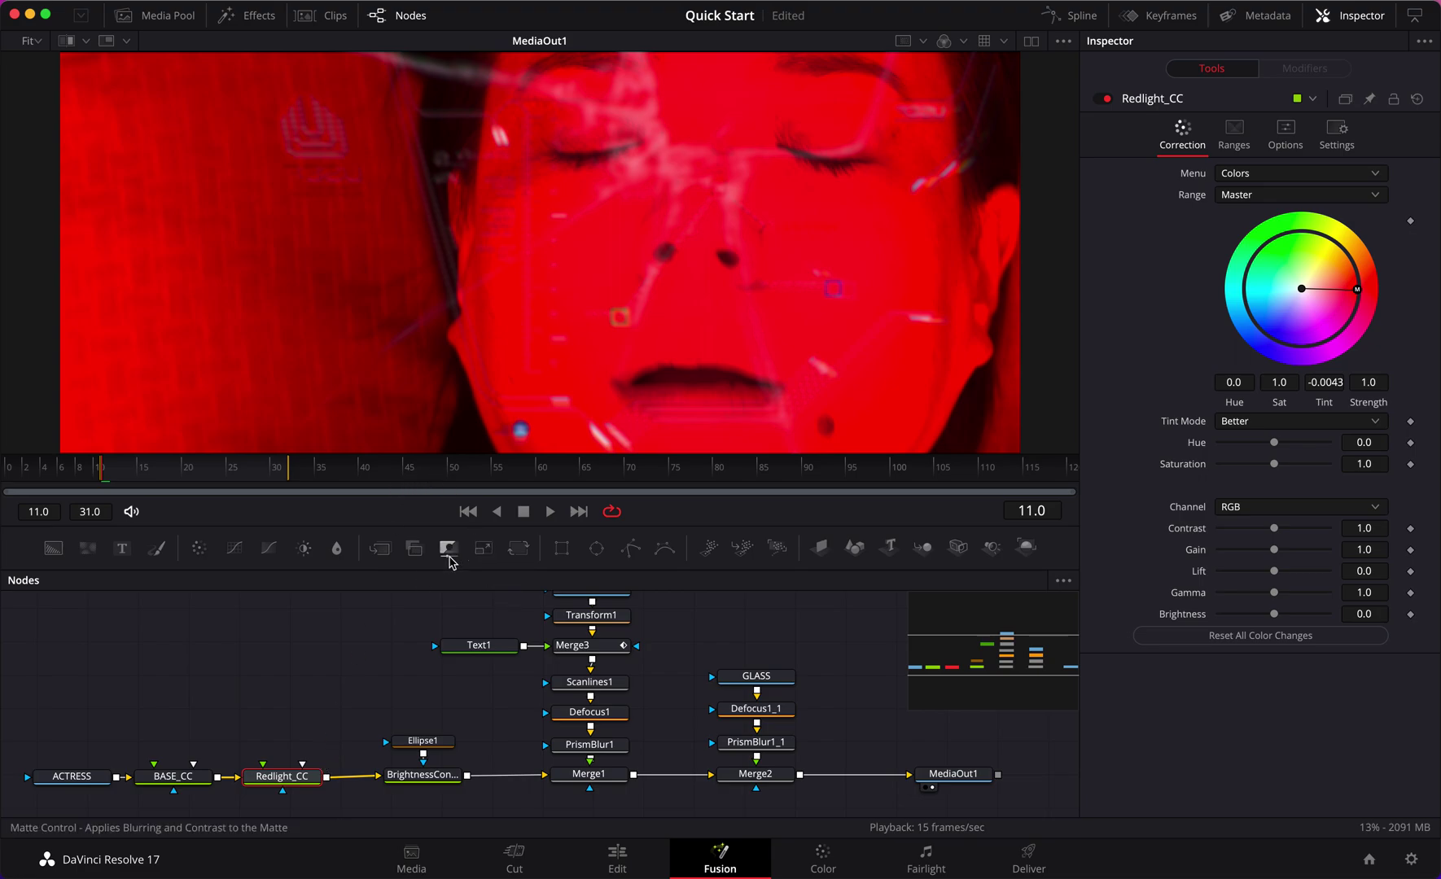
pyautogui.click(597, 548)
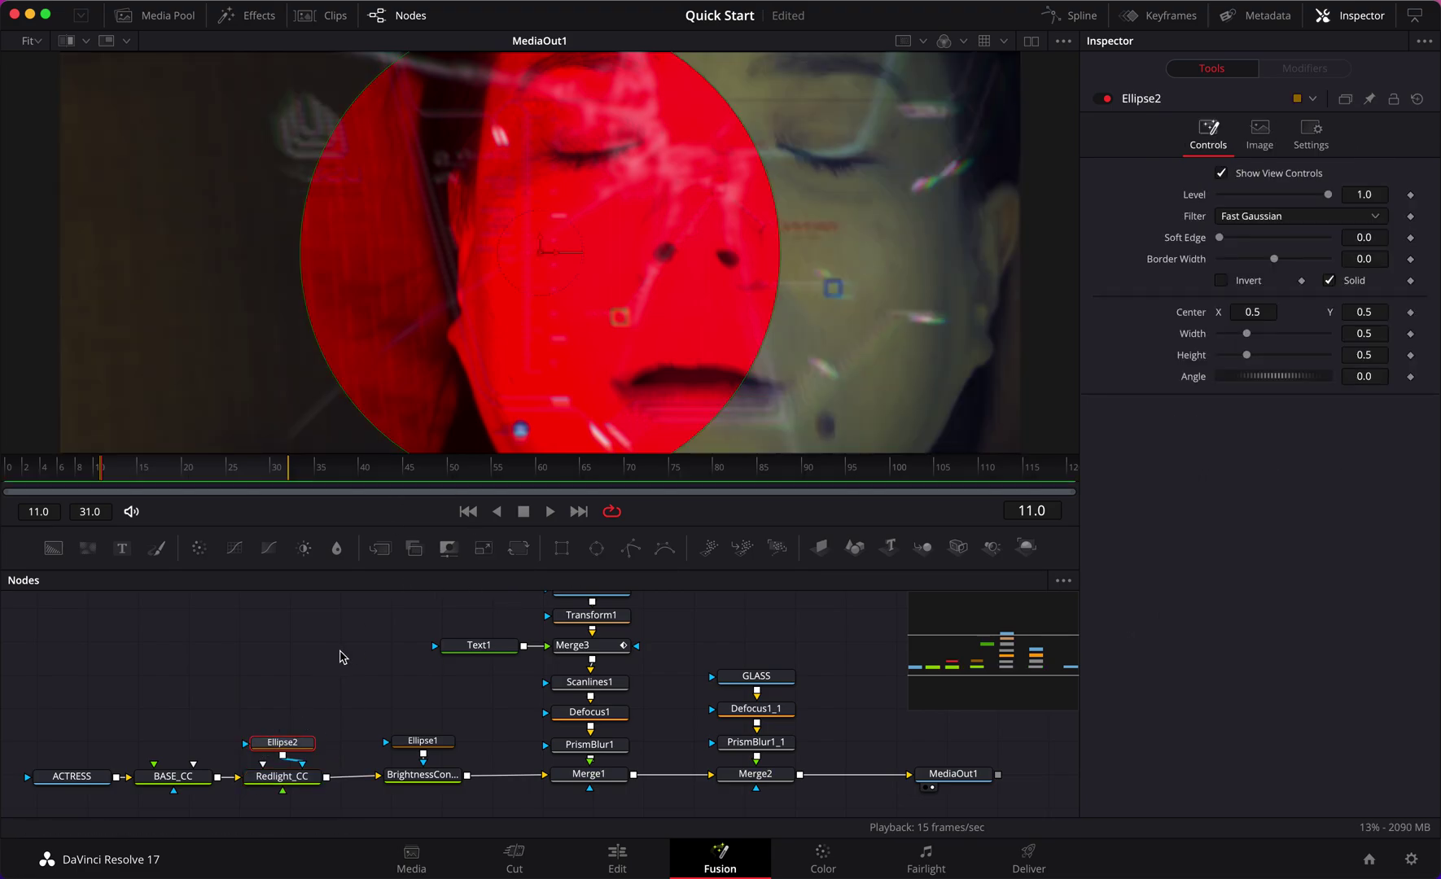
pyautogui.scroll(-3, 822, 340)
pyautogui.moveTo(680, 293); pyautogui.dragTo(770, 289)
# At frame 14, flatten the ellipse mask to a height of about 0.24 and centre it below the eyes at about 0.68, 0.68
pyautogui.click(124, 477)
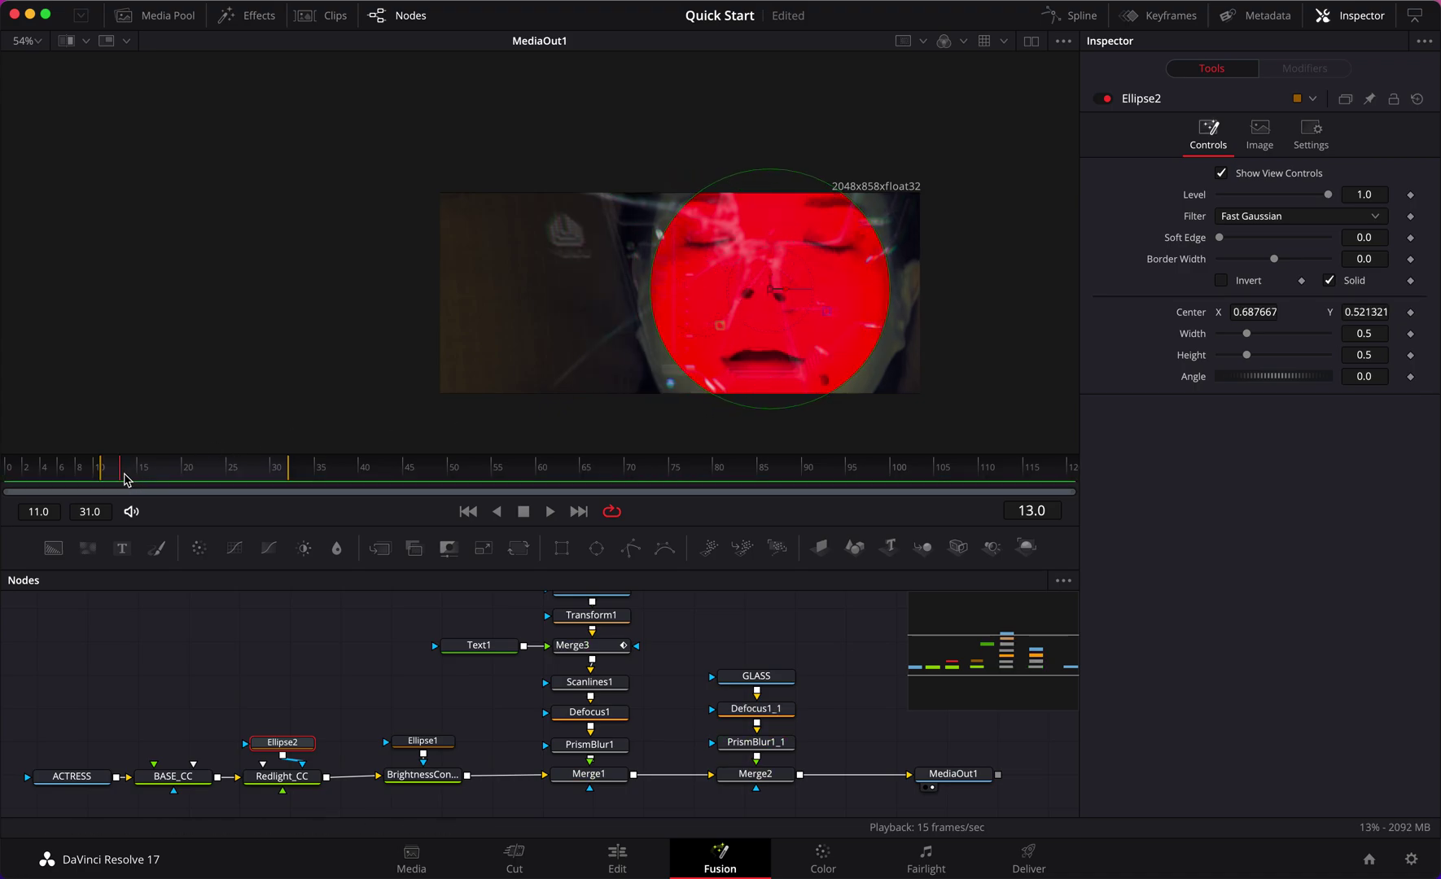
pyautogui.click(114, 477)
pyautogui.moveTo(113, 479); pyautogui.dragTo(132, 479)
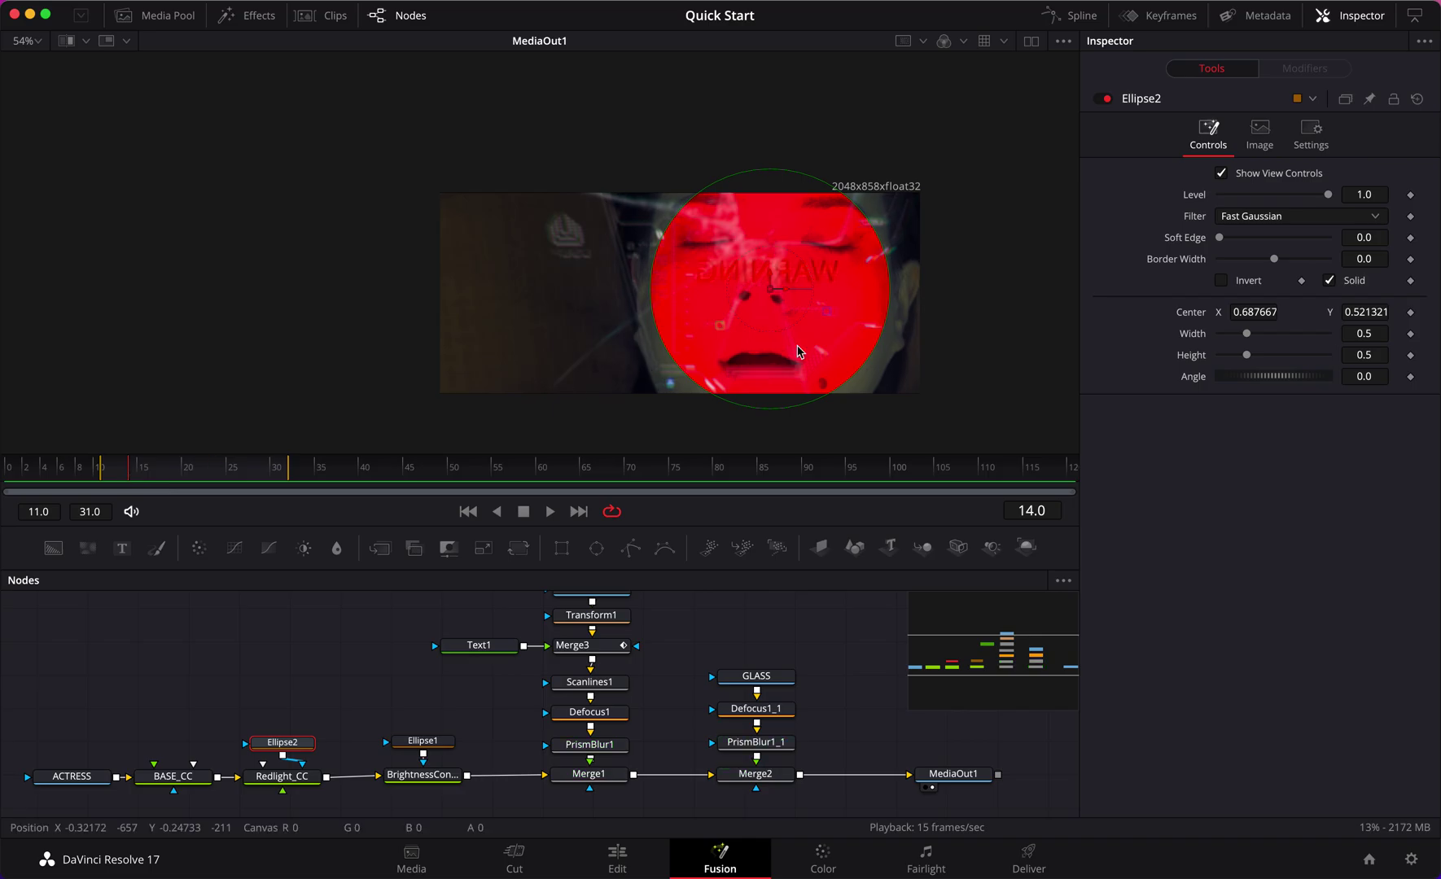
pyautogui.scroll(3, 810, 289)
pyautogui.scroll(-3, 811, 289)
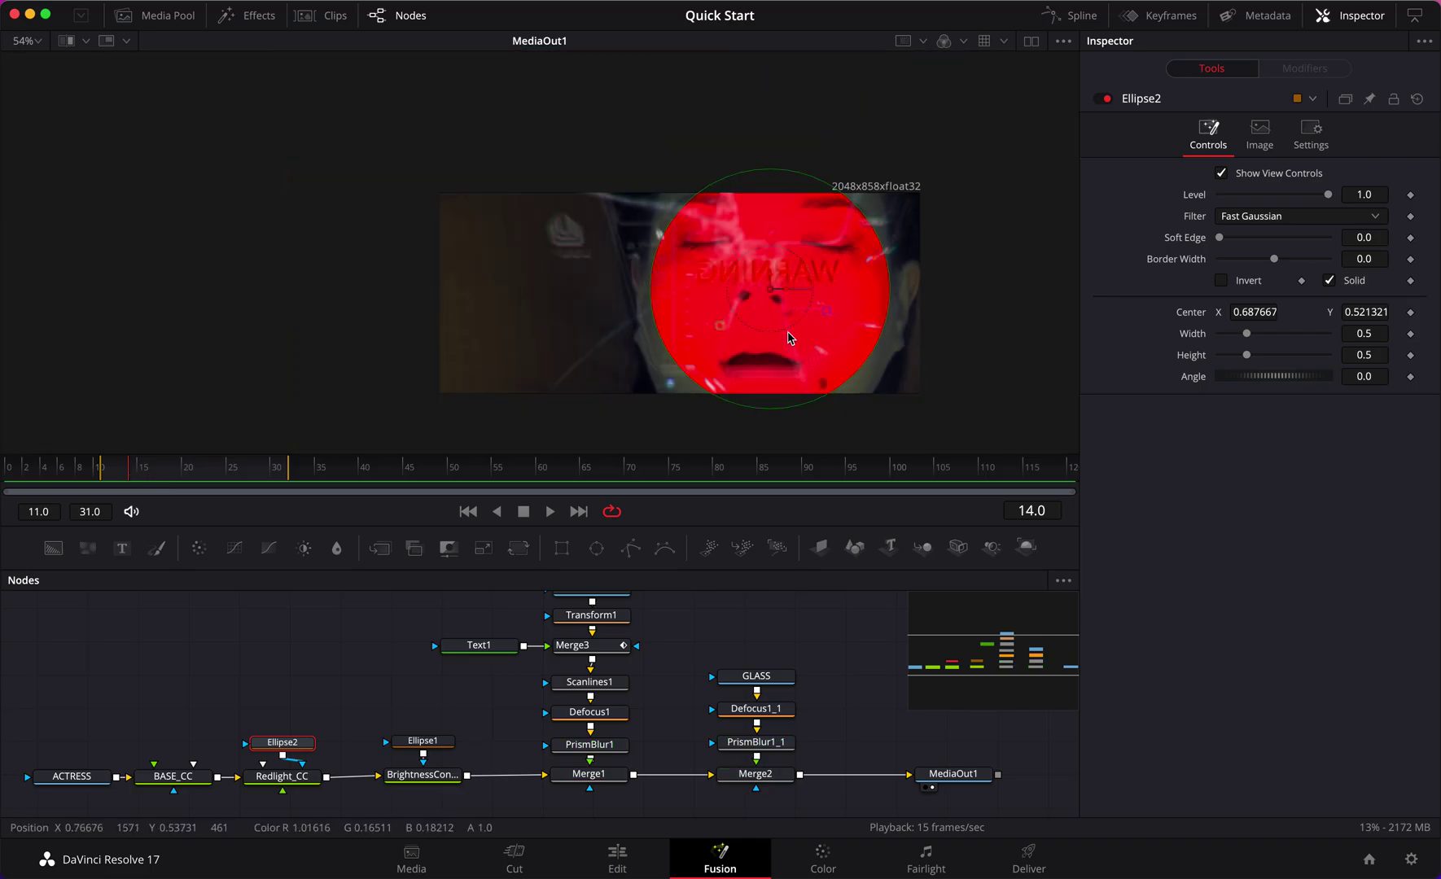
pyautogui.moveTo(788, 407); pyautogui.dragTo(784, 356)
pyautogui.scroll(3, 783, 357)
pyautogui.scroll(-2, 782, 357)
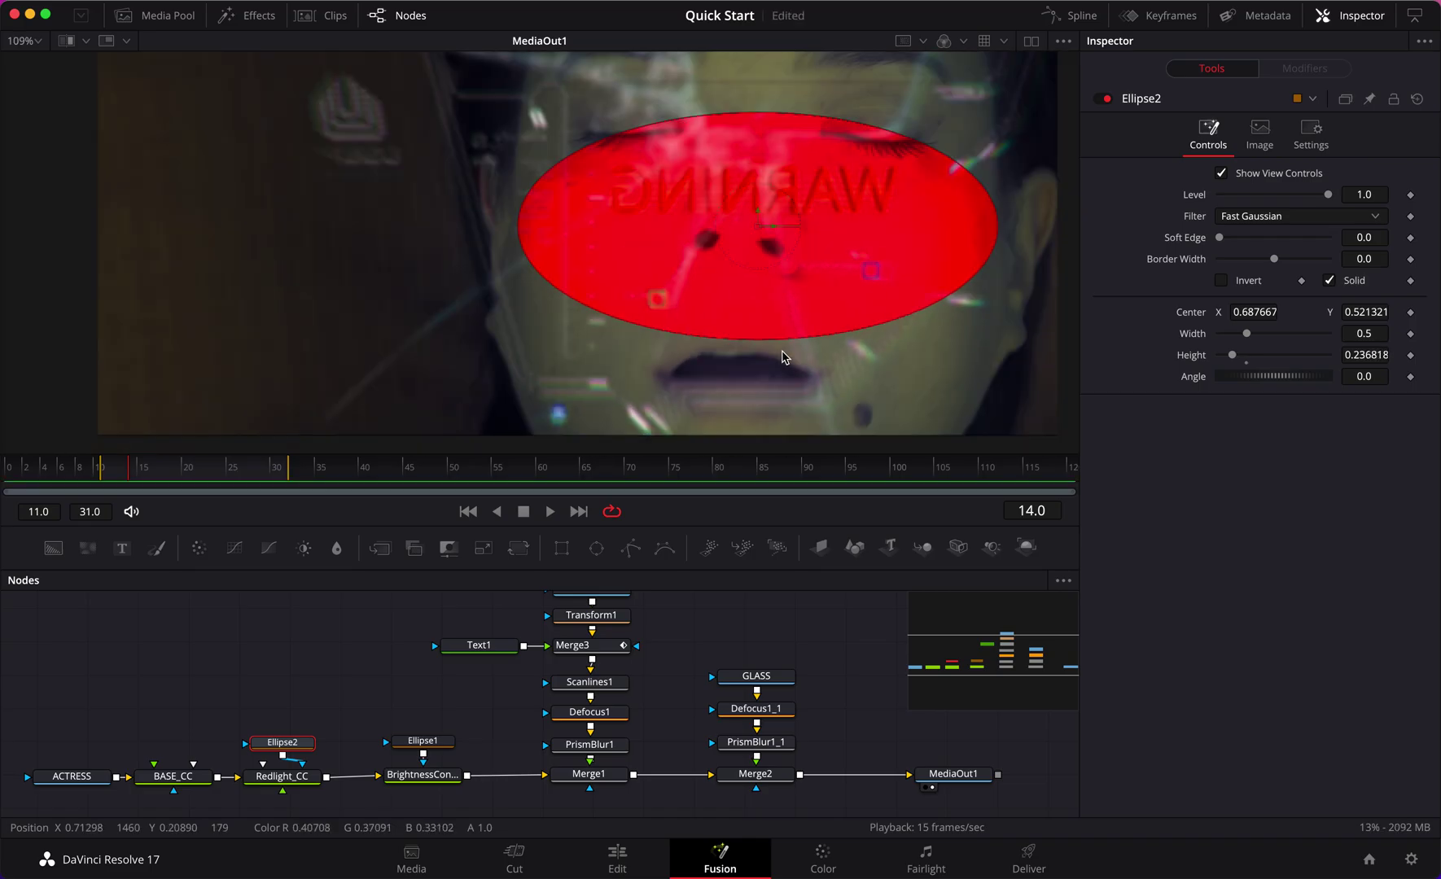
pyautogui.moveTo(765, 268); pyautogui.dragTo(761, 232)
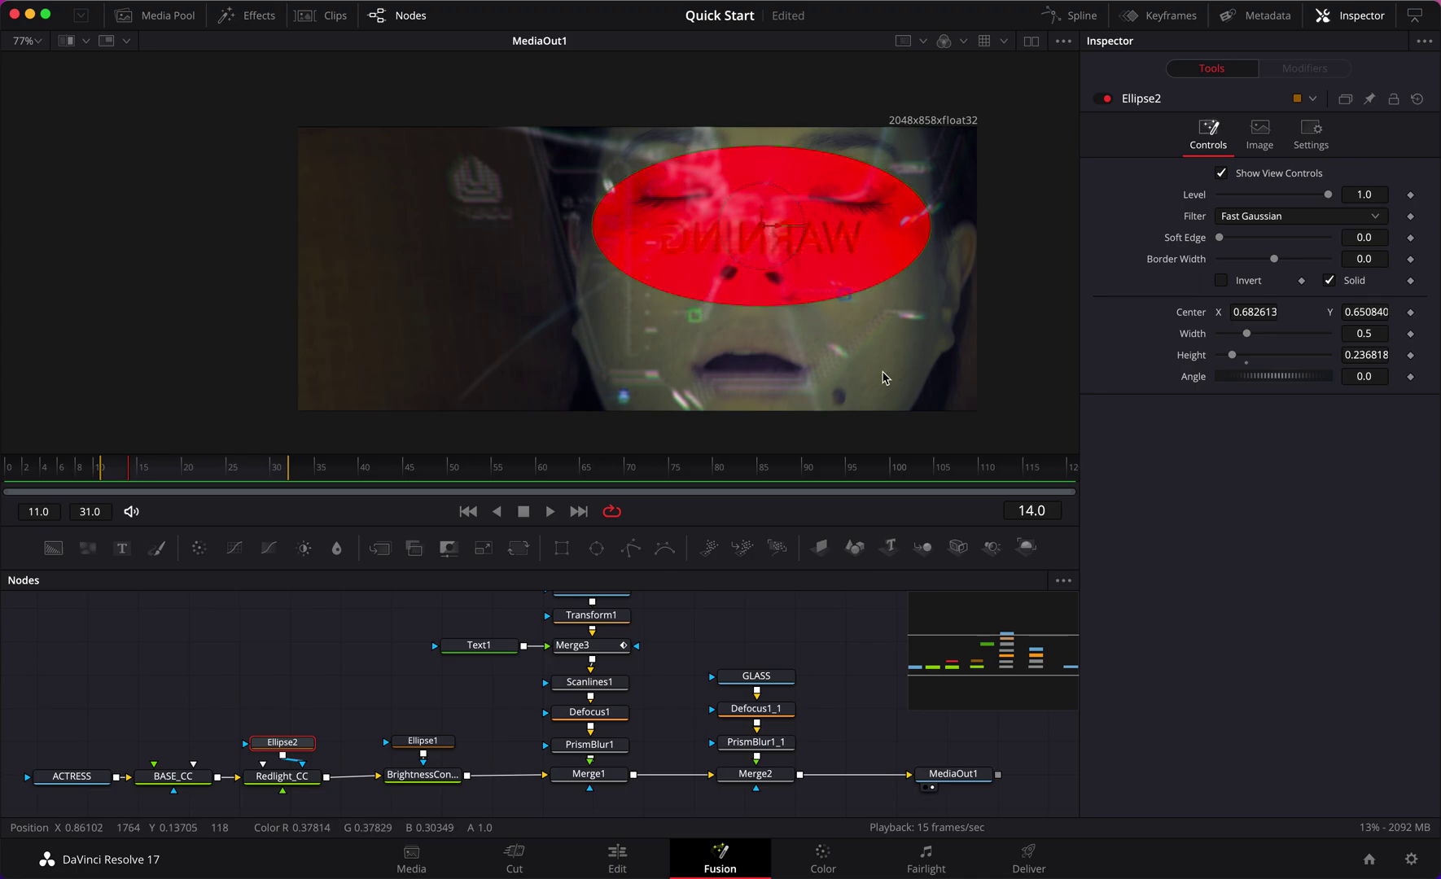
pyautogui.moveTo(761, 226); pyautogui.dragTo(762, 218)
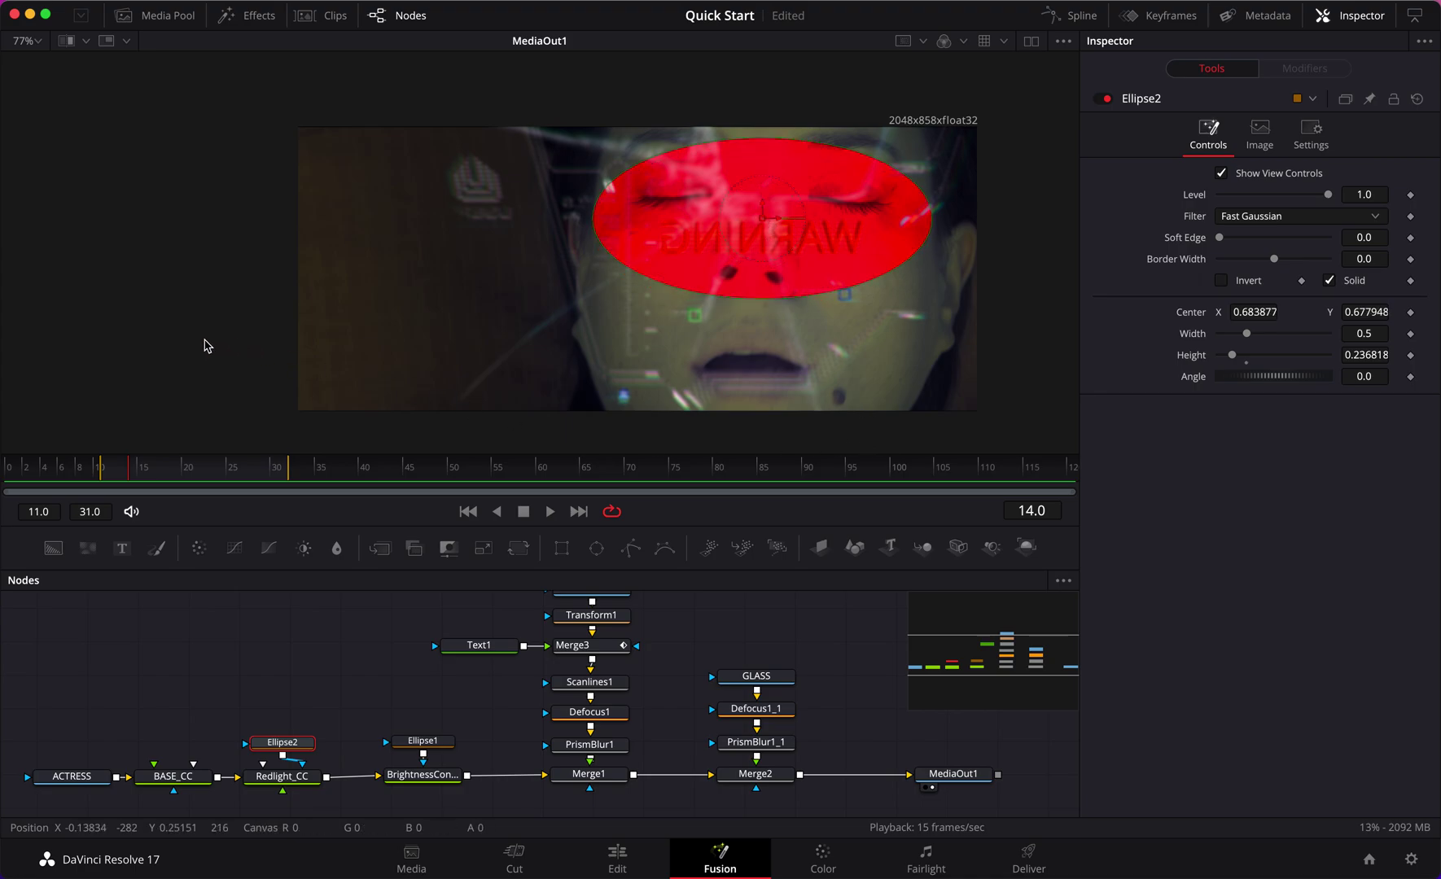
pyautogui.press('super+f')
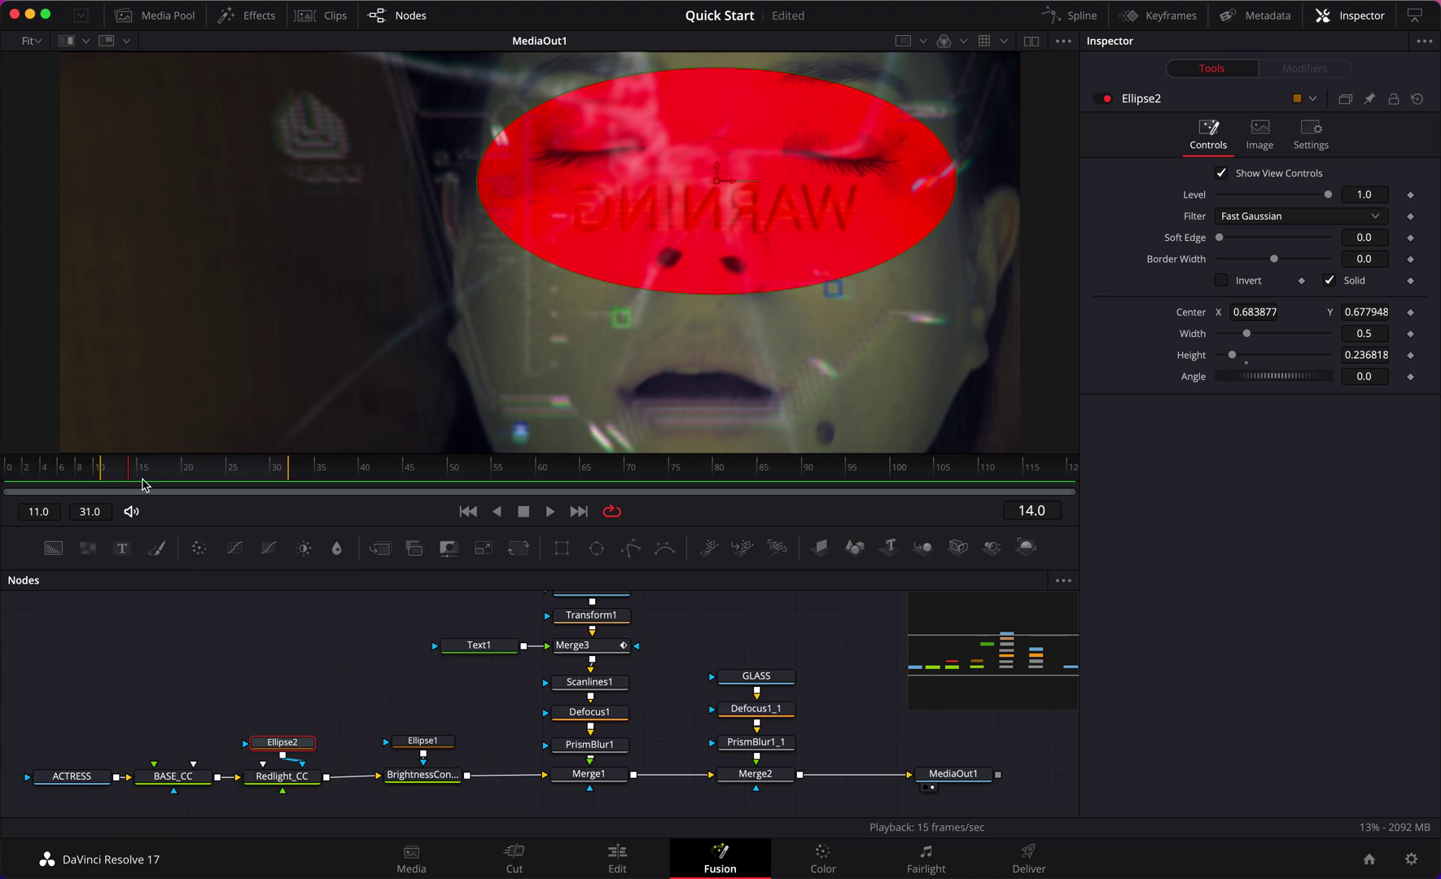
# Return to frame 11 and drive Redlight_CC's tint strength with a Probe modifier
pyautogui.moveTo(128, 476); pyautogui.dragTo(100, 475)
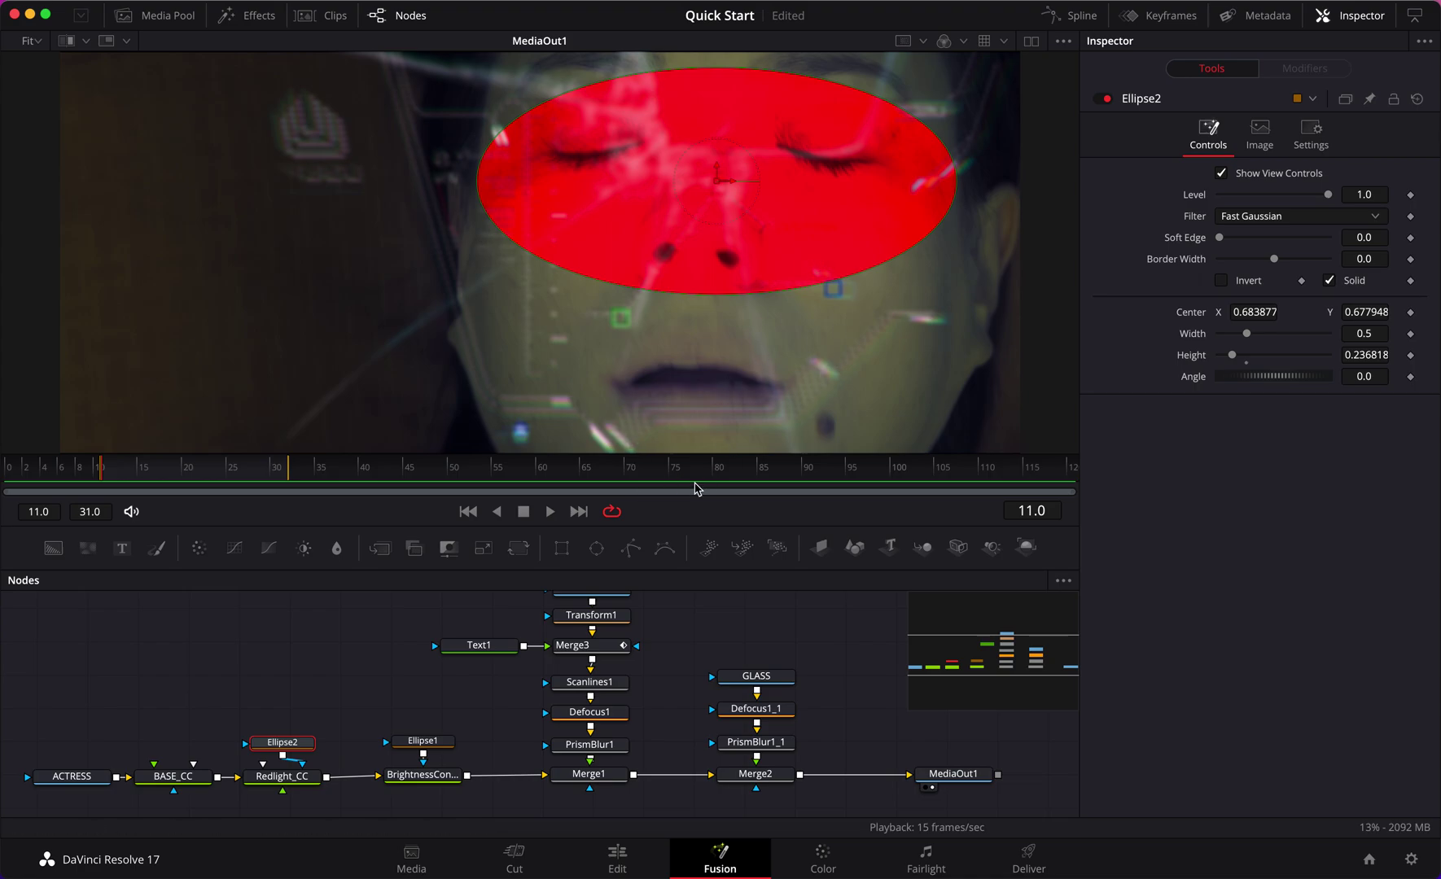
pyautogui.click(315, 775)
pyautogui.rightClick(1376, 411)
pyautogui.moveTo(1381, 493)
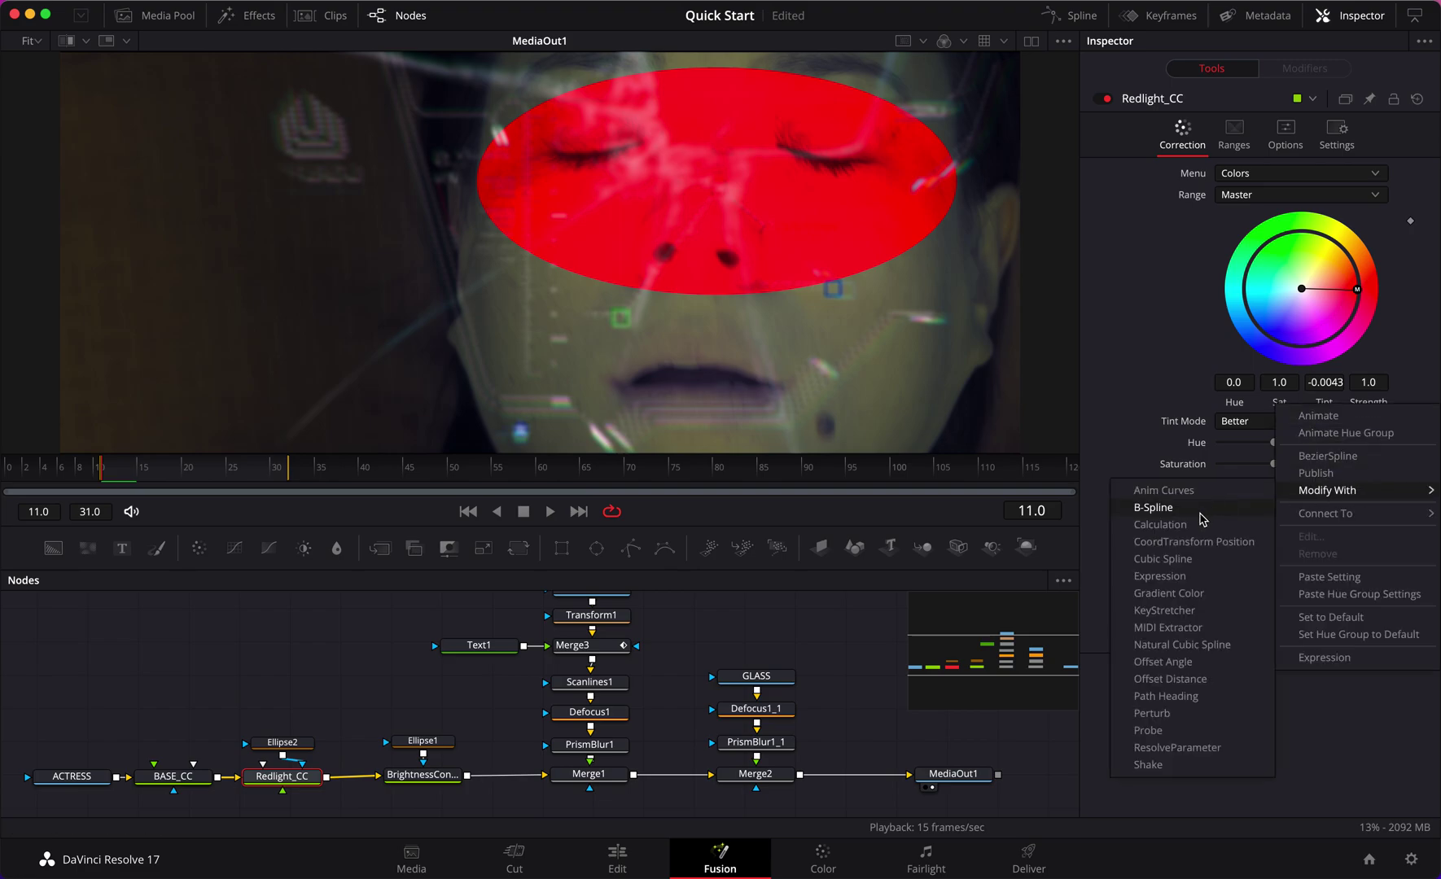
pyautogui.click(1193, 730)
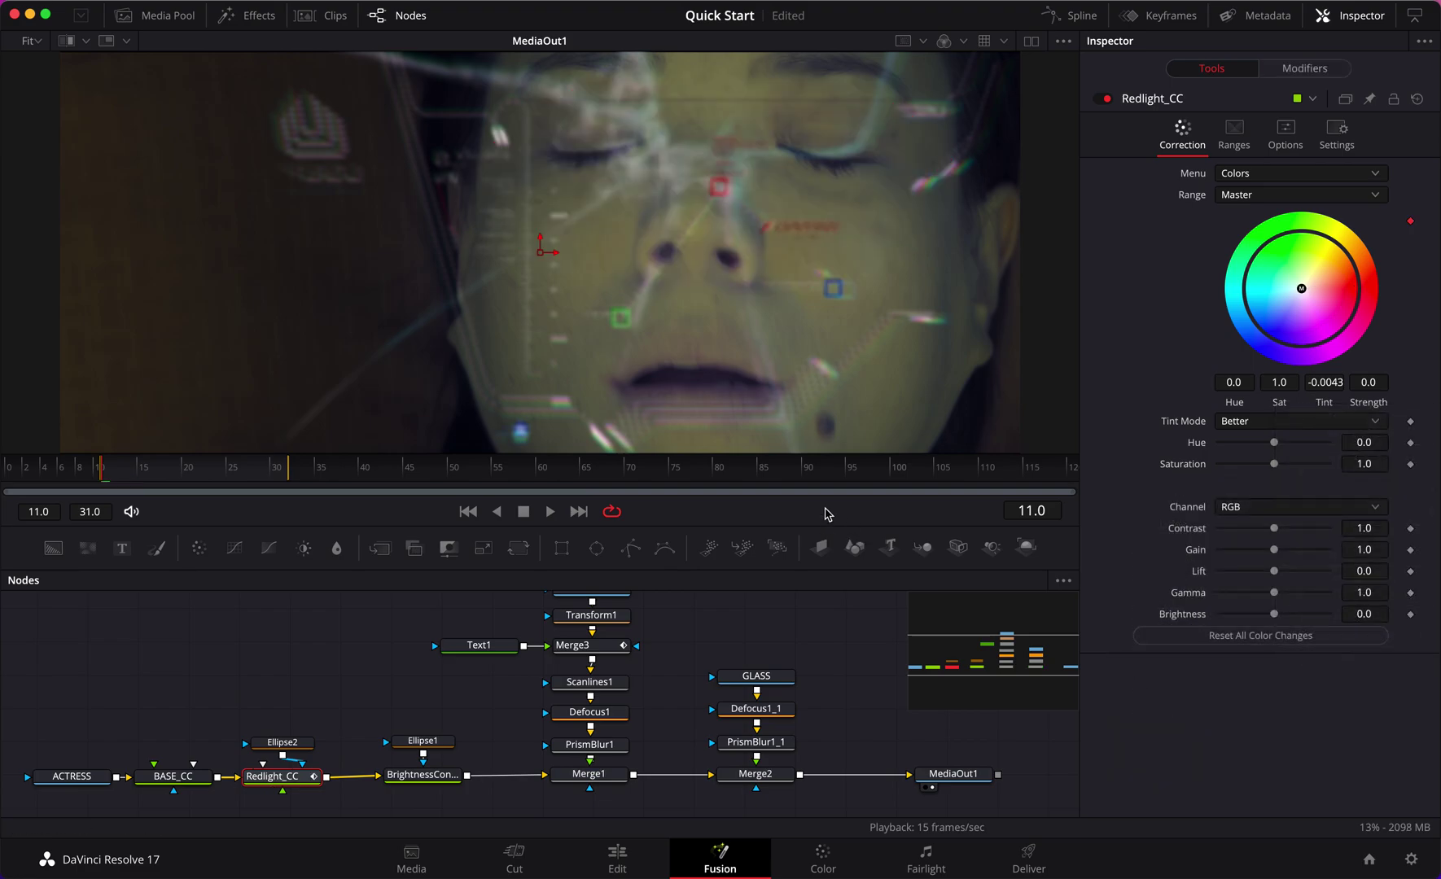
# Assign Merge3 as the image to probe in Redlight_CC's Probe modifier
pyautogui.click(1302, 69)
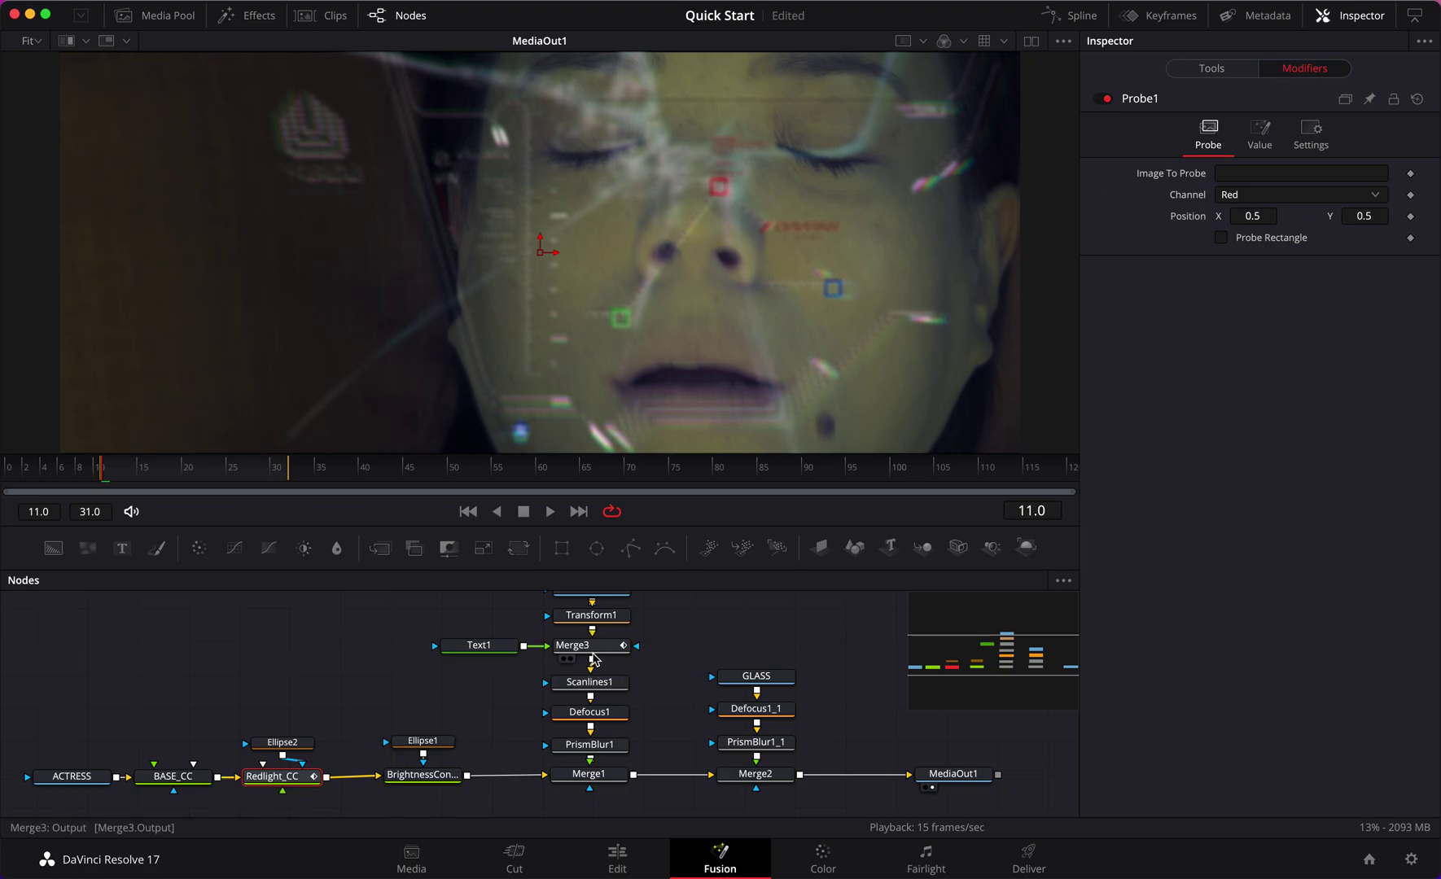
pyautogui.moveTo(590, 649); pyautogui.dragTo(1112, 373)
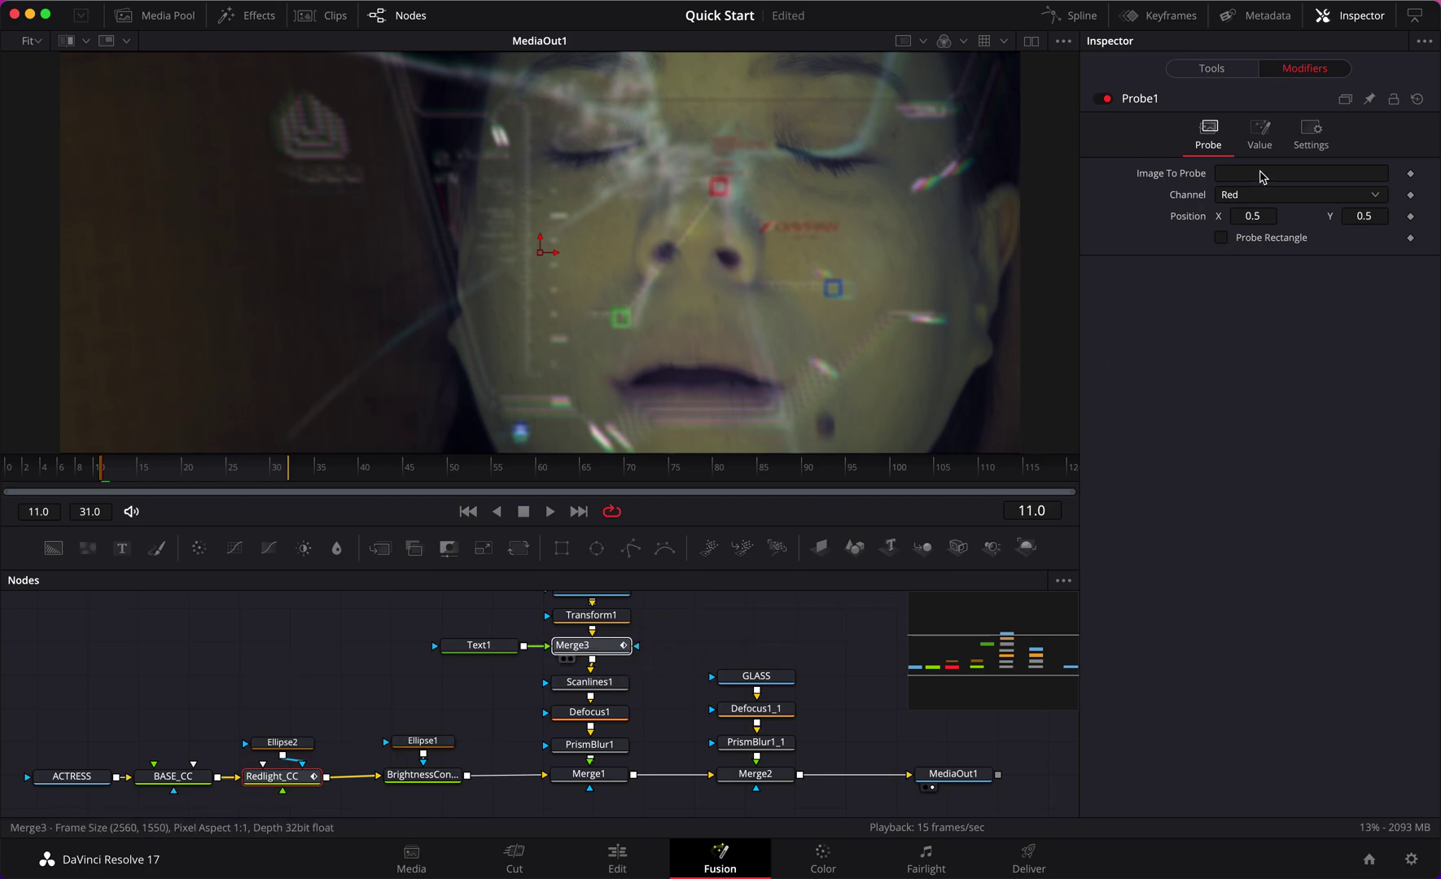
pyautogui.moveTo(1260, 177); pyautogui.dragTo(1262, 177)
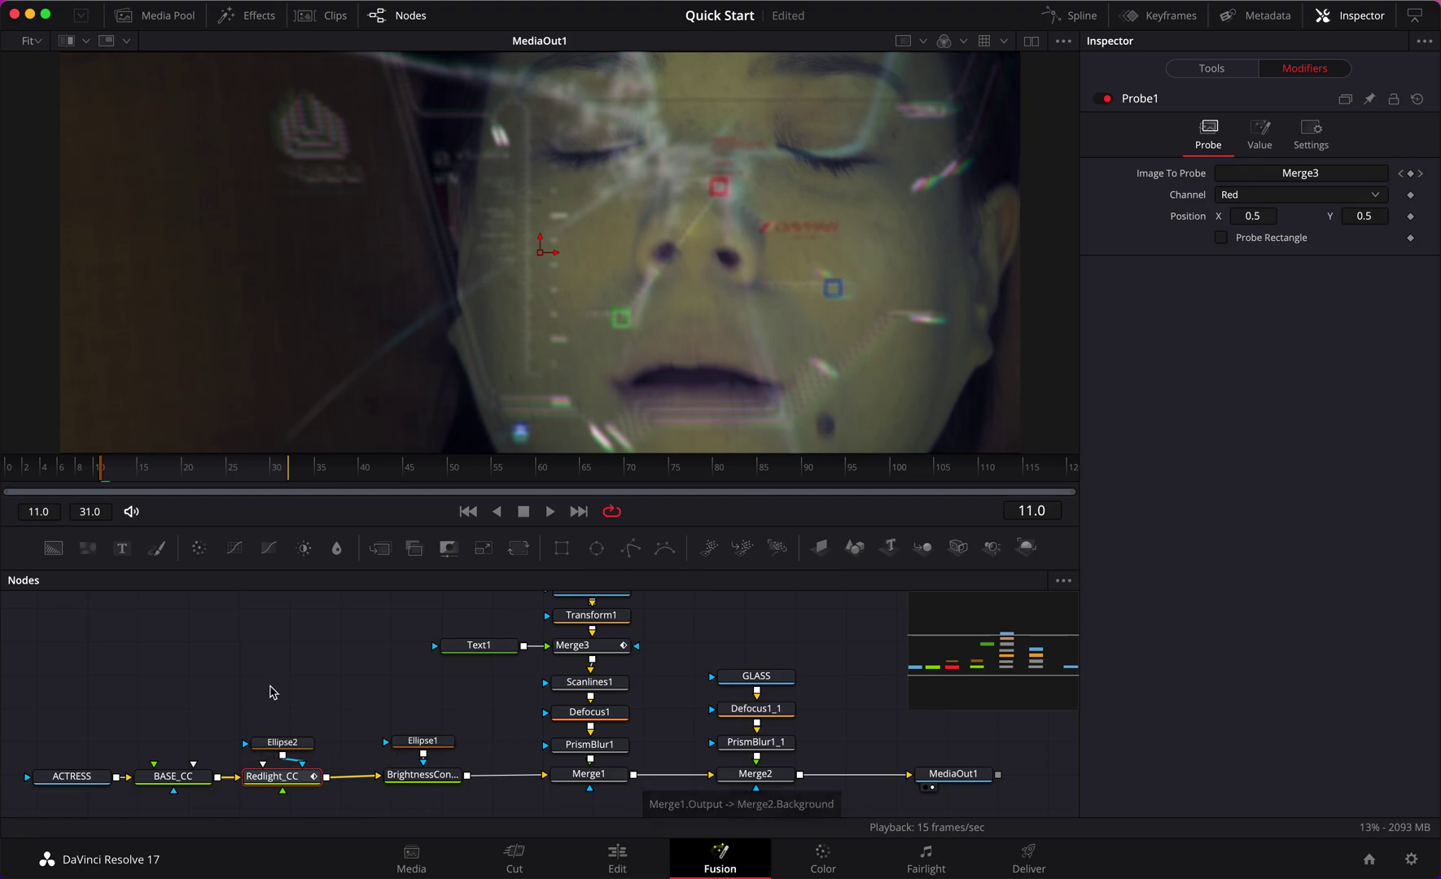
# Play back the render range to check whether the red light follows the WARNING text, and stop at frame 22
pyautogui.click(285, 662)
pyautogui.press('space')
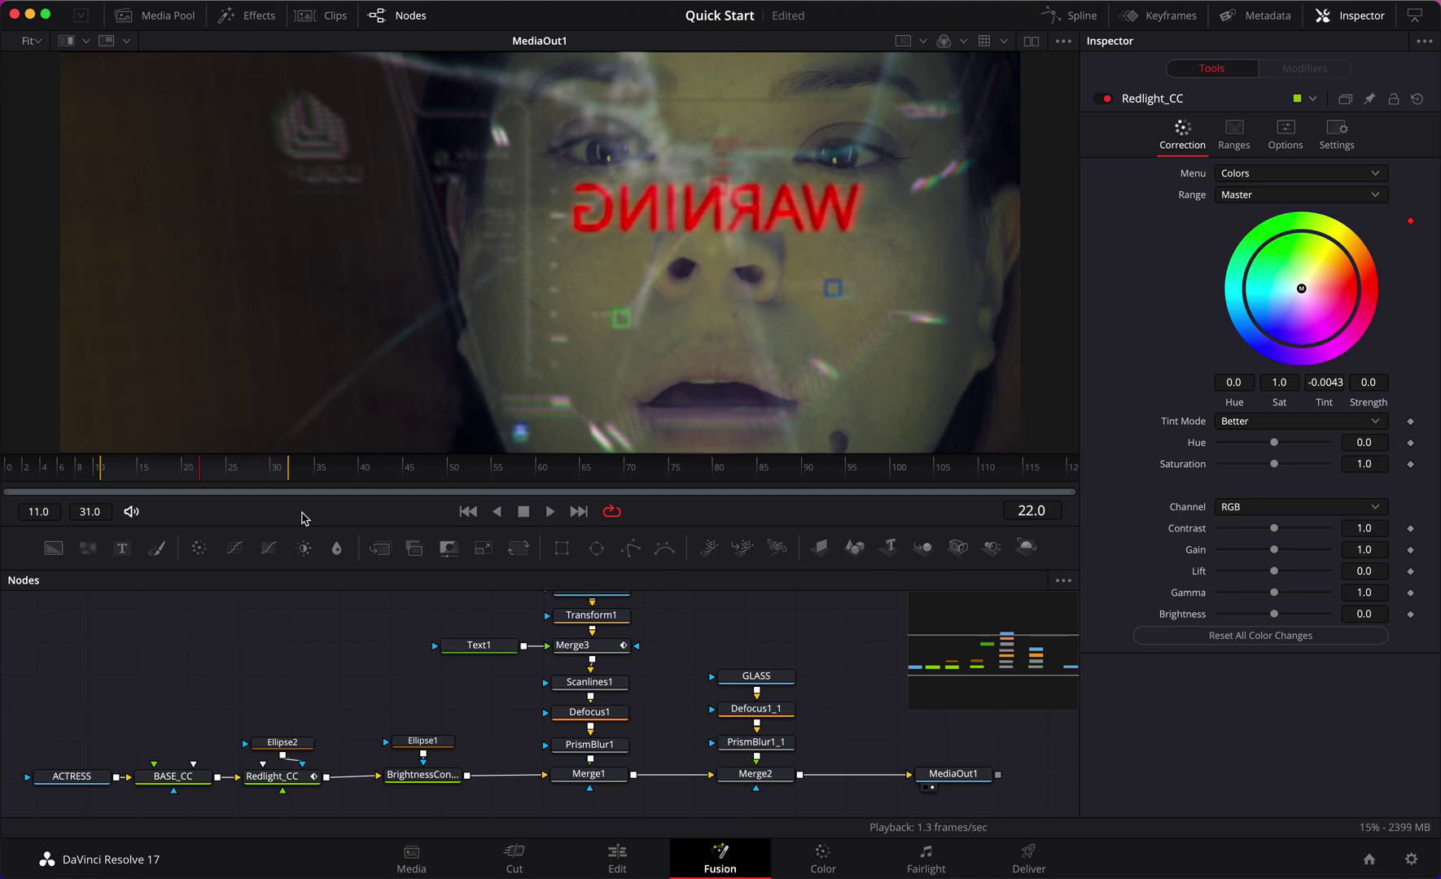
pyautogui.press('space')
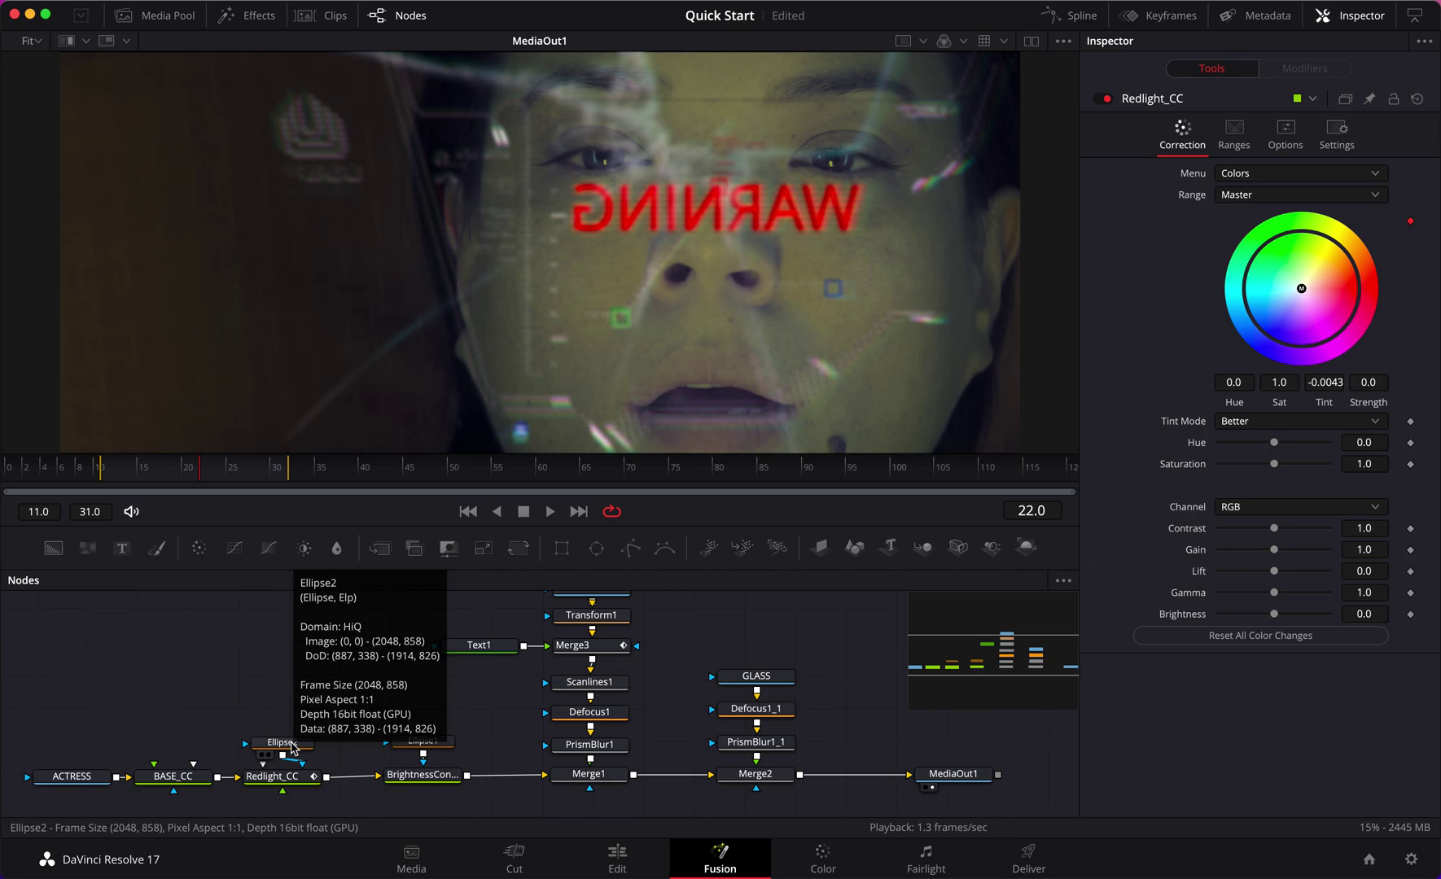
# Move Redlight_CC's probe point onto the WARNING lettering at about X 0.556, Y 0.570, and play back the flashing red light
pyautogui.click(286, 776)
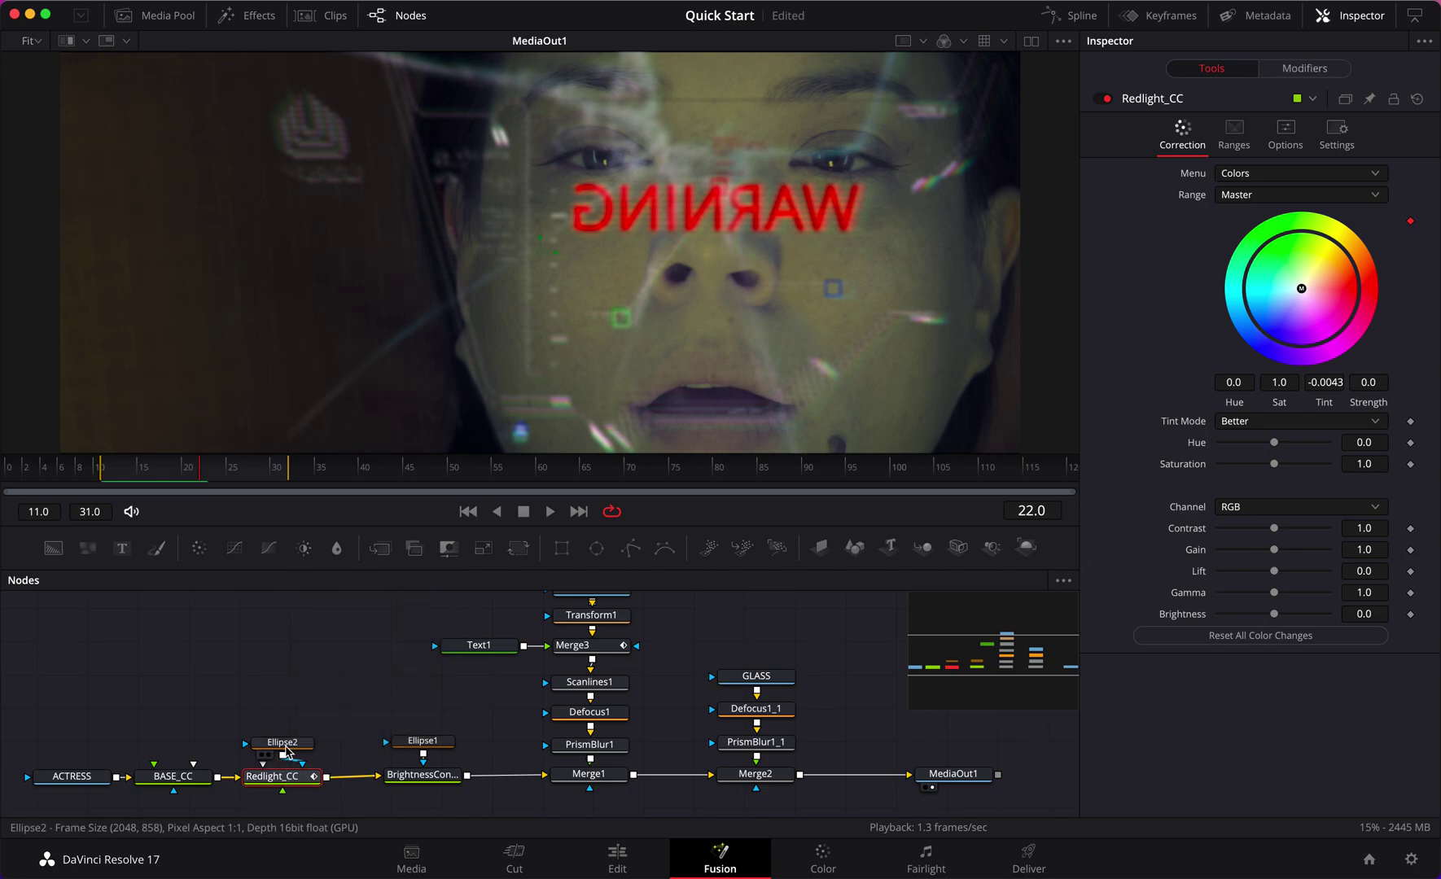
pyautogui.click(285, 745)
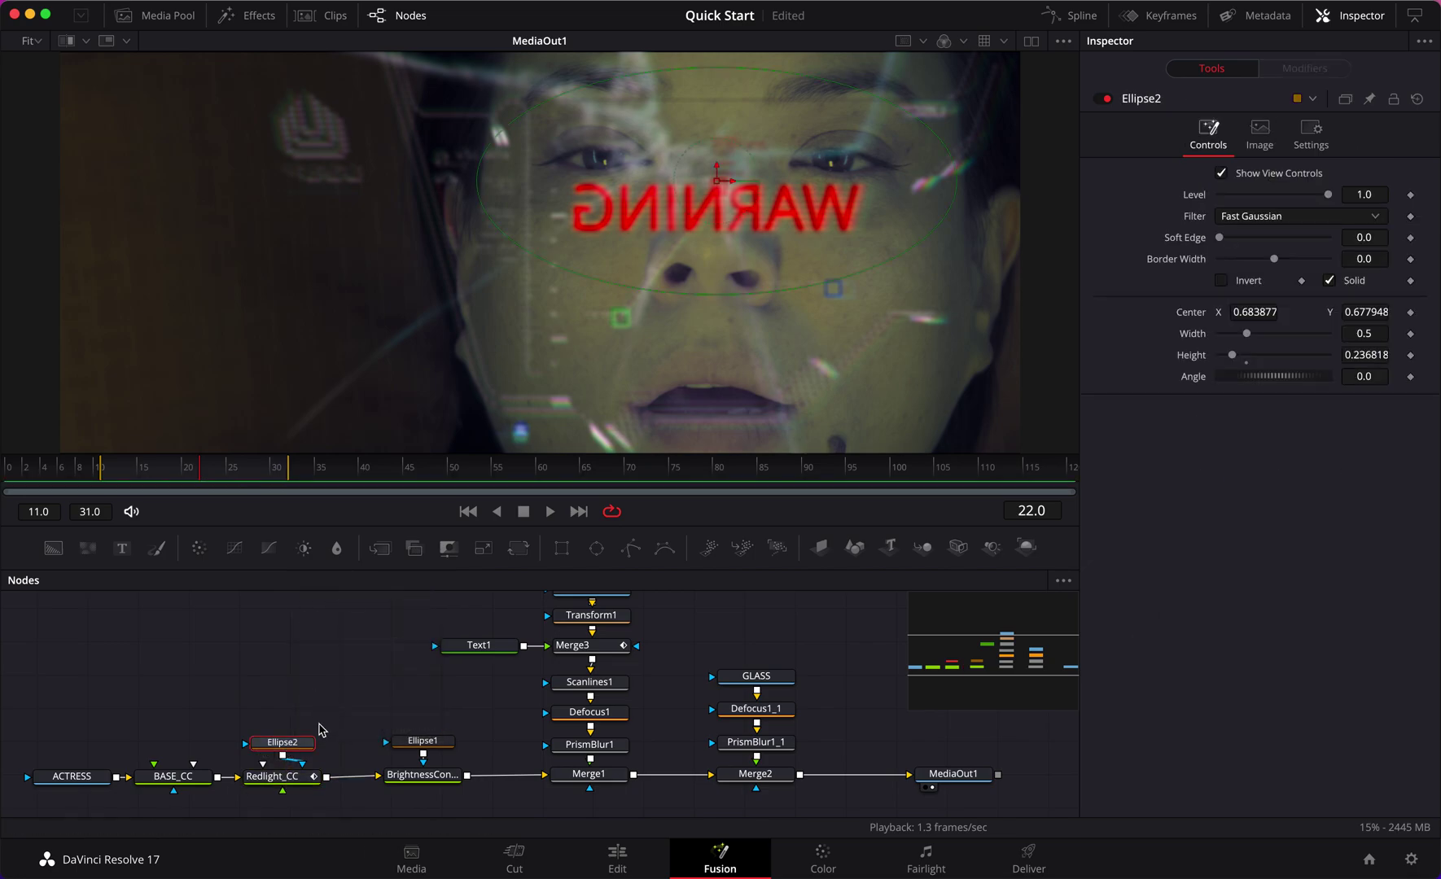
pyautogui.click(295, 777)
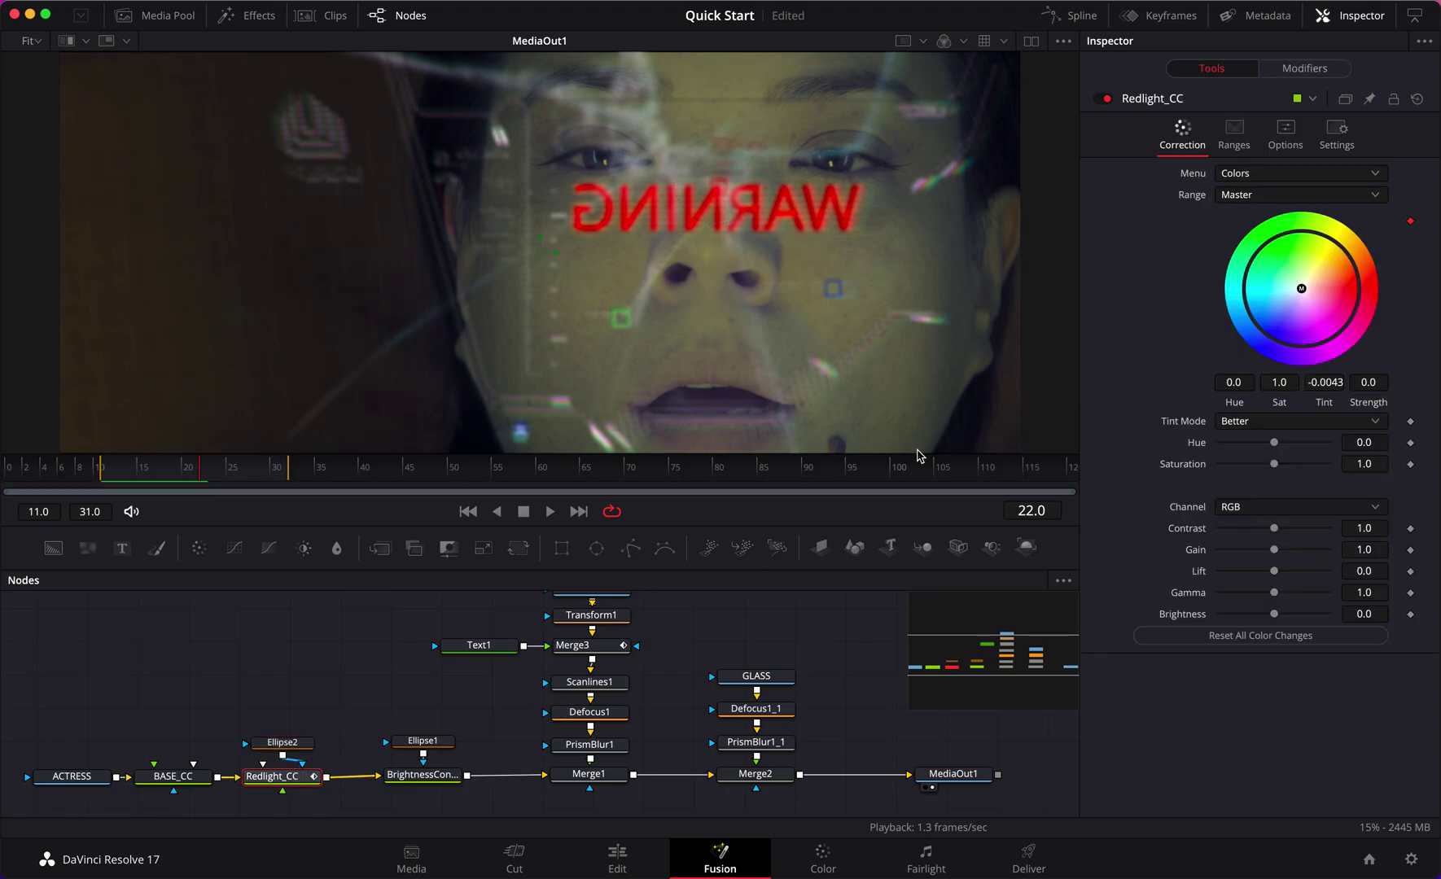
pyautogui.click(1302, 72)
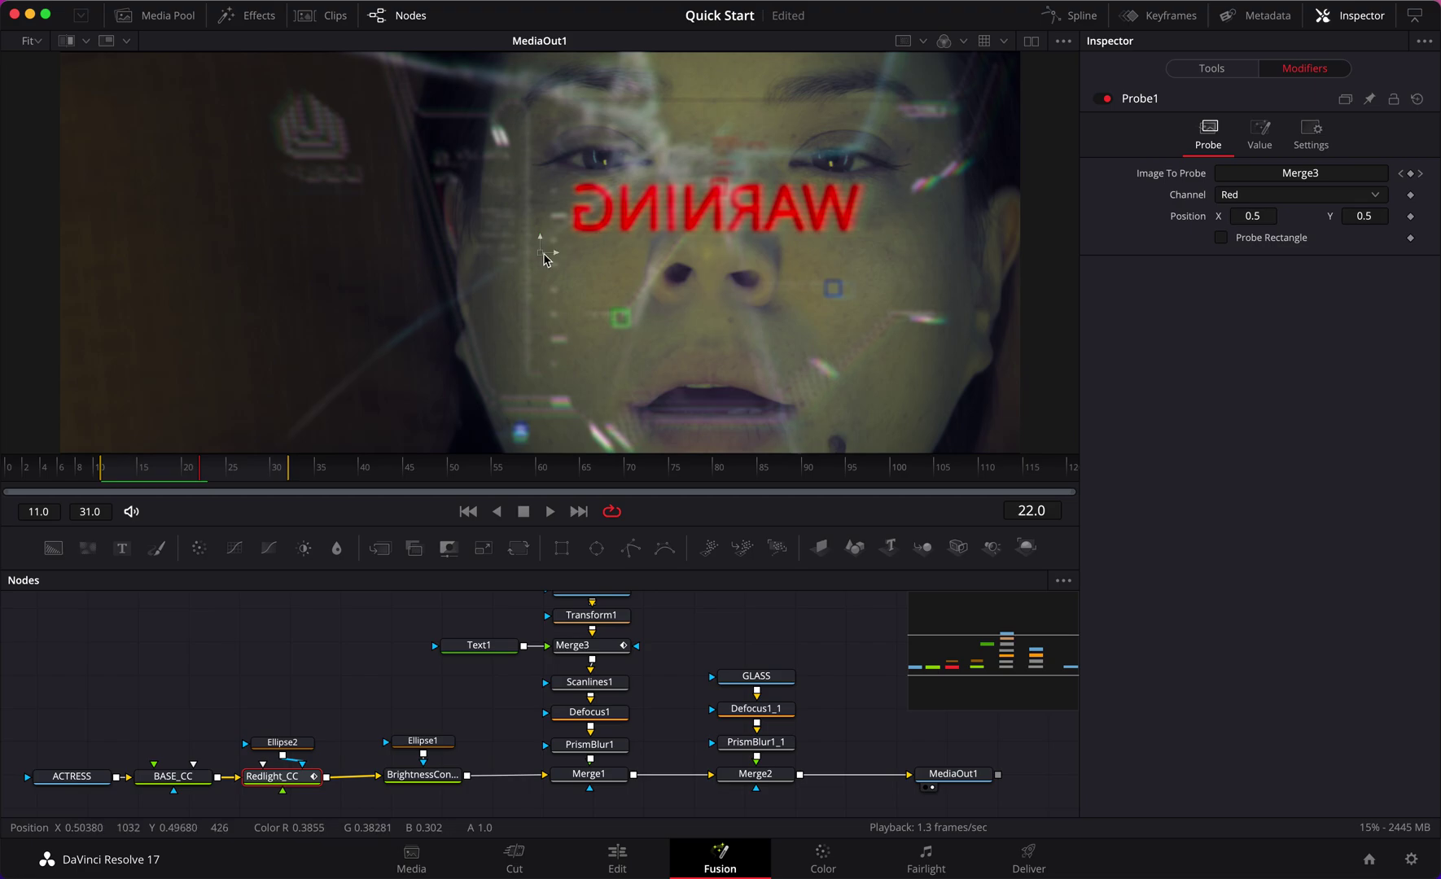
pyautogui.moveTo(542, 258); pyautogui.dragTo(593, 229)
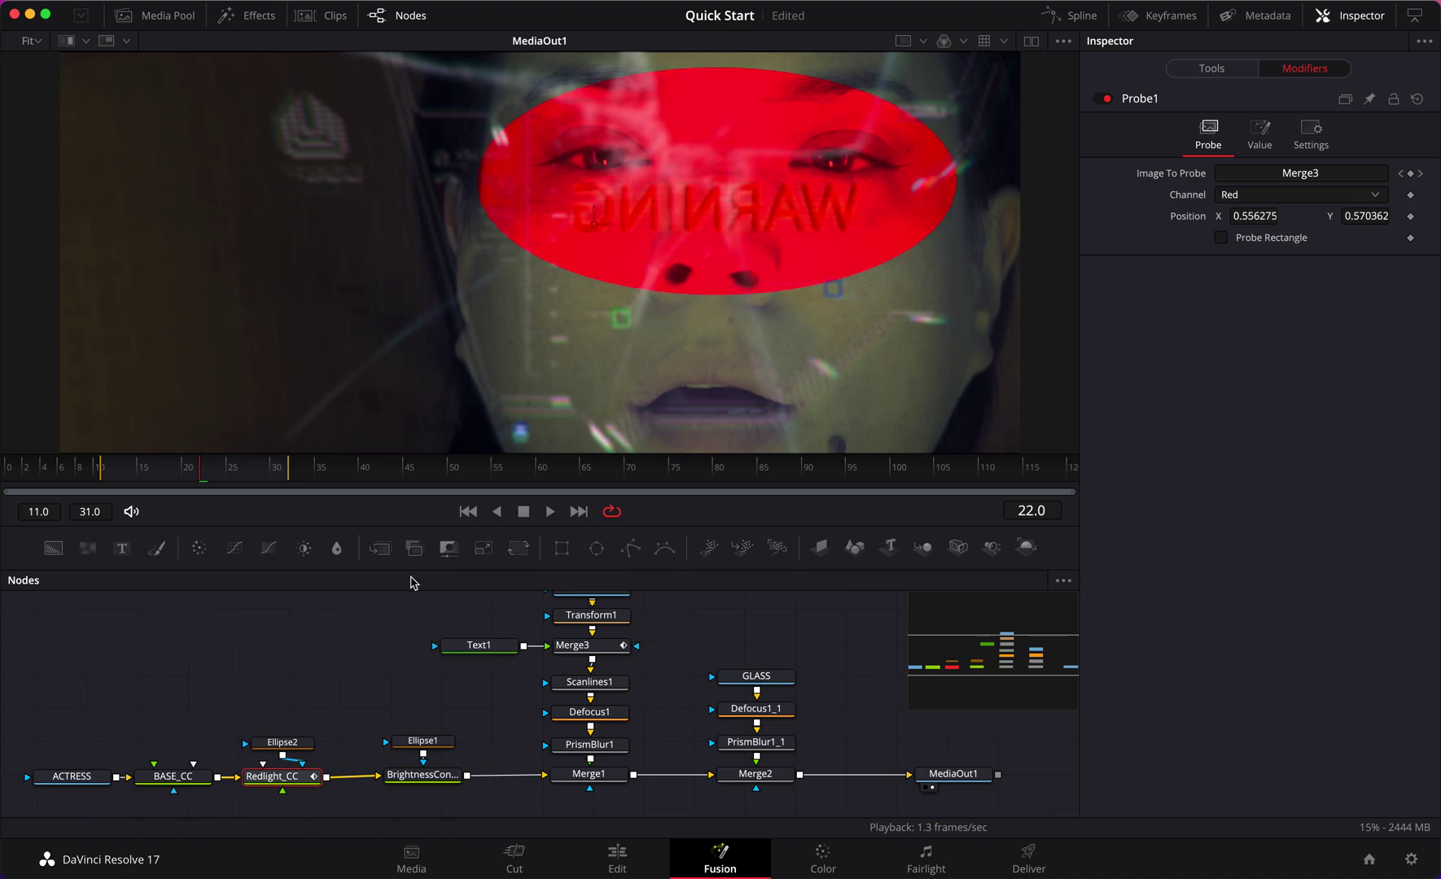
pyautogui.click(351, 657)
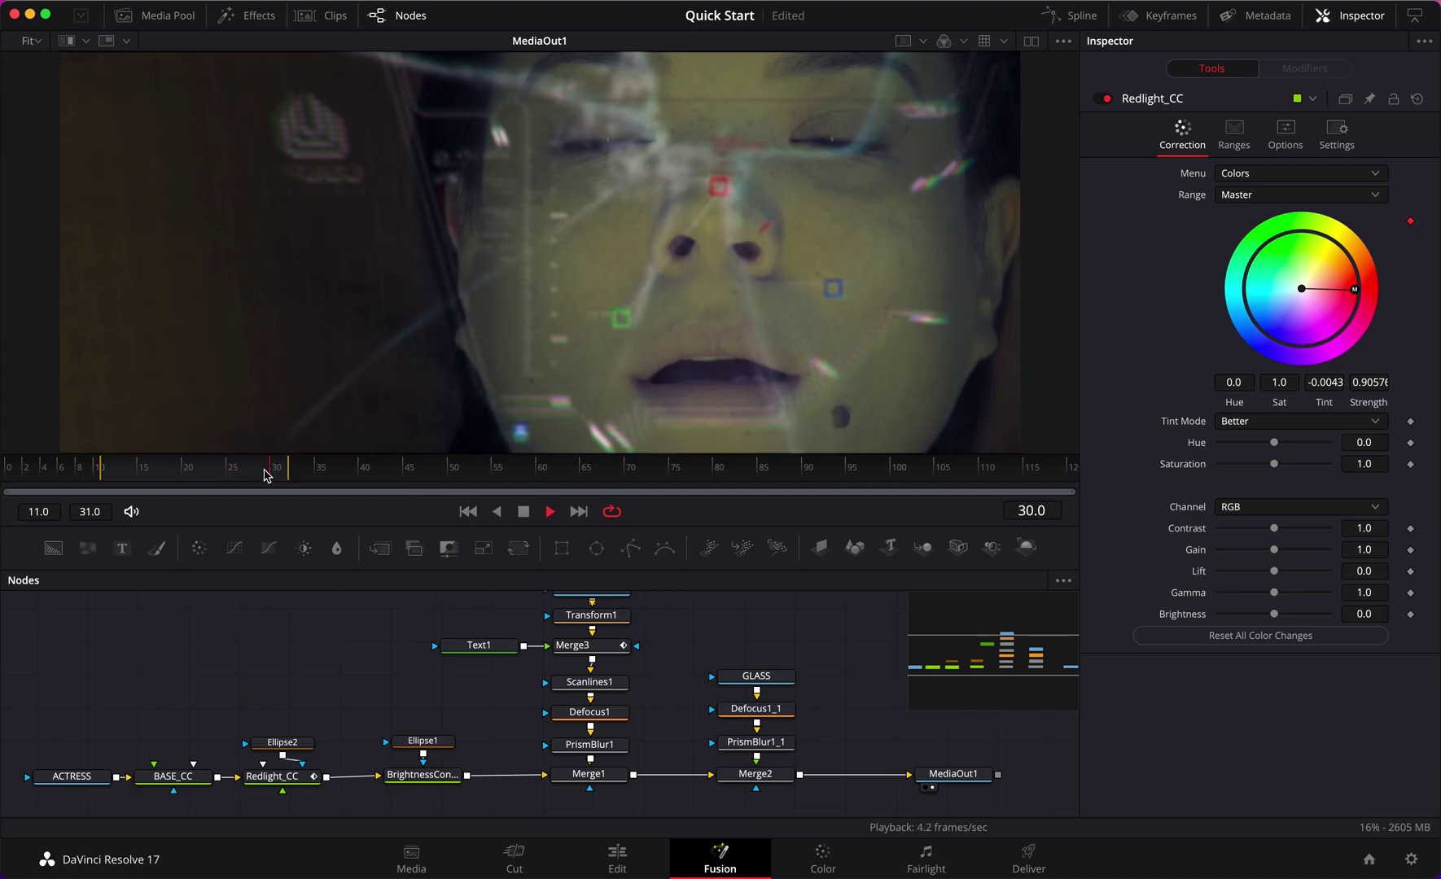
pyautogui.press('space')
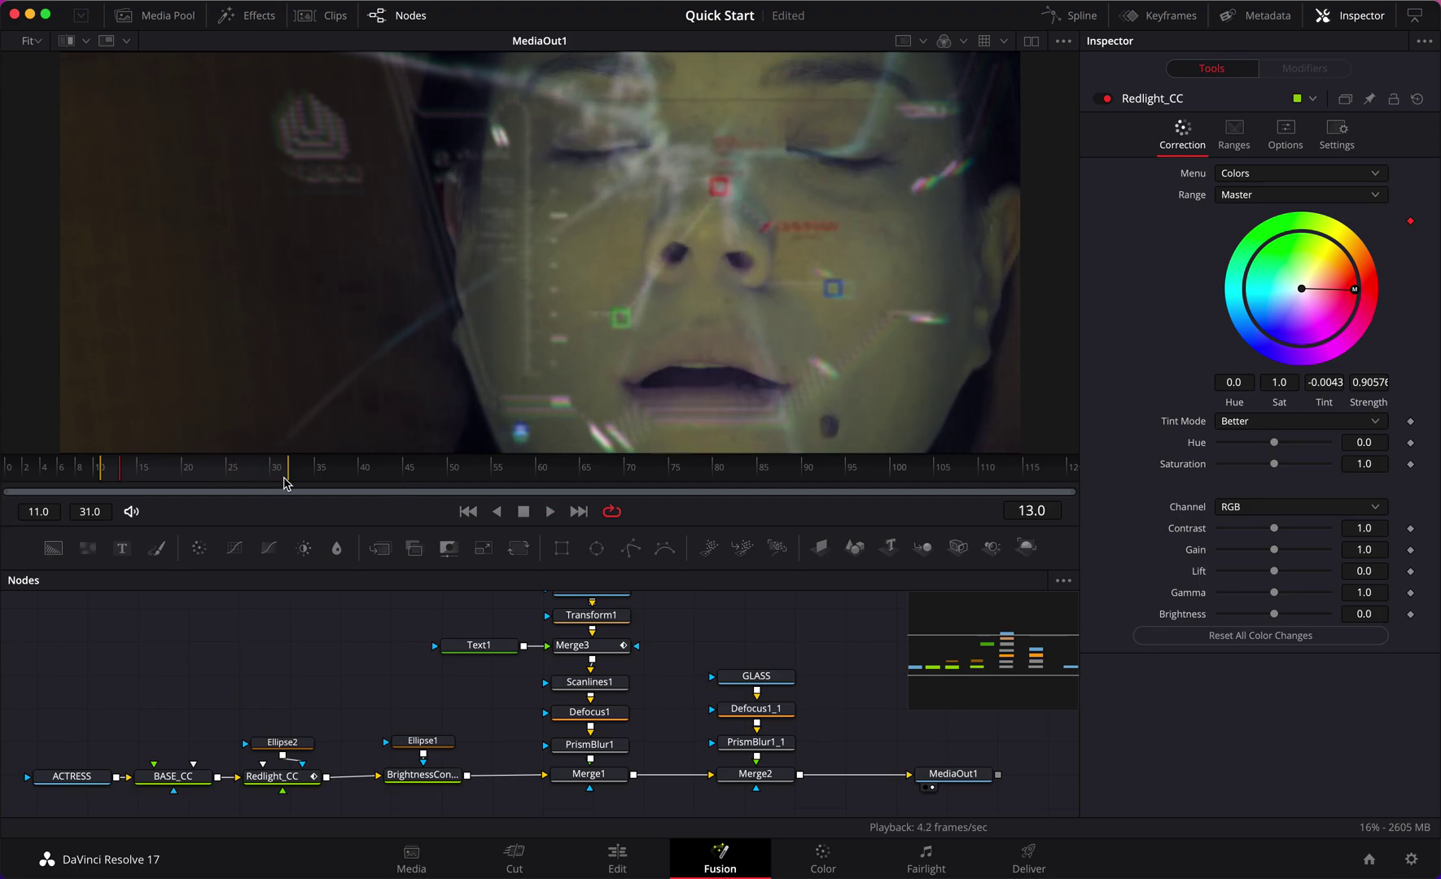
# At frame 15, set Ellipse2's Soft Edge to 0.2 and play back the softened red light
pyautogui.click(101, 472)
pyautogui.moveTo(123, 479); pyautogui.dragTo(140, 481)
pyautogui.click(282, 742)
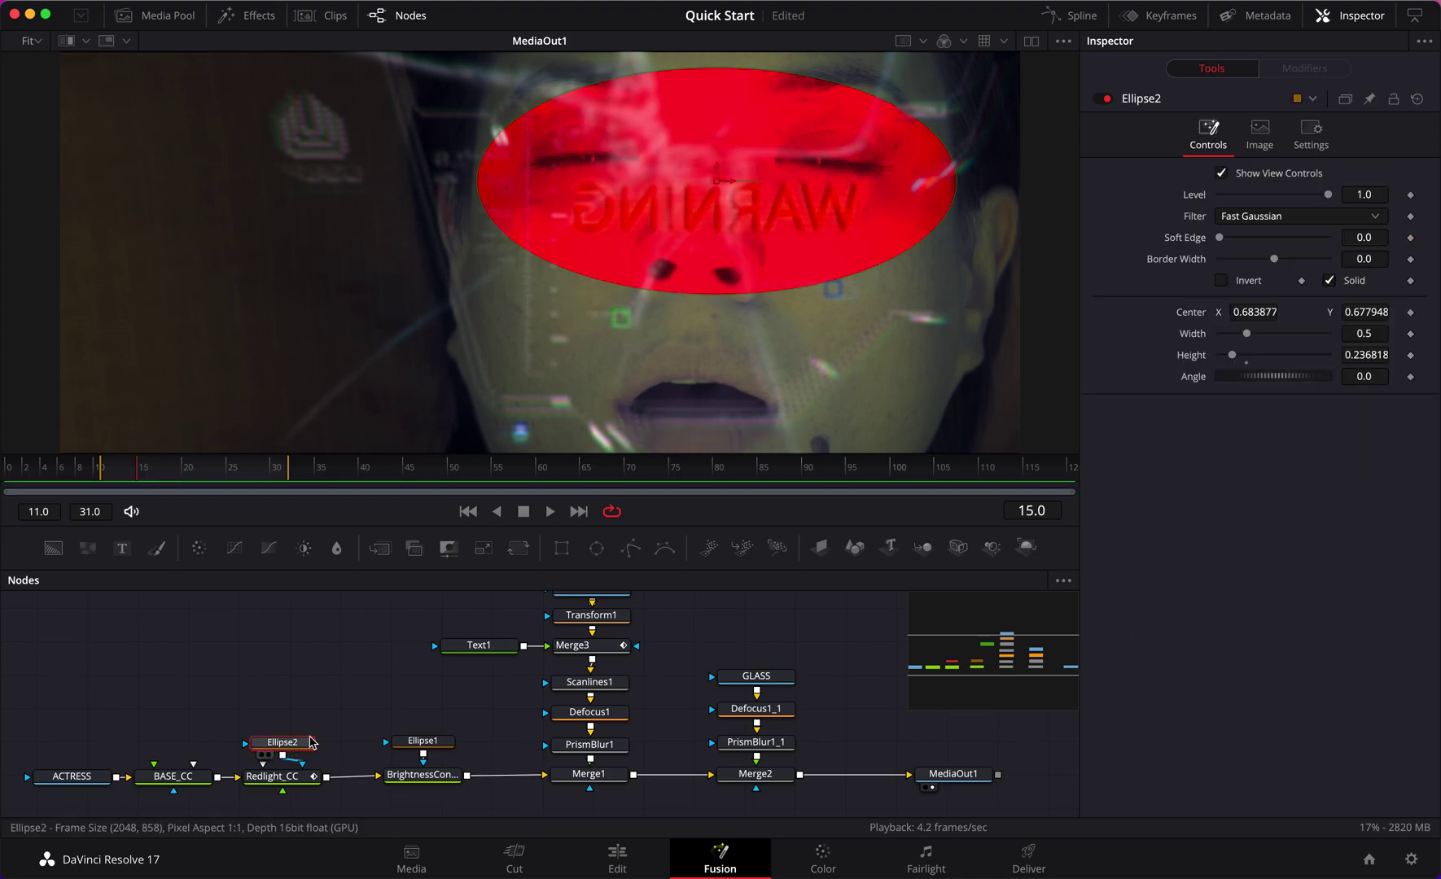
pyautogui.moveTo(1300, 253); pyautogui.dragTo(1330, 253)
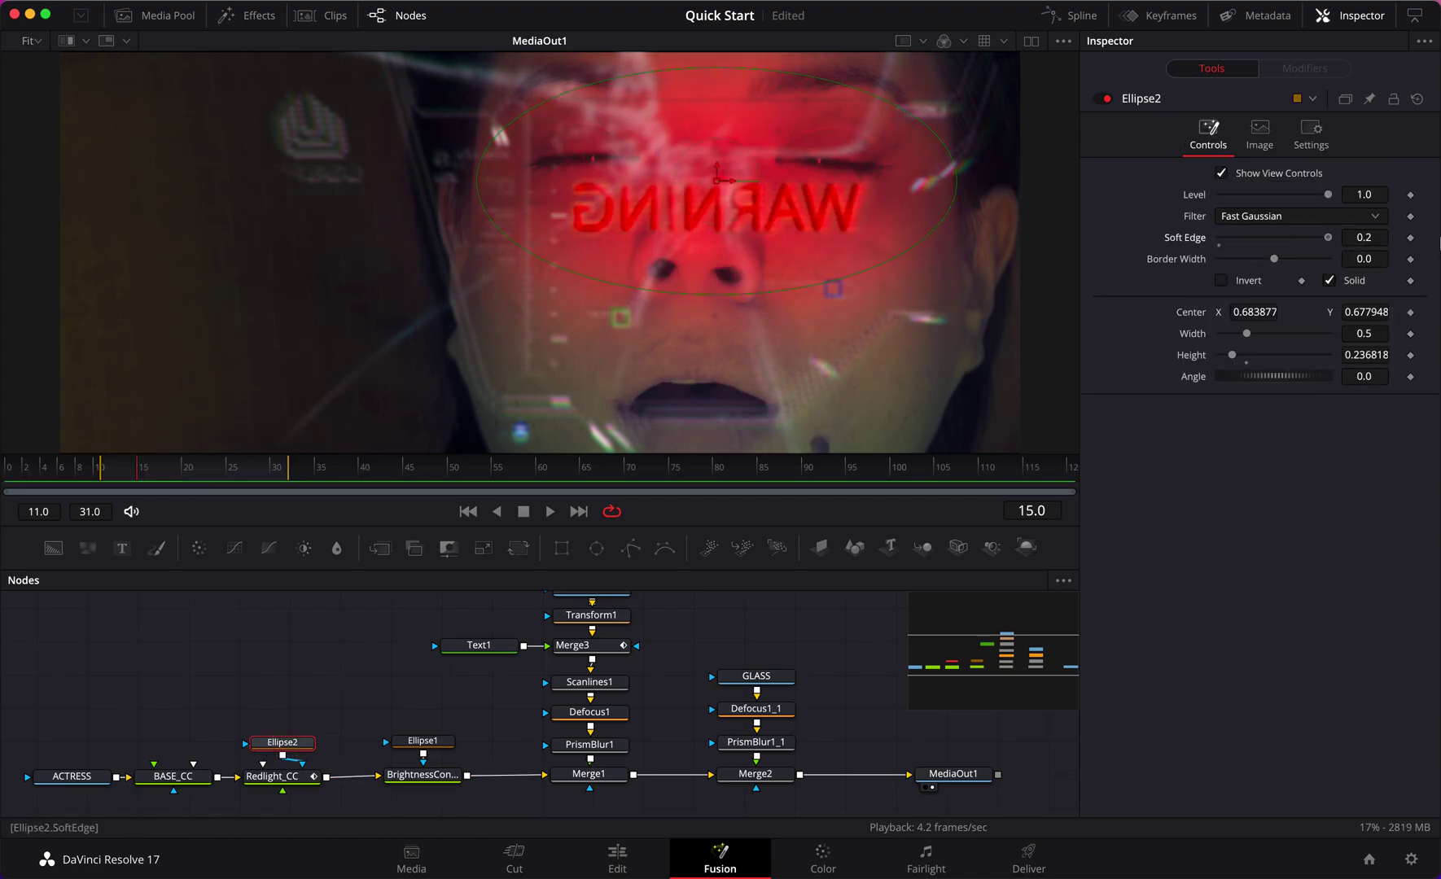
pyautogui.click(367, 649)
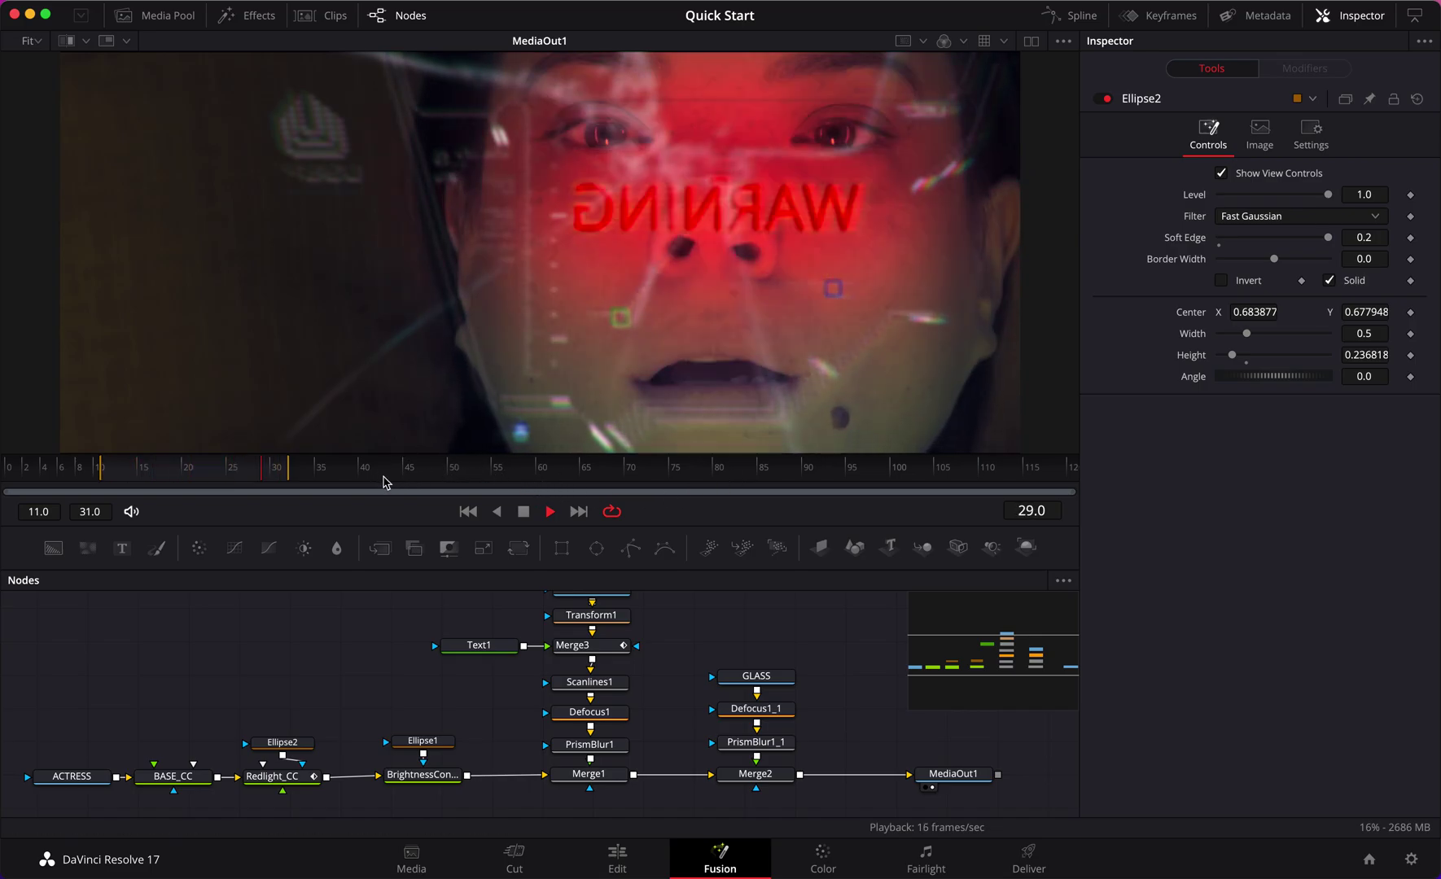
pyautogui.press('space')
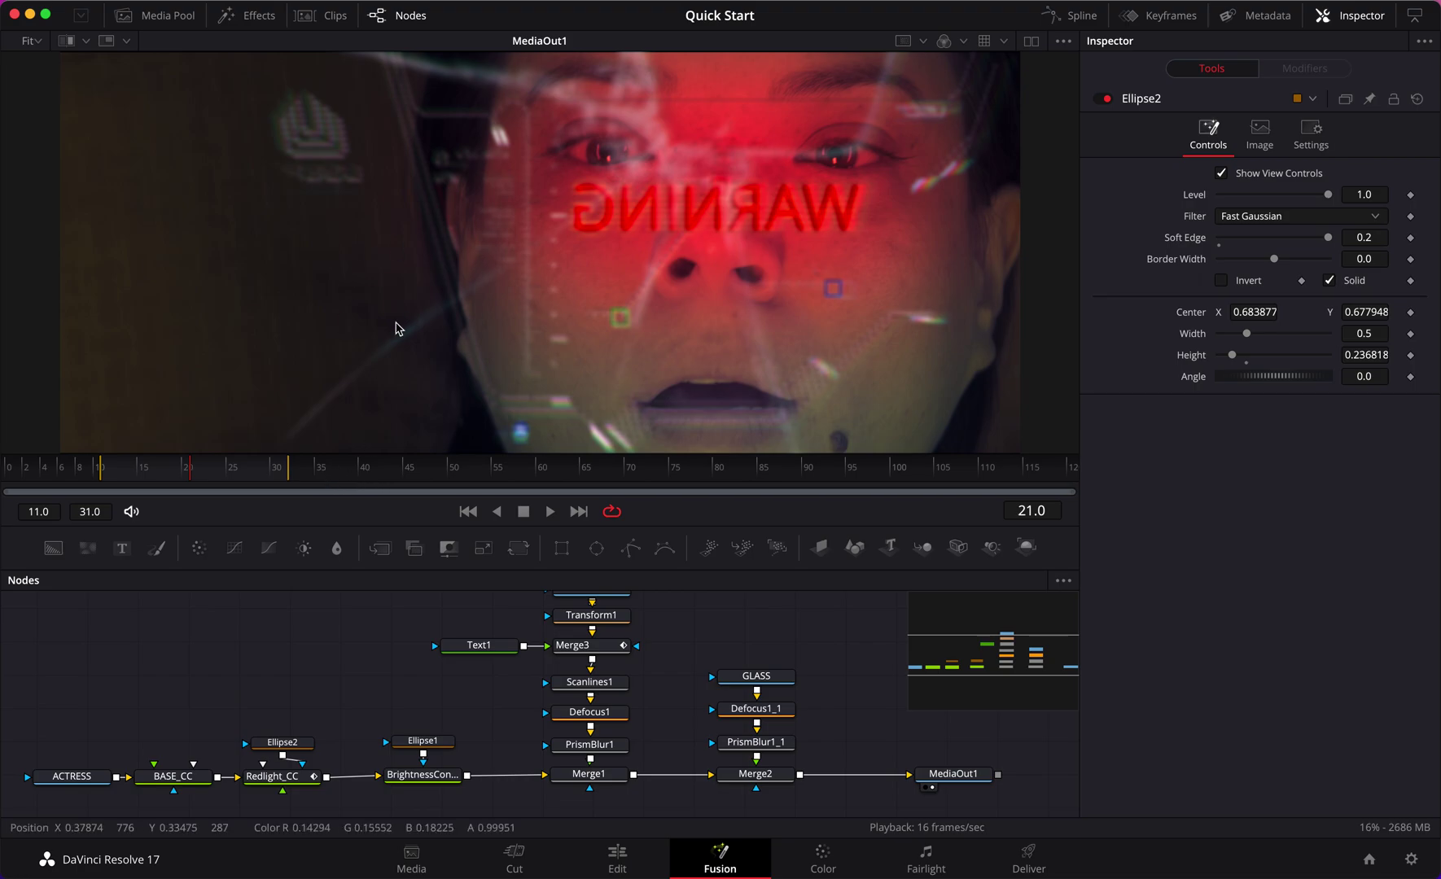
# Invert the Ellipse2 mask and play back the render range to review the result
pyautogui.click(285, 741)
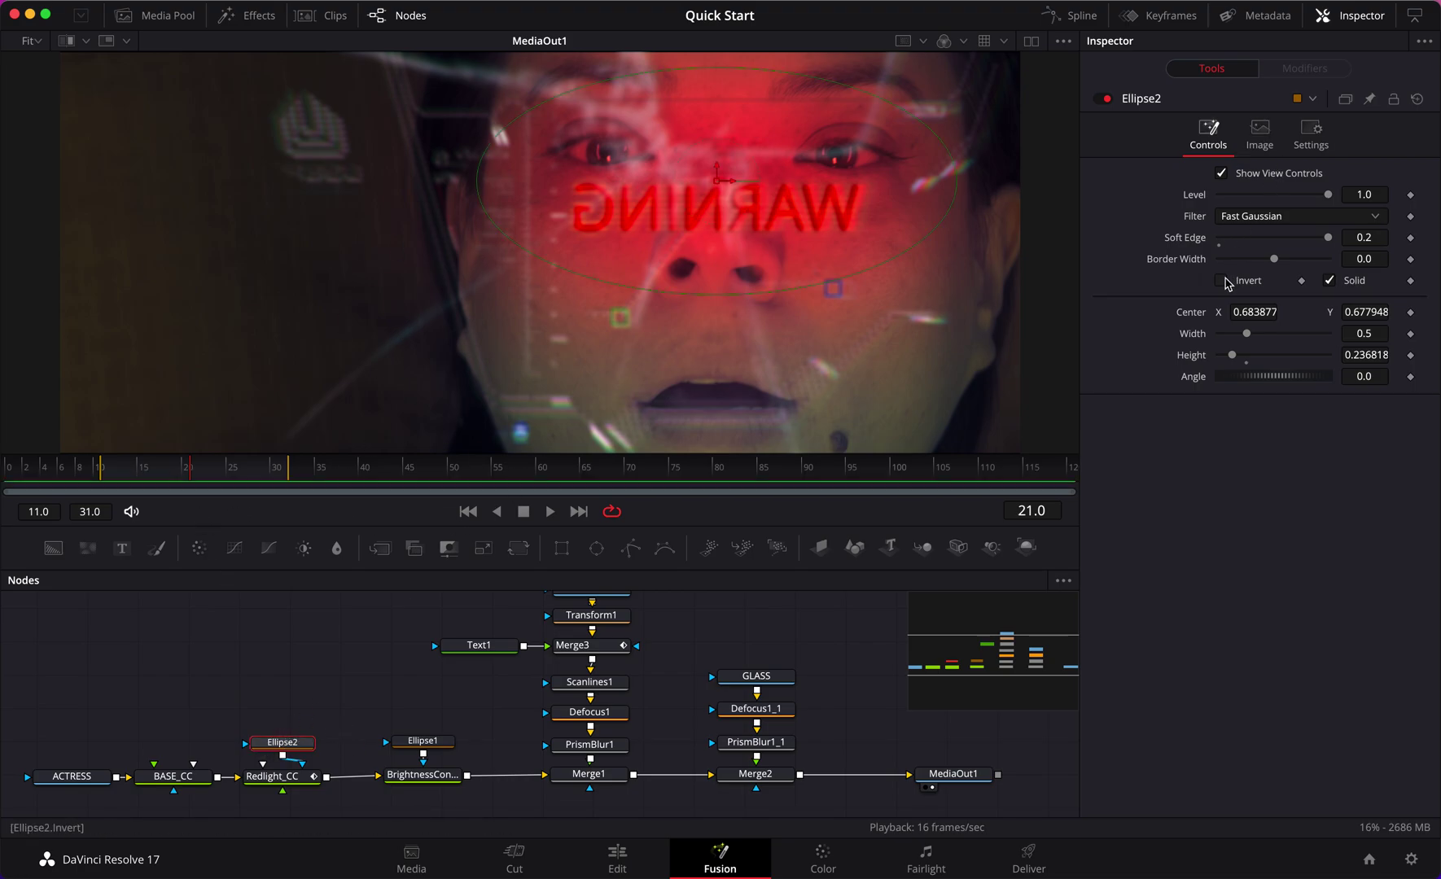
pyautogui.click(1223, 281)
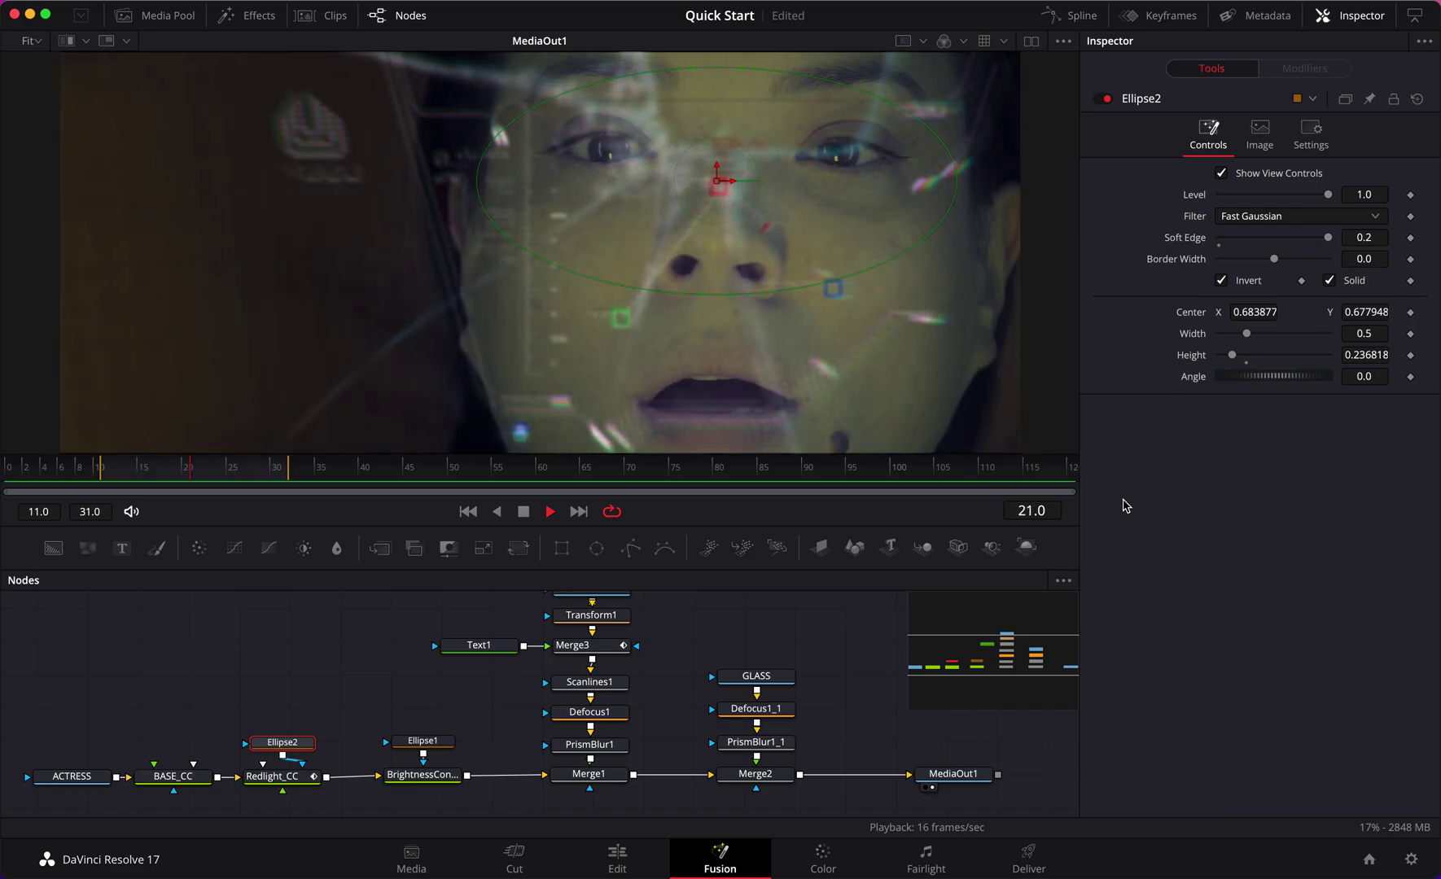
pyautogui.click(371, 634)
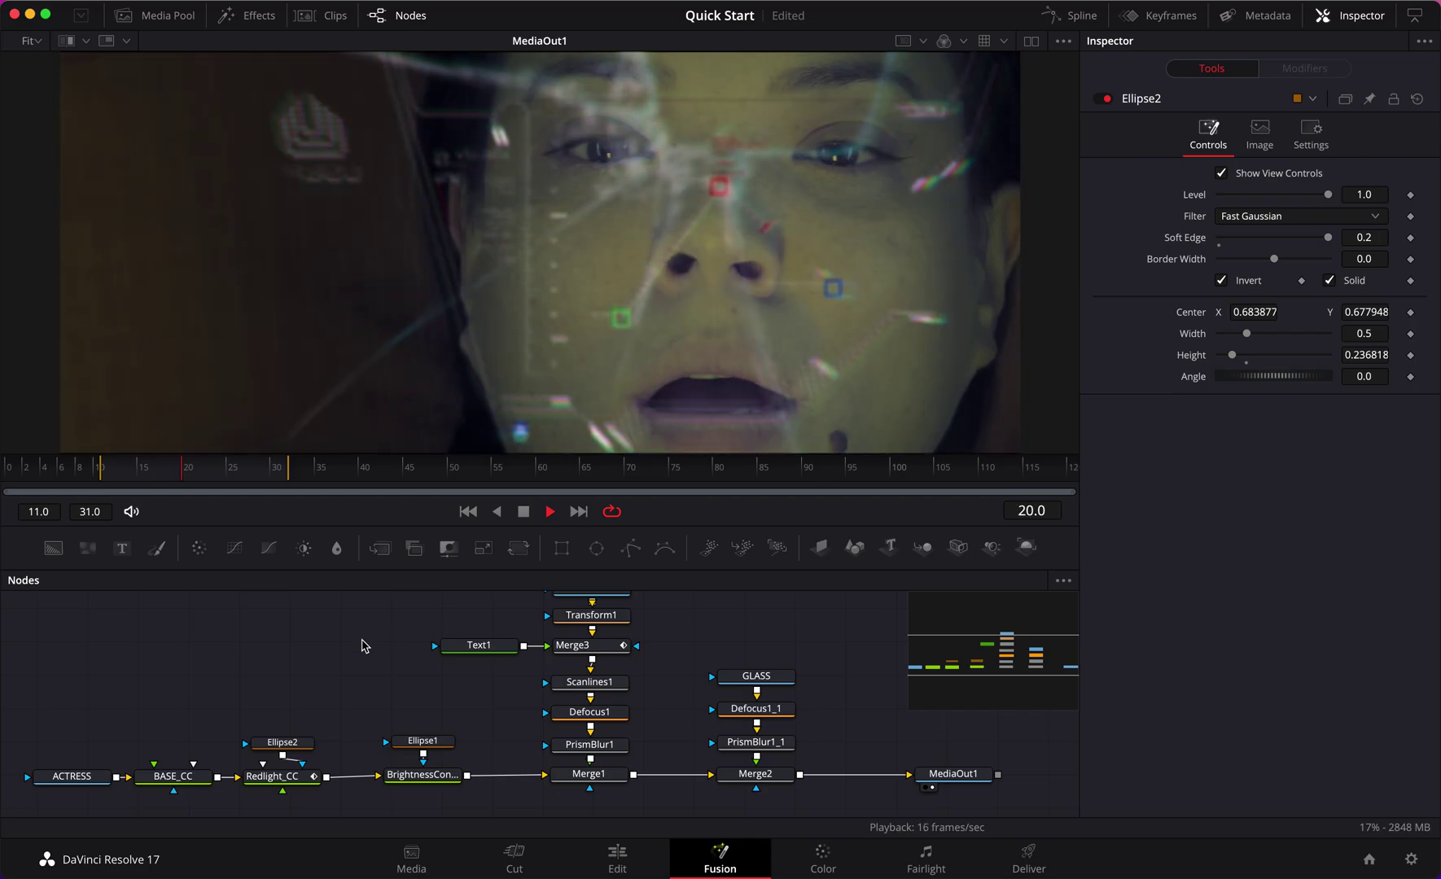
# Stop playback, go to frame 14 and turn off the inversion of the Ellipse2 mask
pyautogui.press('space')
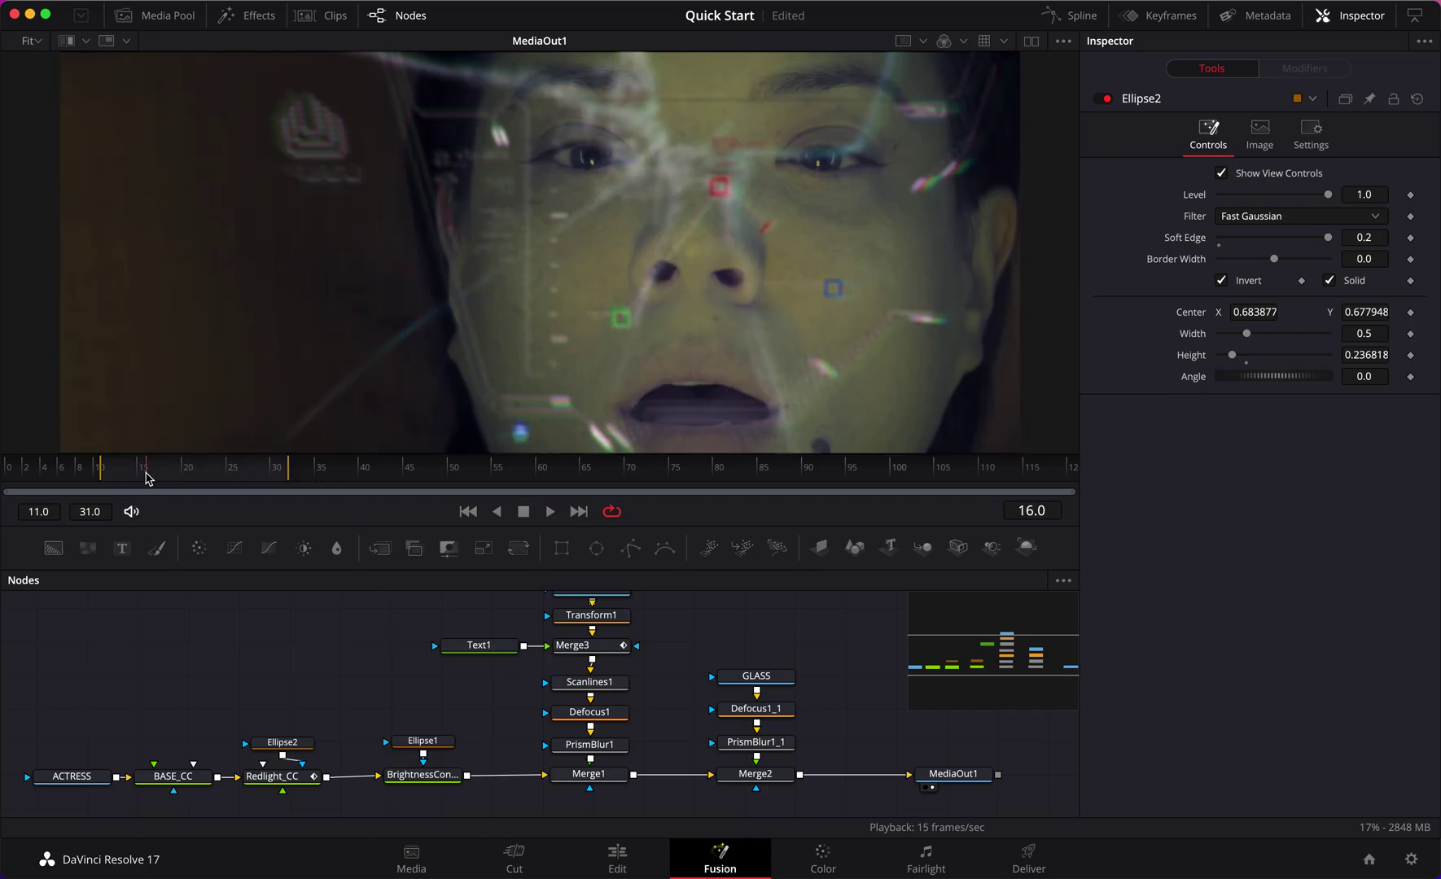
pyautogui.moveTo(147, 478); pyautogui.dragTo(129, 479)
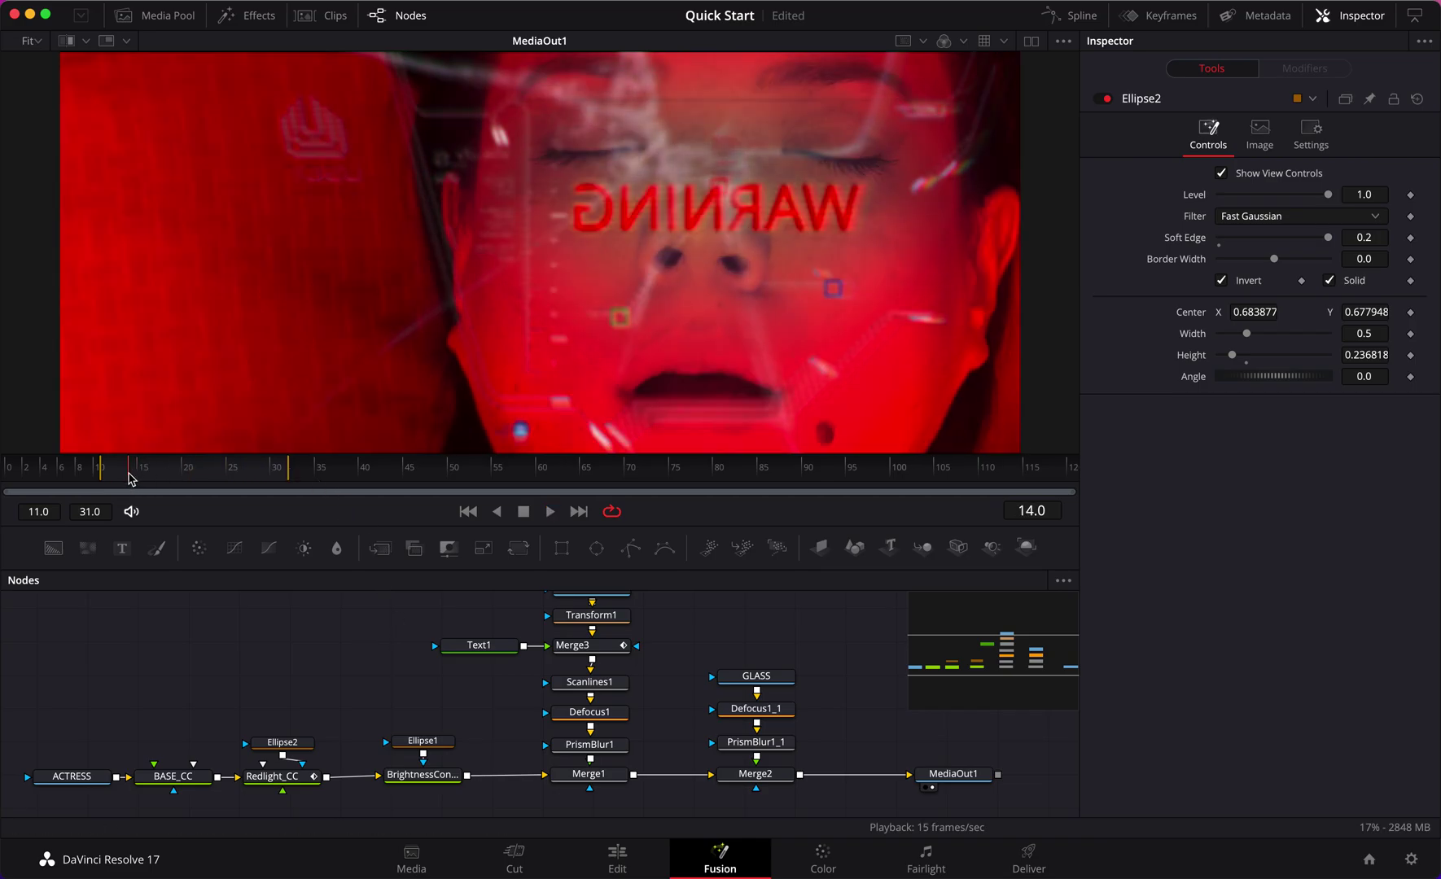
pyautogui.click(1219, 281)
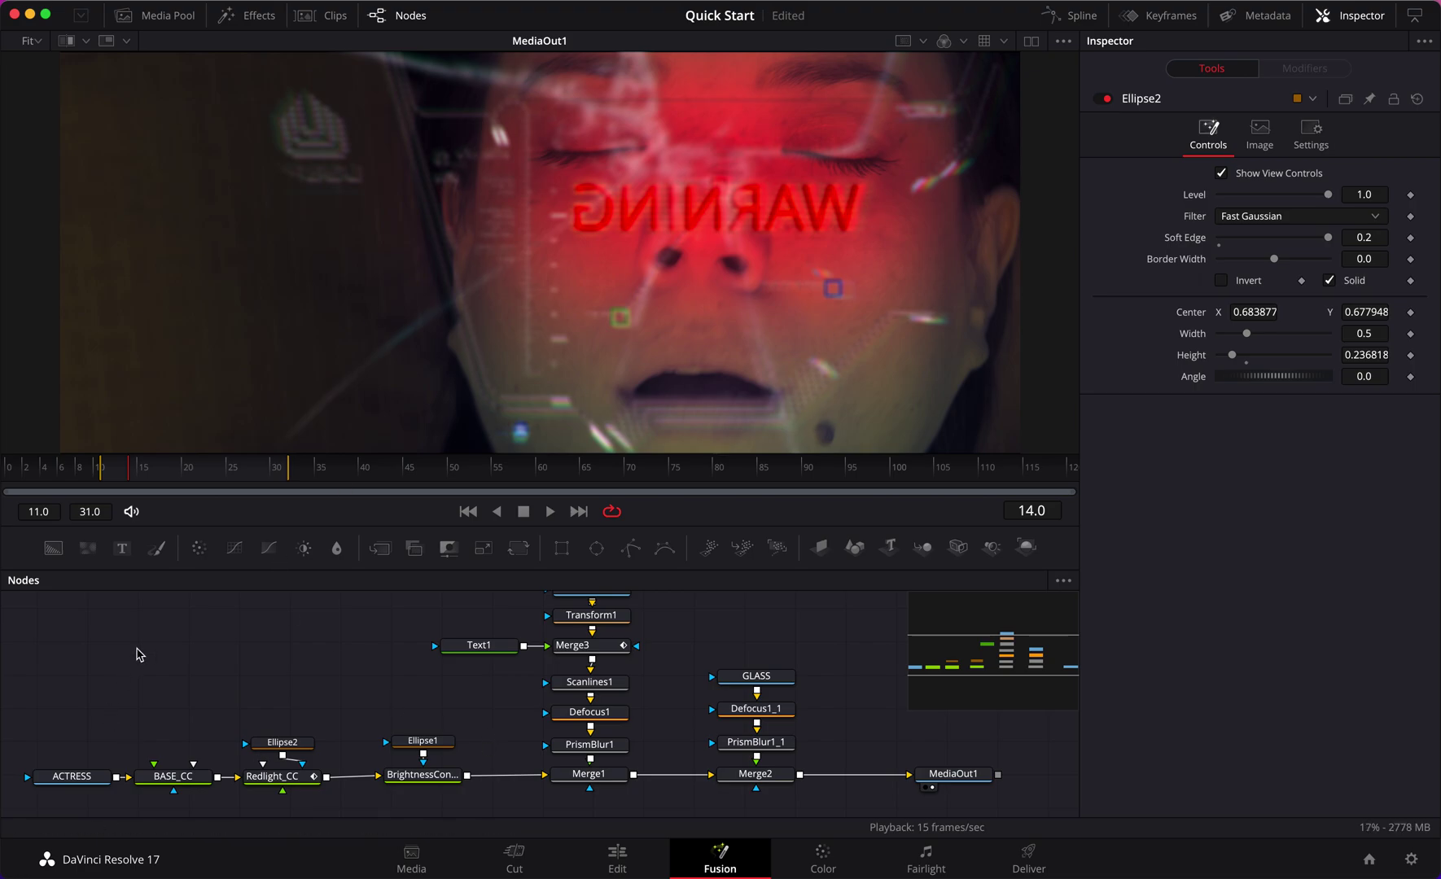
# Move the ACTRESS and BASE_CC nodes away from Redlight_CC to leave a gap between them
pyautogui.scroll(-3, 285, 680)
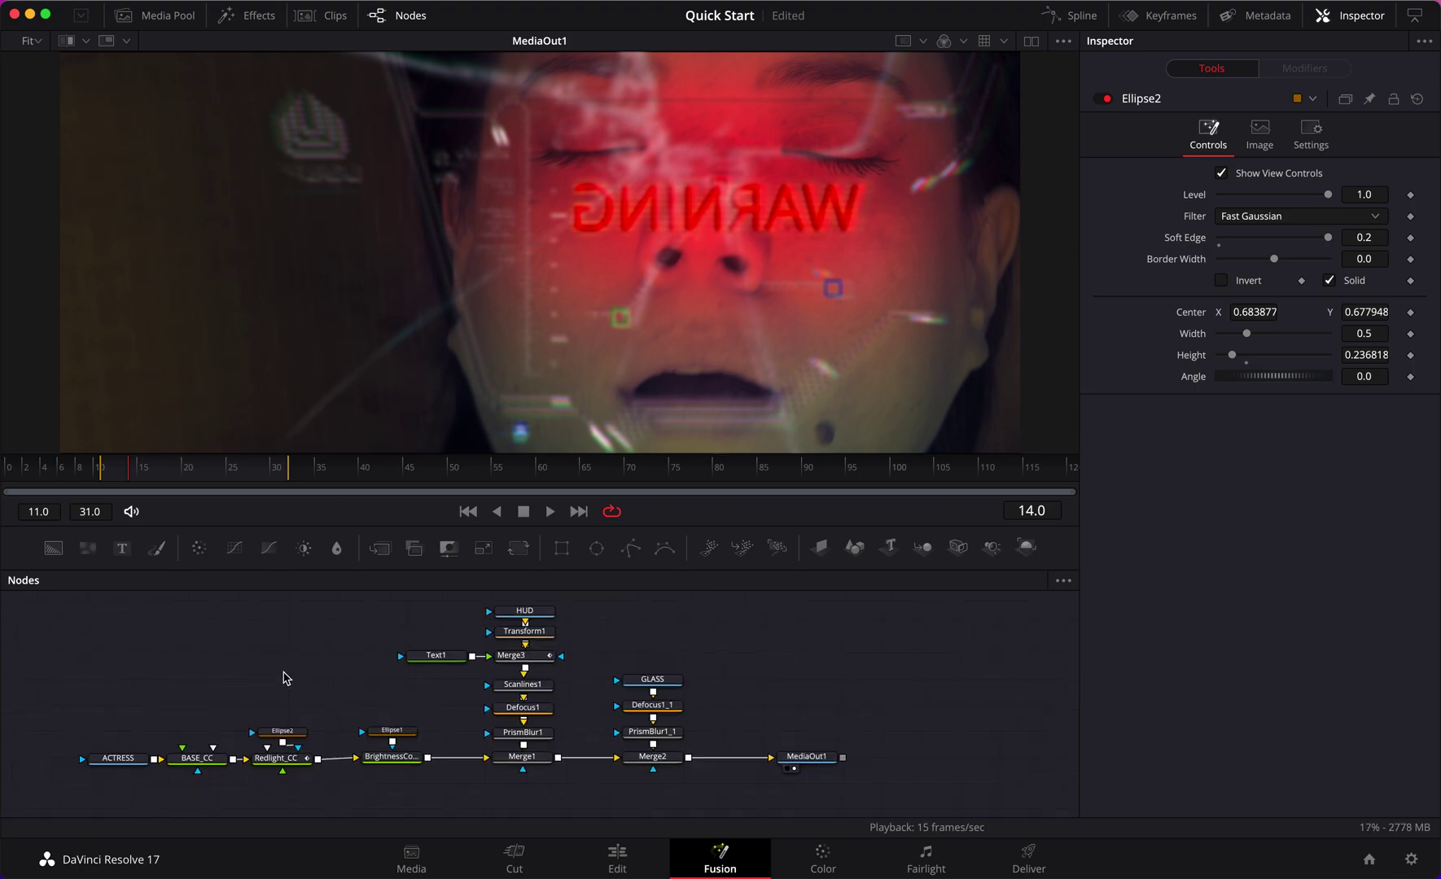
pyautogui.scroll(2, 269, 675)
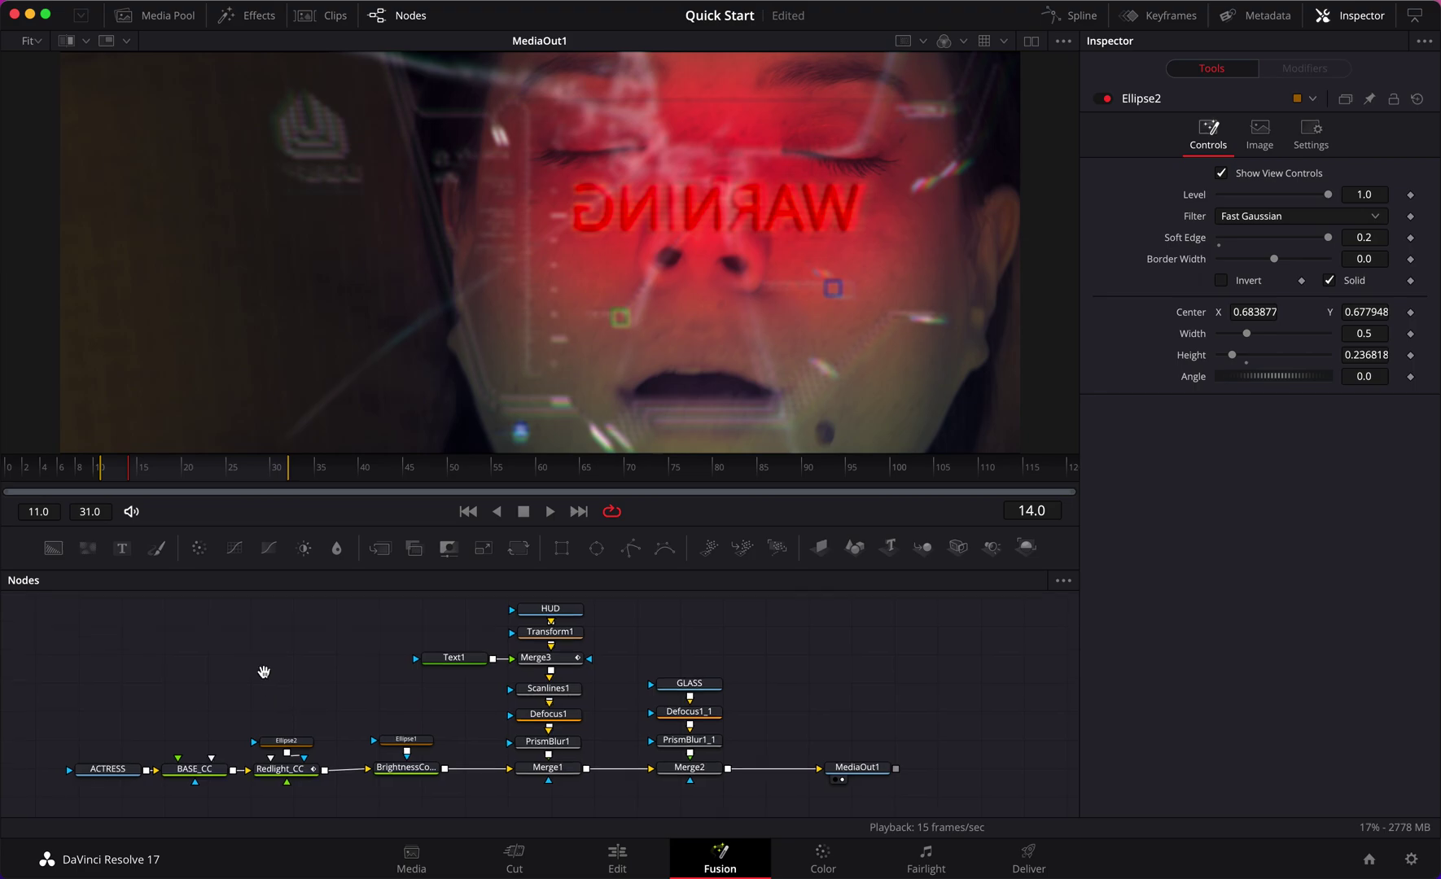
pyautogui.scroll(-2, 289, 667)
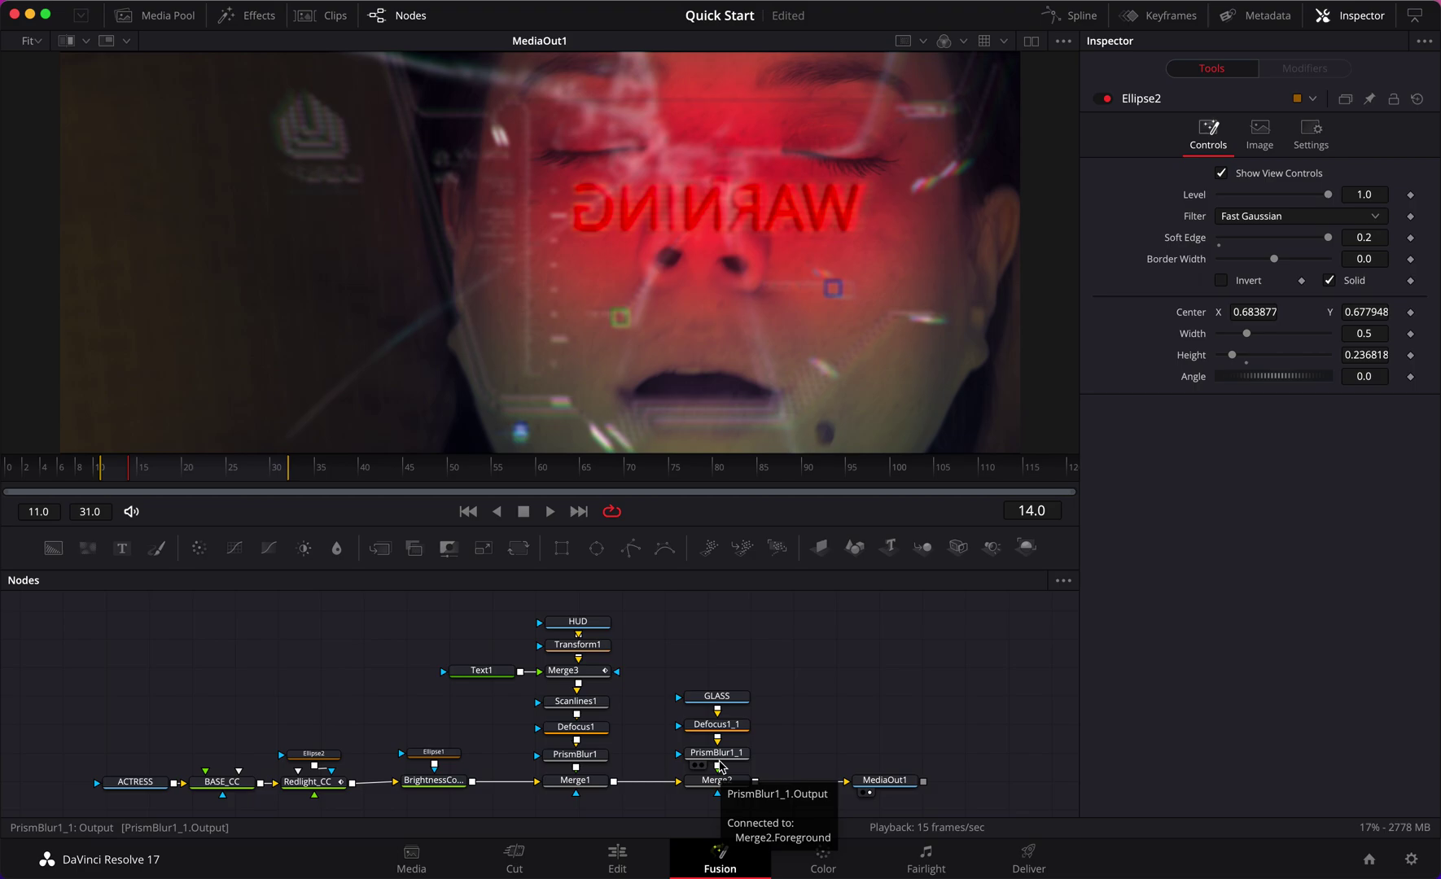
pyautogui.moveTo(114, 788)
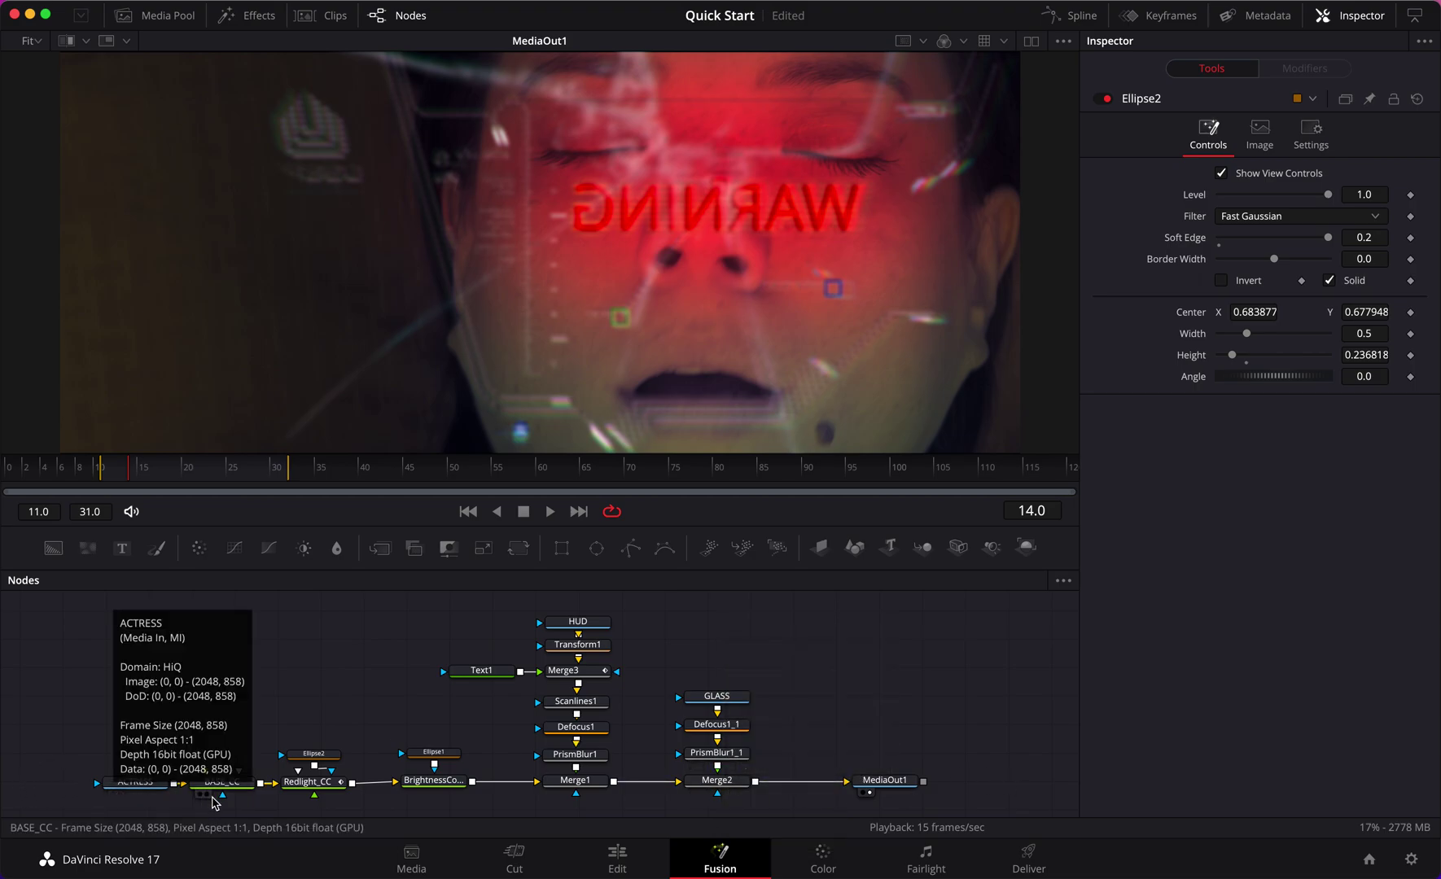
pyautogui.moveTo(455, 761)
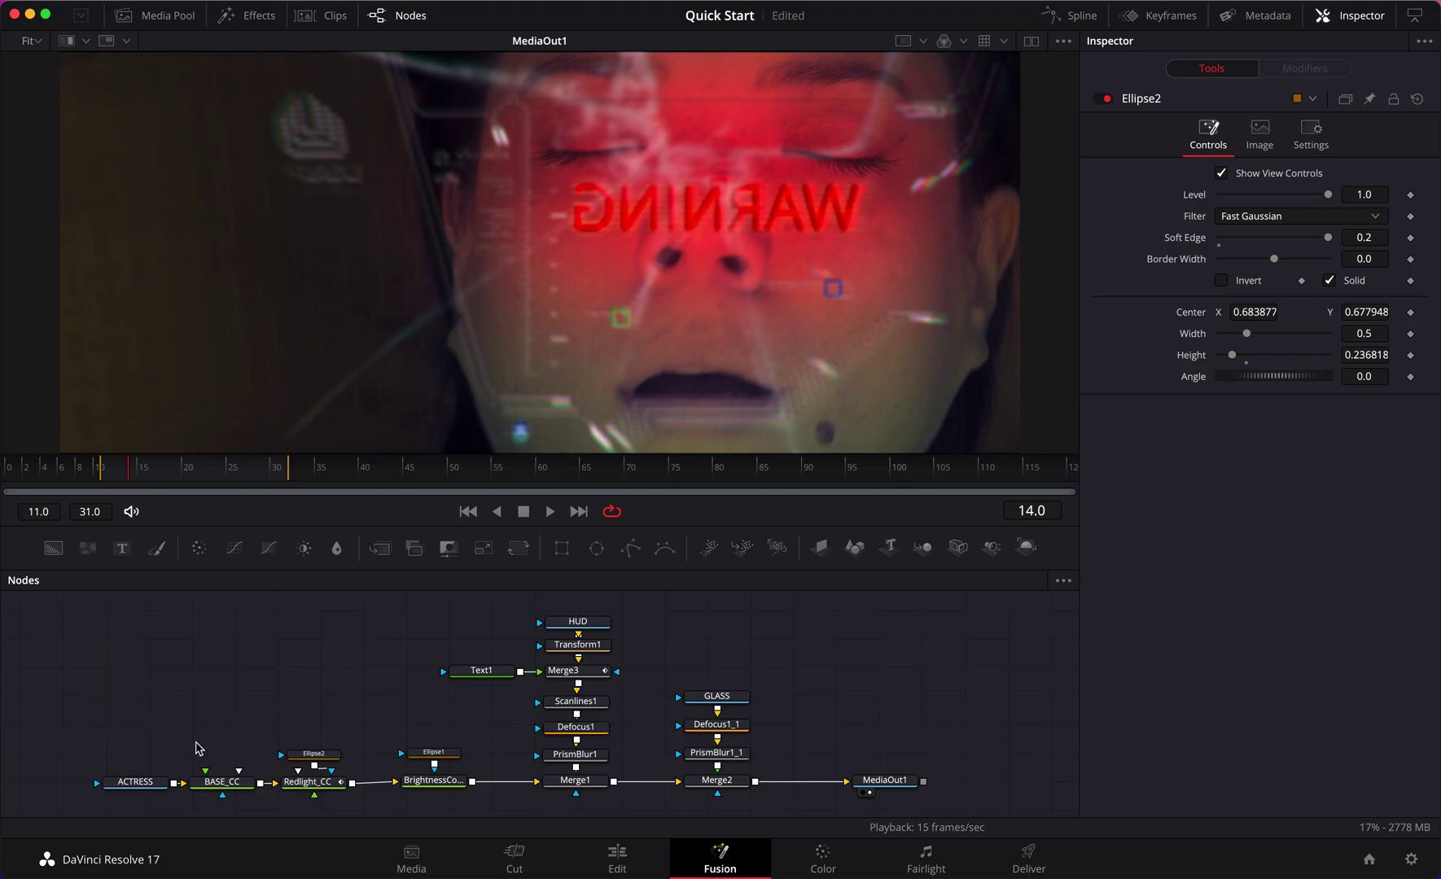
pyautogui.moveTo(111, 725); pyautogui.dragTo(178, 791)
# Add an Underlay behind the ACTRESS and BASE_CC nodes
pyautogui.moveTo(34, 701); pyautogui.dragTo(210, 808)
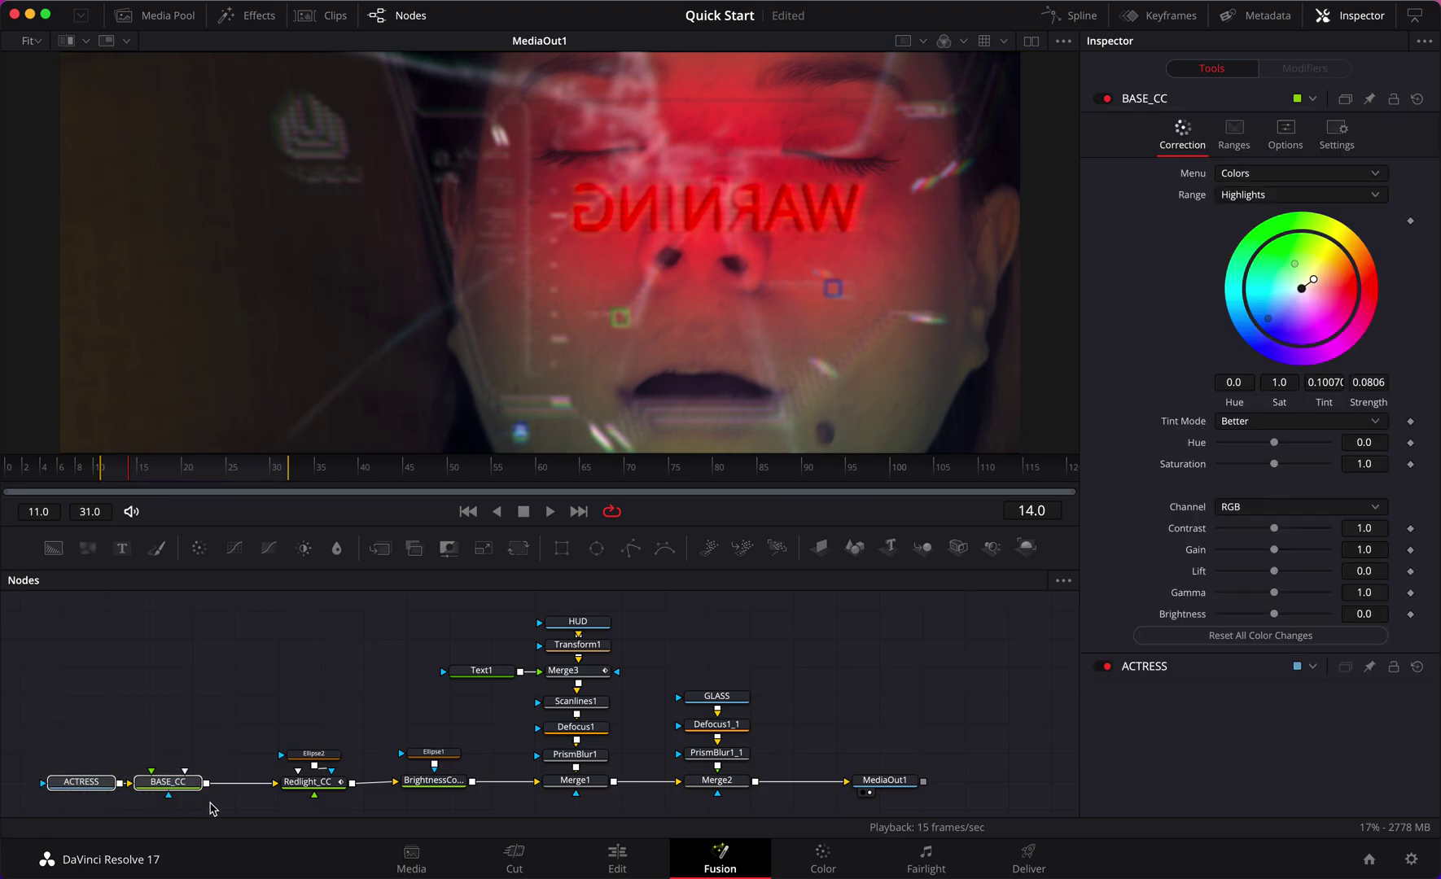
pyautogui.hotkey('shift', 'space')
pyautogui.write('SCAN')
pyautogui.press('BackSpace')
pyautogui.press('BackSpace')
pyautogui.press('BackSpace')
pyautogui.press('BackSpace')
pyautogui.write('und')
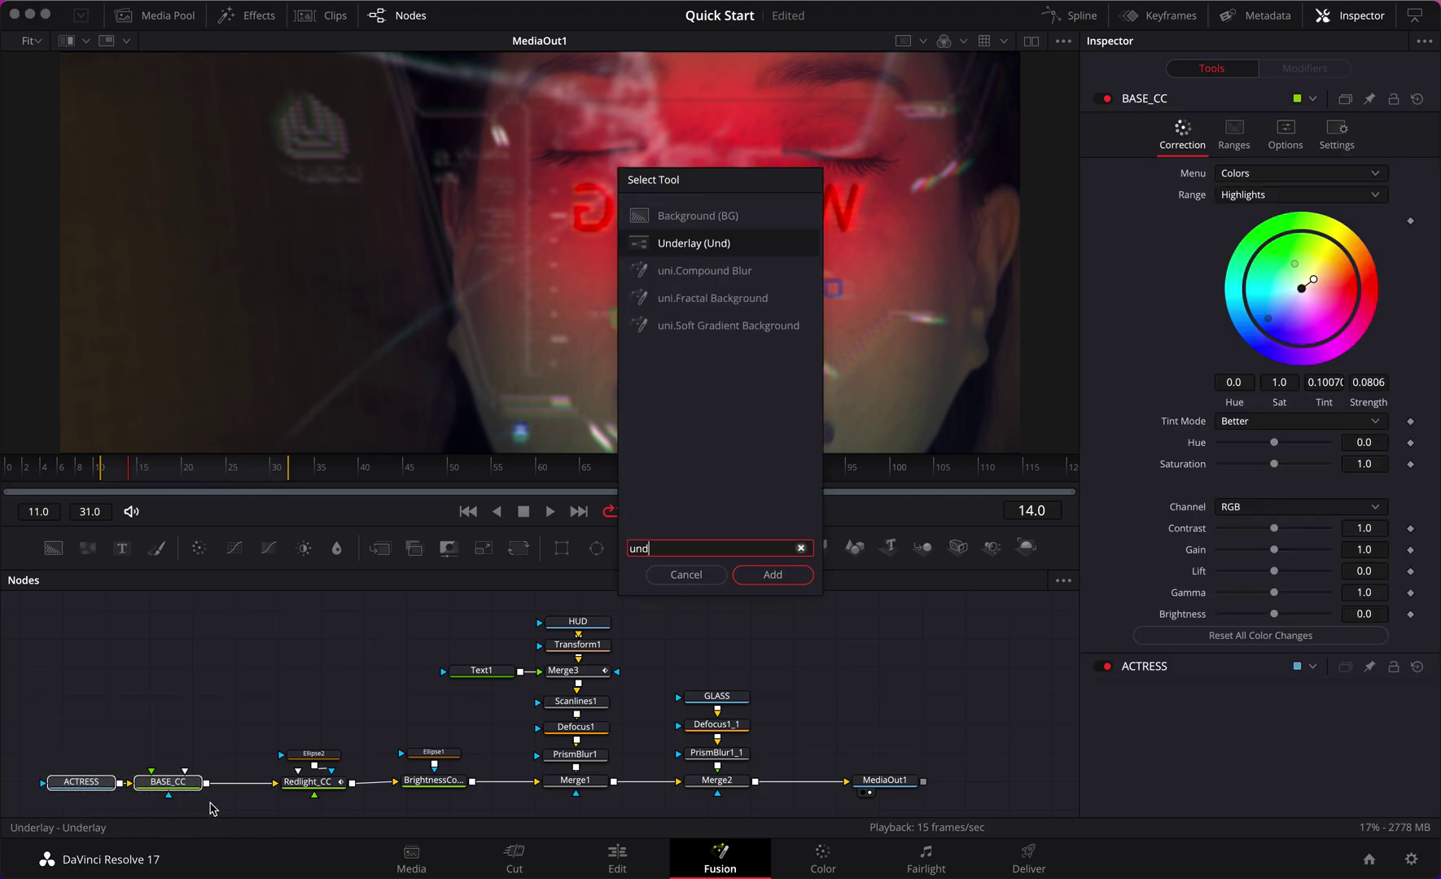
pyautogui.press('Return')
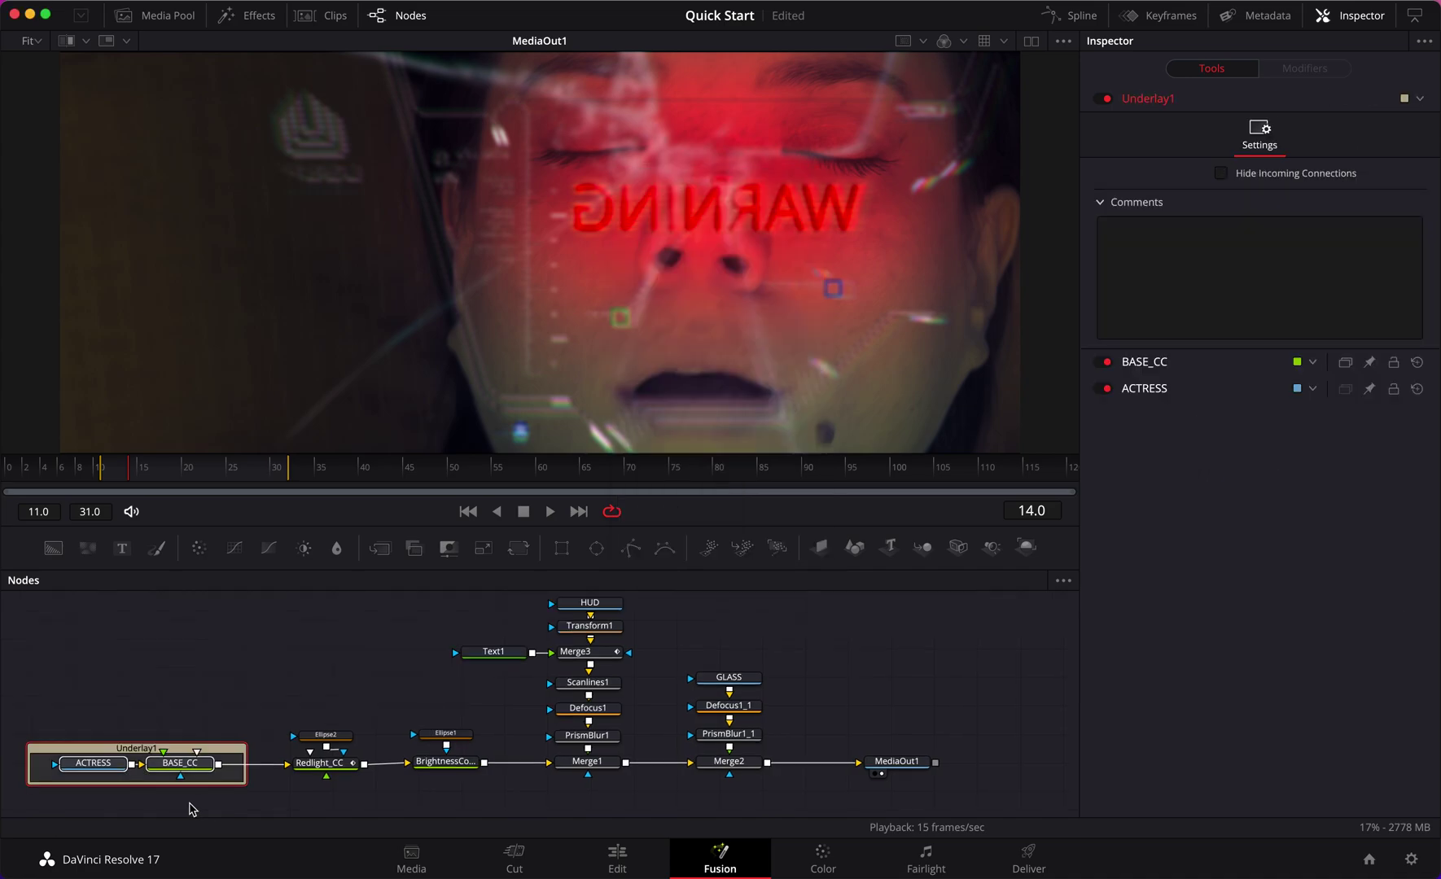
pyautogui.click(178, 701)
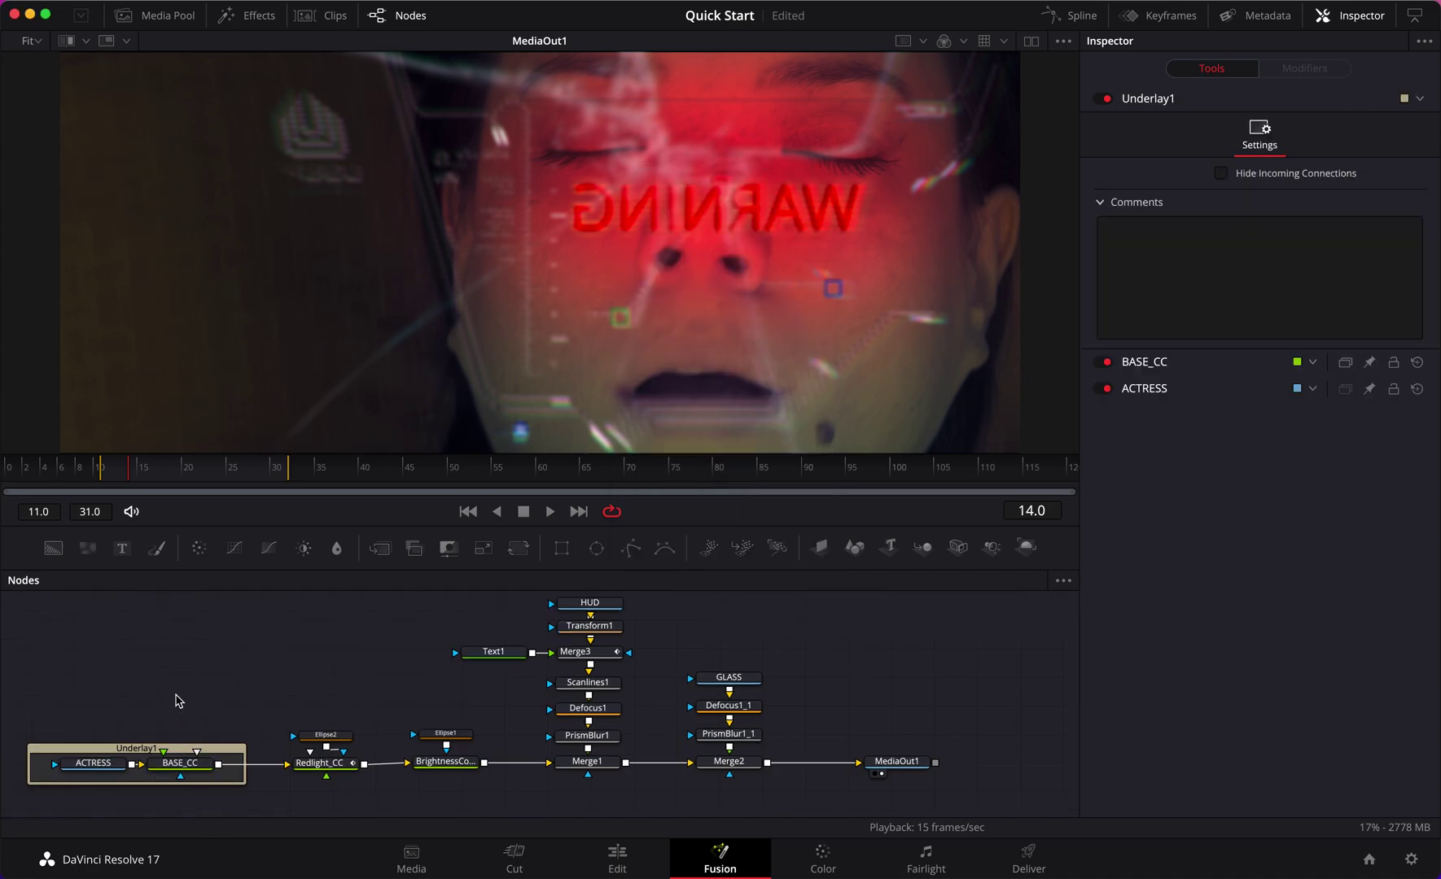
# Rename the underlay behind ACTRESS and BASE_CC as Source
pyautogui.click(186, 746)
pyautogui.rightClick(187, 747)
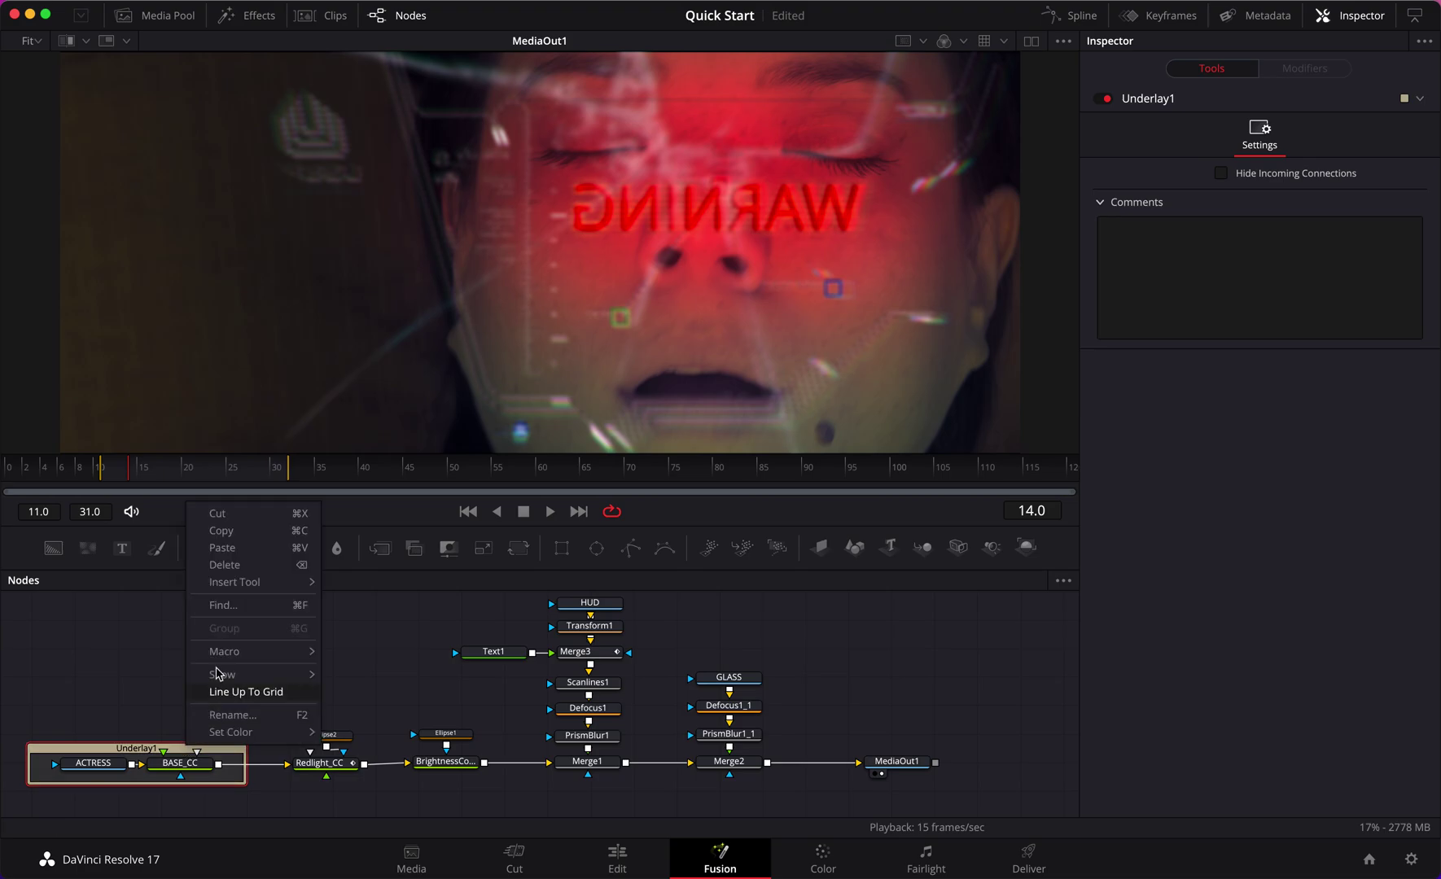
pyautogui.click(268, 716)
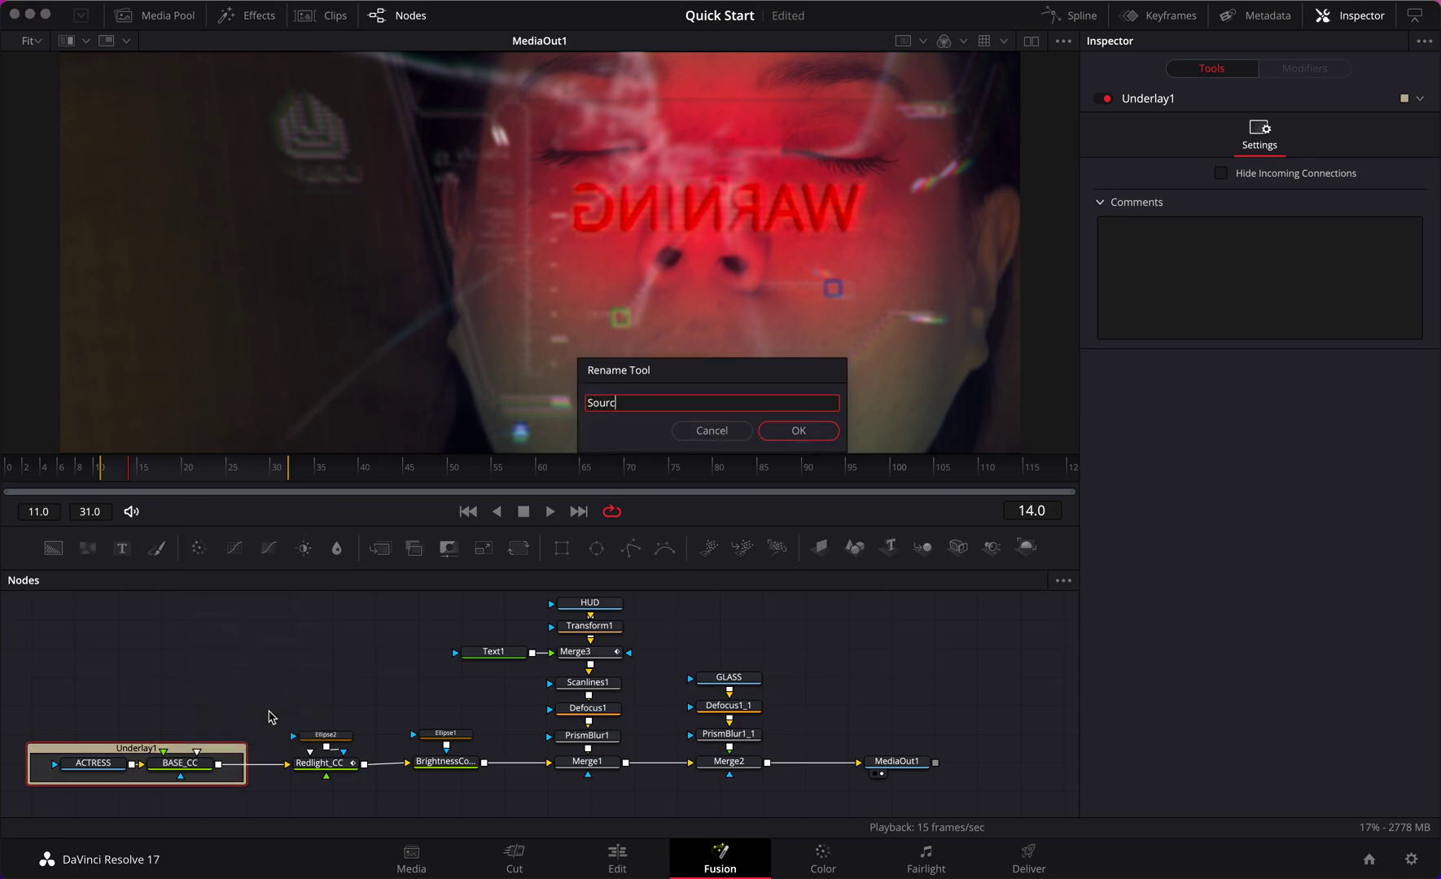
pyautogui.press('Return')
pyautogui.click(204, 693)
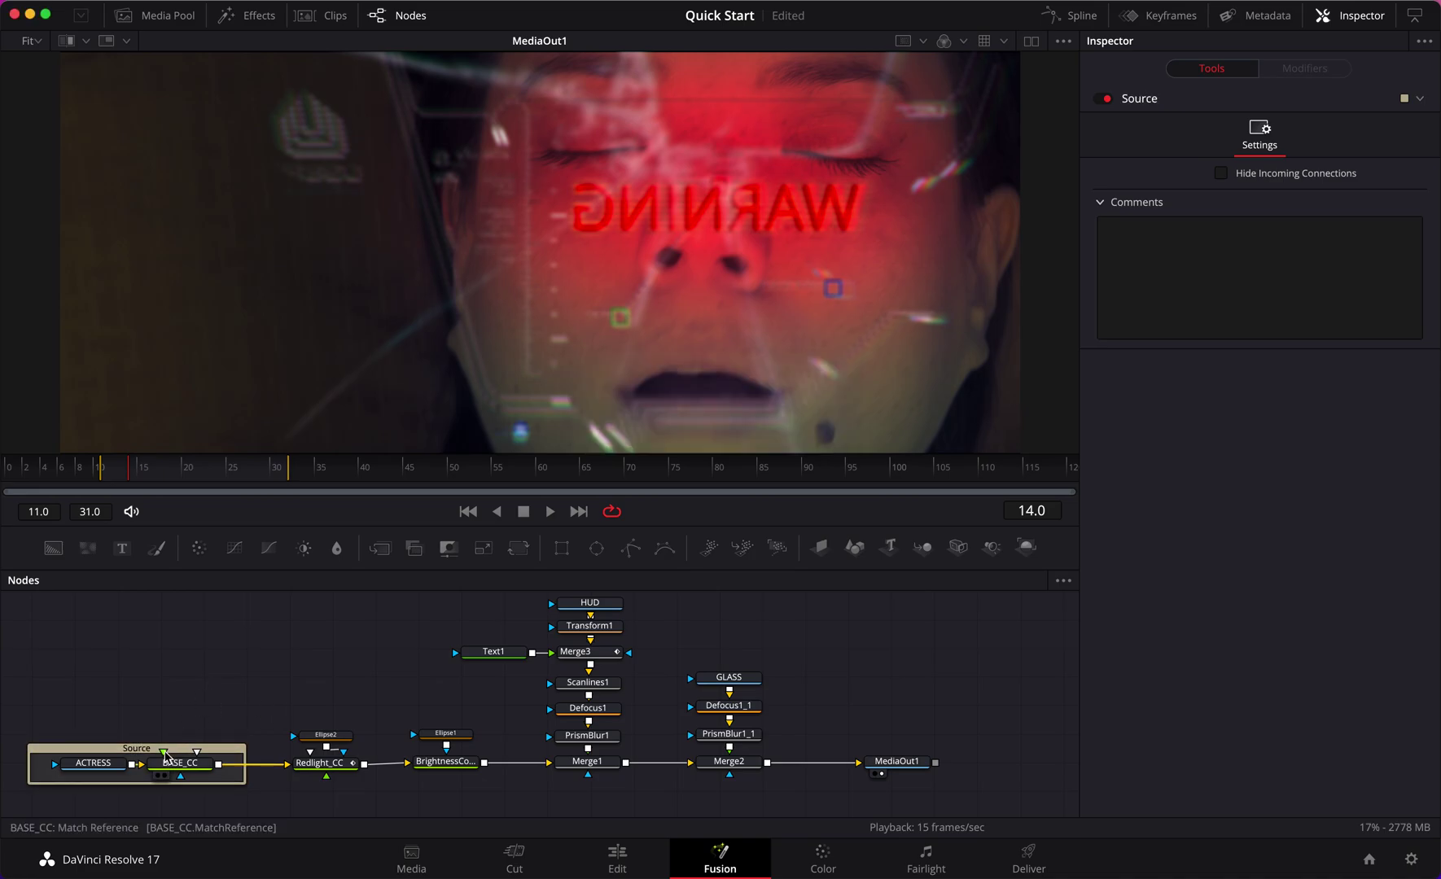
# Extend the Source underlay upward and set its color to Navy
pyautogui.moveTo(130, 744); pyautogui.dragTo(131, 699)
pyautogui.click(140, 710)
pyautogui.rightClick(141, 710)
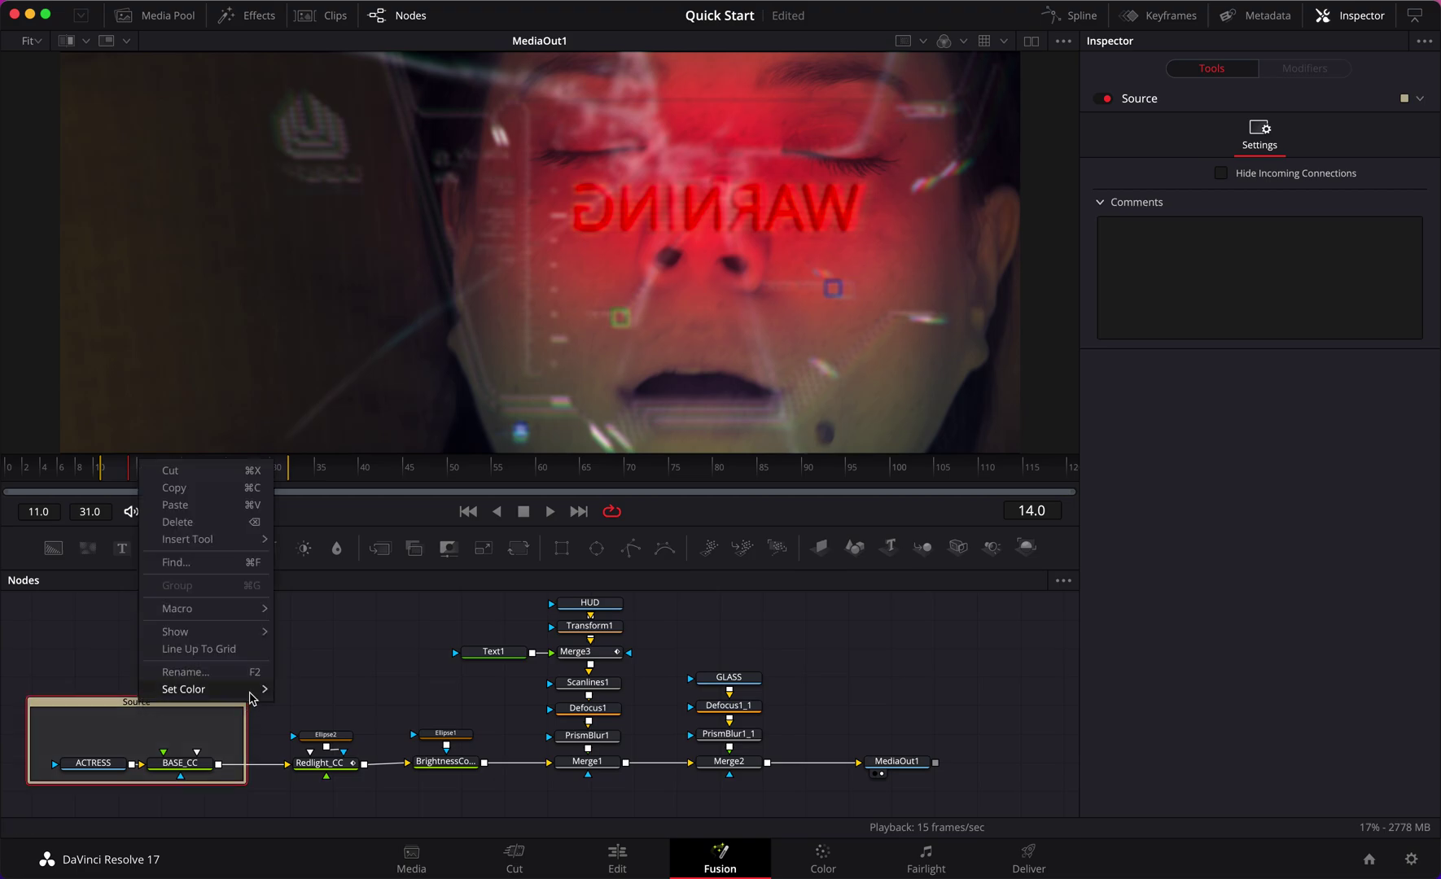
pyautogui.moveTo(270, 696)
pyautogui.click(363, 730)
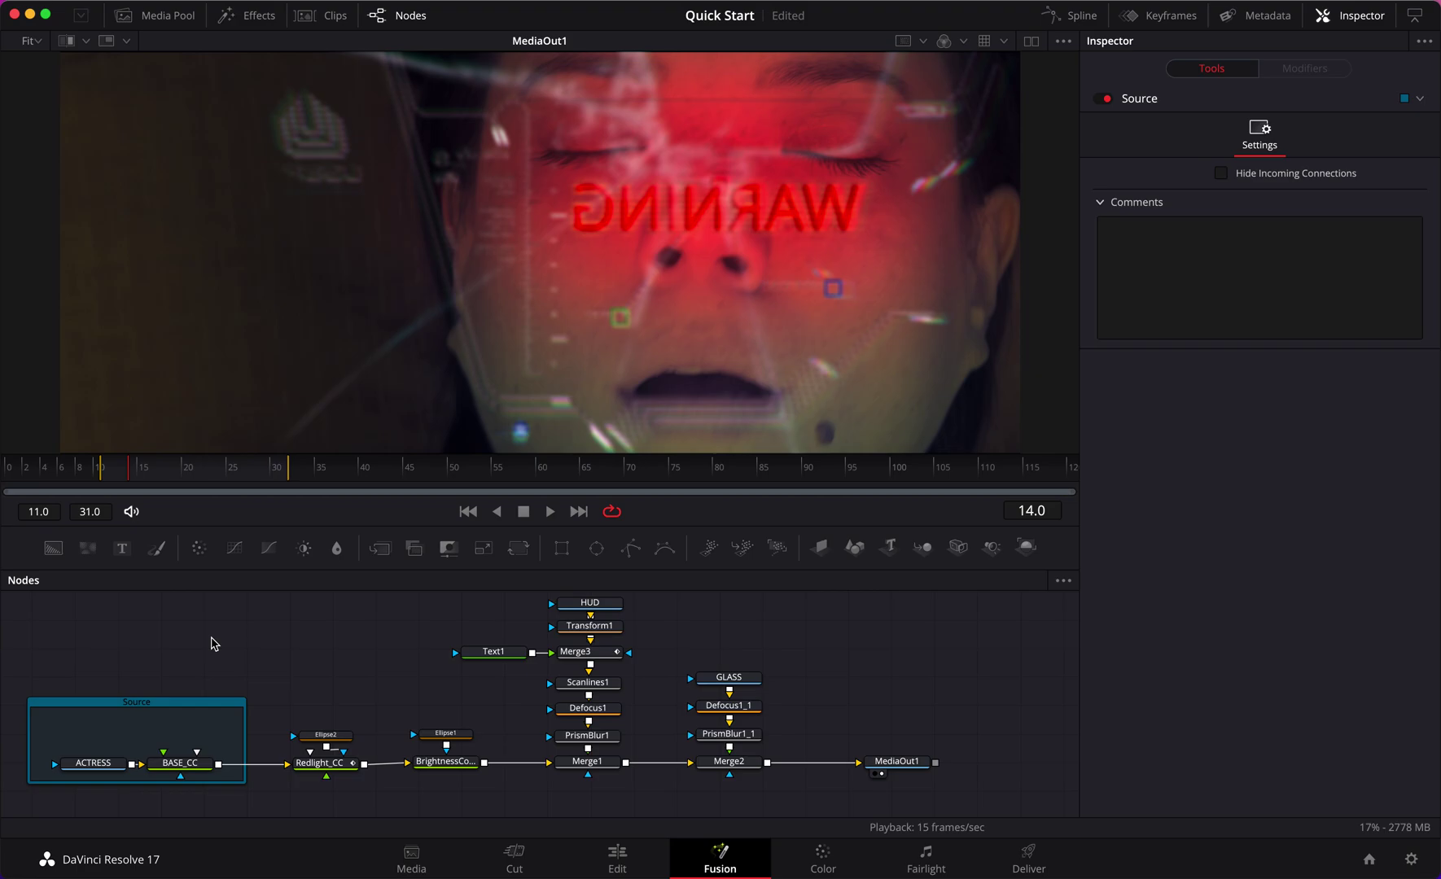
# Add an Underlay behind the GLASS, Defocus1_1, PrismBlur1_1 and Merge2 nodes
pyautogui.click(459, 767)
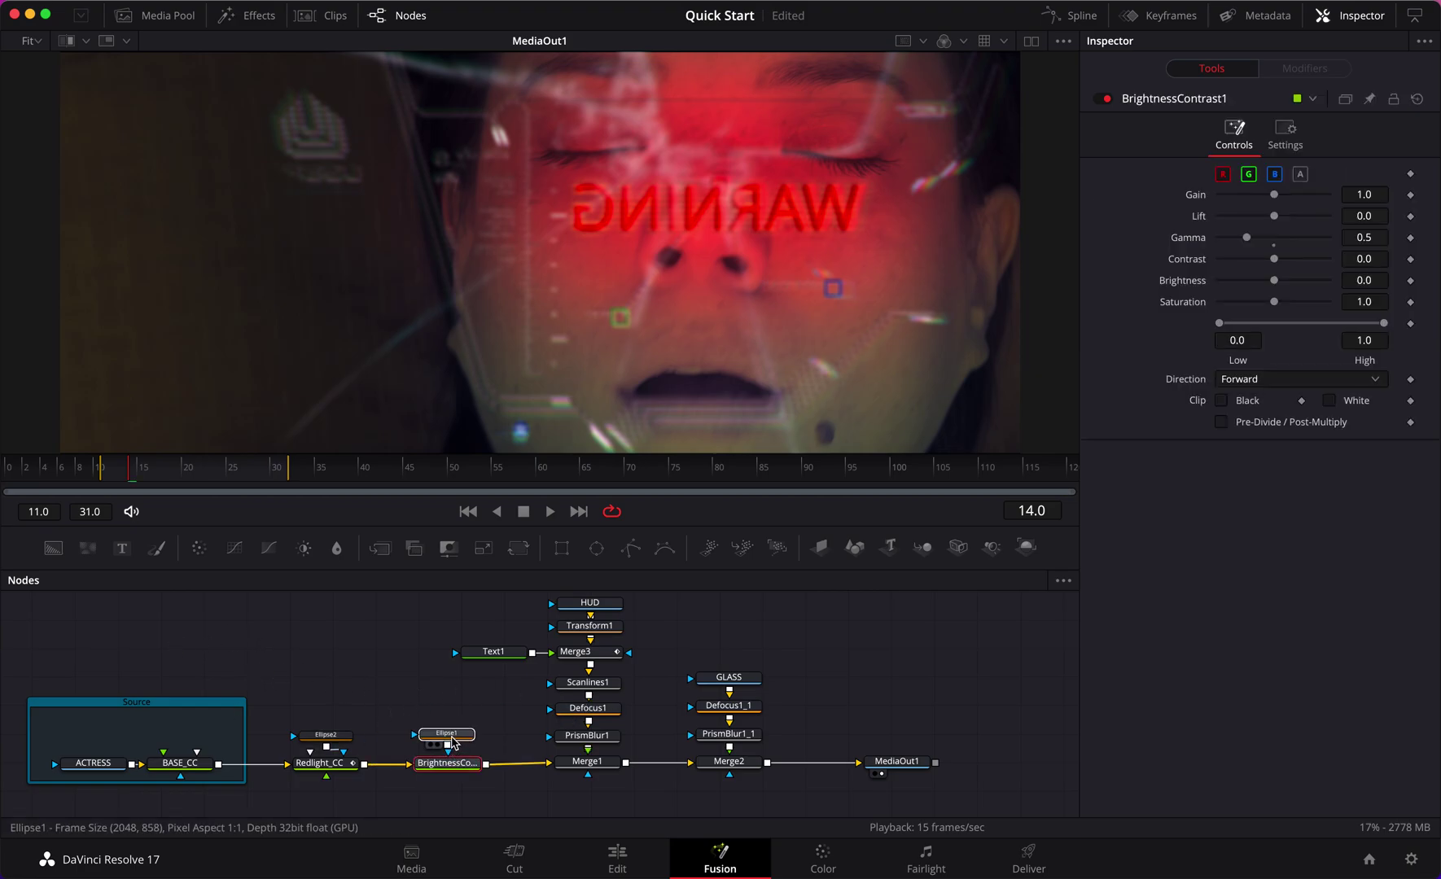
pyautogui.click(447, 733)
pyautogui.moveTo(682, 635); pyautogui.dragTo(761, 790)
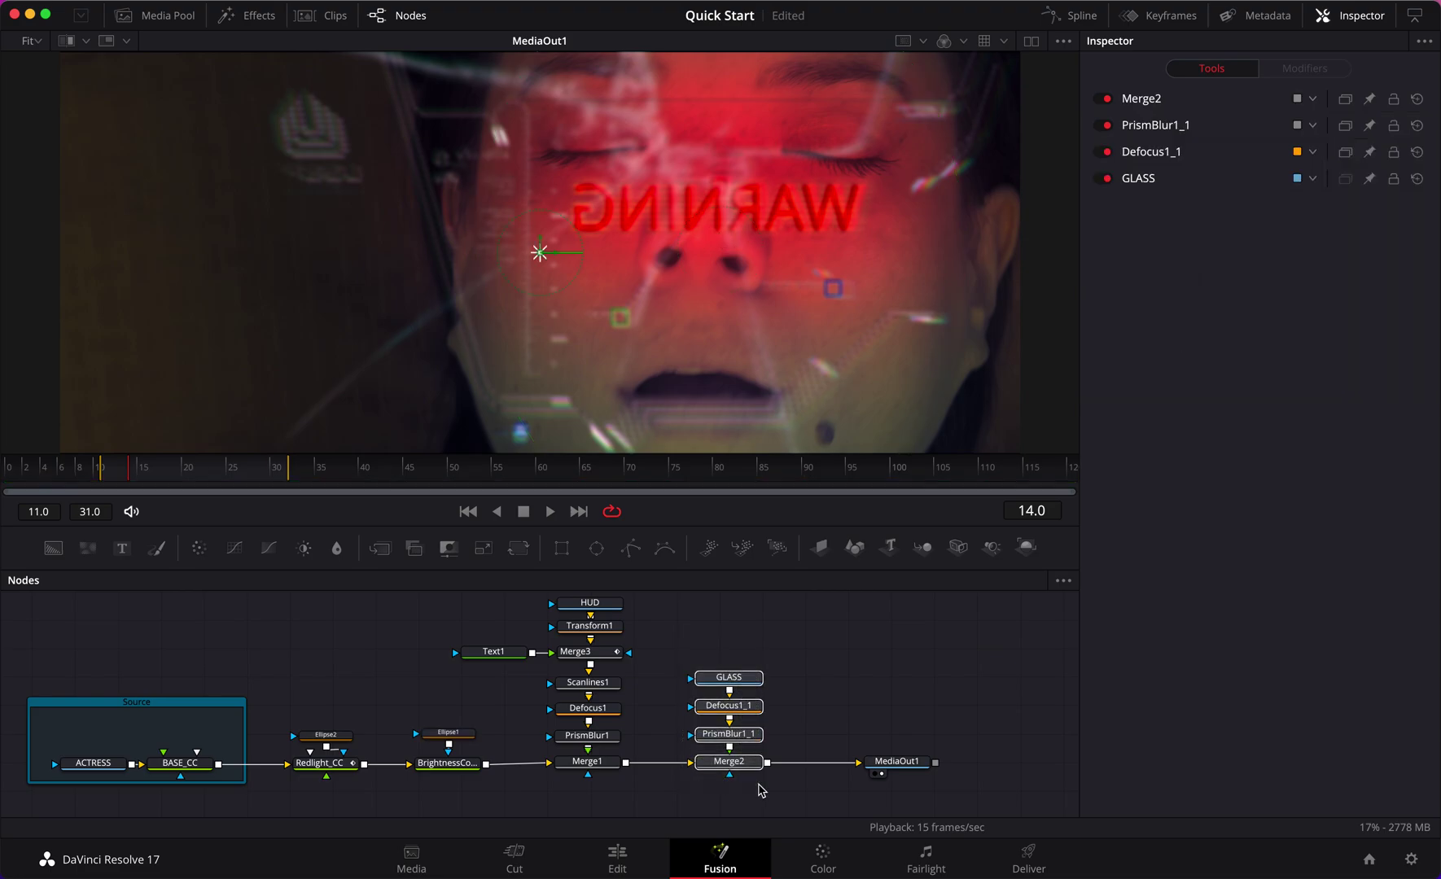
pyautogui.hotkey('shift', 'space')
pyautogui.write('und')
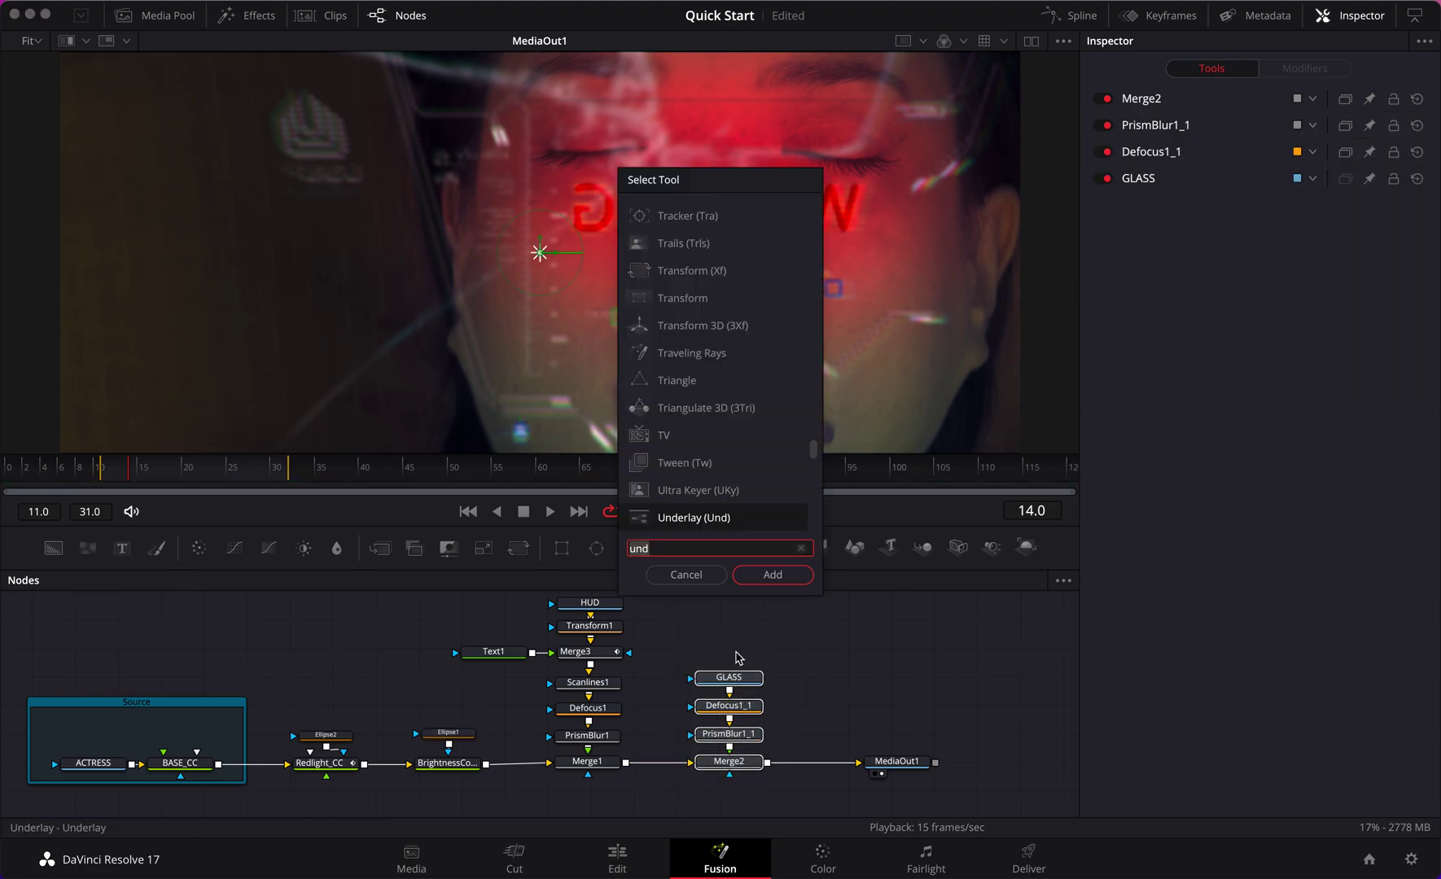
pyautogui.press('Return')
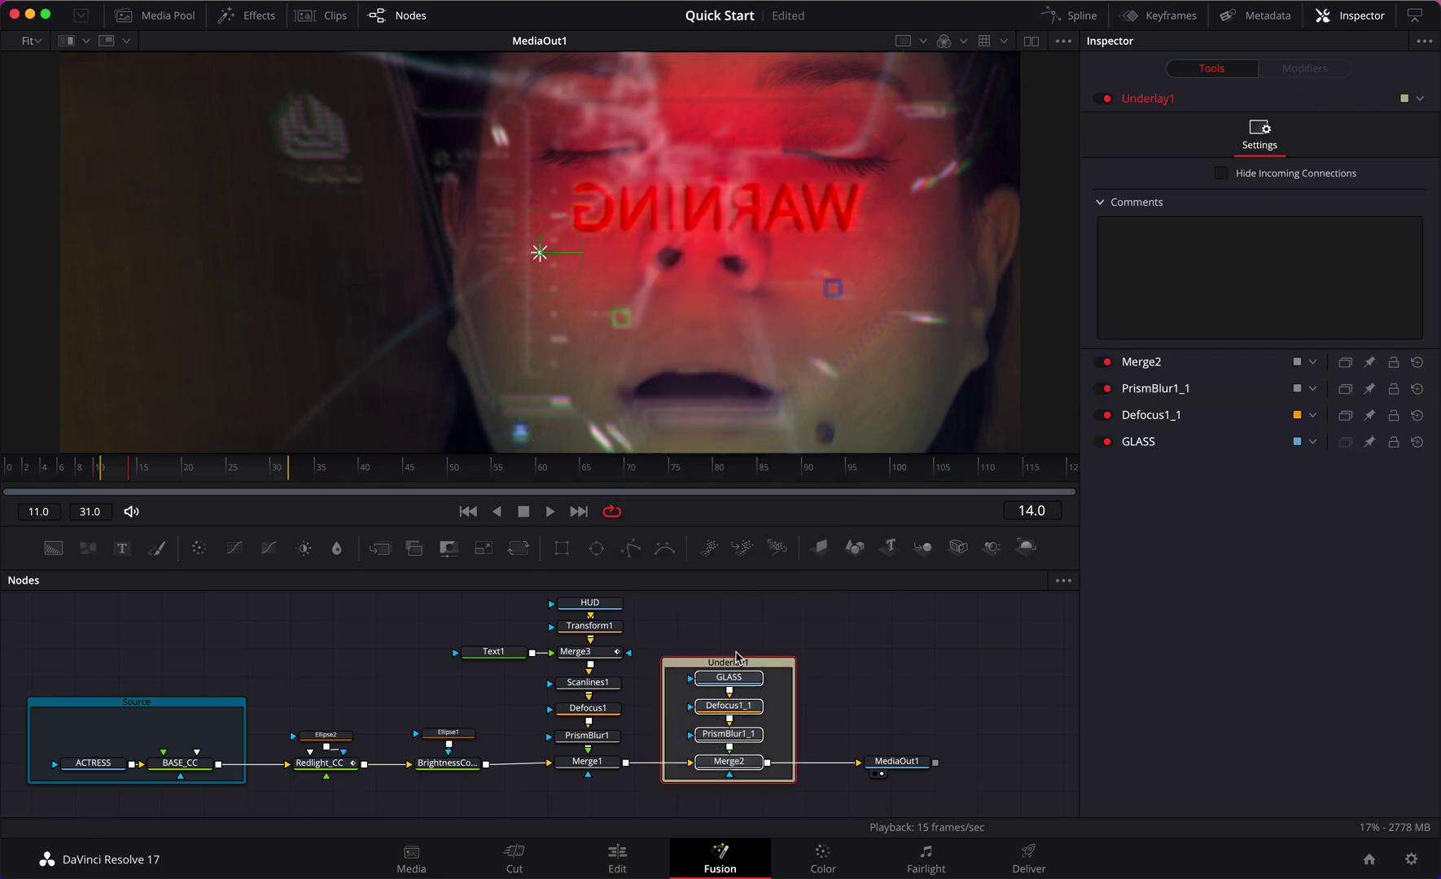
pyautogui.click(746, 633)
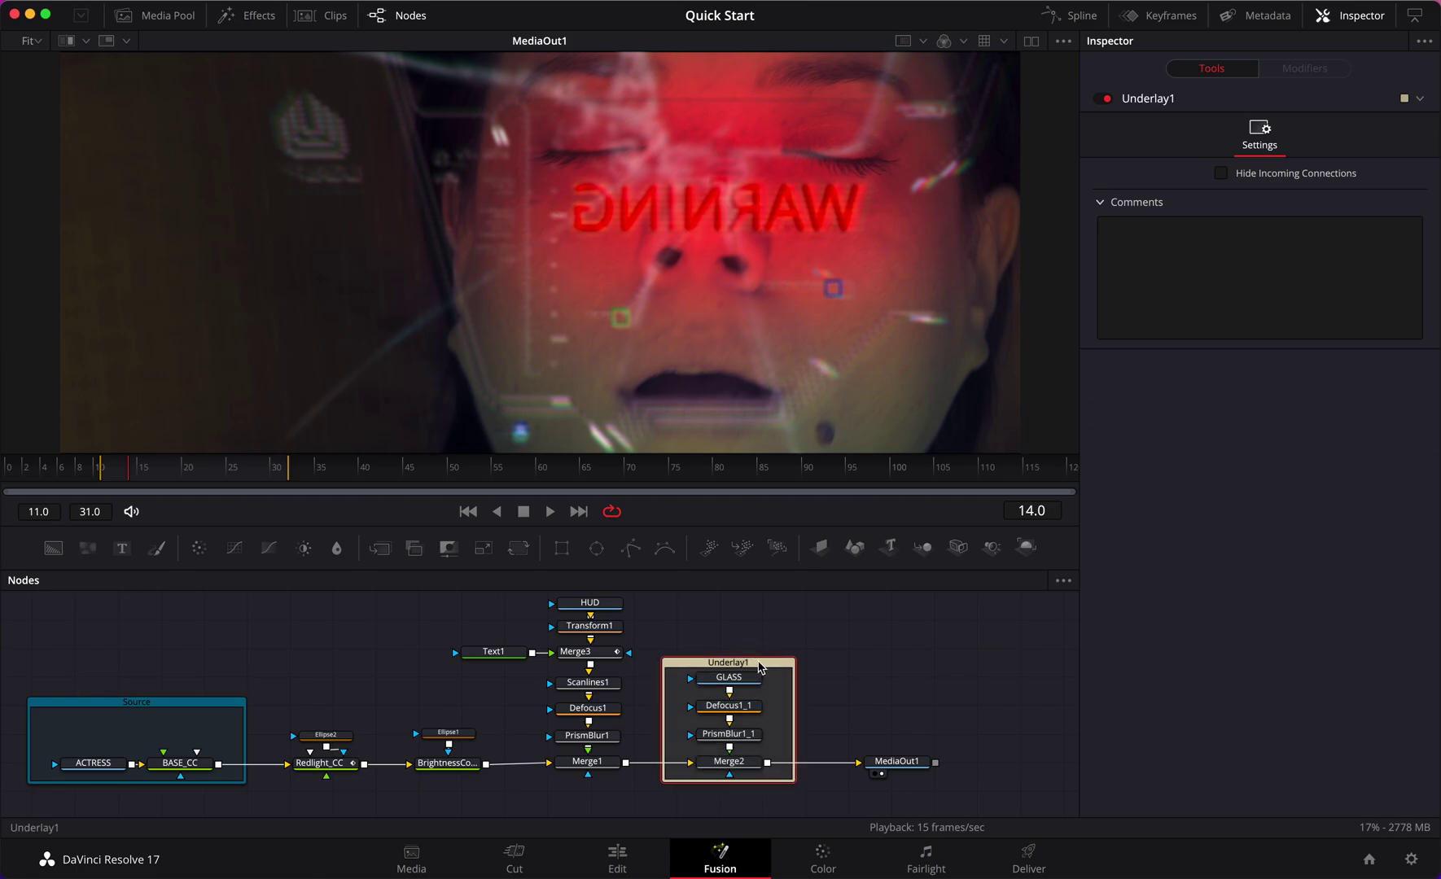
# Set the glass nodes' underlay color to Lime and rename it GLASS_FX
pyautogui.rightClick(758, 666)
pyautogui.moveTo(850, 649)
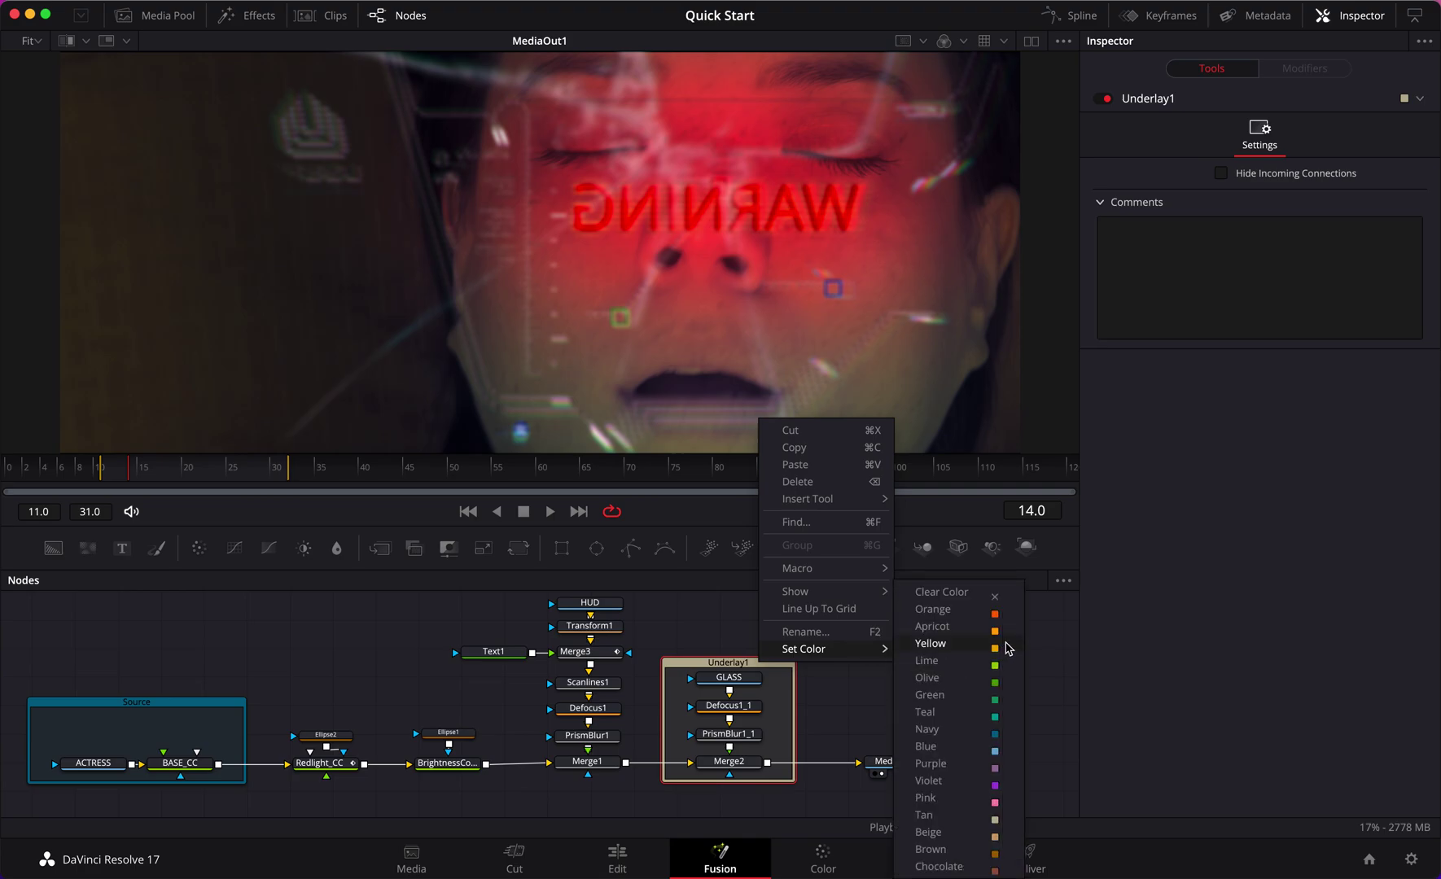
pyautogui.click(927, 660)
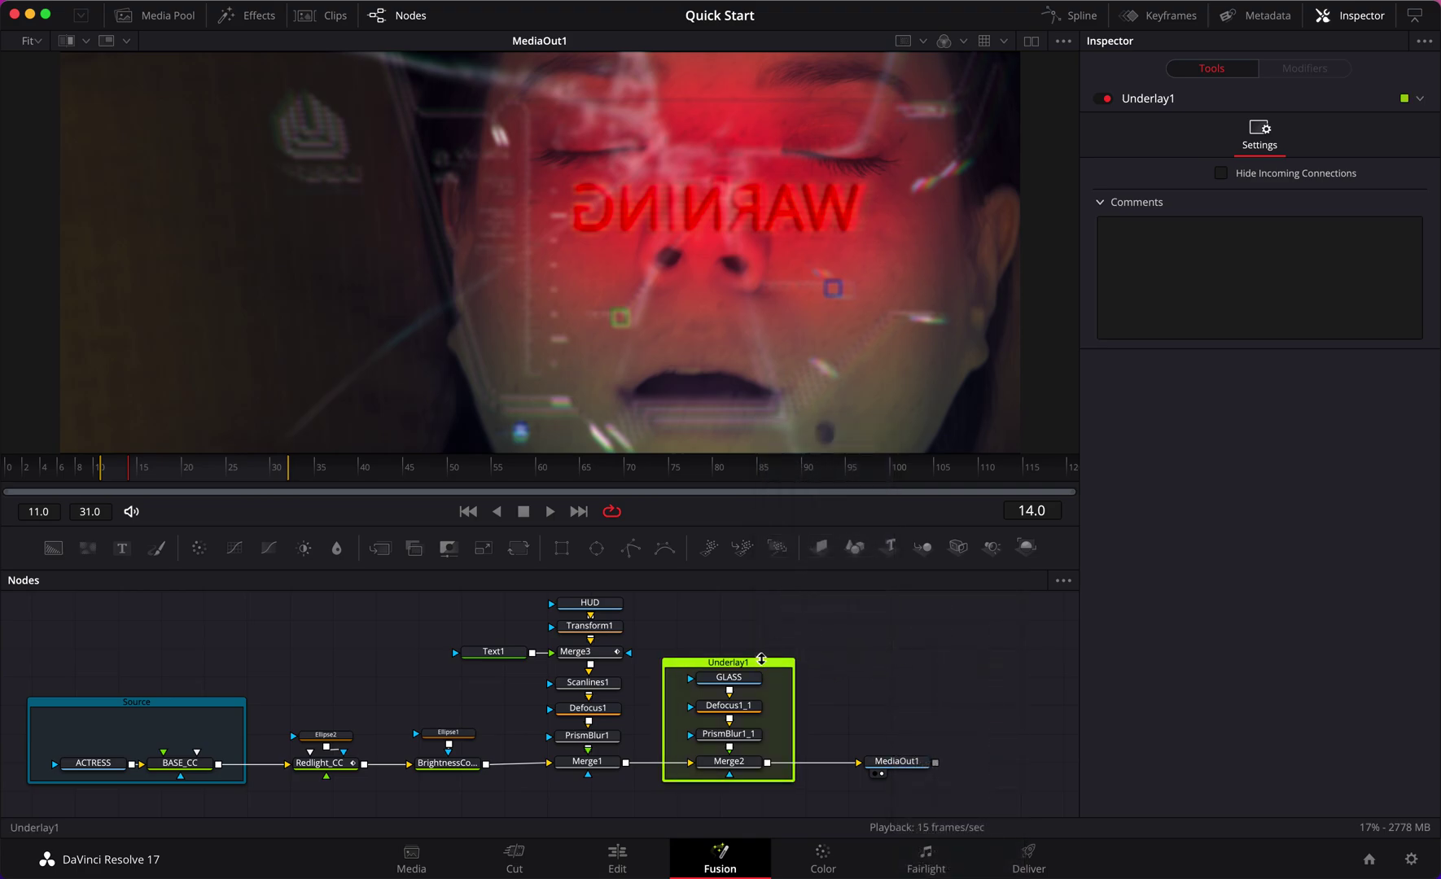
pyautogui.rightClick(763, 666)
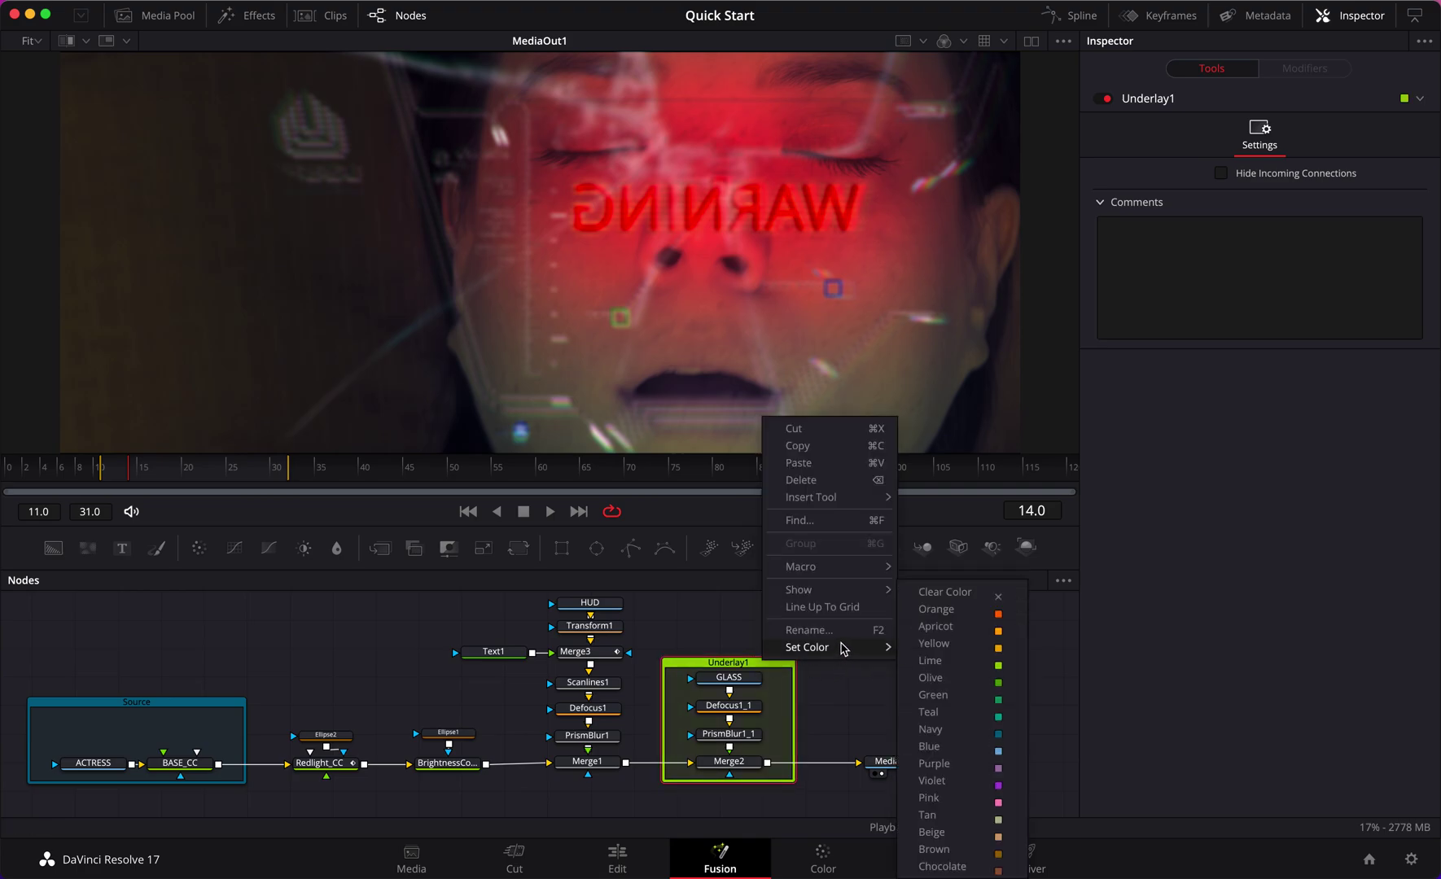
pyautogui.click(814, 630)
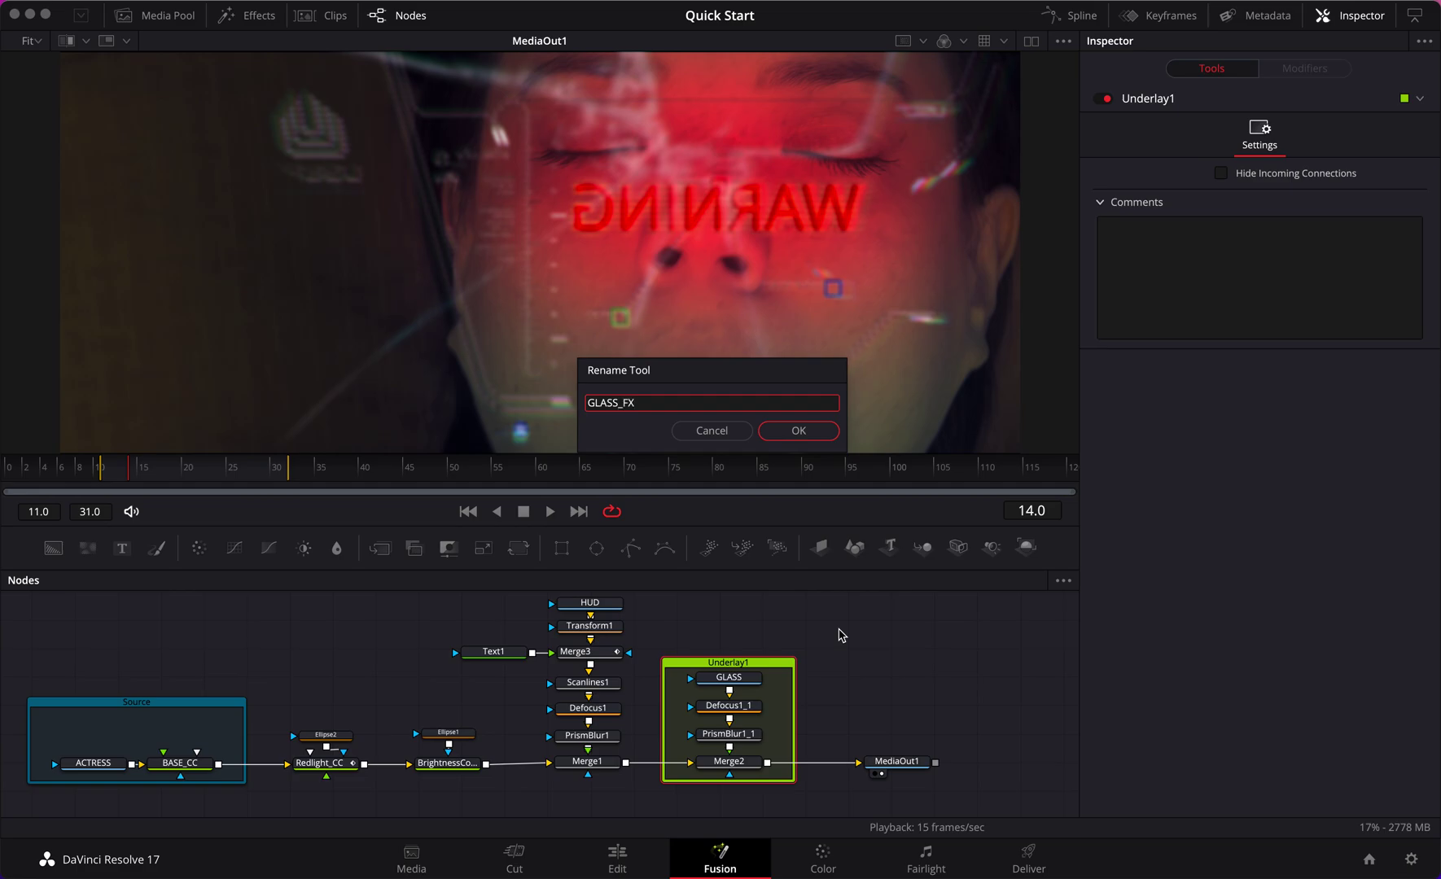
pyautogui.press('Return')
# Move MediaOut1, the GLASS_FX underlay and the HUD node chain farther from BrightnessContrast1 to space out the node tree
pyautogui.moveTo(911, 767); pyautogui.dragTo(1034, 772)
pyautogui.moveTo(753, 663); pyautogui.dragTo(919, 669)
pyautogui.moveTo(676, 603); pyautogui.dragTo(653, 774)
pyautogui.click(702, 759)
# Add an Underlay behind Text1 and the HUD chain down to Merge1, and shift it slightly toward GLASS_FX
pyautogui.moveTo(718, 606); pyautogui.dragTo(574, 795)
pyautogui.moveTo(570, 796); pyautogui.dragTo(573, 797)
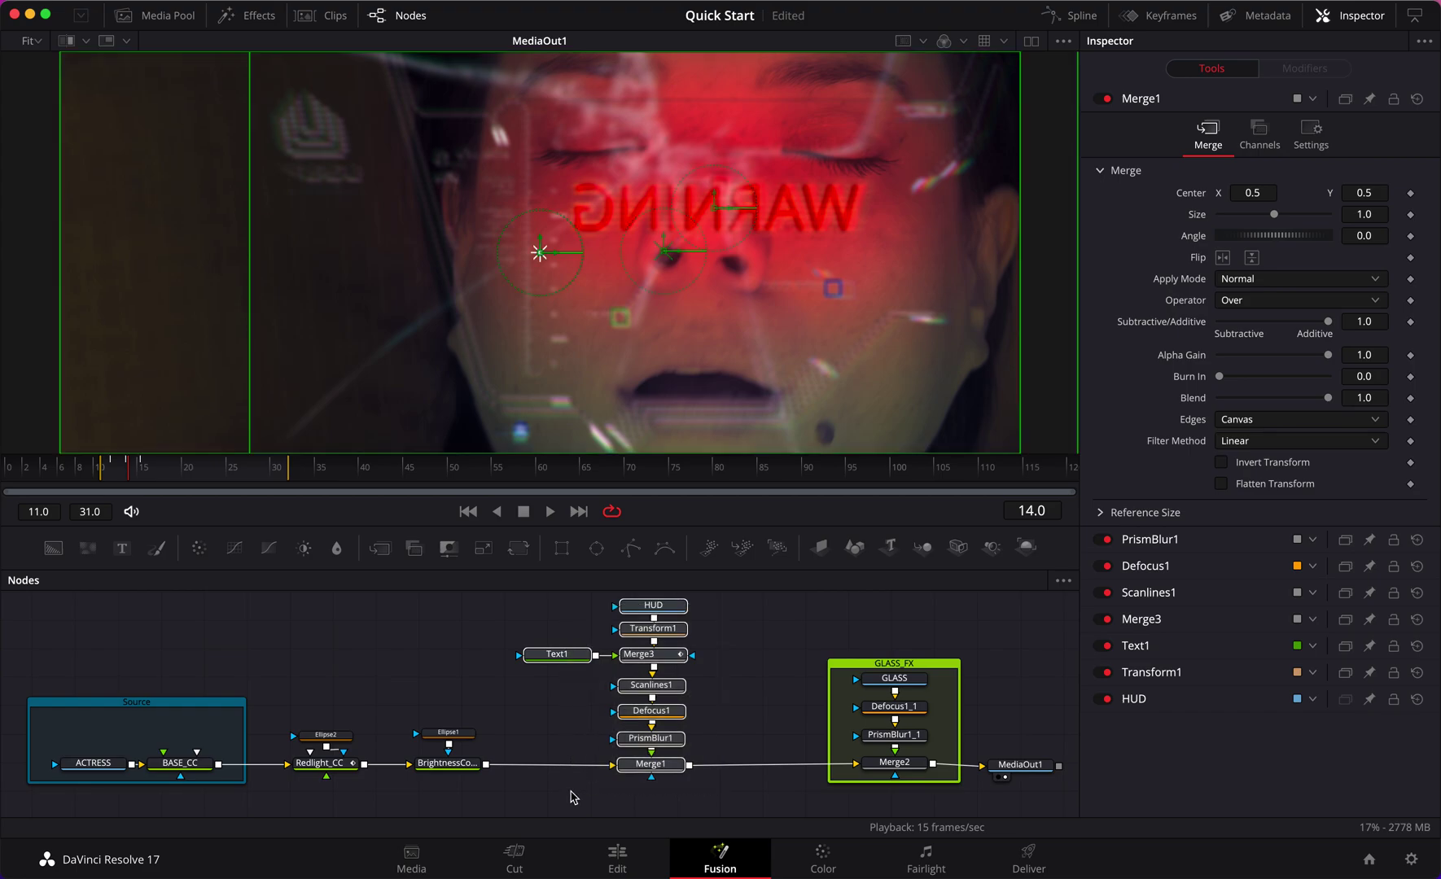
pyautogui.hotkey('shift', 'space')
pyautogui.write('und')
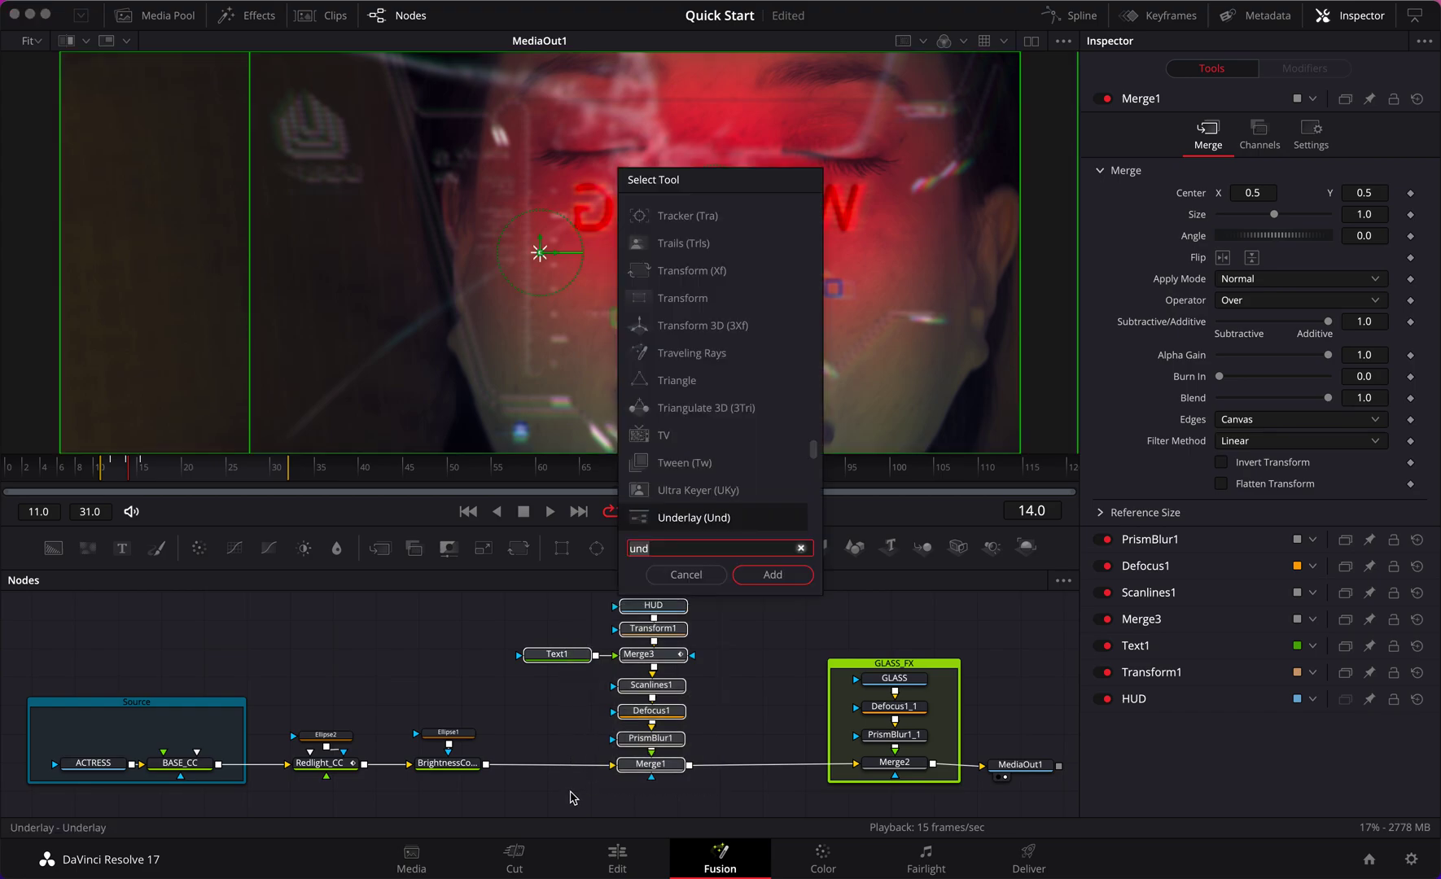
pyautogui.press('Return')
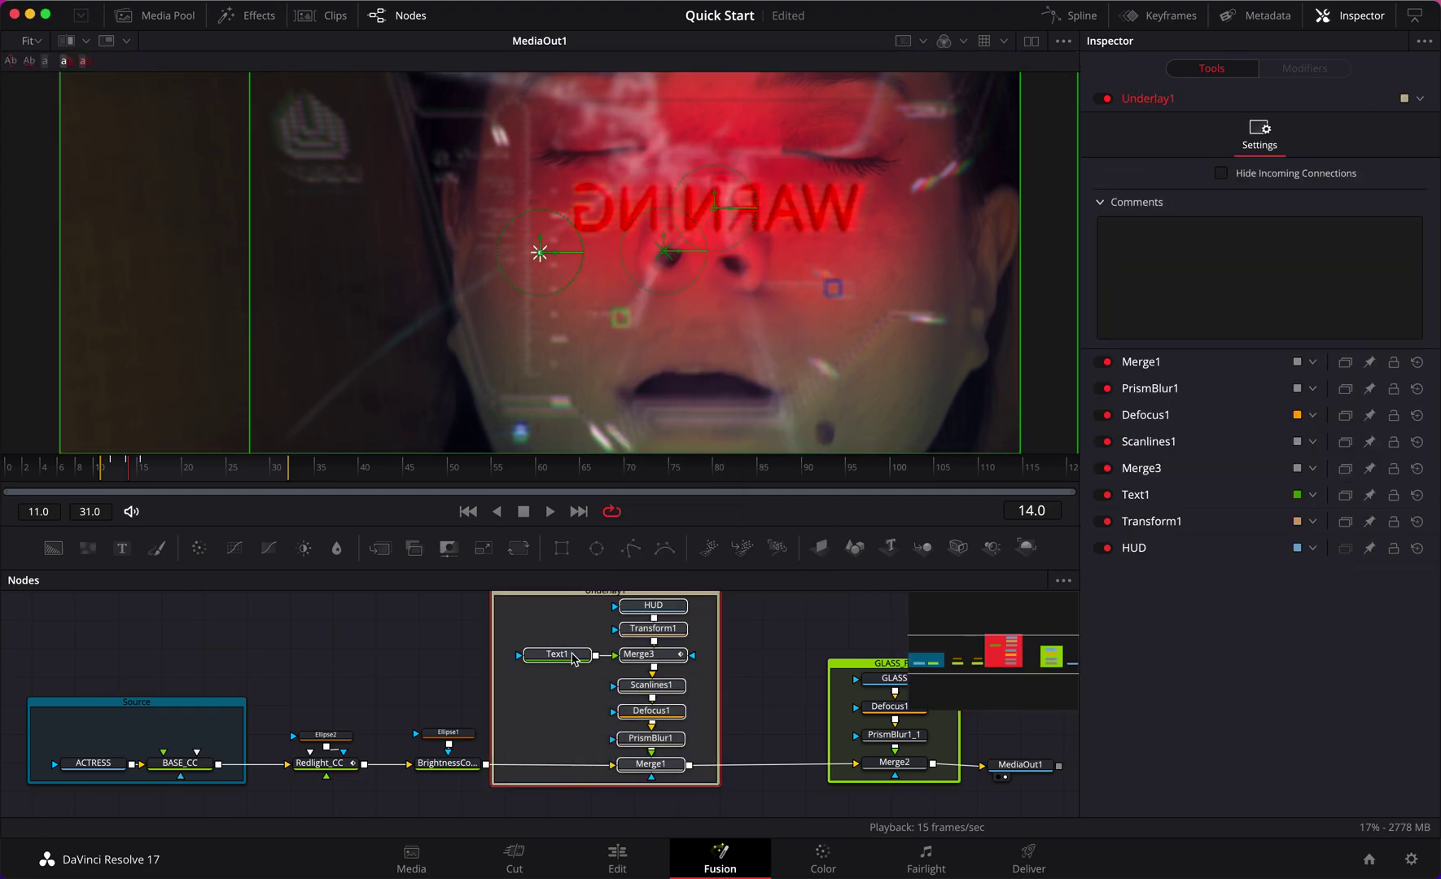
pyautogui.moveTo(572, 598); pyautogui.dragTo(598, 601)
pyautogui.click(765, 615)
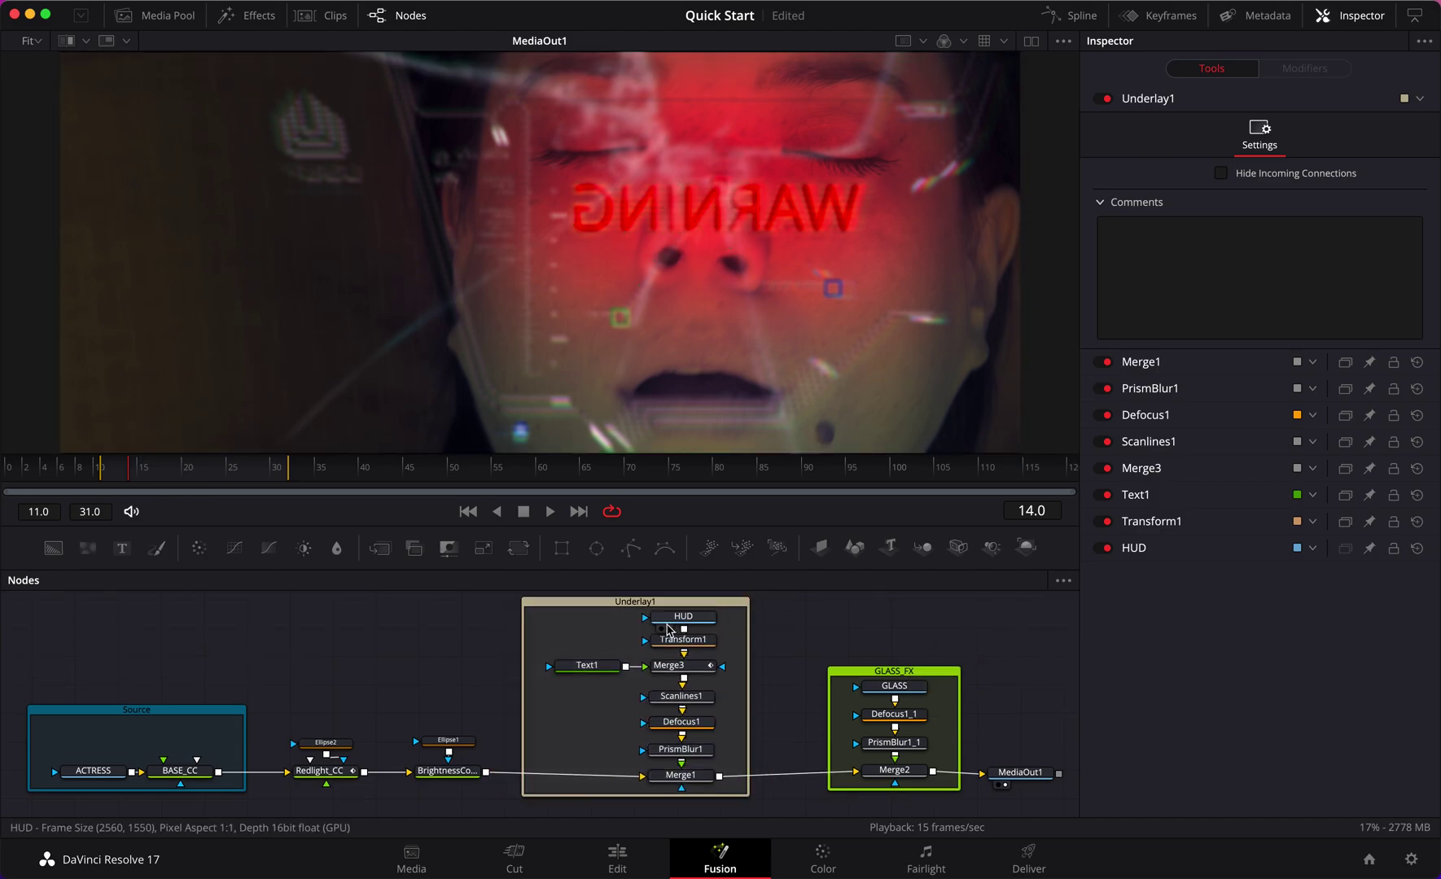
# Rename the underlay behind the HUD chain as HUD_FX
pyautogui.rightClick(606, 609)
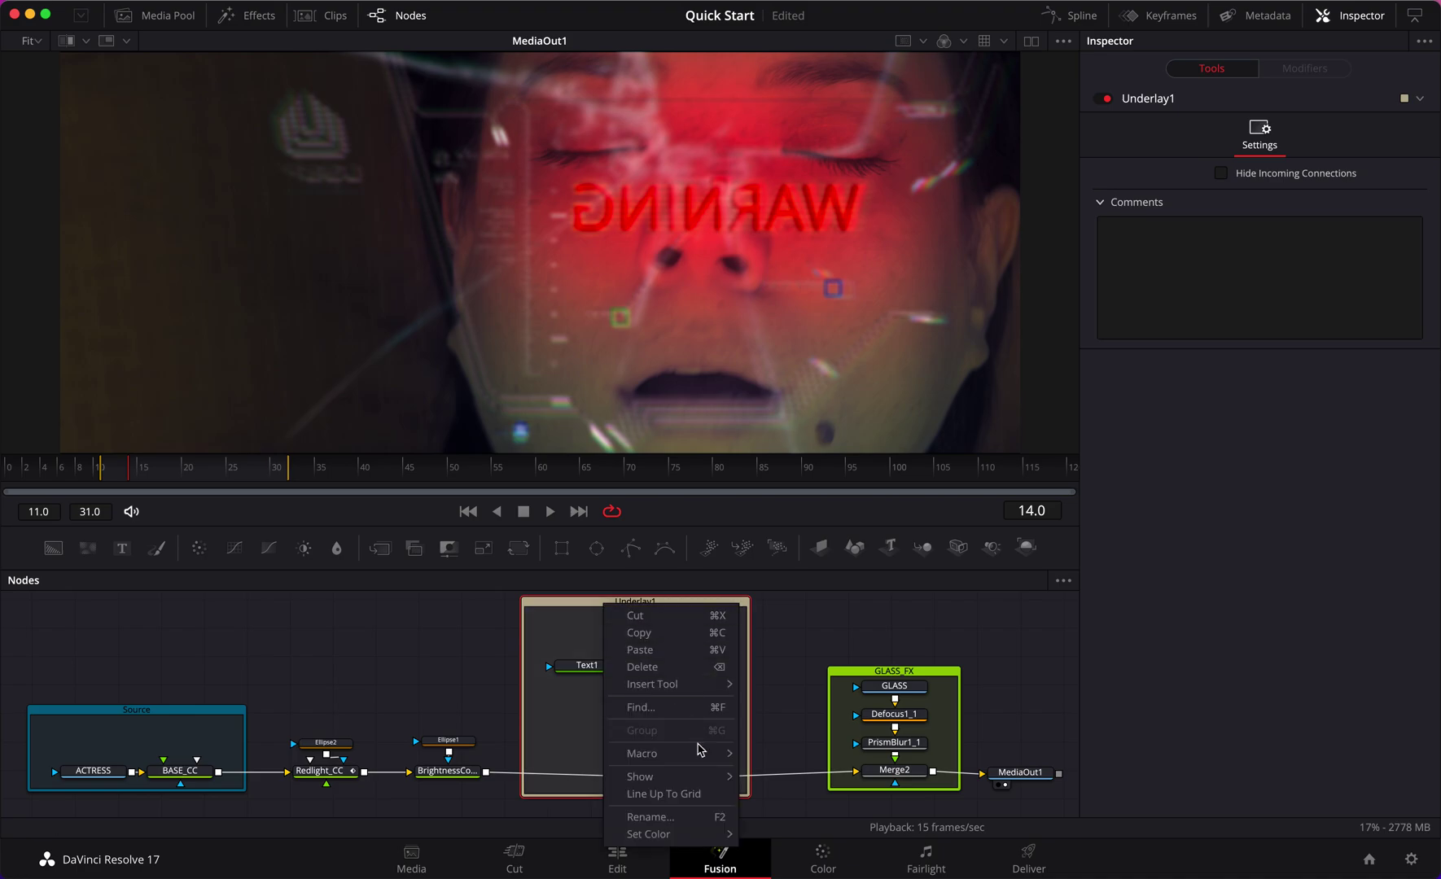
pyautogui.click(702, 818)
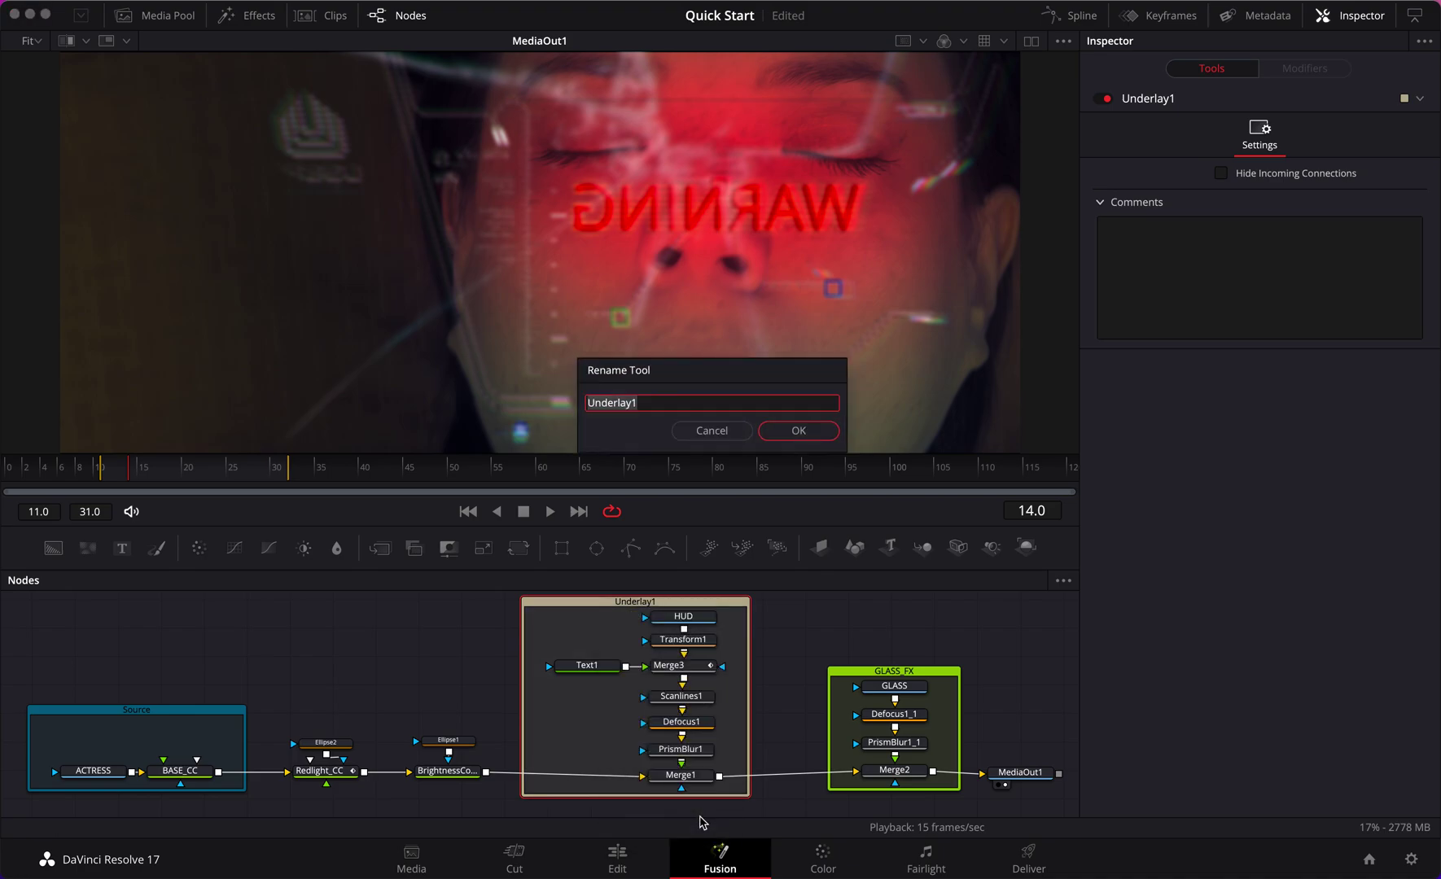
pyautogui.write('HUD_FX')
pyautogui.press('Return')
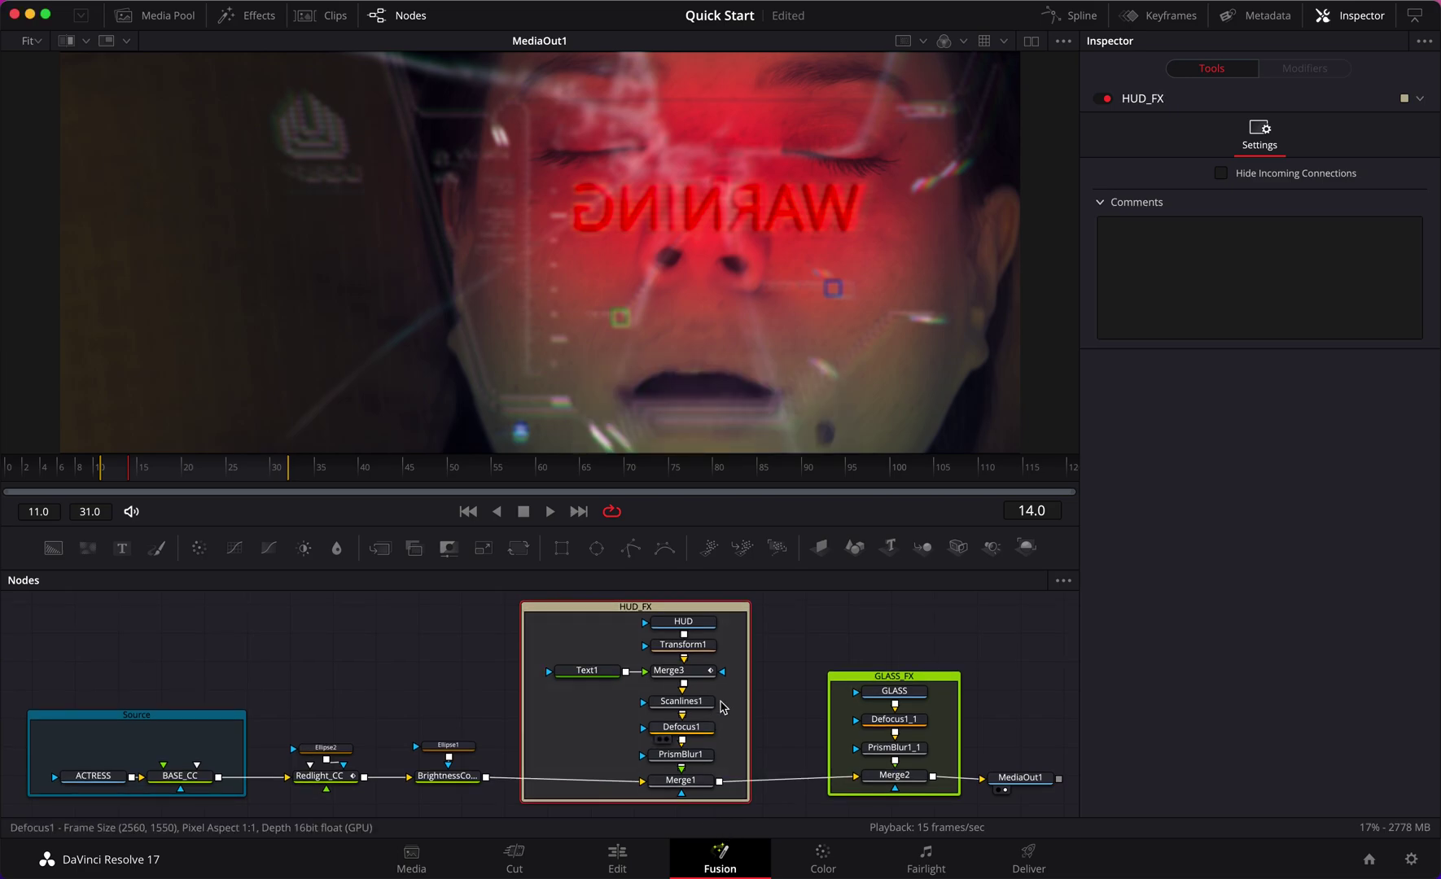
pyautogui.click(767, 678)
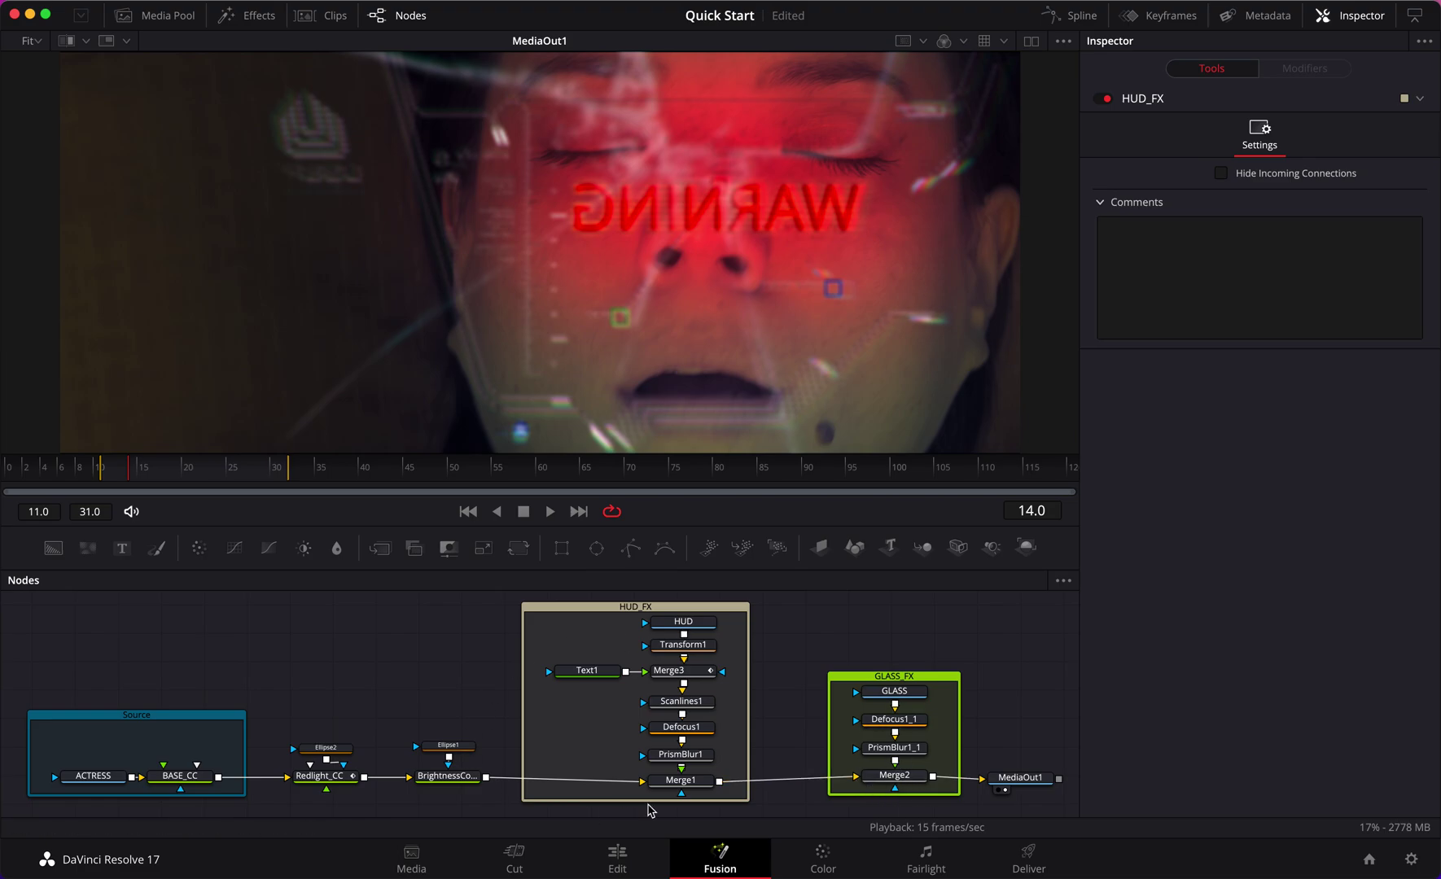
# Set the HUD_FX underlay's color to Violet to distinguish it from the other node groups
pyautogui.click(611, 610)
pyautogui.rightClick(610, 610)
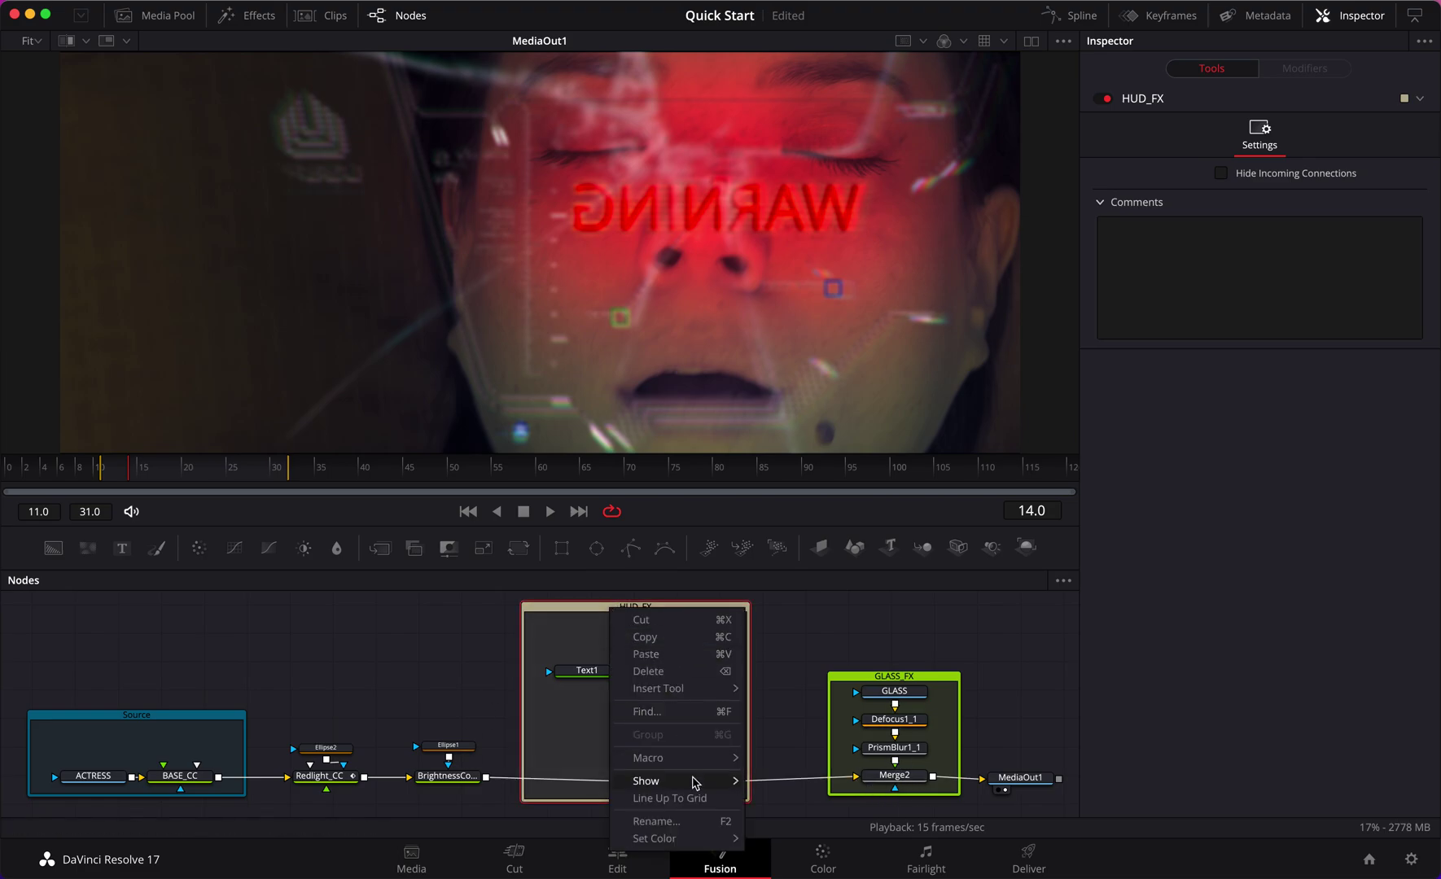
pyautogui.moveTo(698, 839)
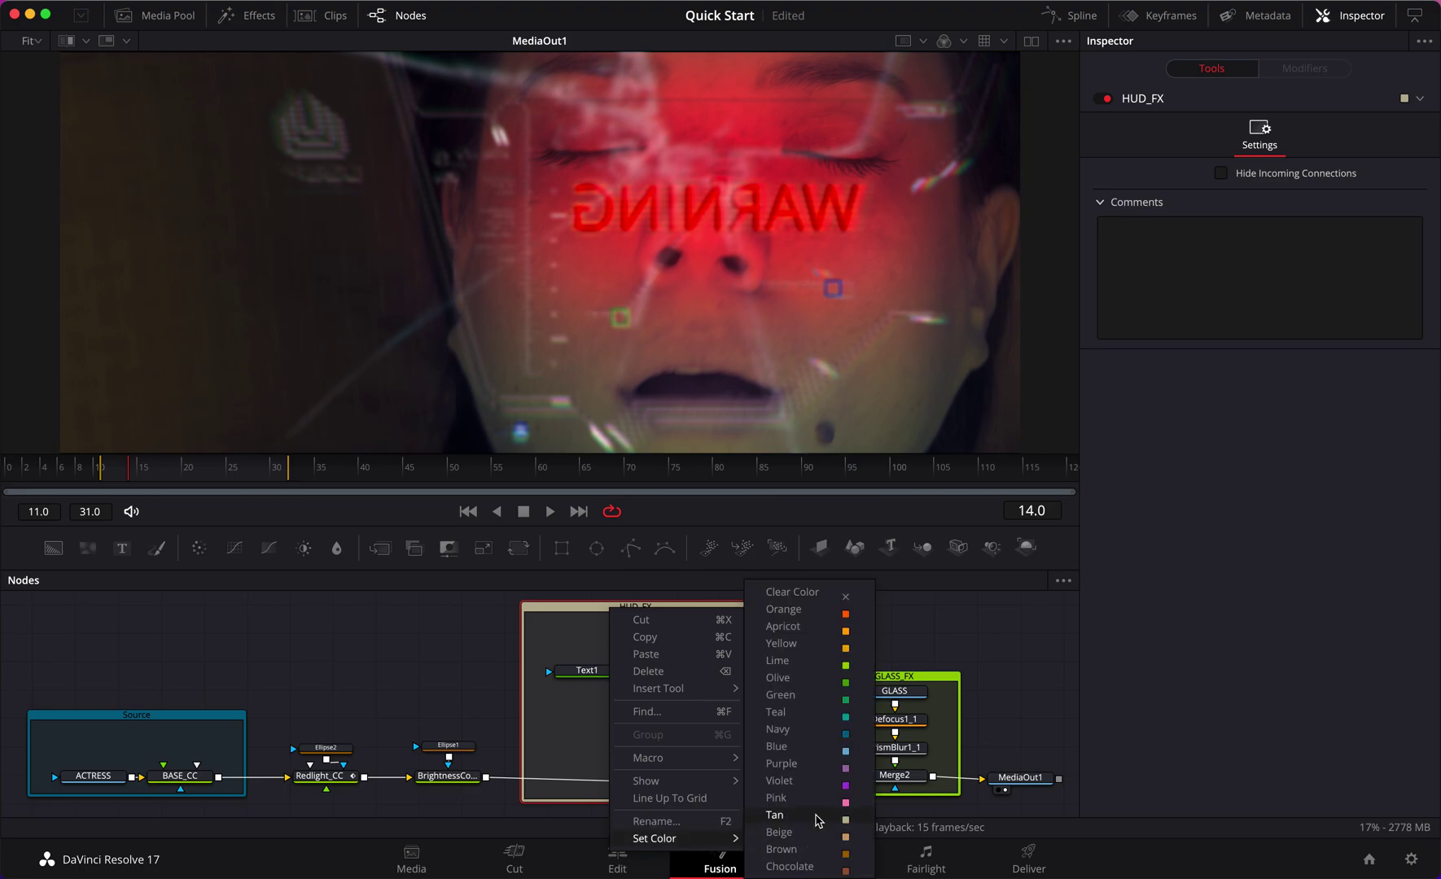
pyautogui.click(820, 781)
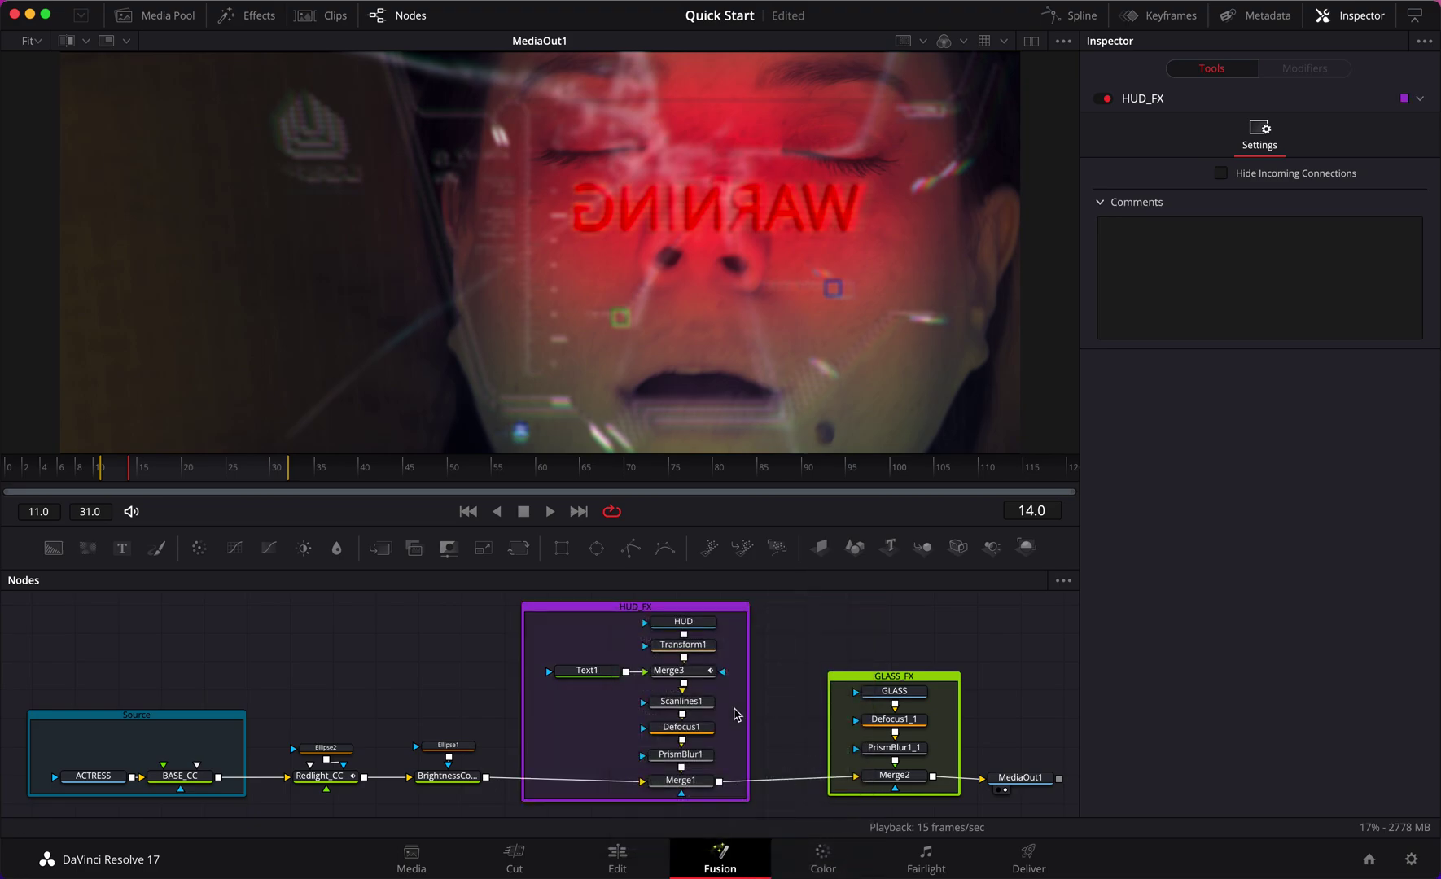
pyautogui.moveTo(439, 709); pyautogui.dragTo(364, 684)
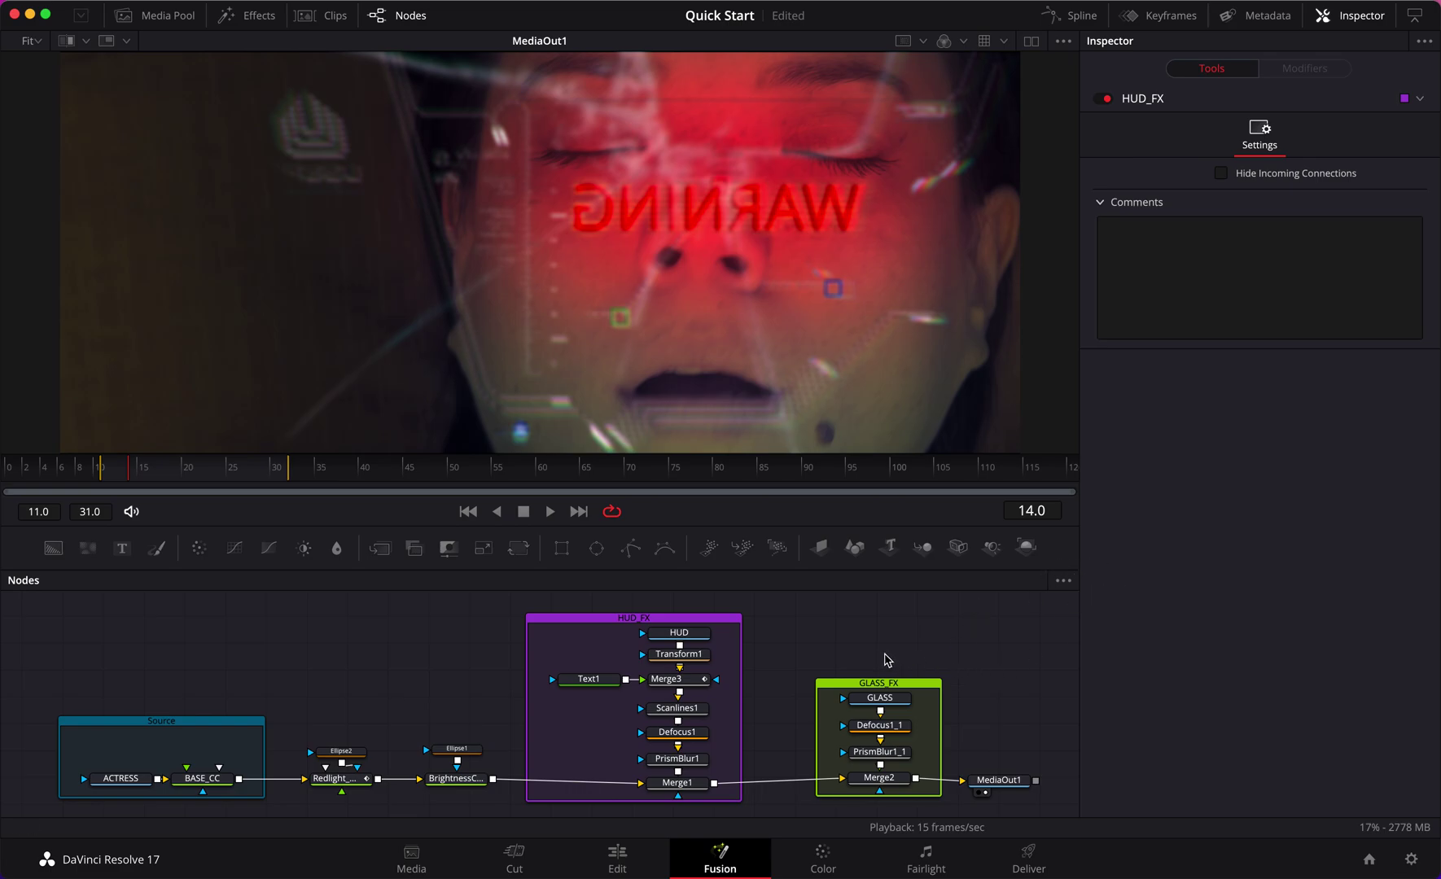
# Navigate the node tree with the saved bookmarks, going to GLASS_FX, Source and HUD_FX in turn
pyautogui.scroll(4, 886, 659)
pyautogui.moveTo(1057, 640); pyautogui.dragTo(1012, 658)
pyautogui.click(1063, 581)
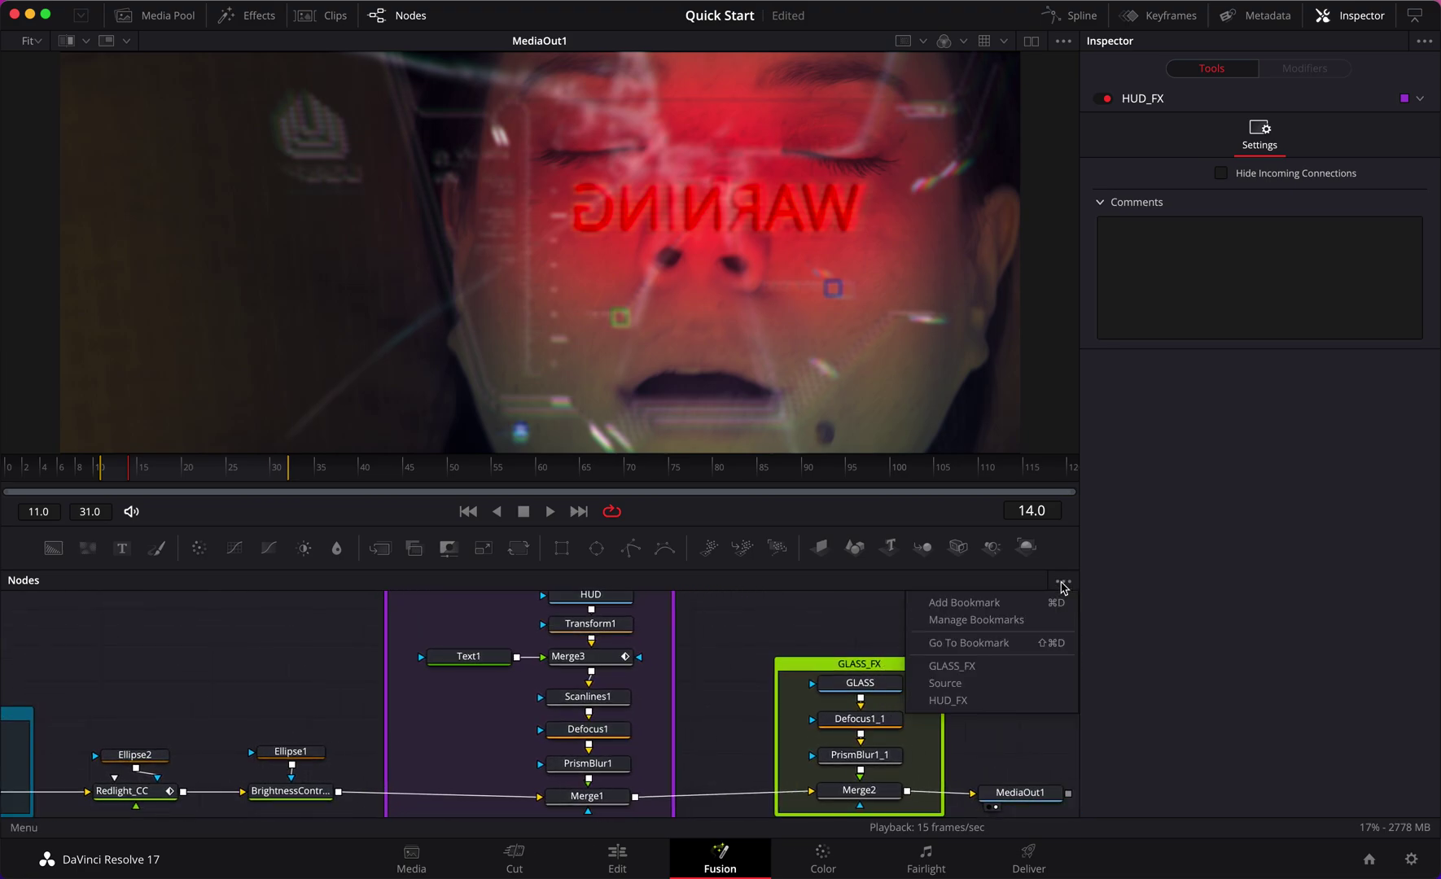
pyautogui.click(963, 668)
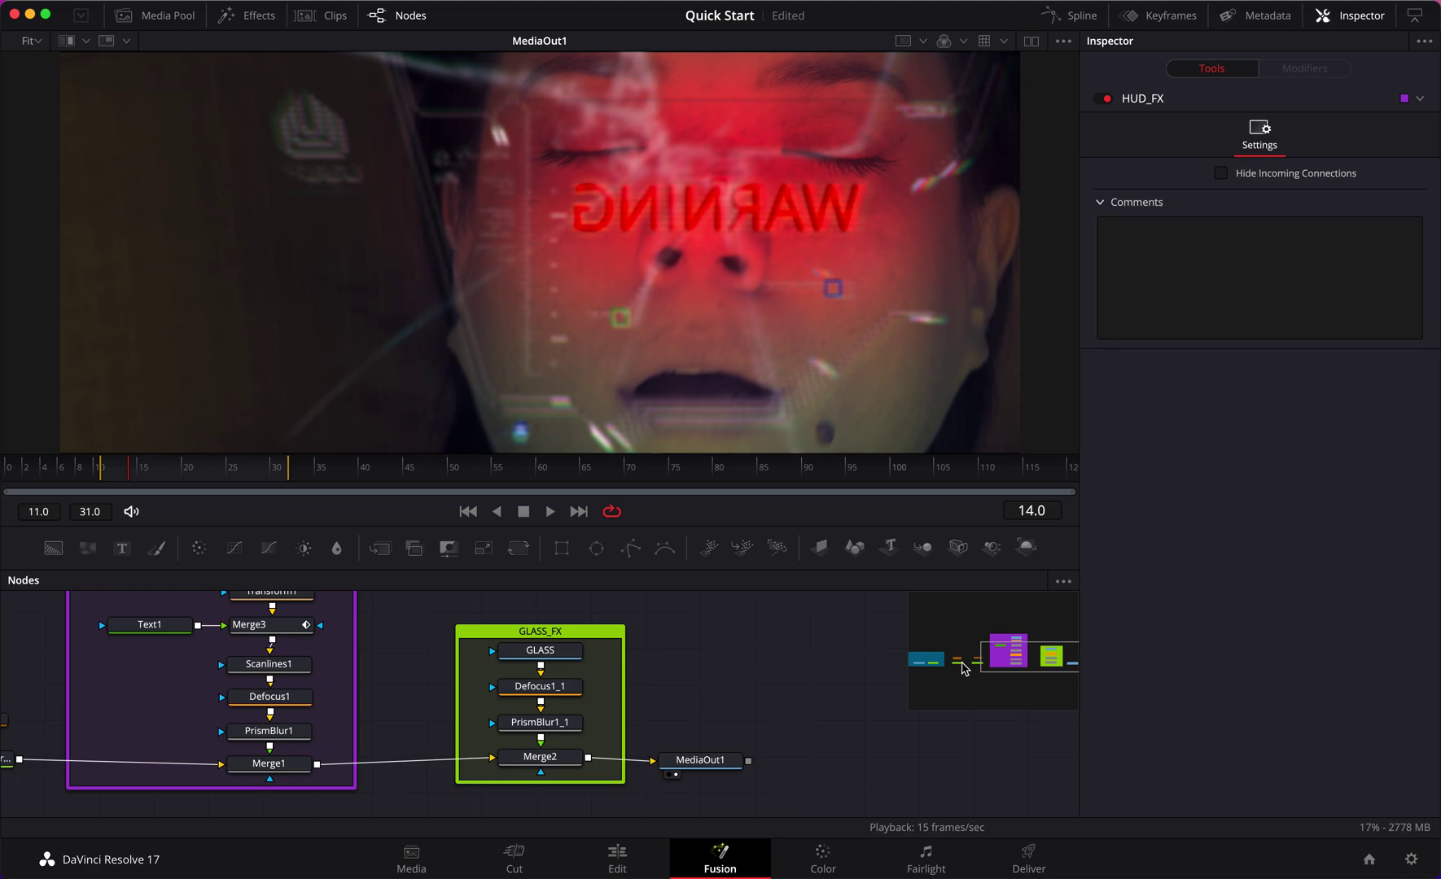
pyautogui.click(1064, 582)
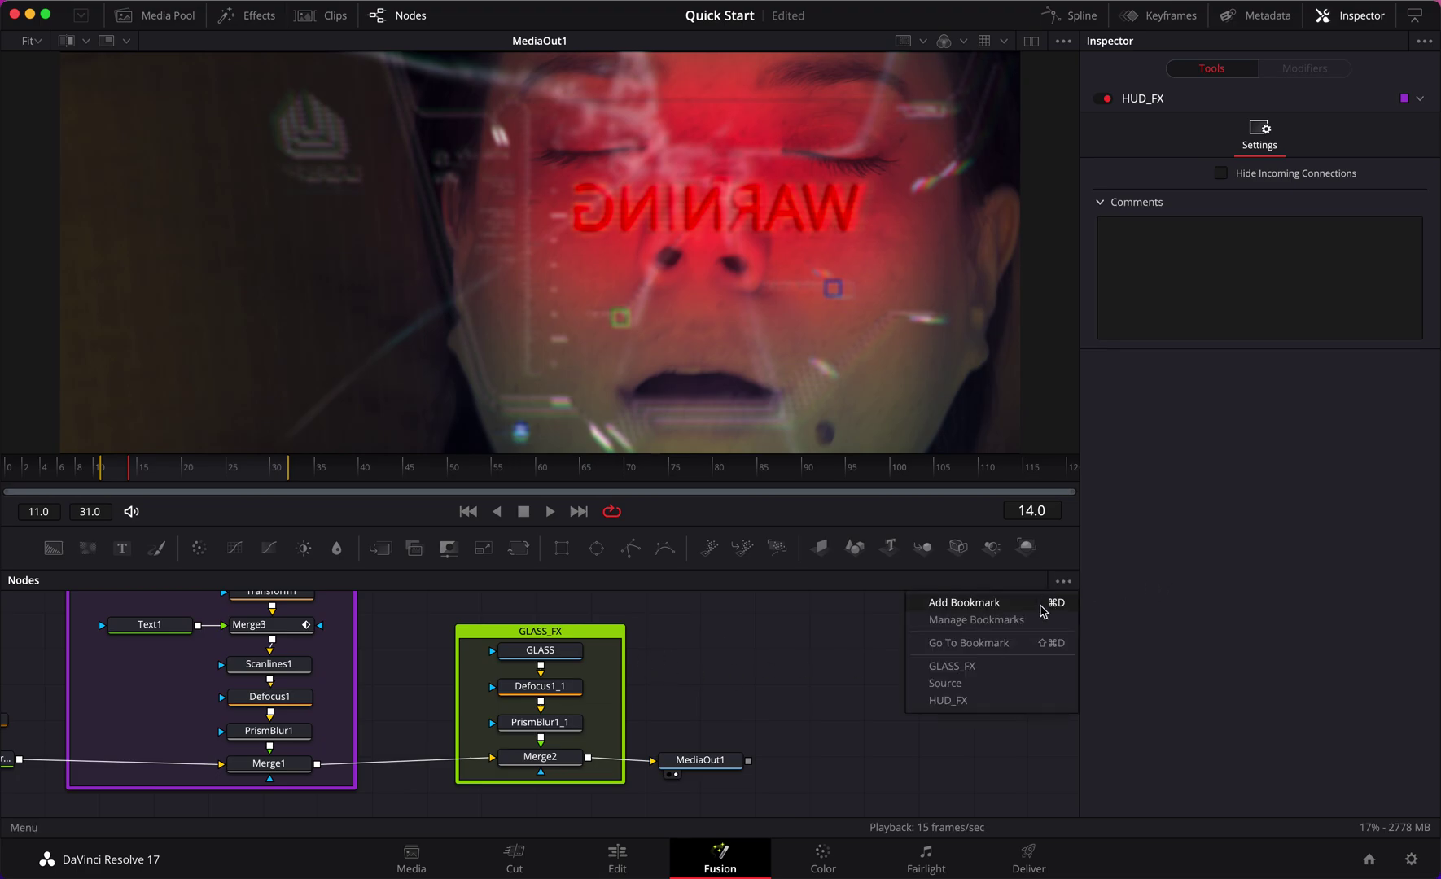
pyautogui.click(1023, 685)
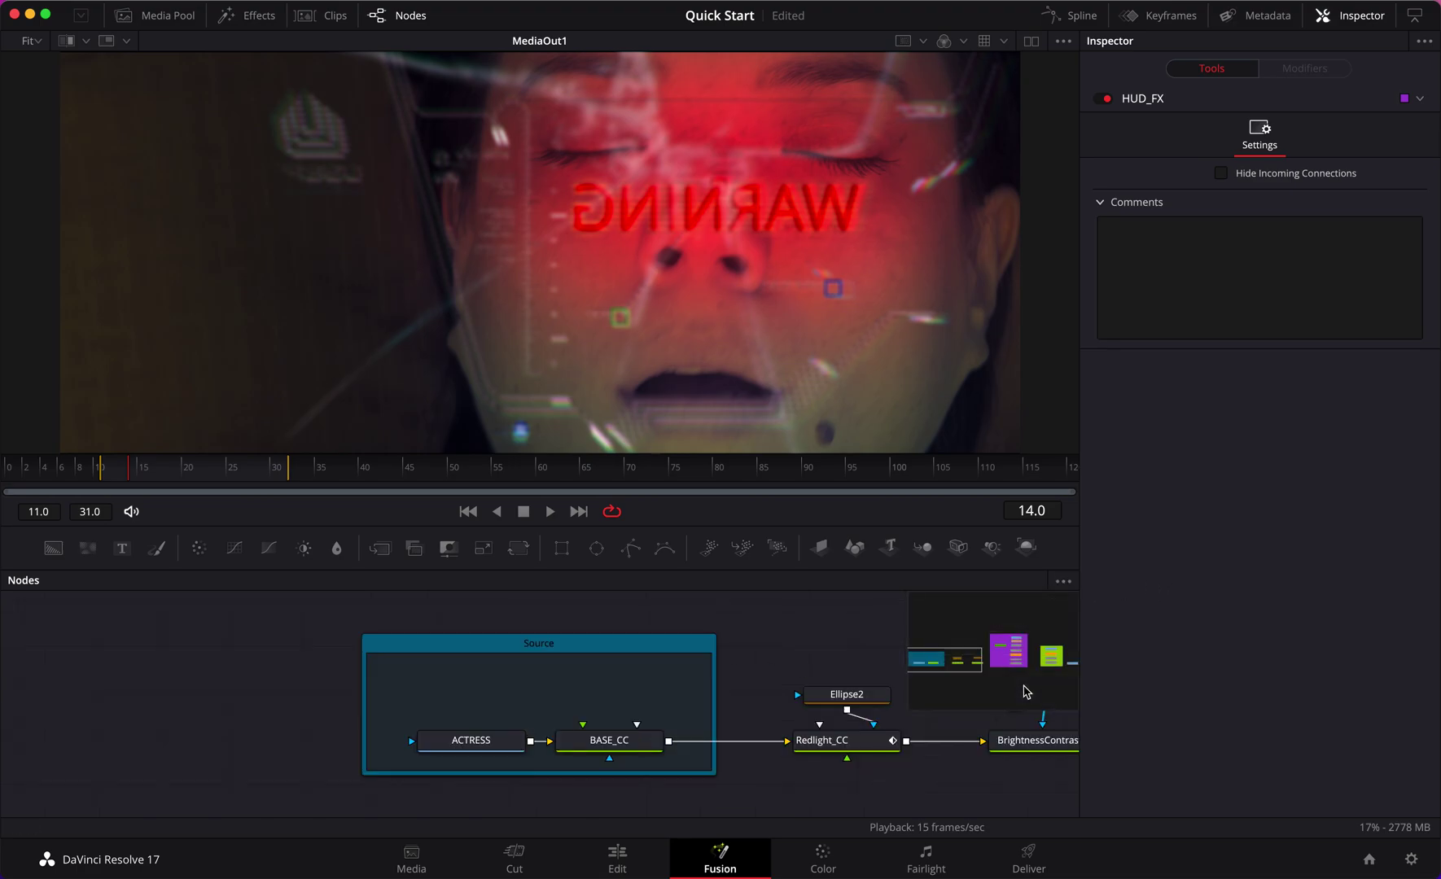
pyautogui.click(1063, 582)
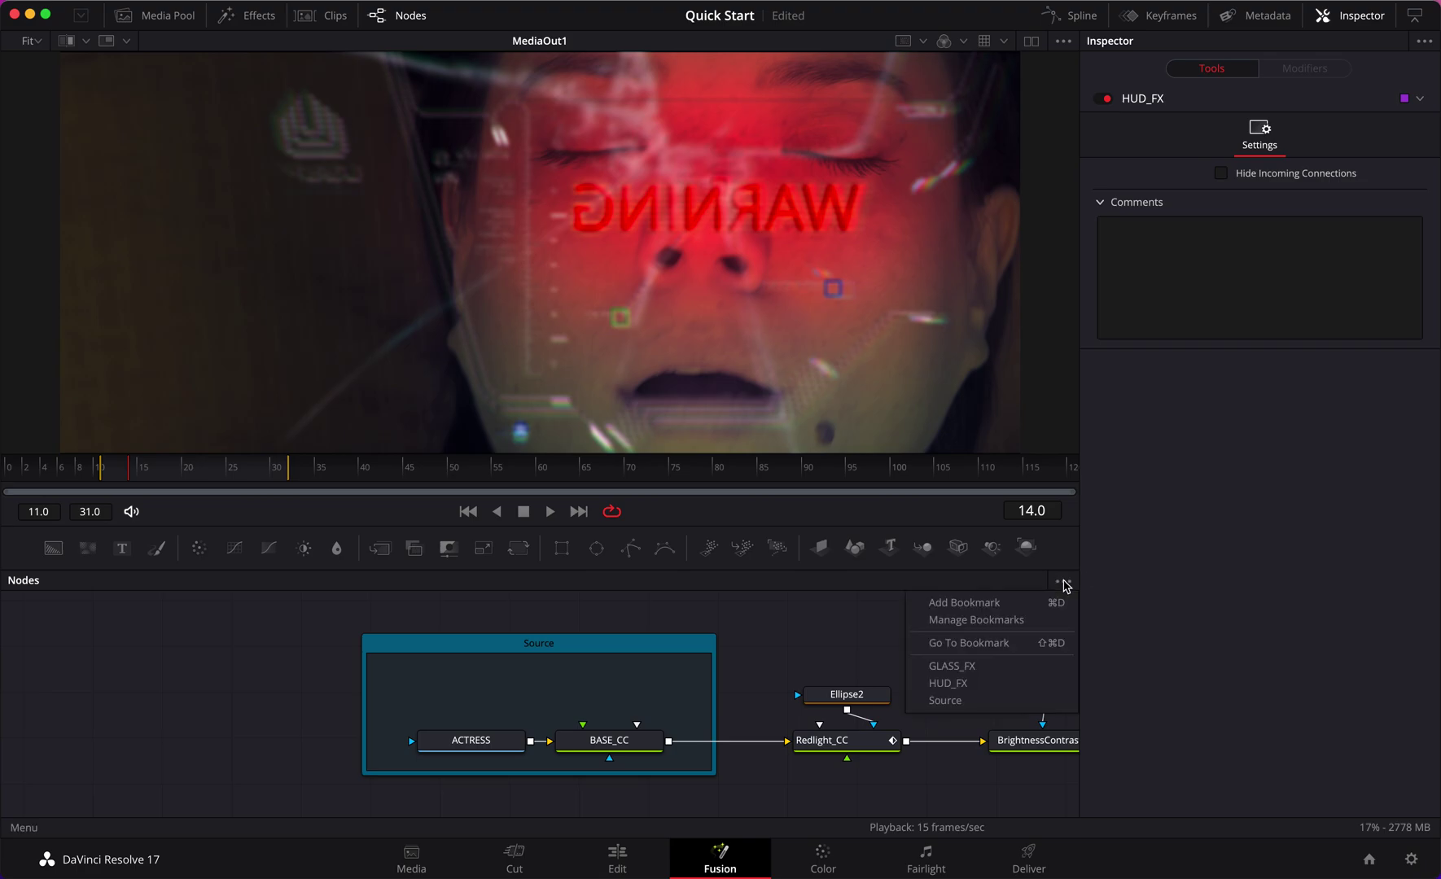
pyautogui.click(1018, 684)
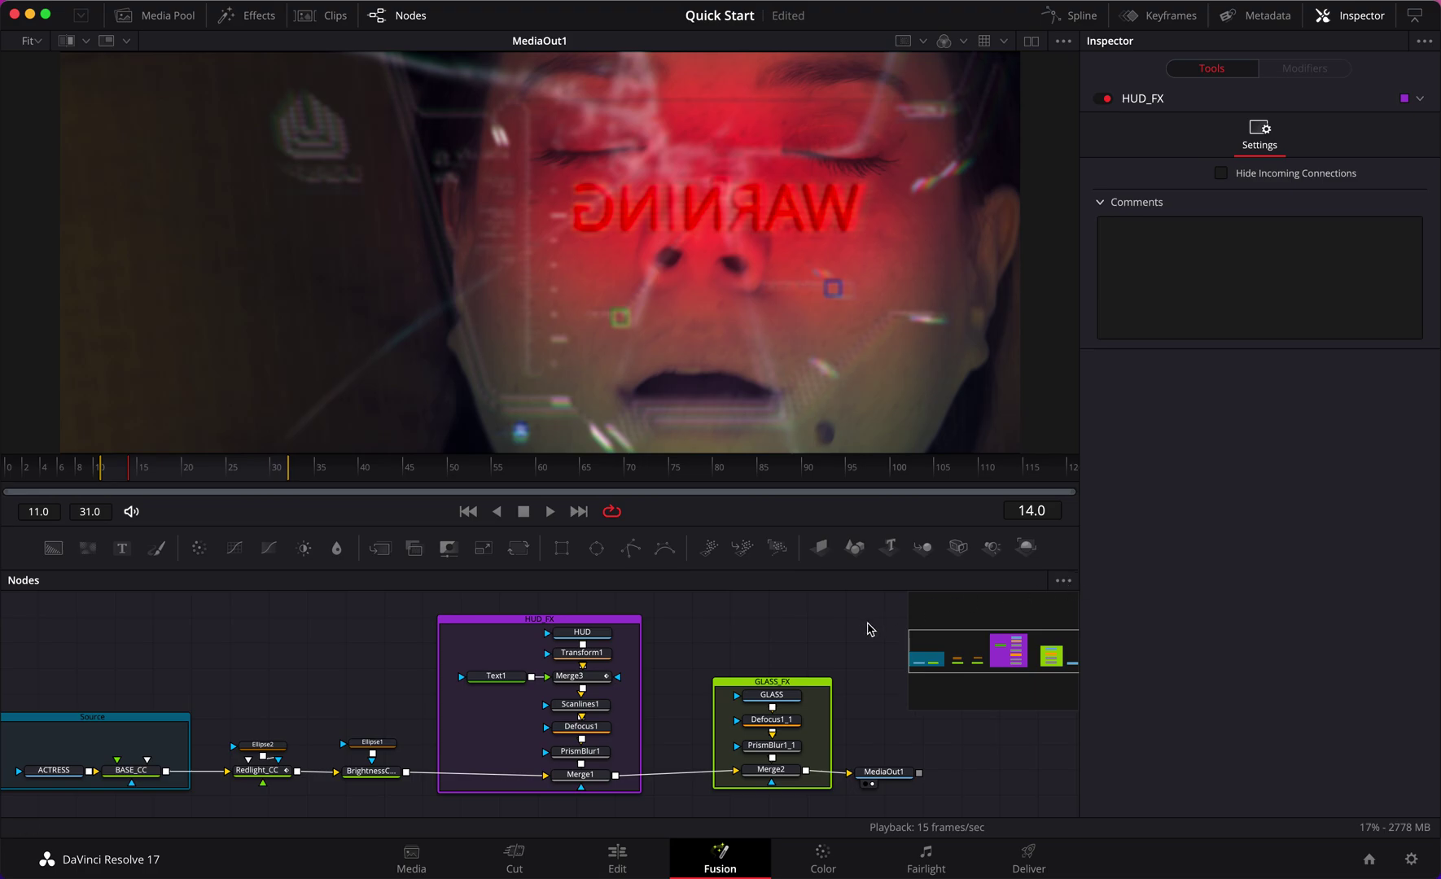
# Save the project with the organized node tree
pyautogui.press('super+shift+f')
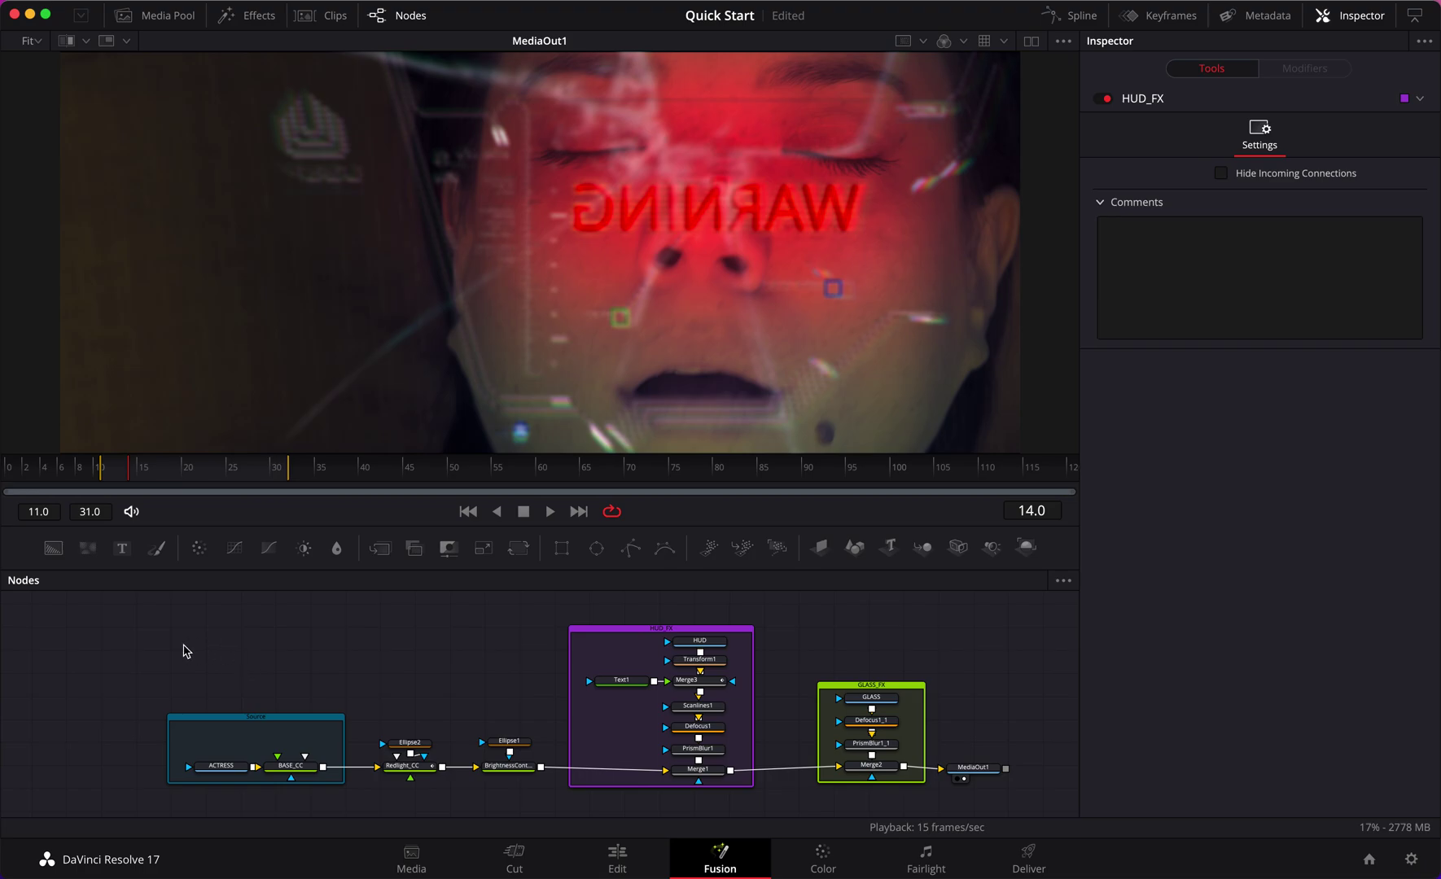
pyautogui.press('super+s')
# Play the finished composite from frame 11, stop playback, and scrub back through the range to check frame 20
pyautogui.click(107, 478)
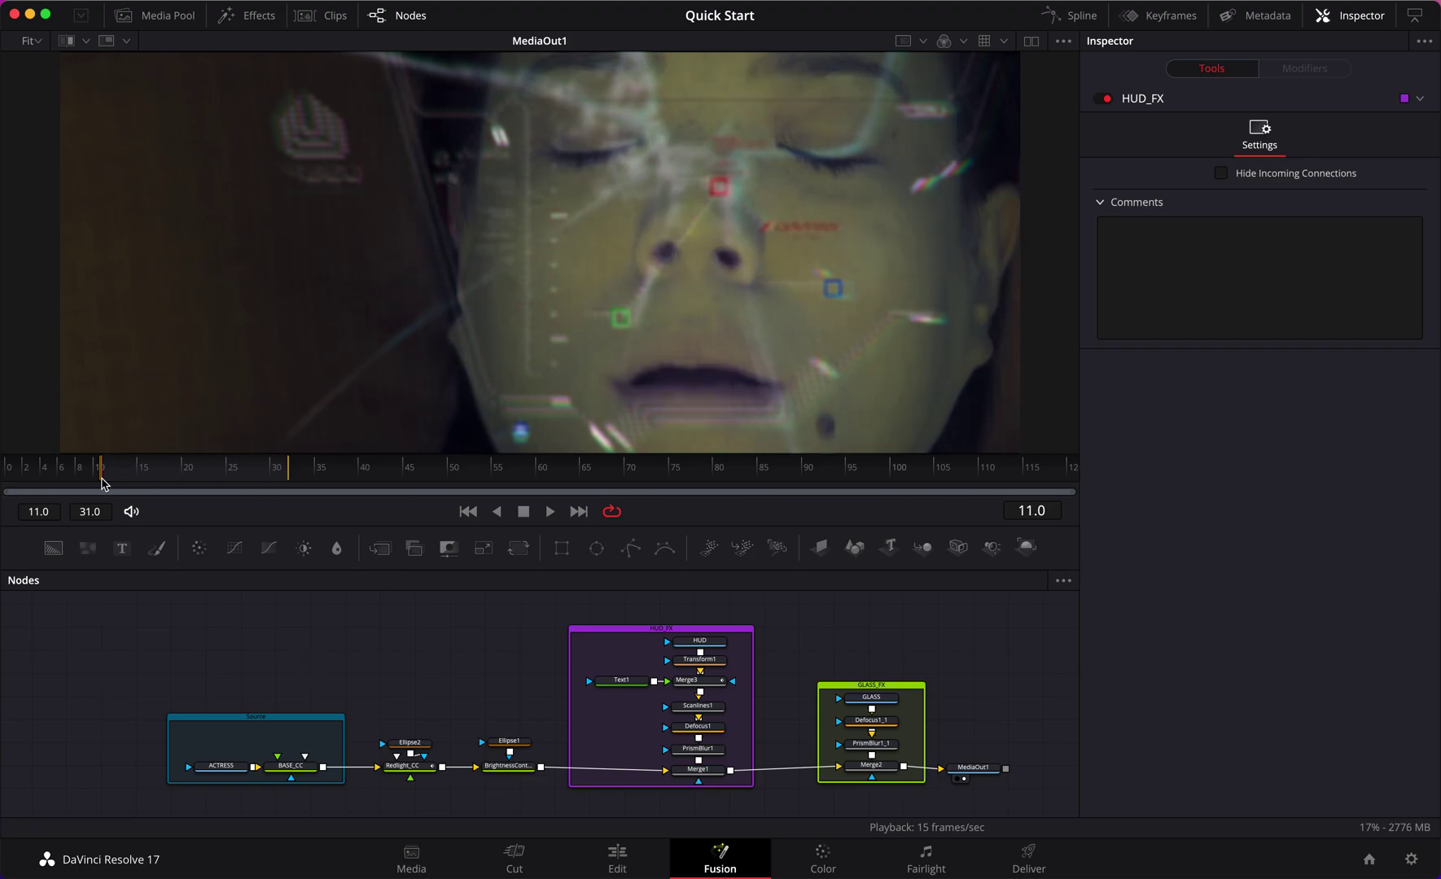
pyautogui.press('space')
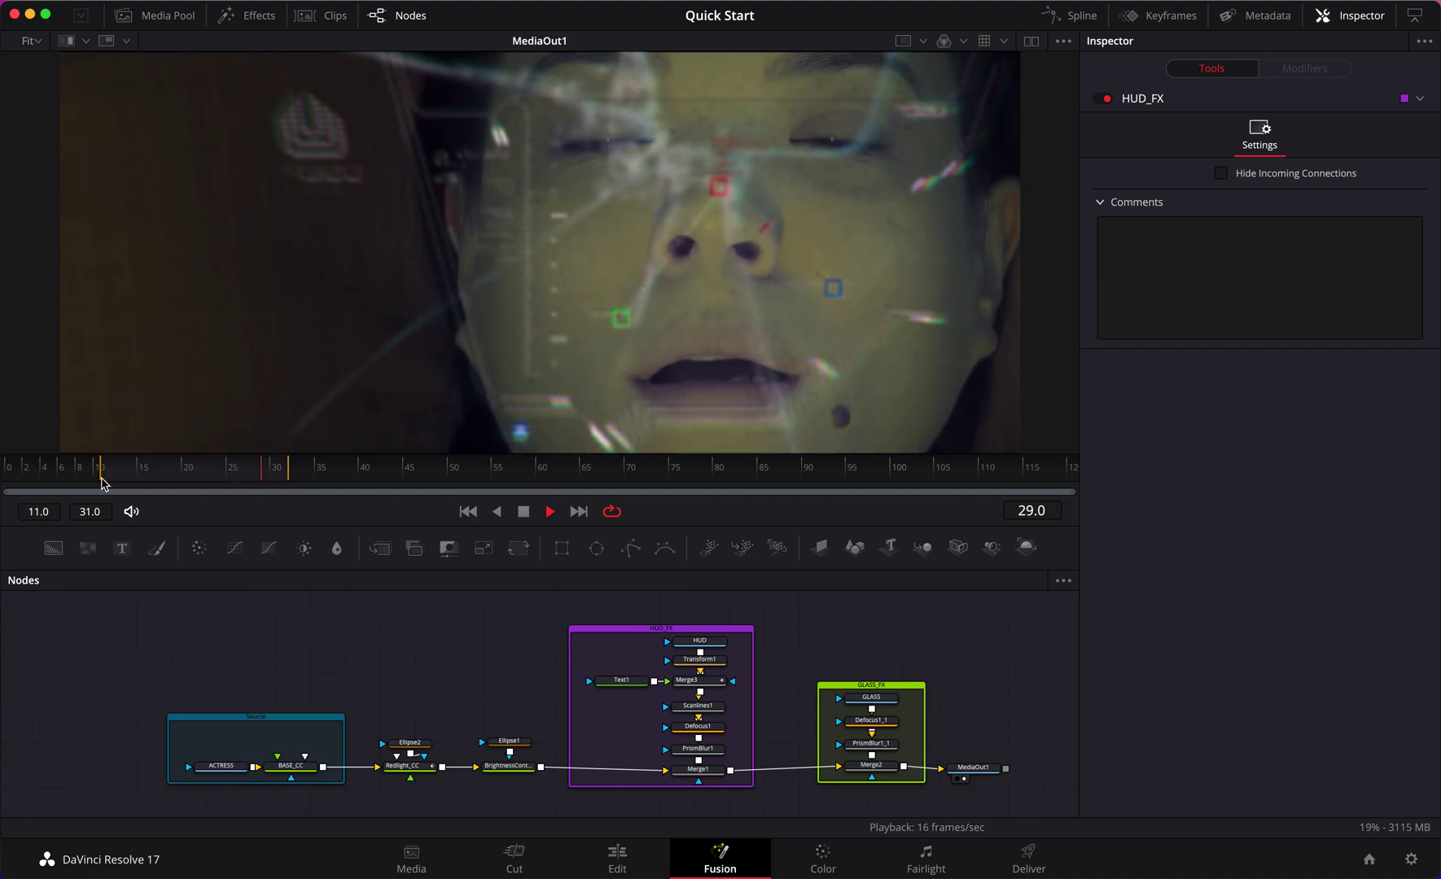
pyautogui.press('space')
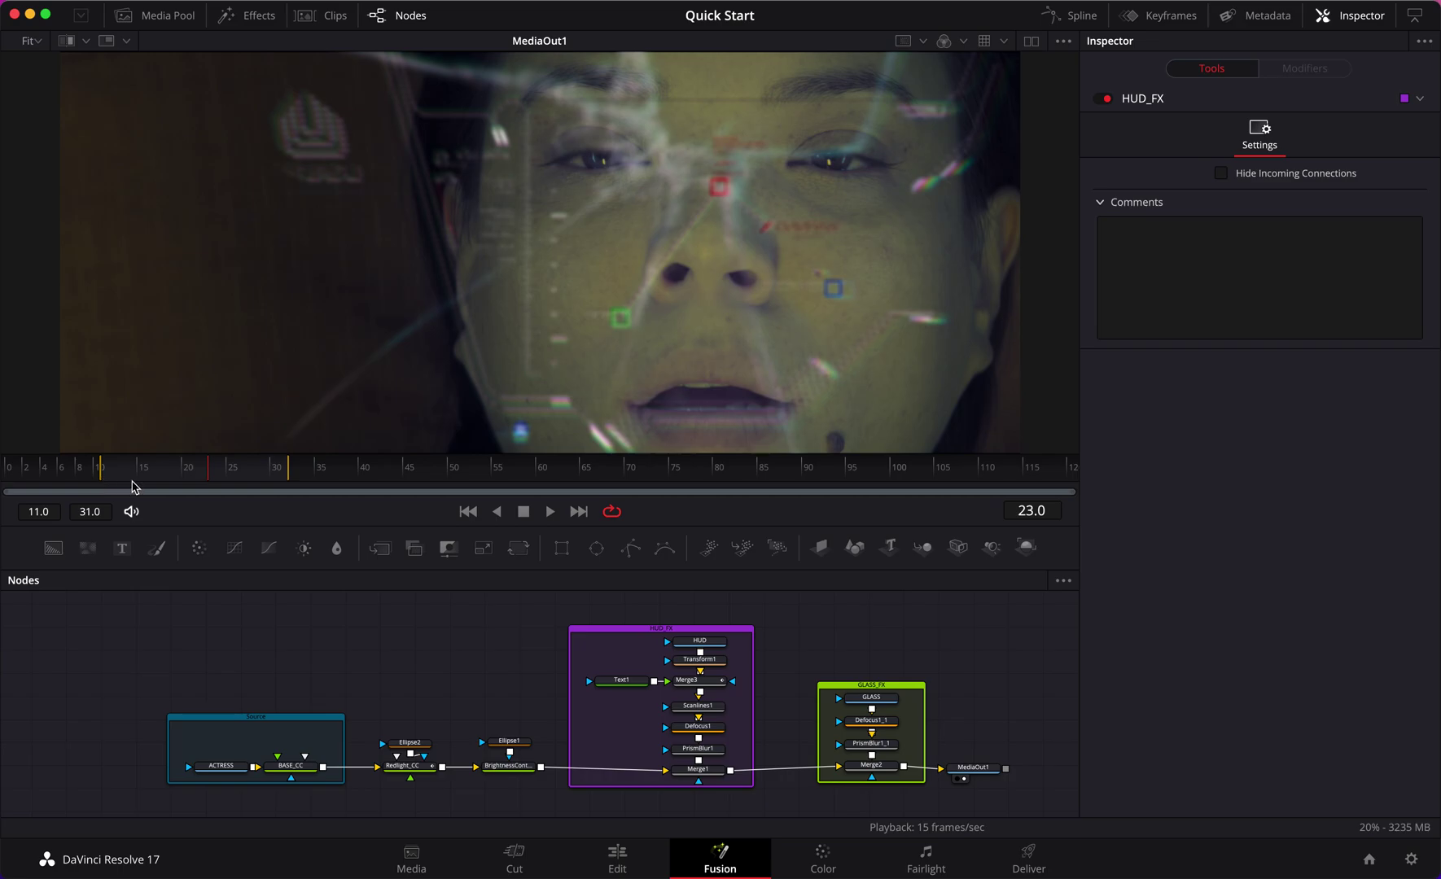
pyautogui.moveTo(209, 474); pyautogui.dragTo(111, 479)
pyautogui.click(182, 477)
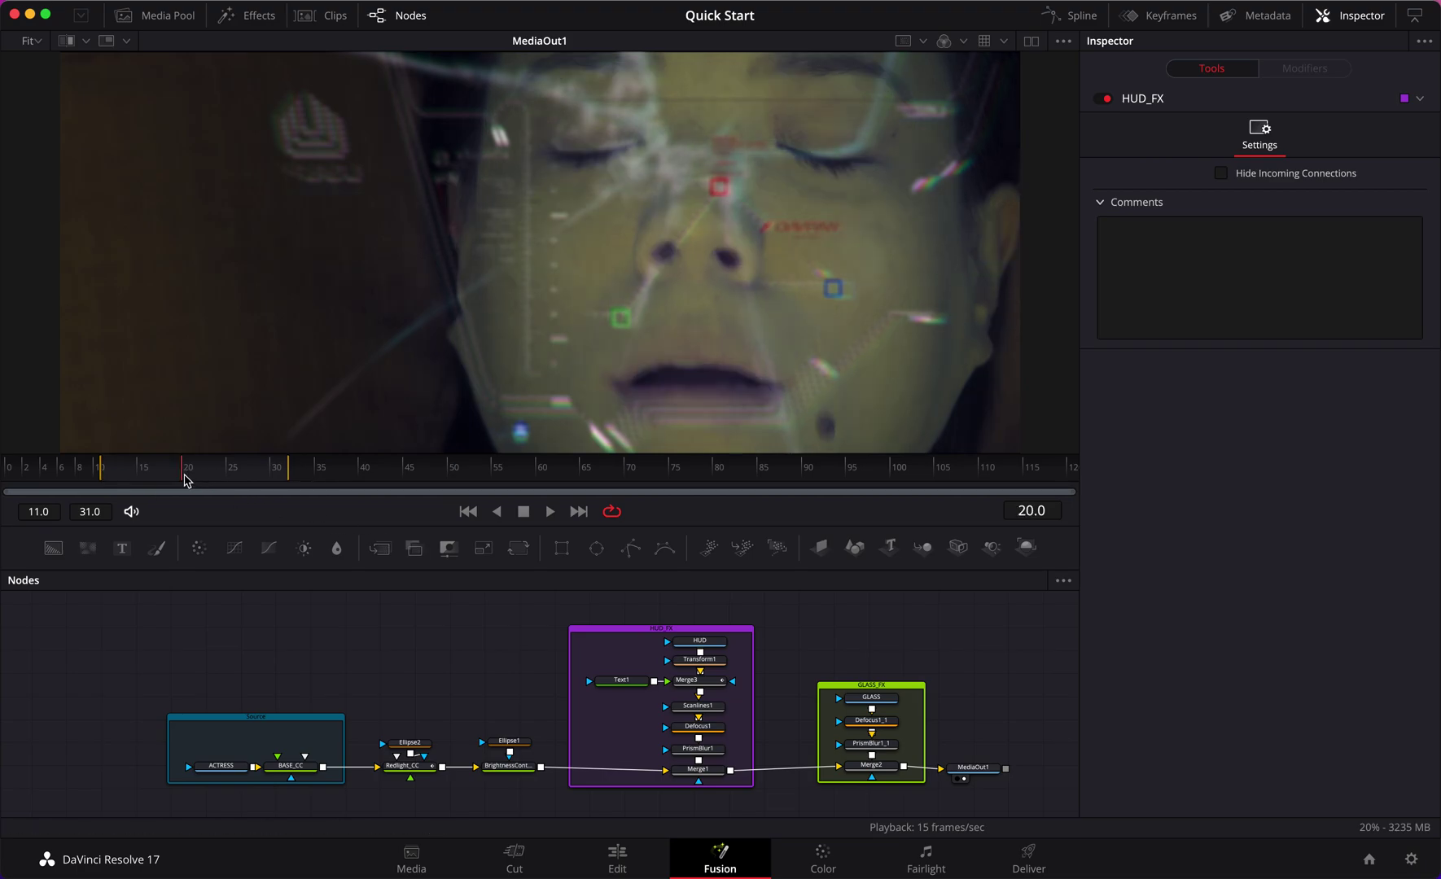